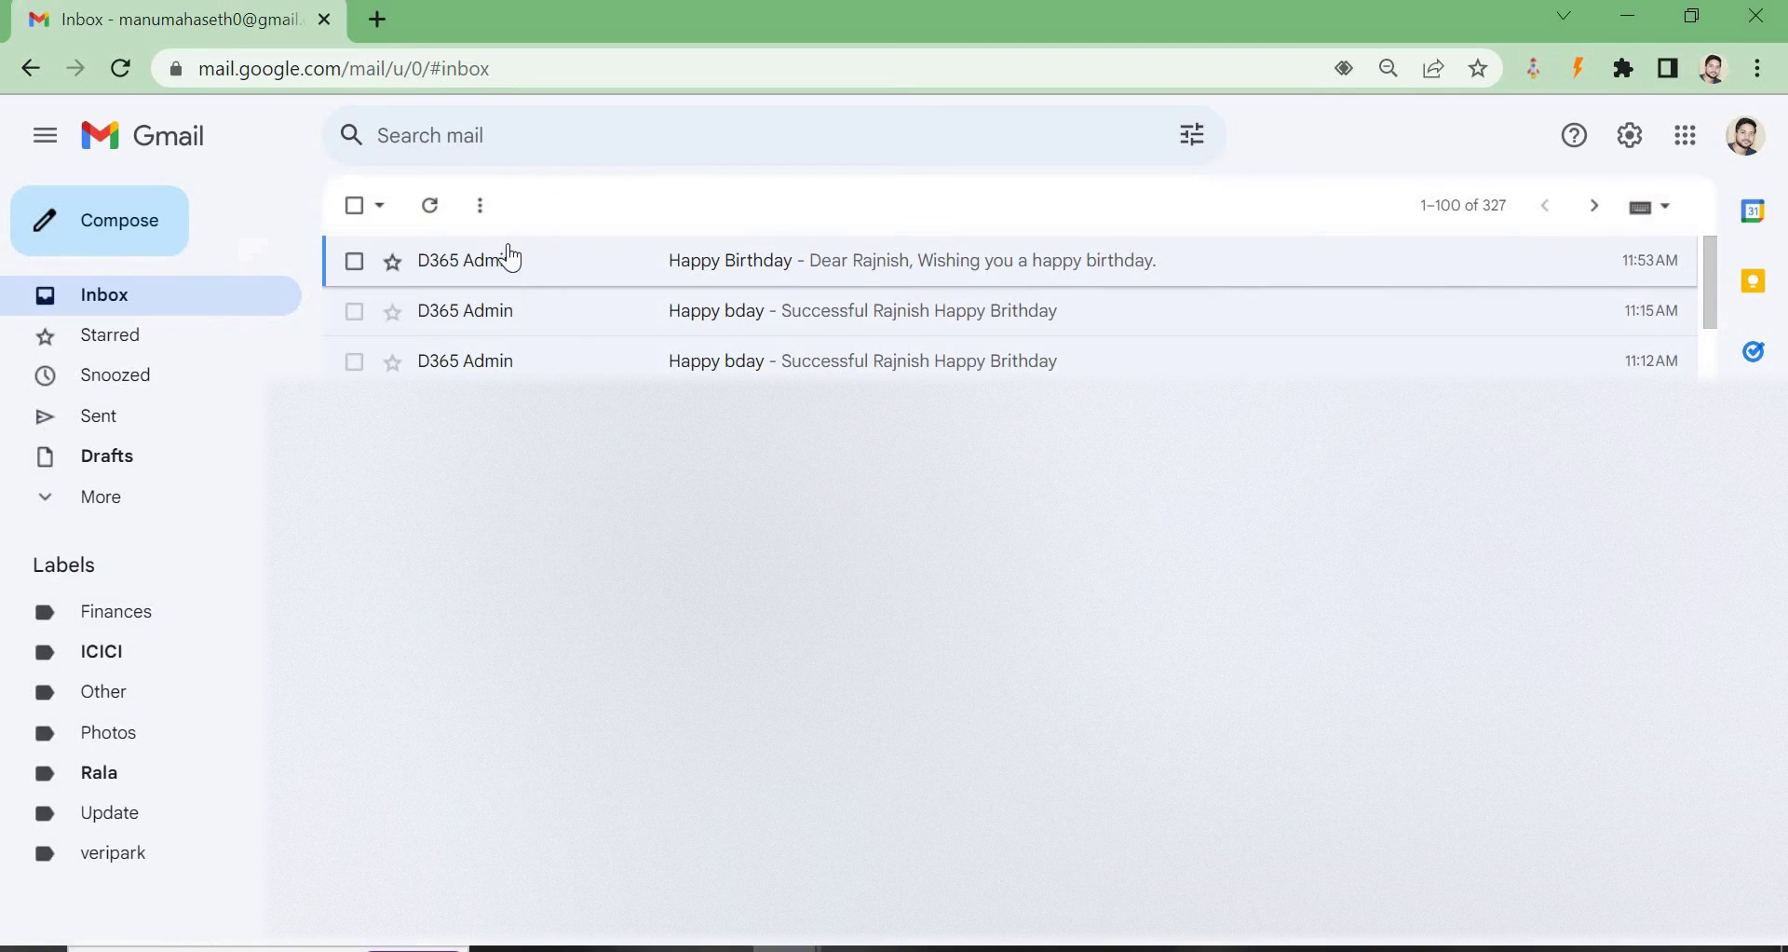
Read the latest Happy Birthday email's greeting and birthday card, then return to the Power Apps home window.
click(686, 286)
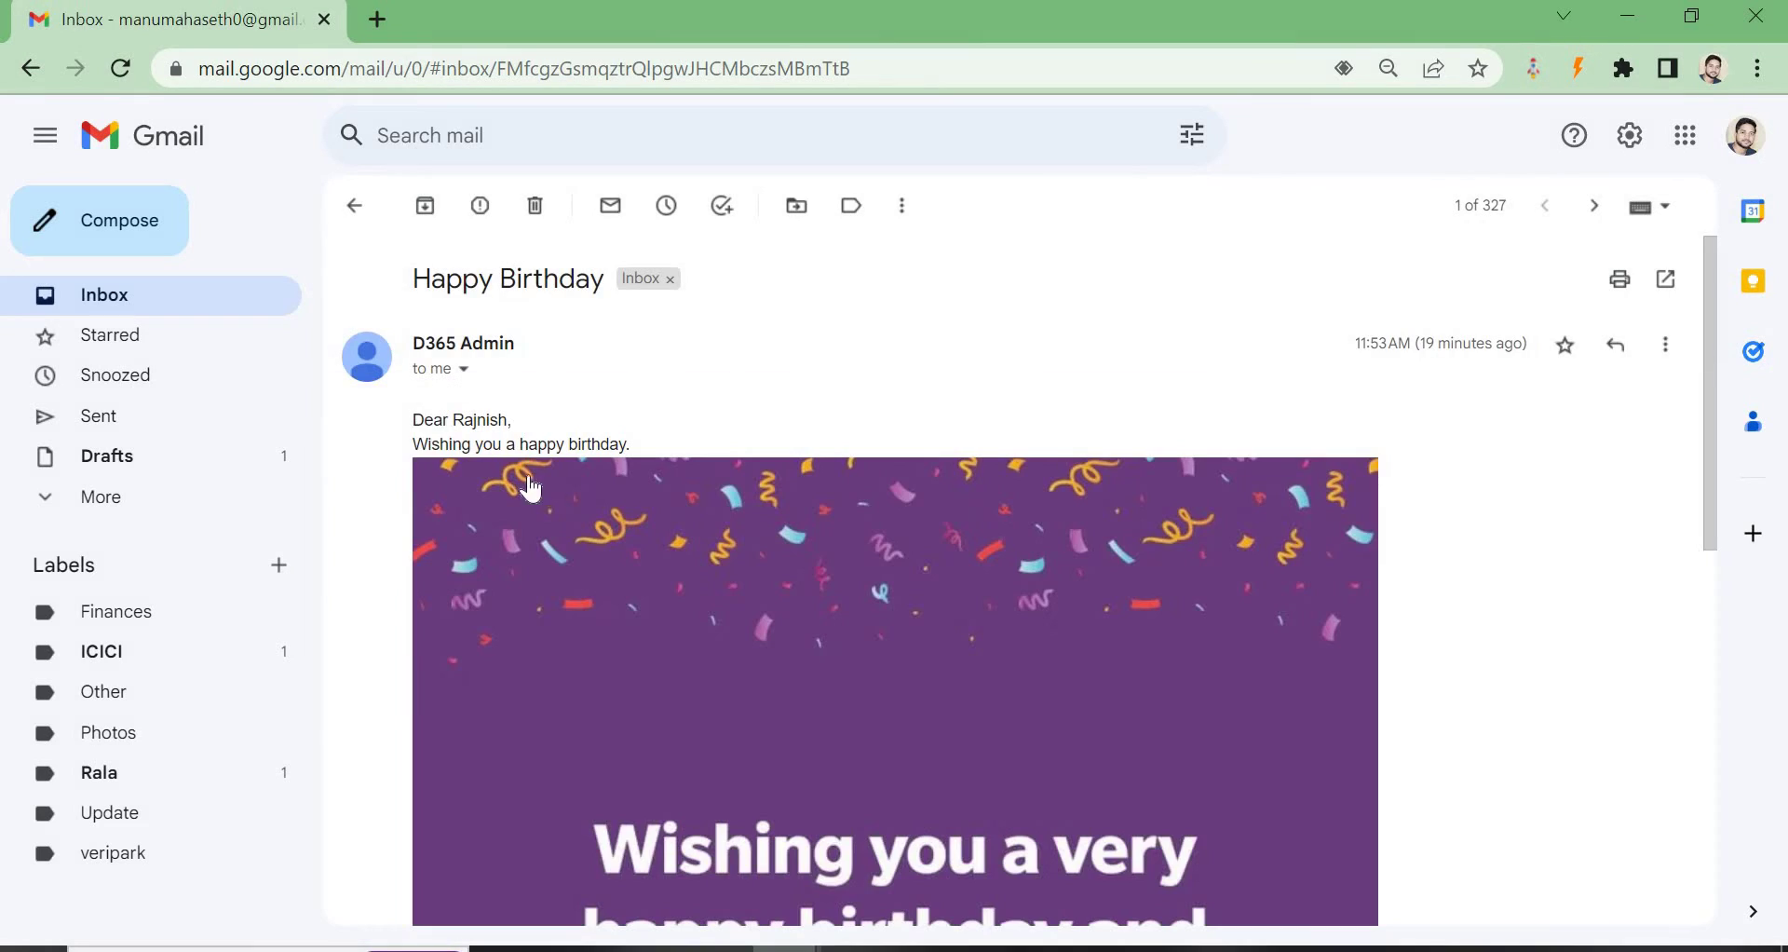
drag(418, 417, 522, 423)
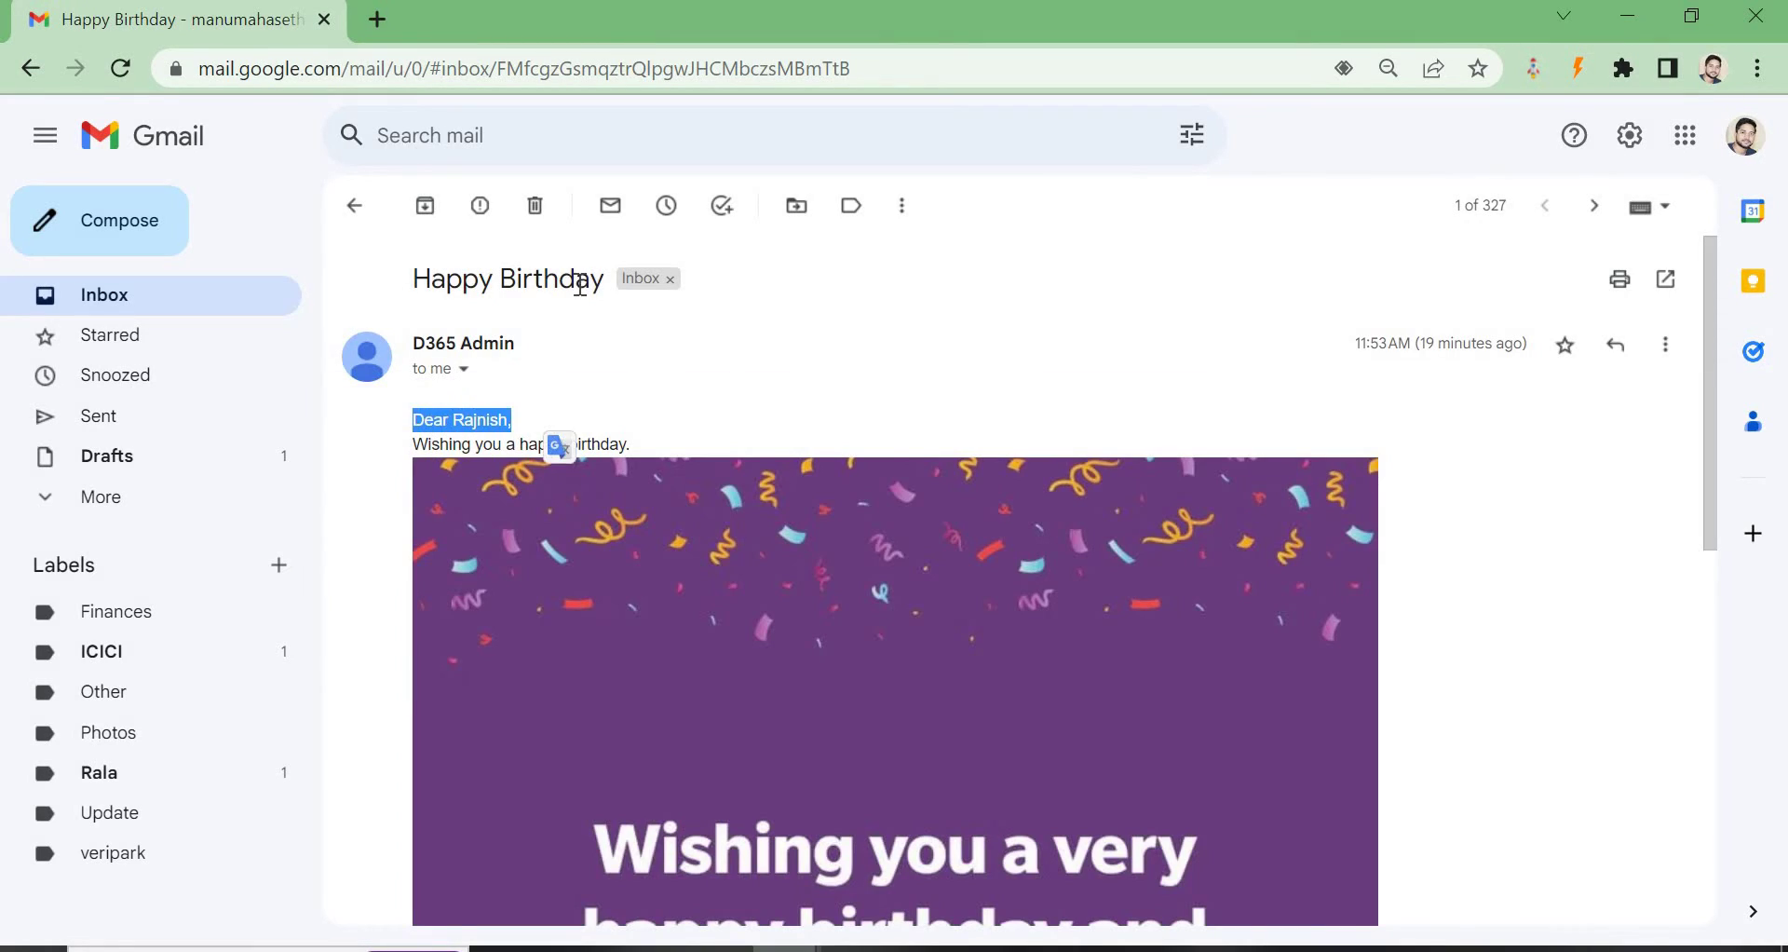
scroll(699, 473, down, 3)
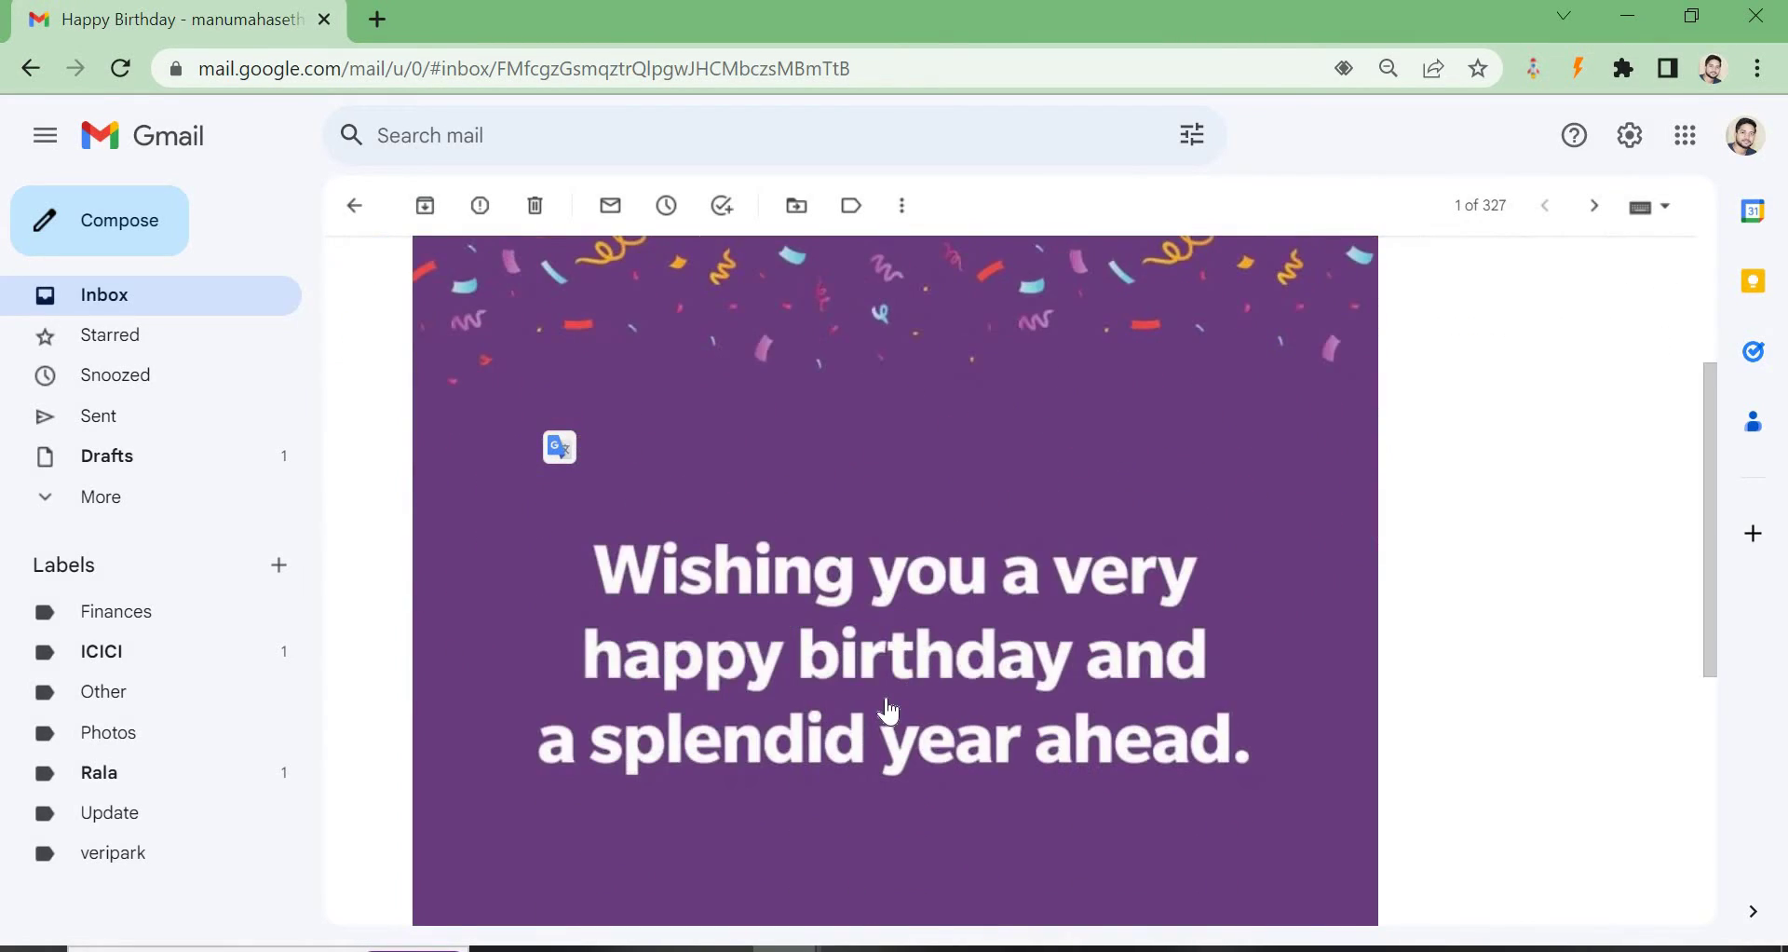
scroll(886, 711, down, 3)
scroll(930, 607, up, 3)
scroll(929, 607, up, 4)
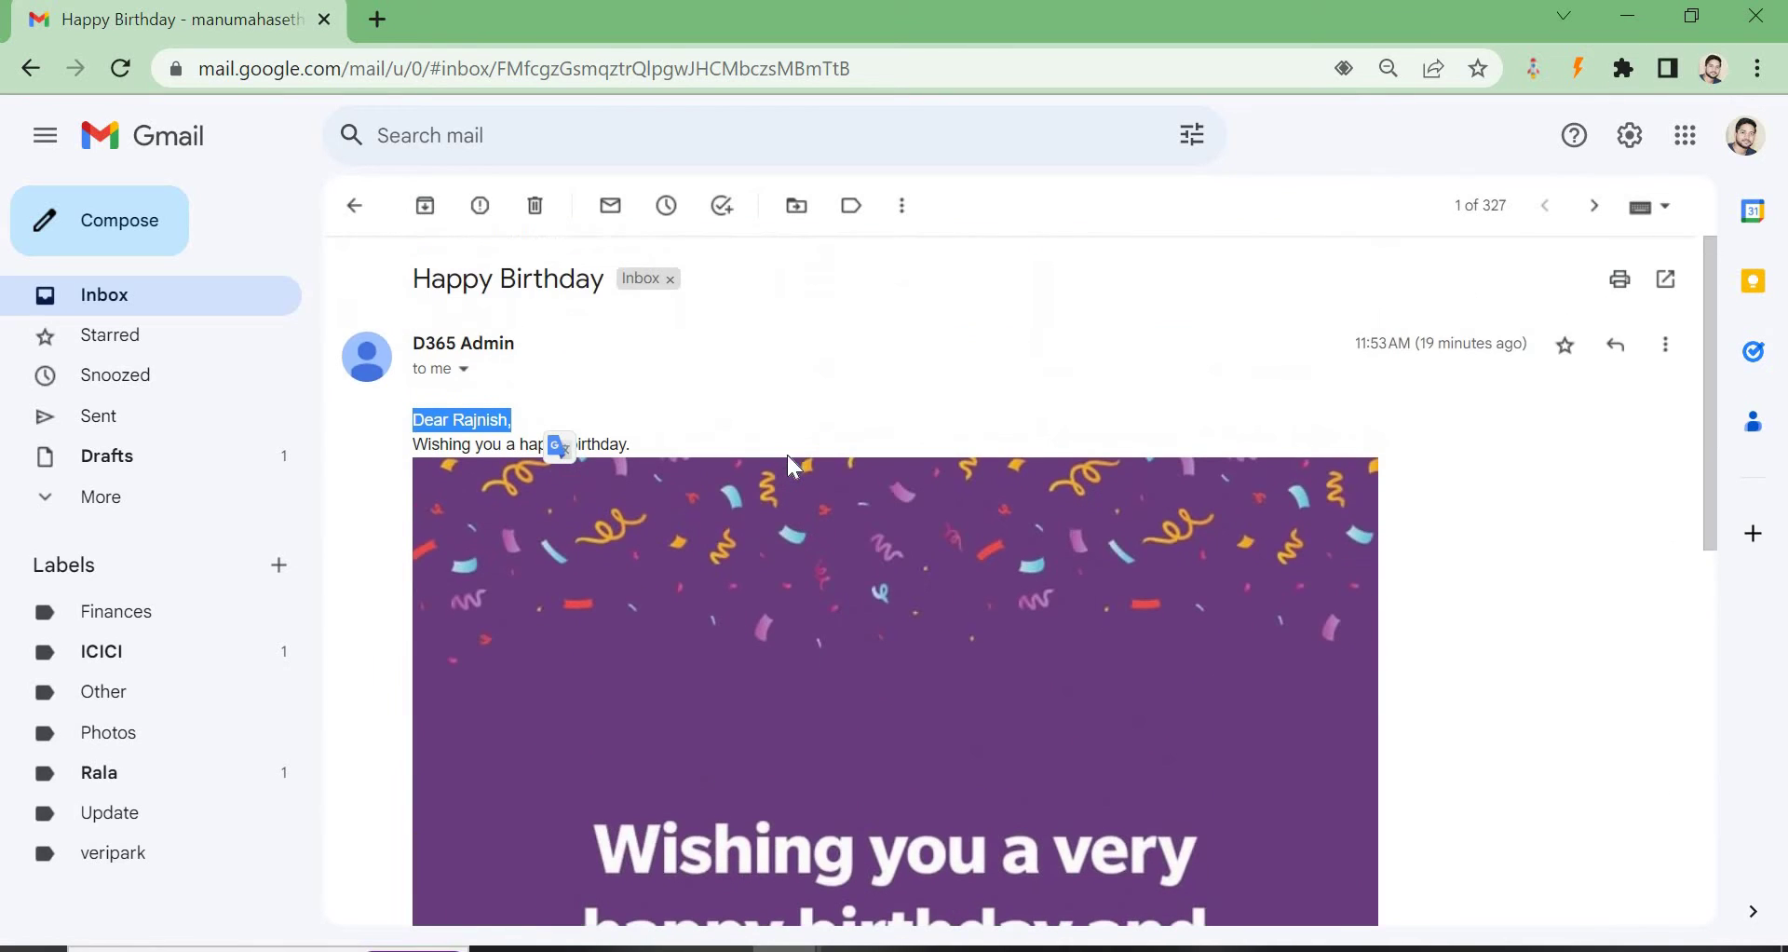
click(738, 426)
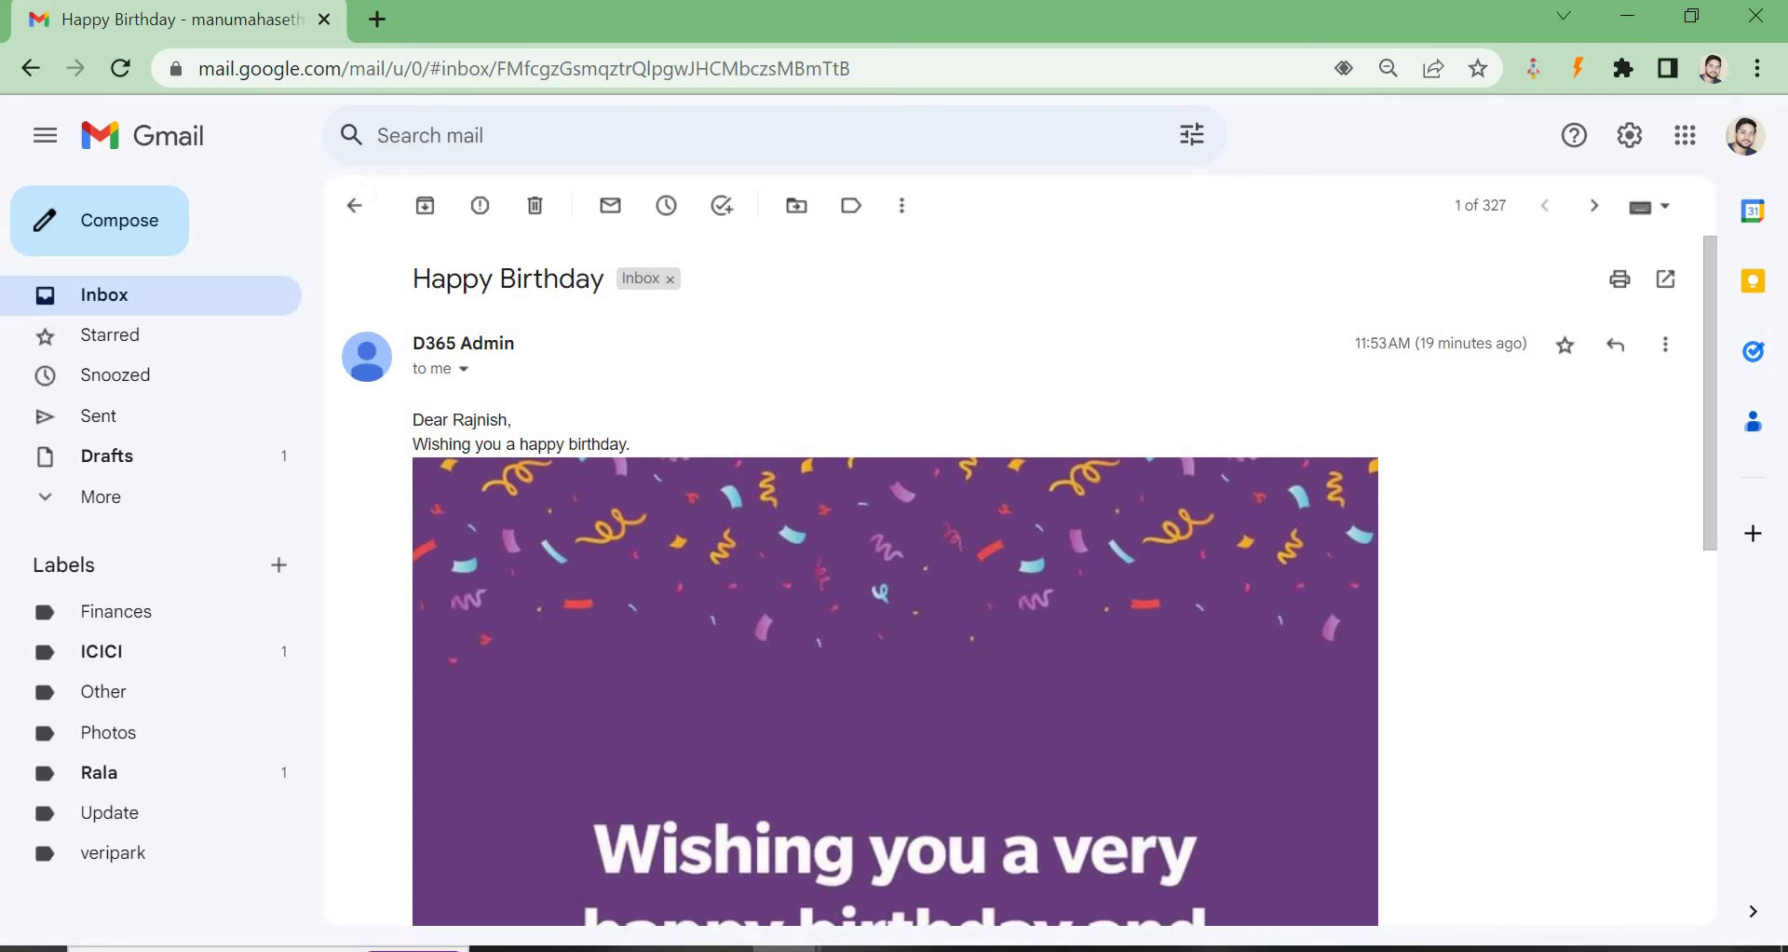
mouse_move(787, 948)
click(885, 853)
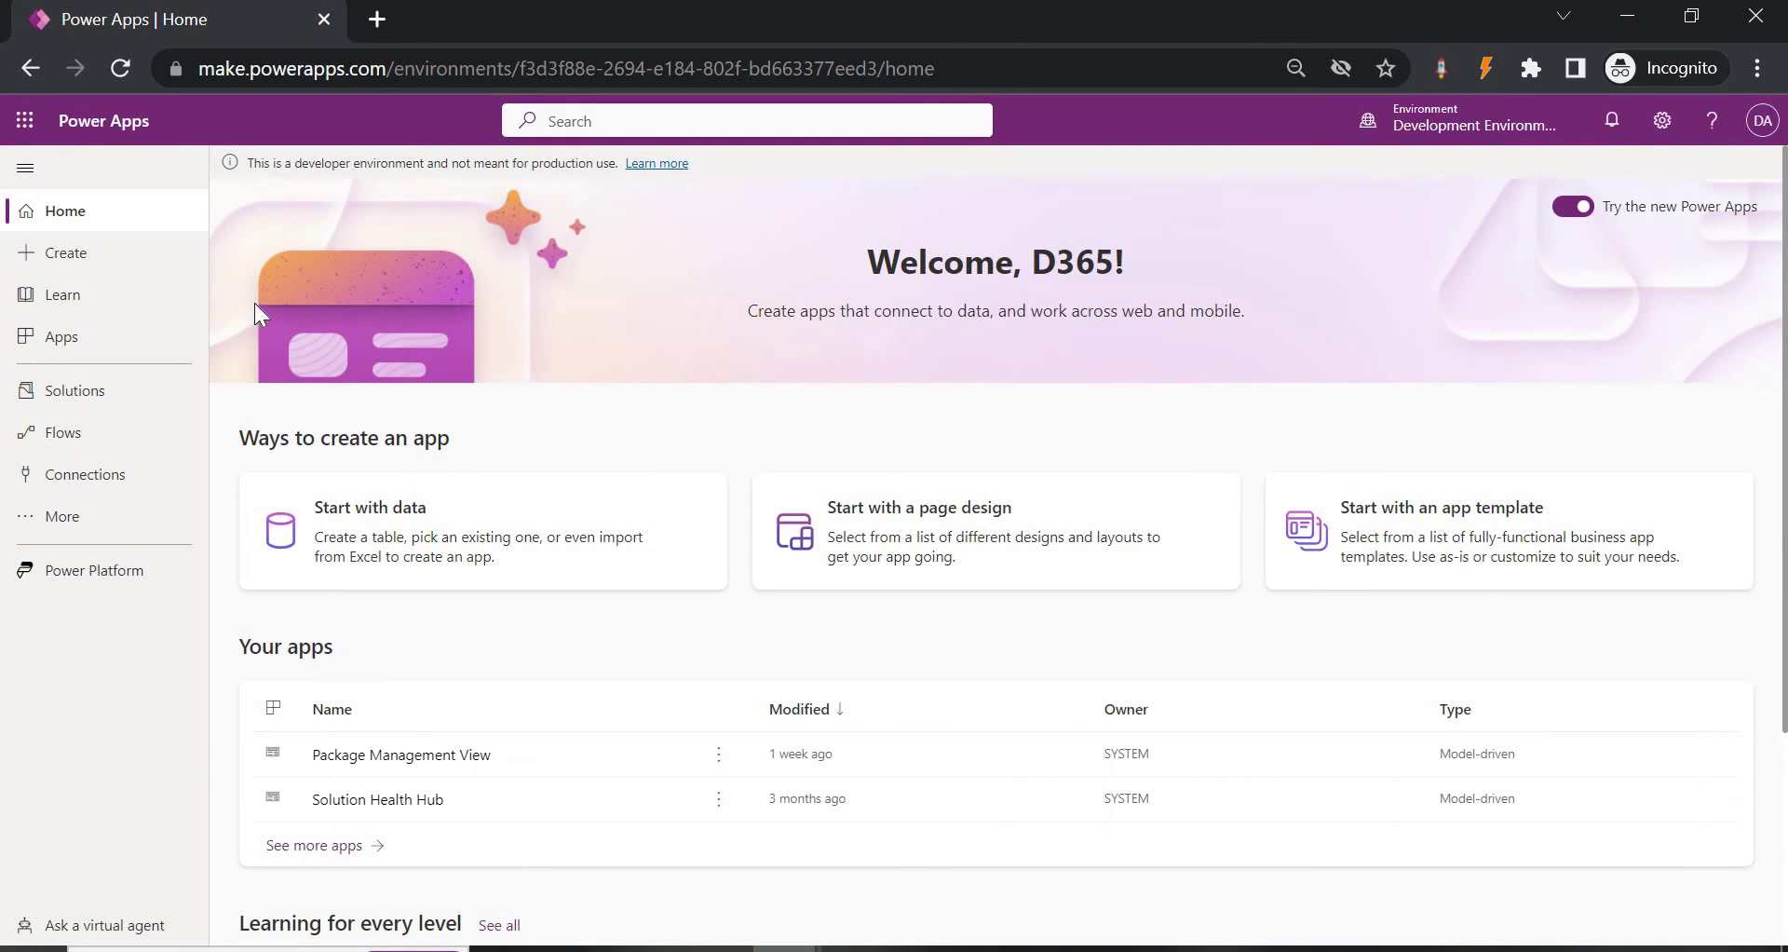
Go to the Flows page and show the New flow options.
click(78, 448)
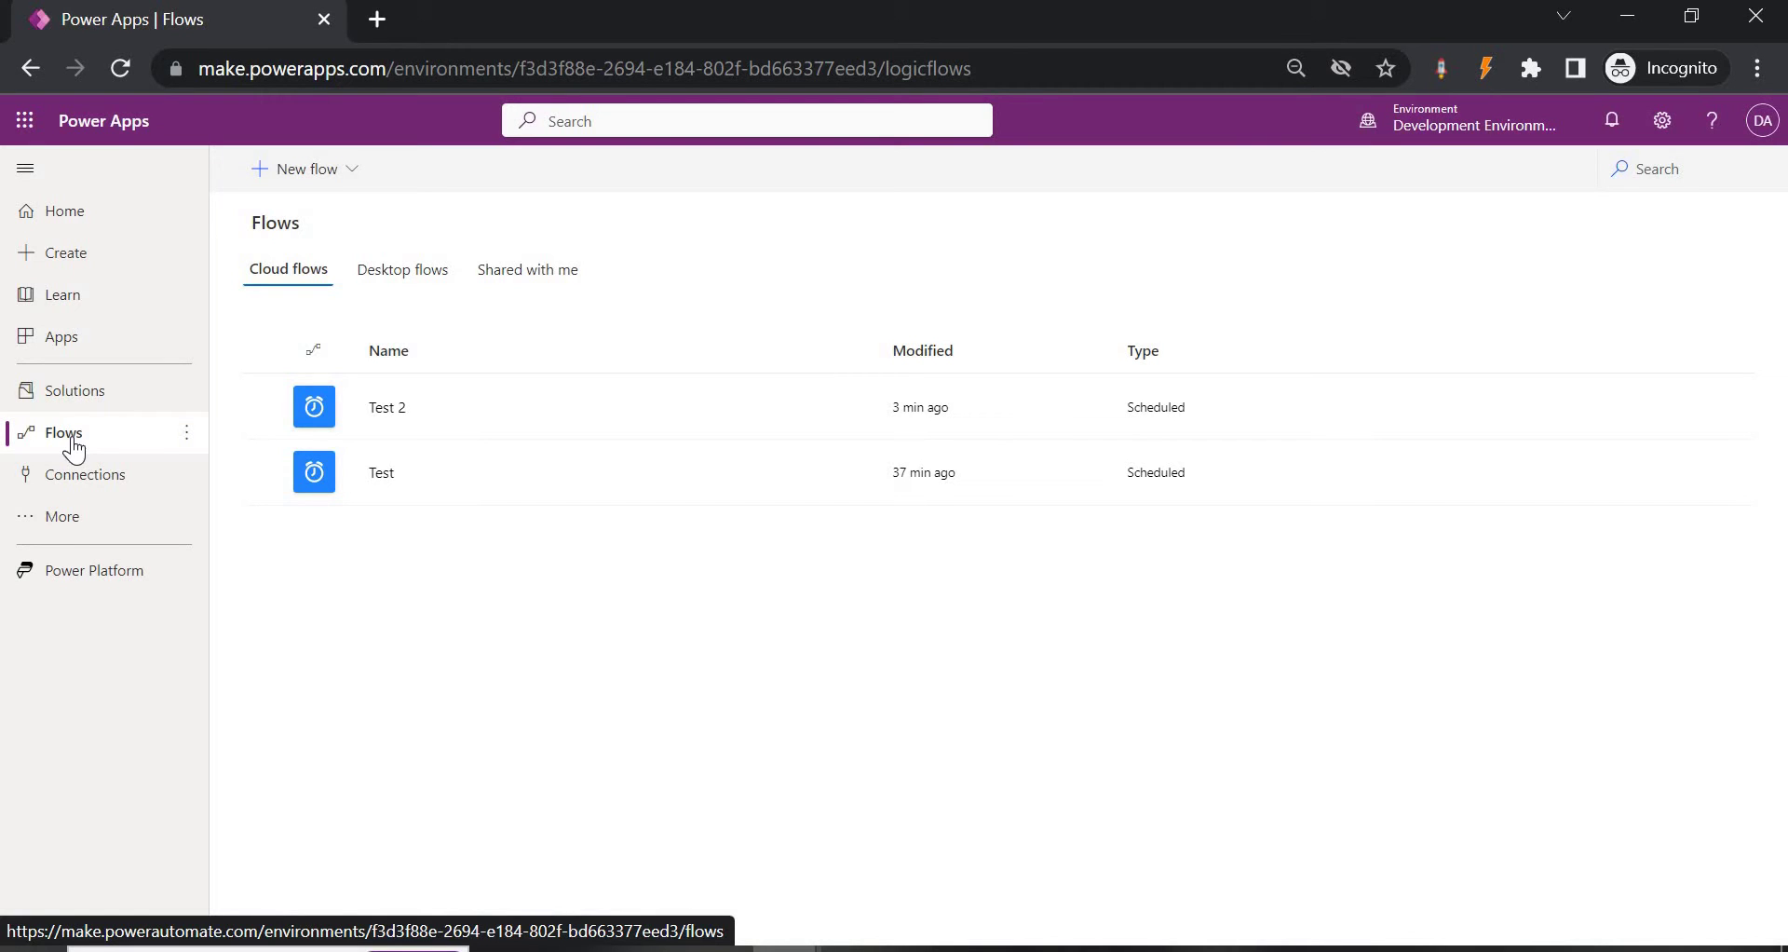
click(346, 183)
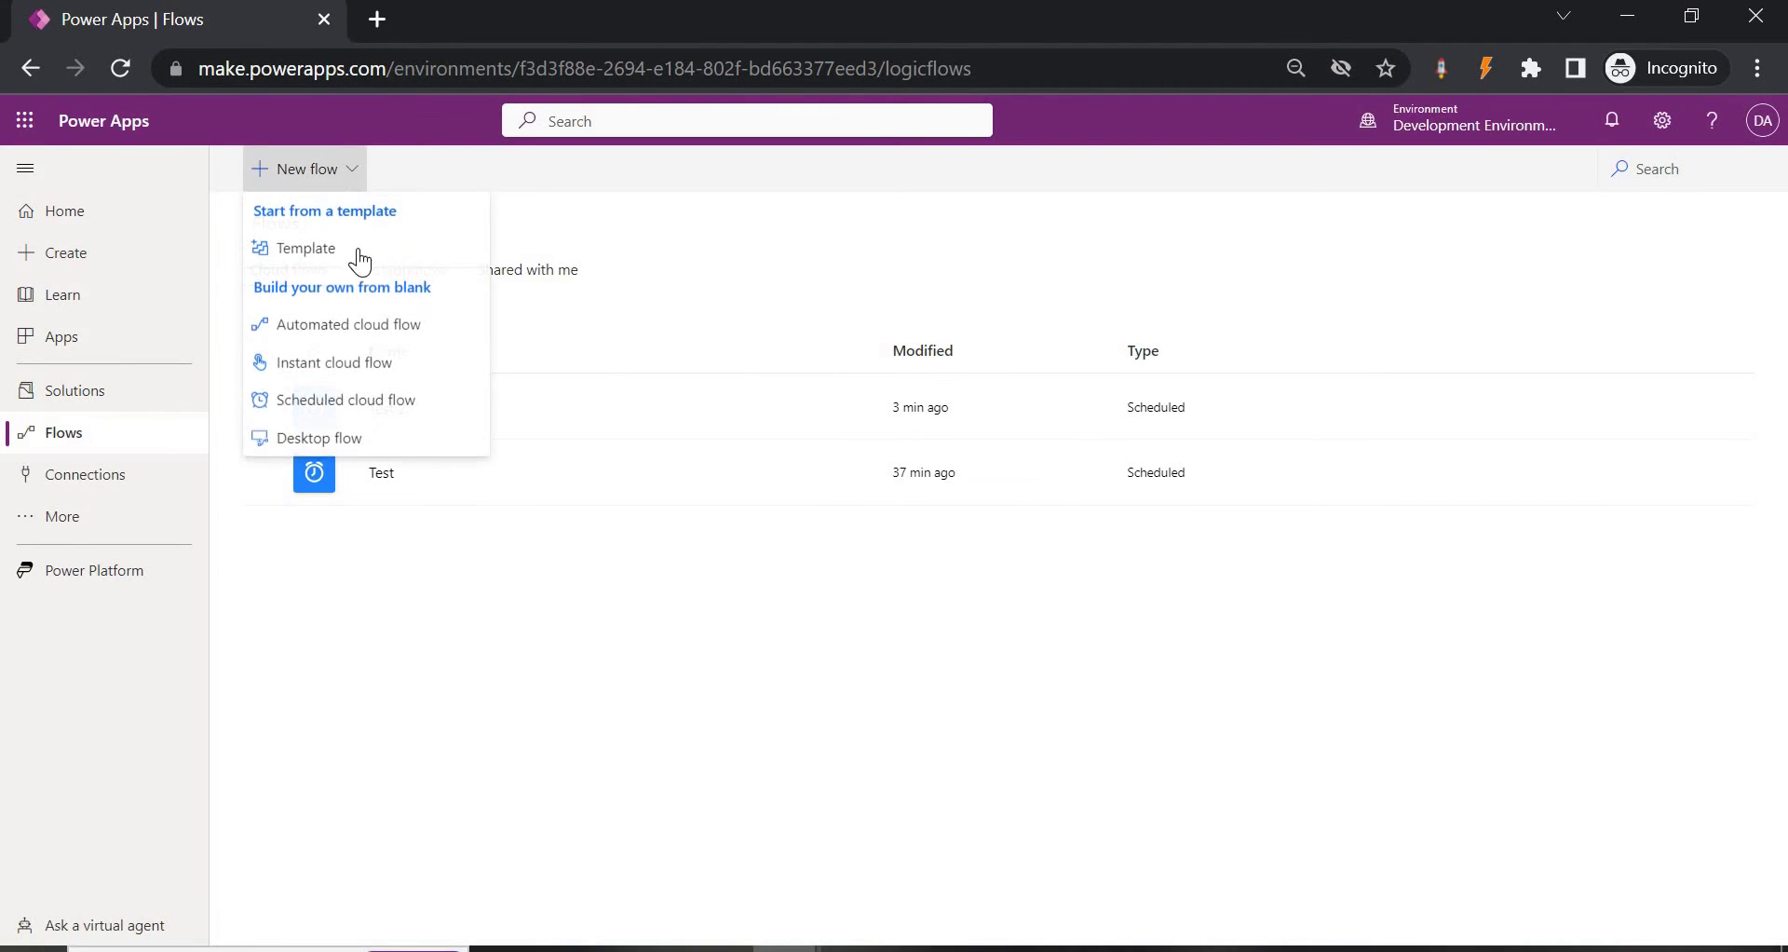
Create a scheduled cloud flow 'Dynamix Power Birthday Email' repeating every 1 Day.
click(345, 397)
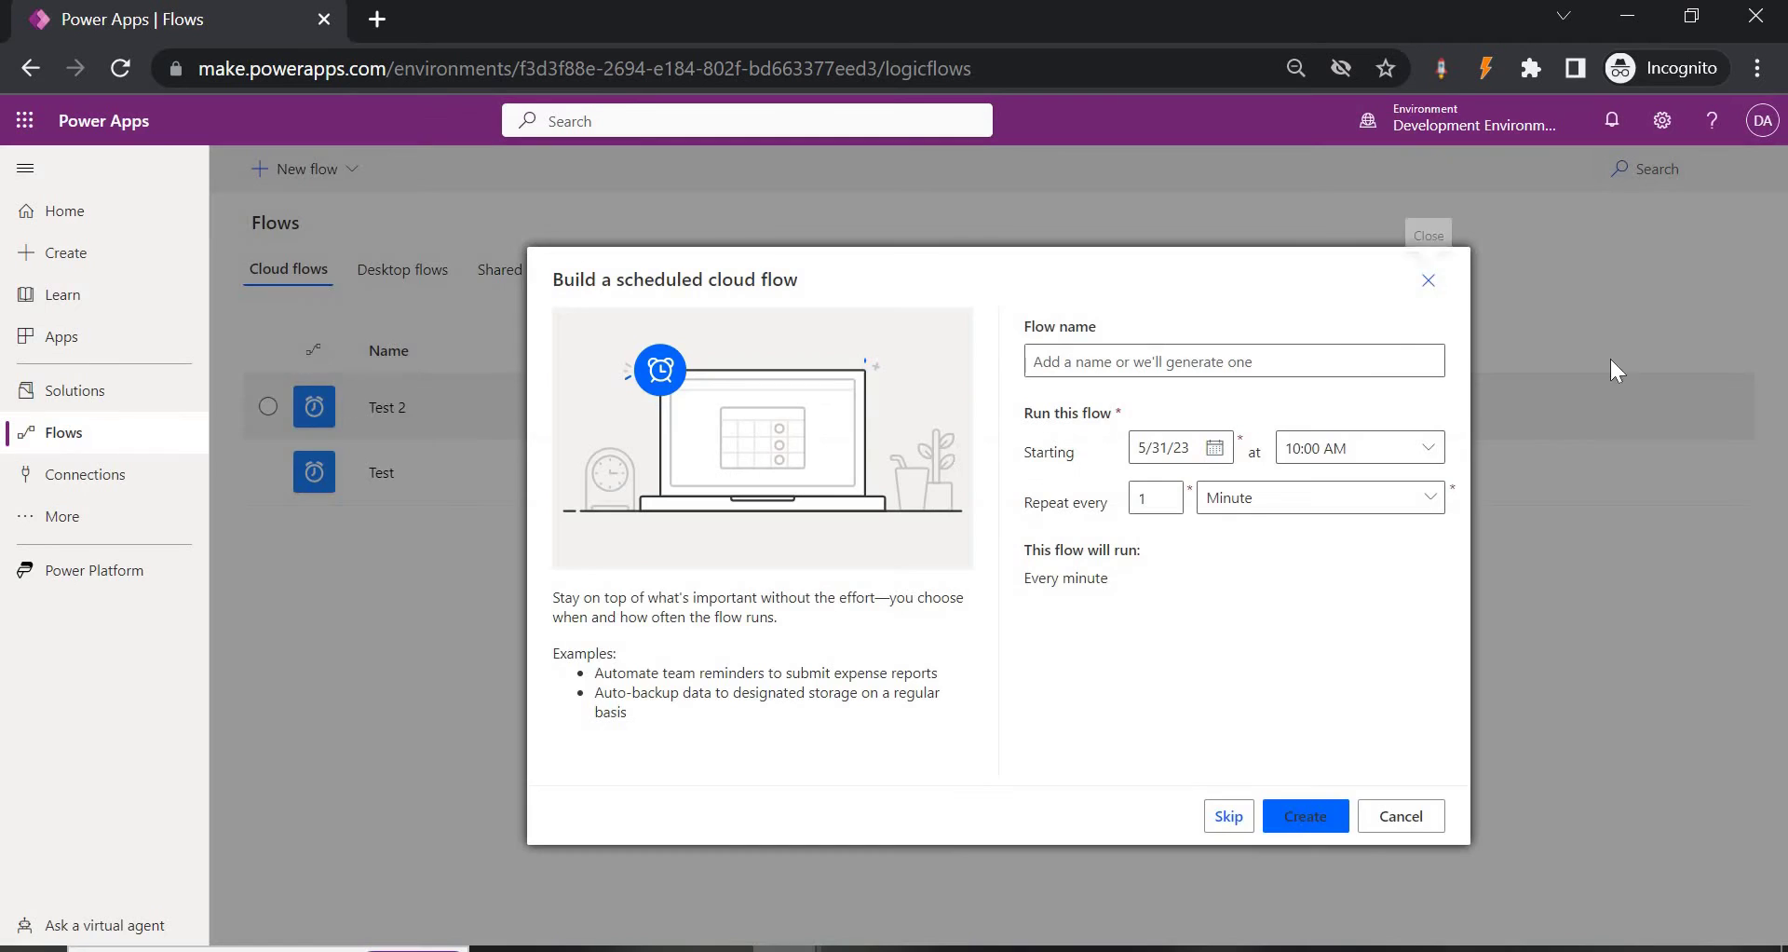
click(1324, 359)
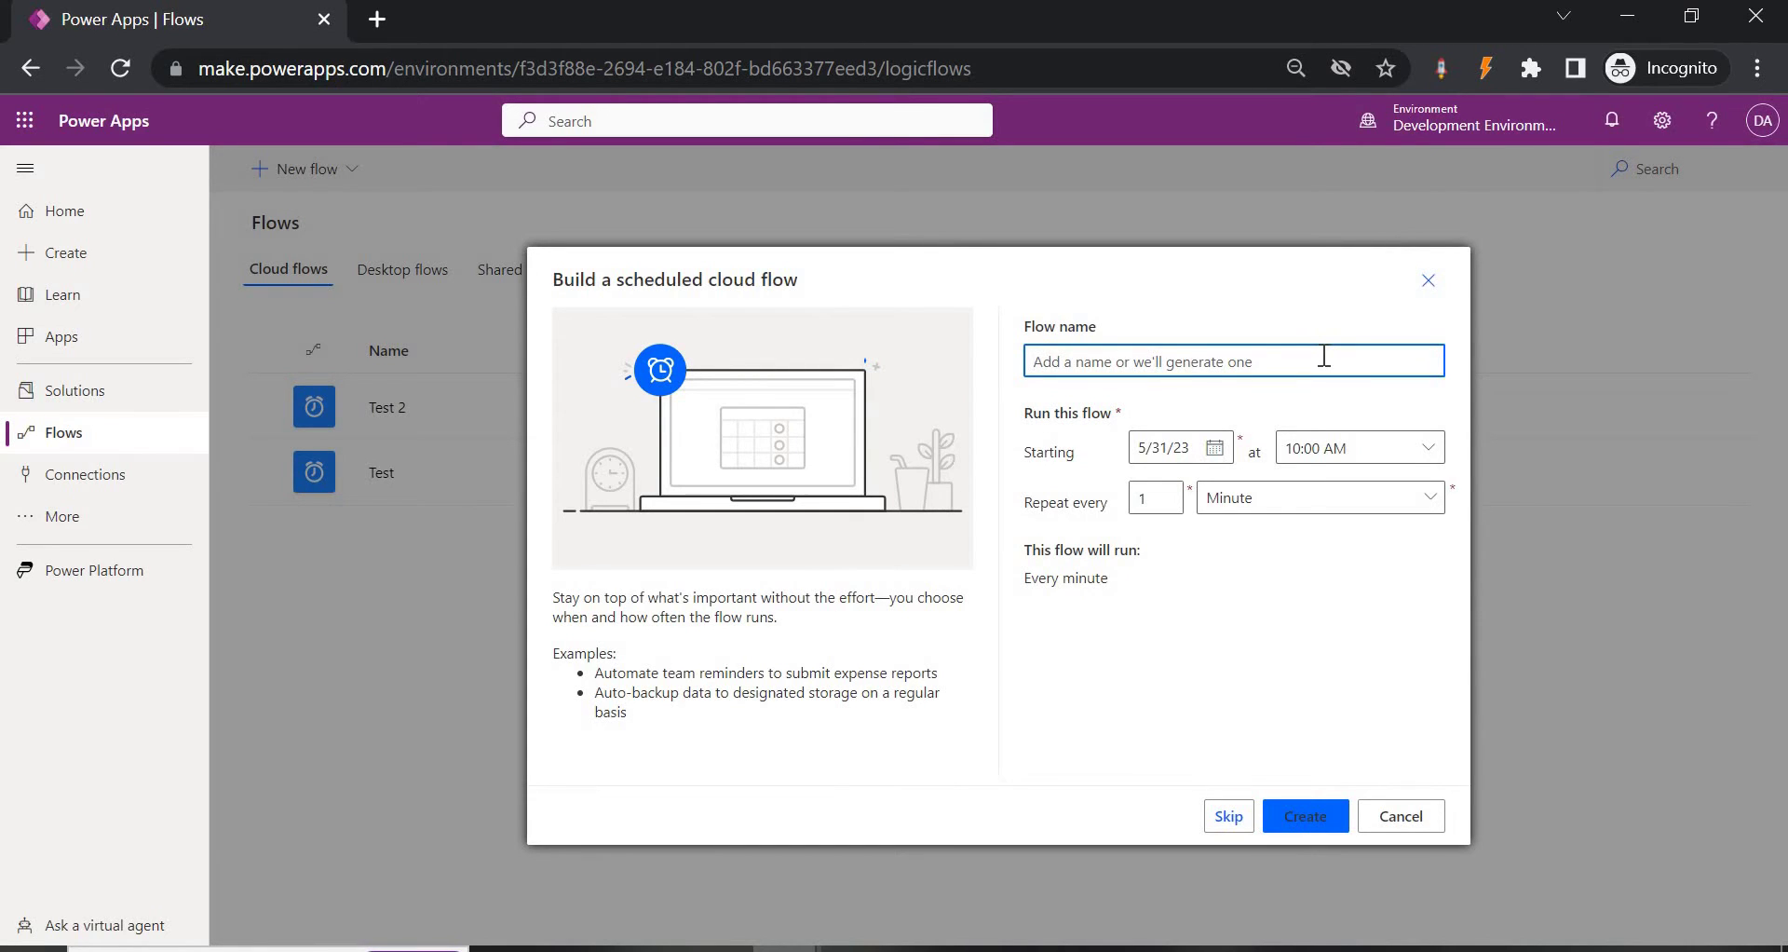
text(Dynamix )
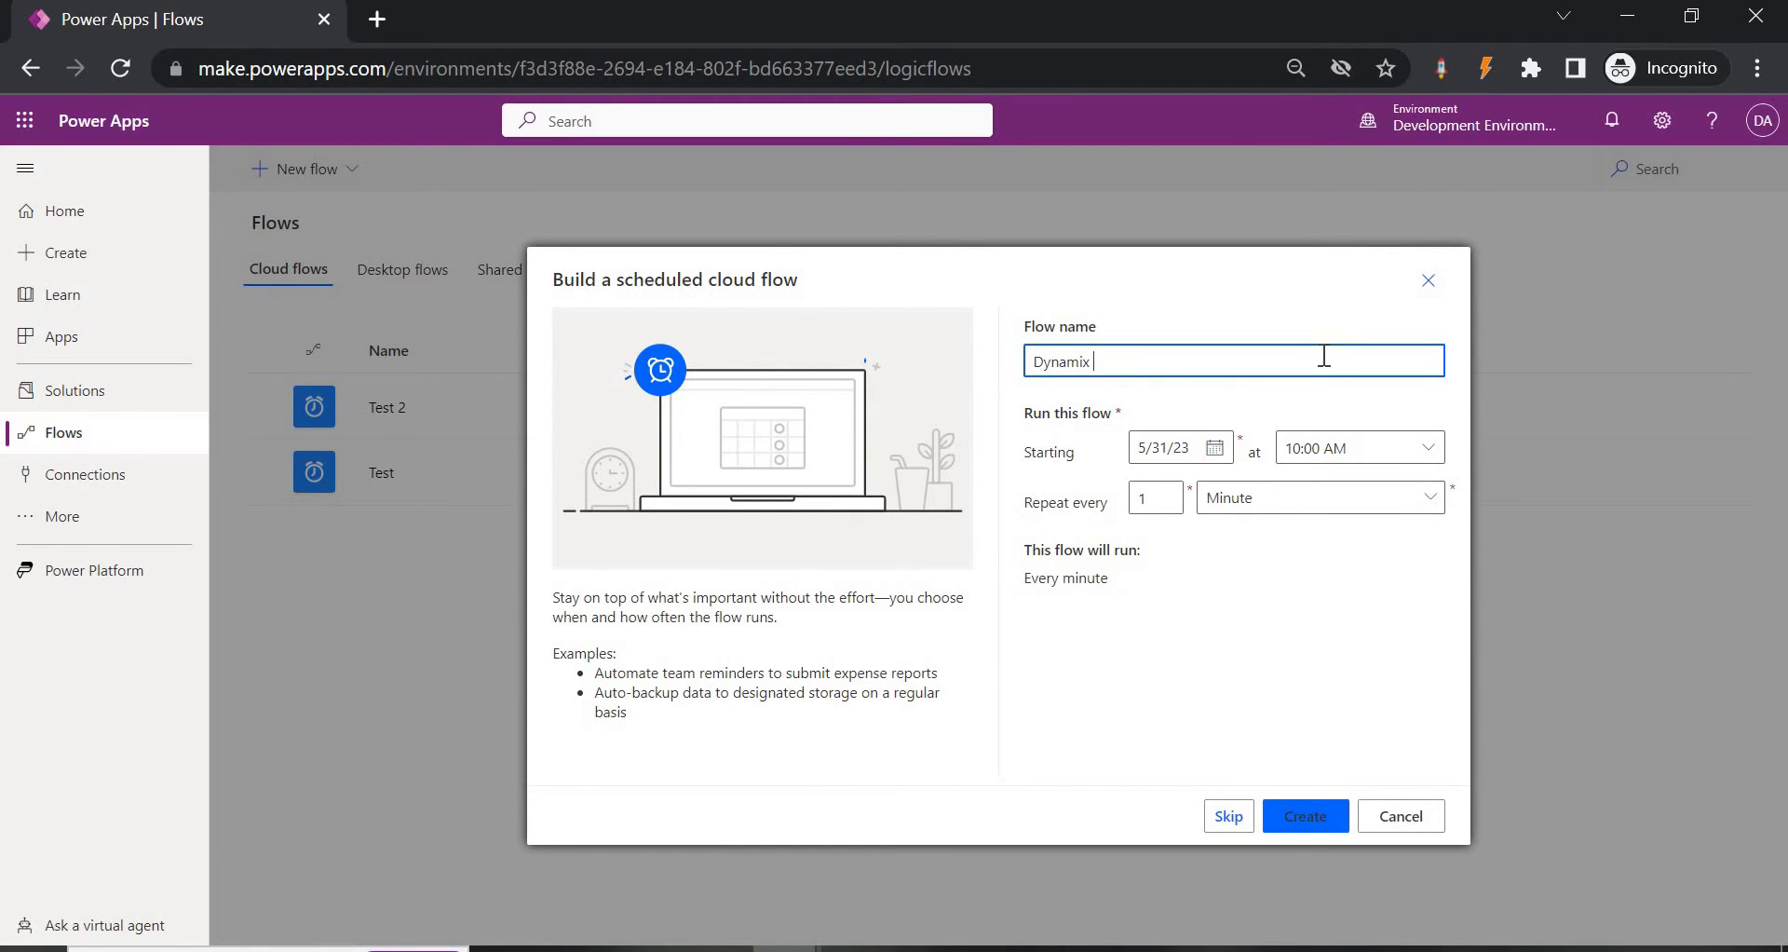
text(Power Birthday Email)
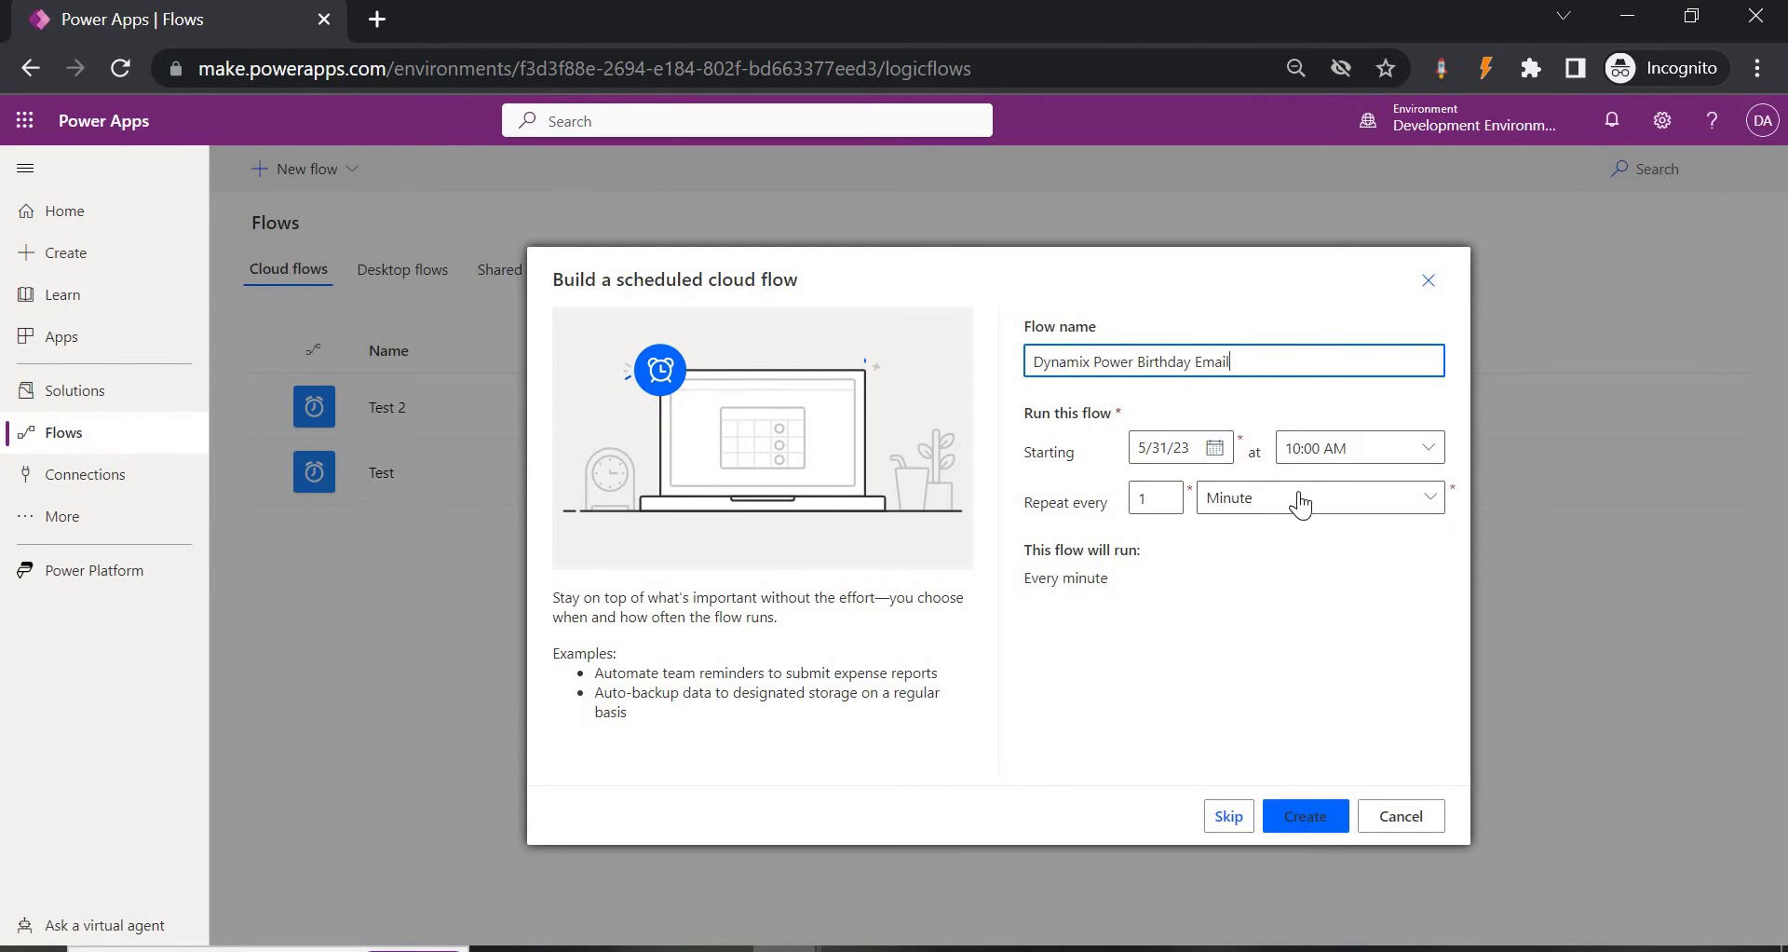
click(1301, 504)
click(1260, 607)
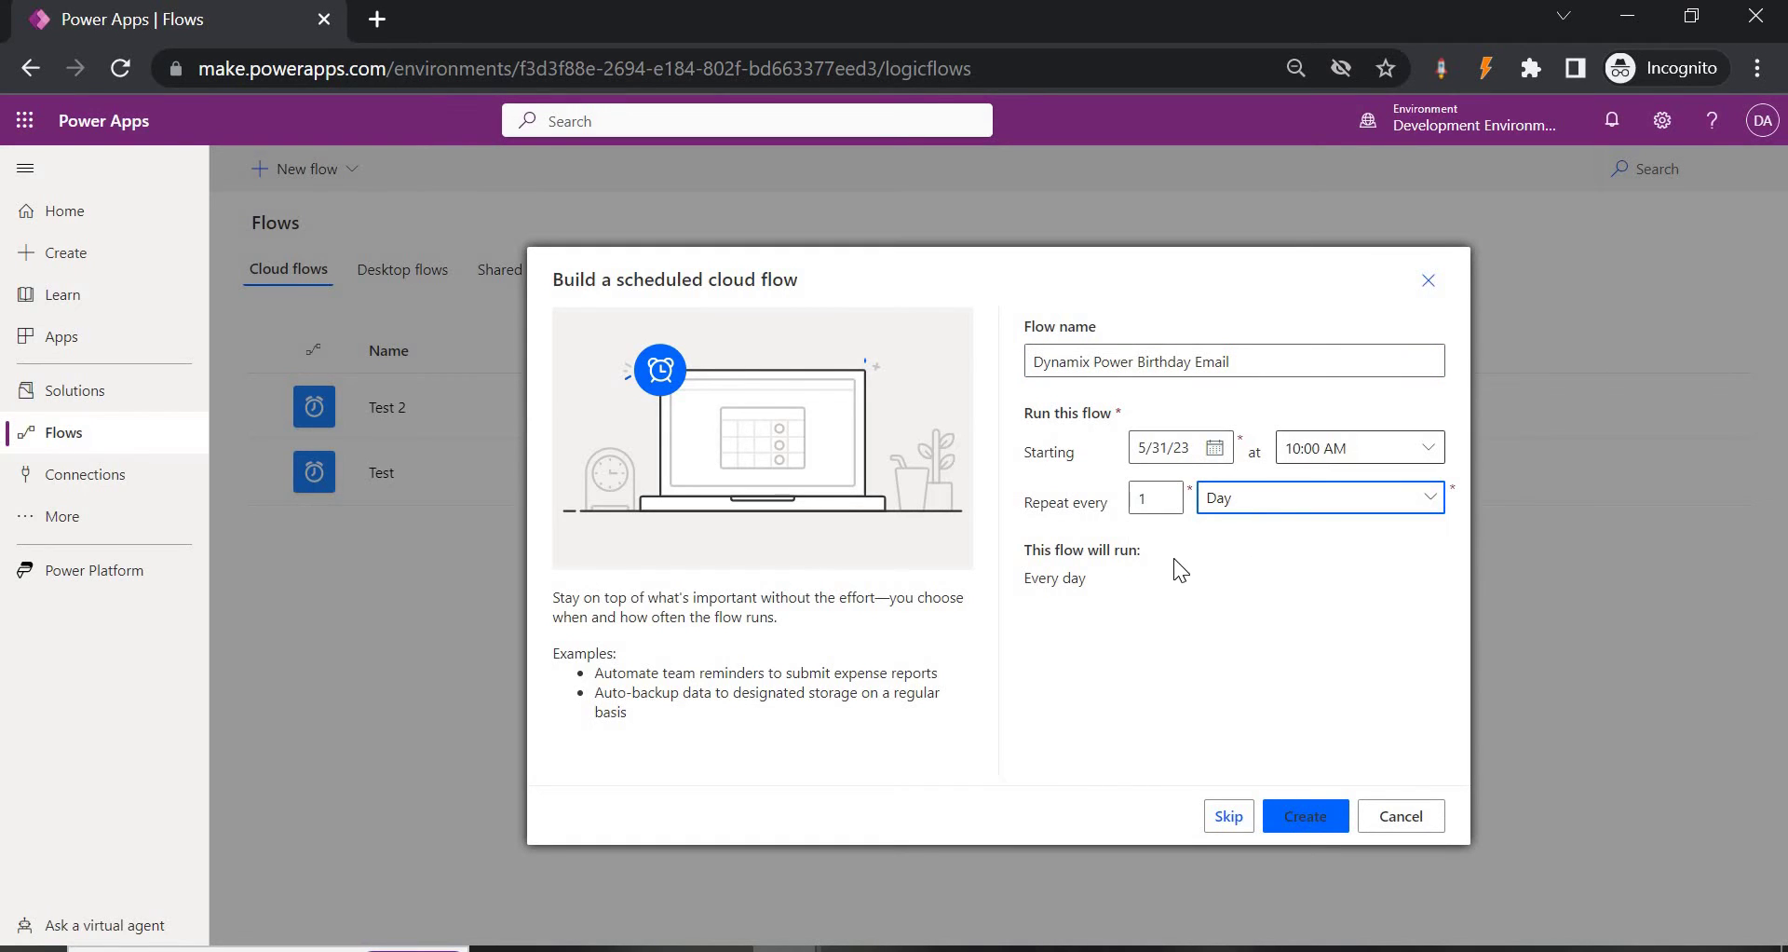
click(1302, 826)
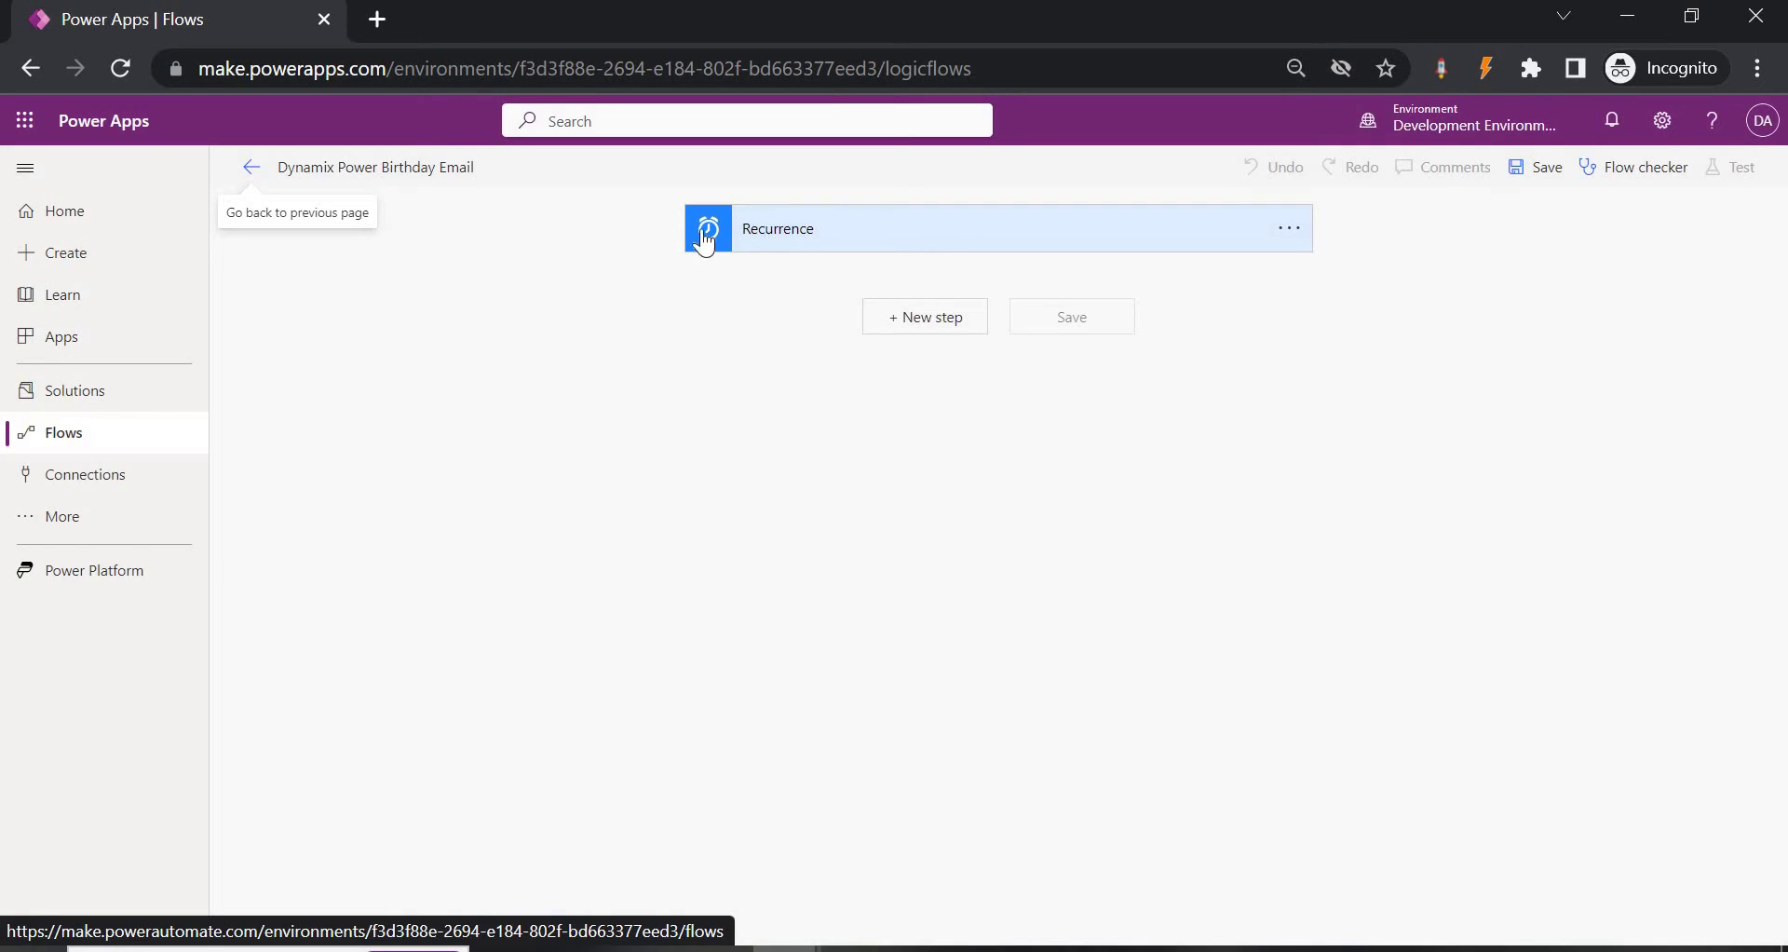
Check that the Recurrence trigger uses interval 1 and frequency Day, then add a step below it.
click(792, 244)
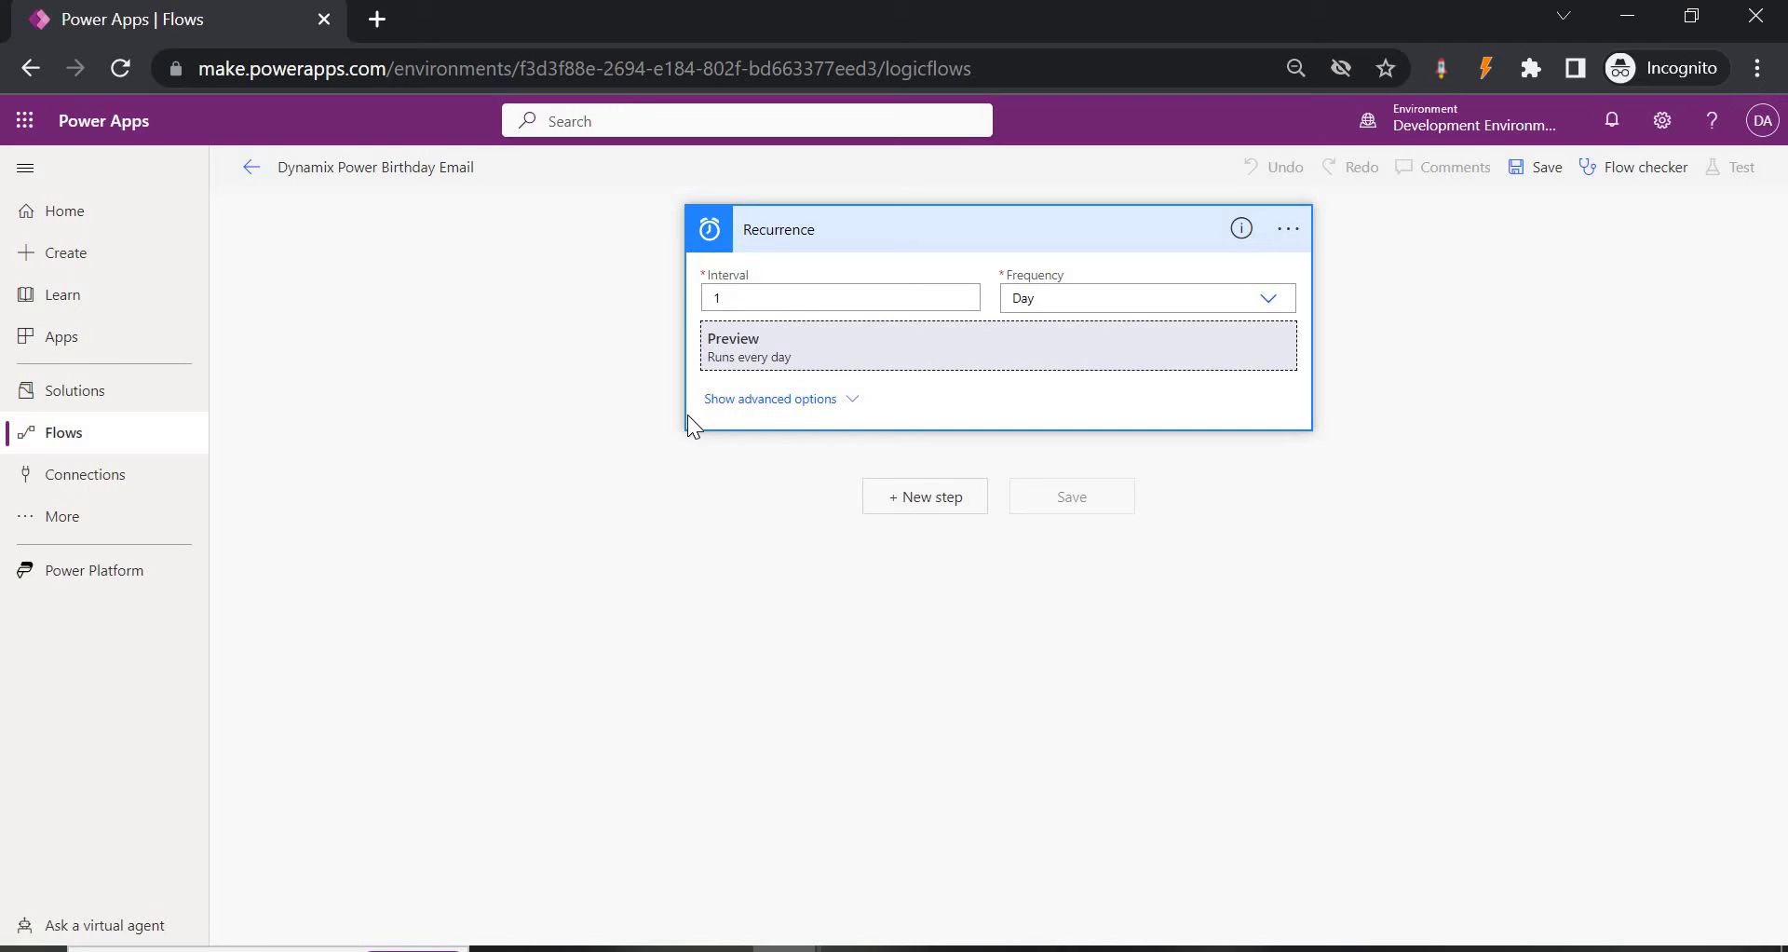
click(948, 508)
Add a Compose action with the expression utcNow() as its input, and save the flow.
click(791, 382)
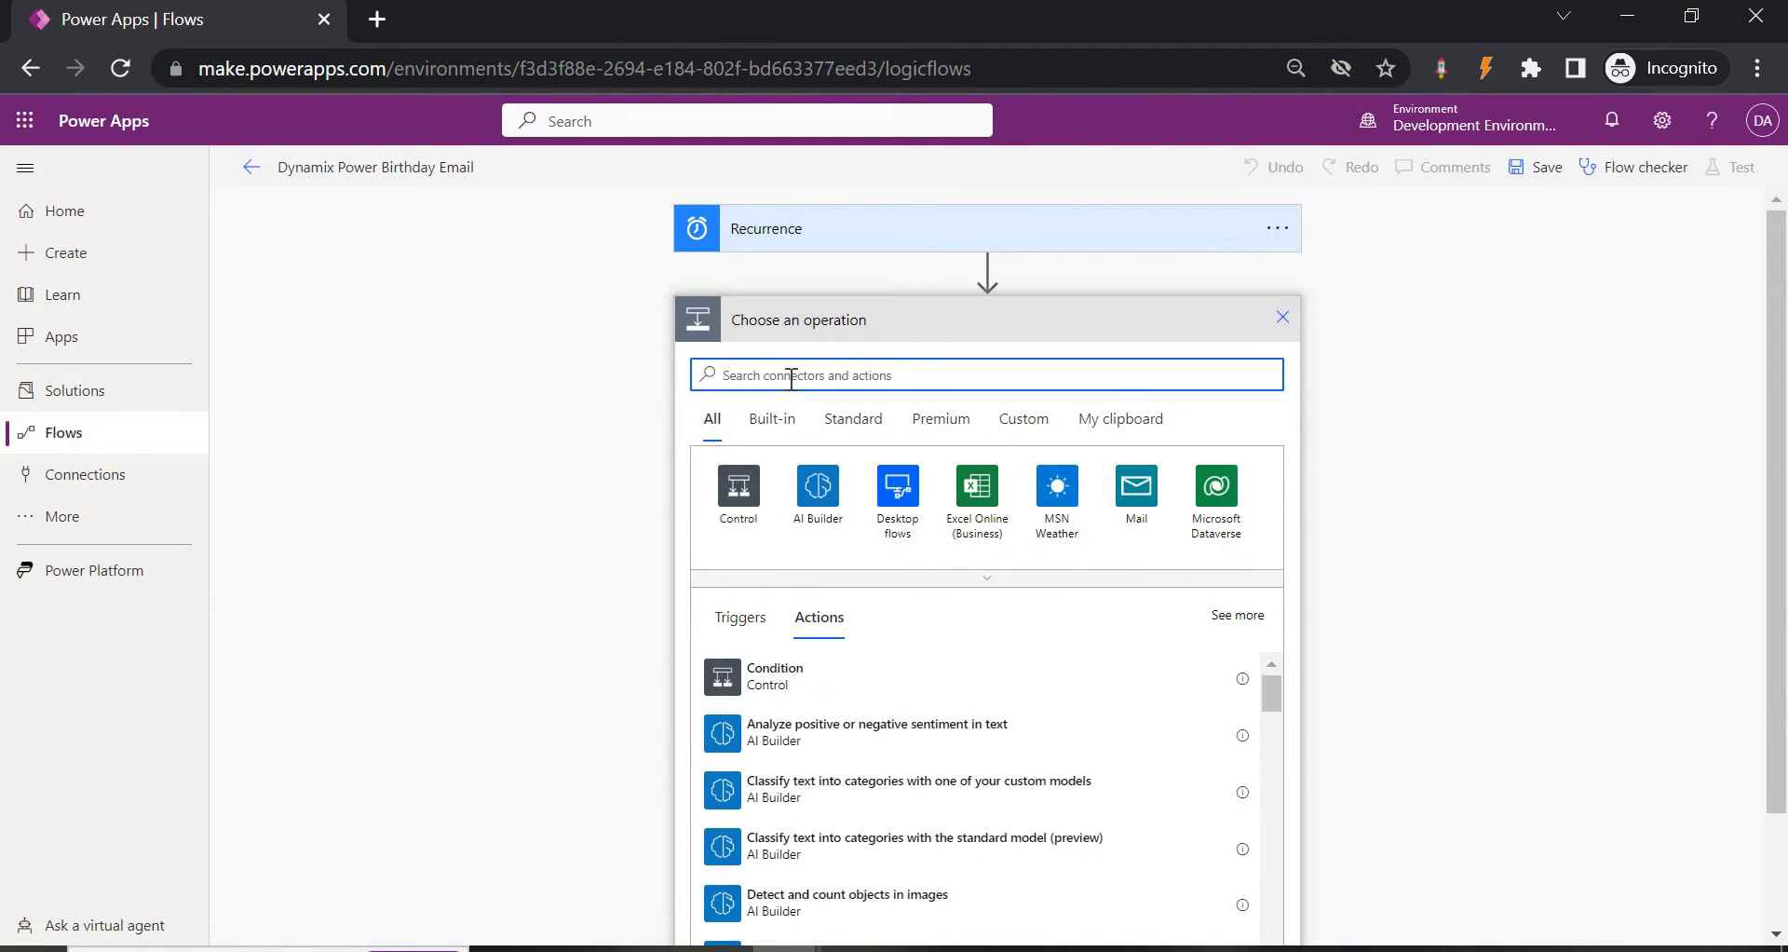
text(compose)
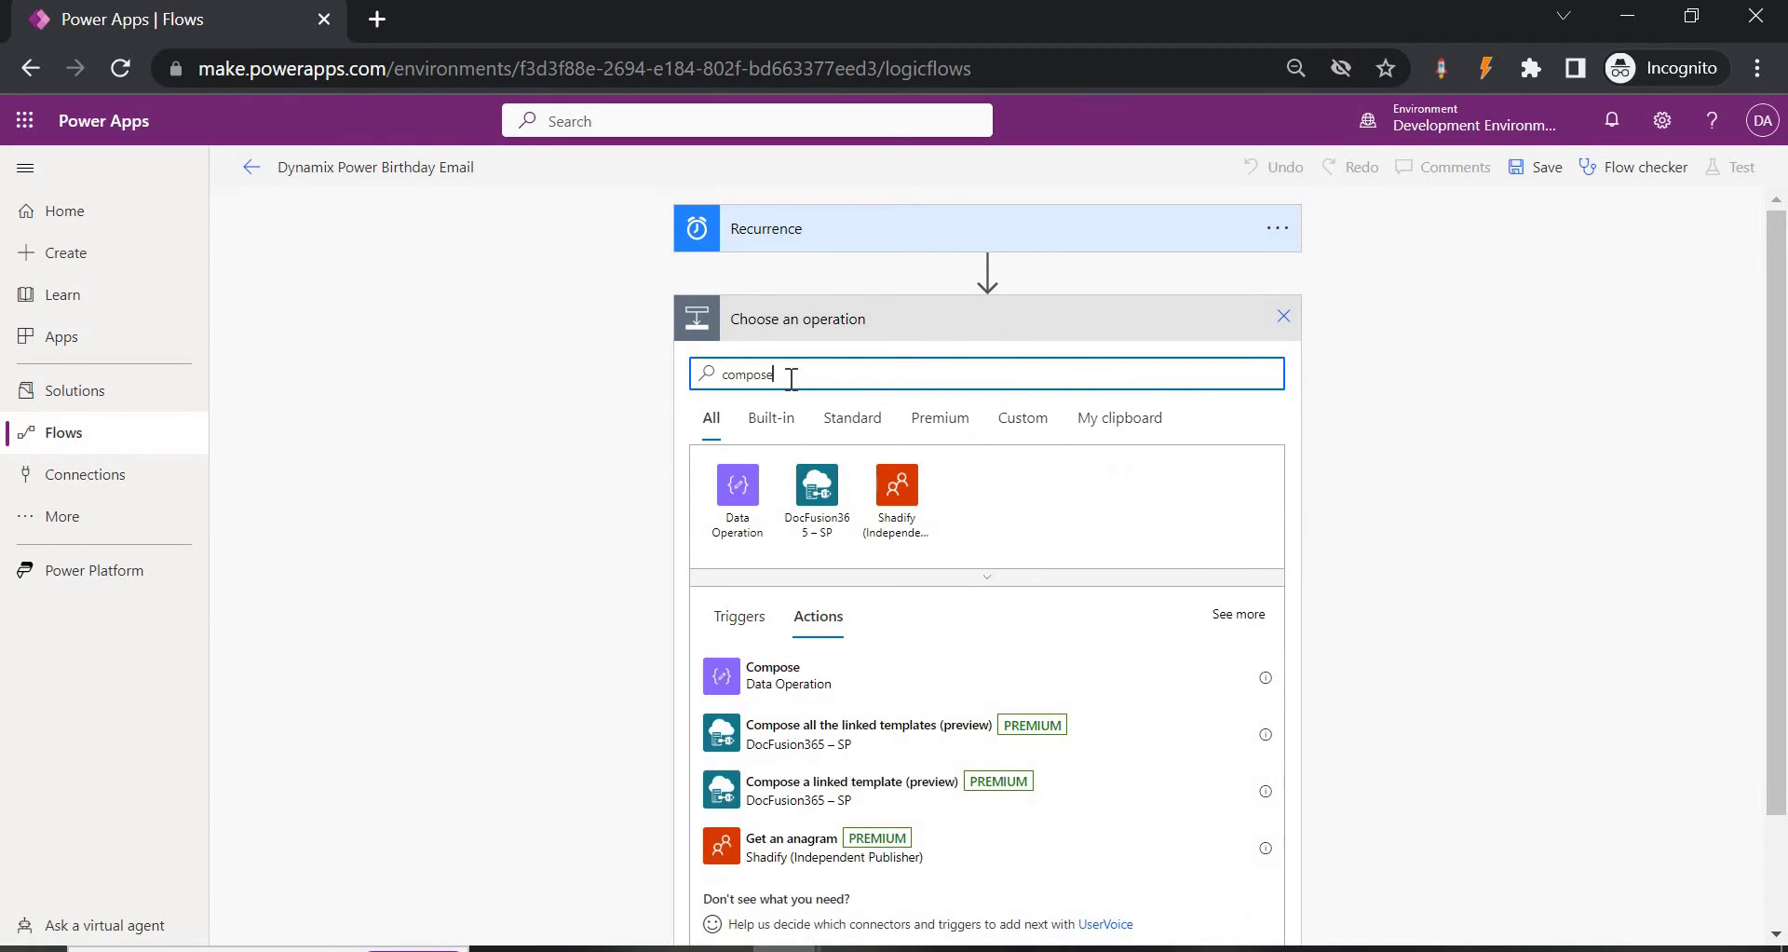
click(825, 694)
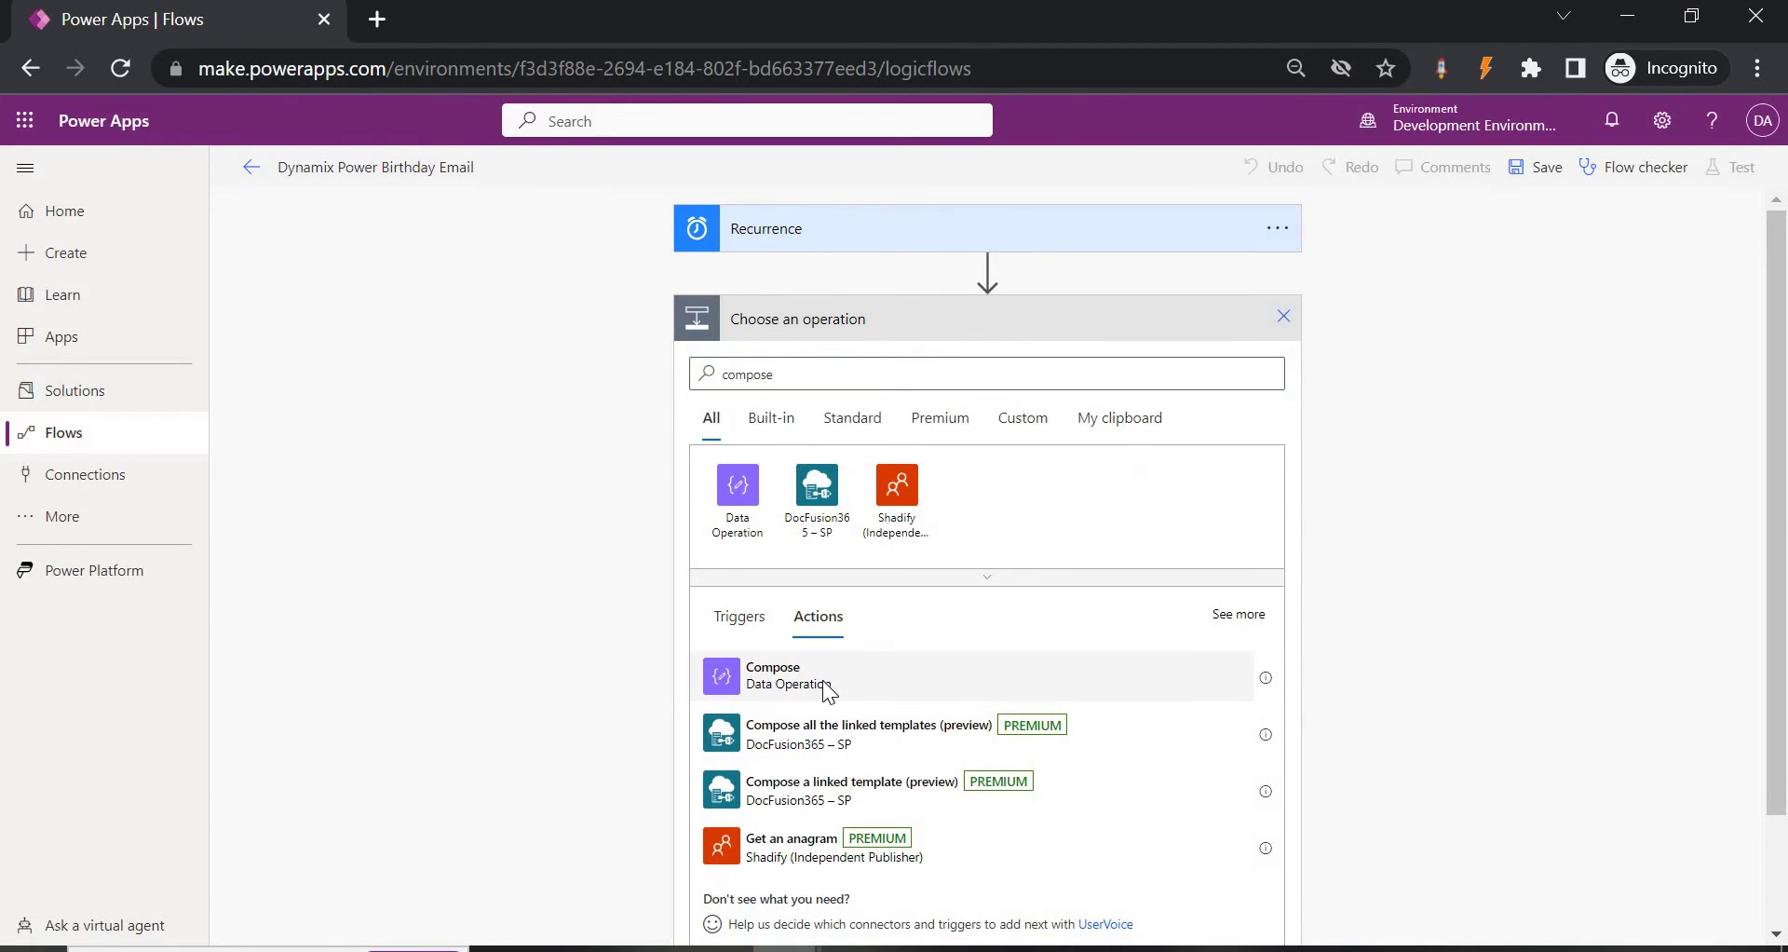
click(961, 361)
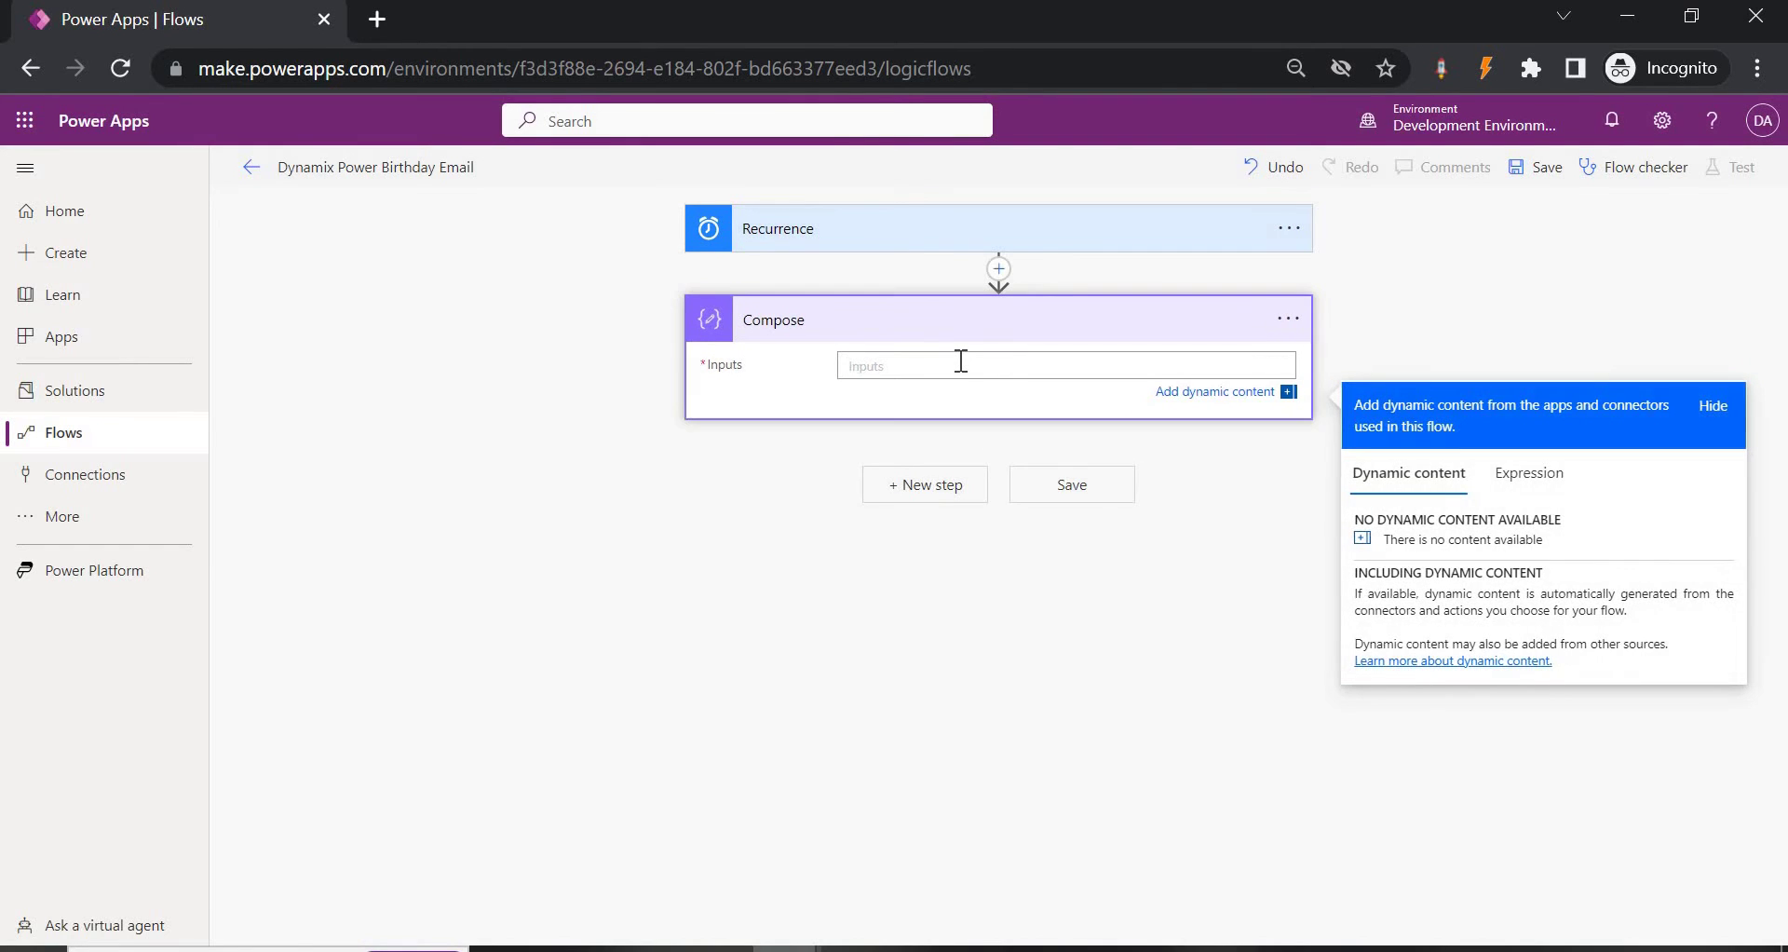
click(1524, 475)
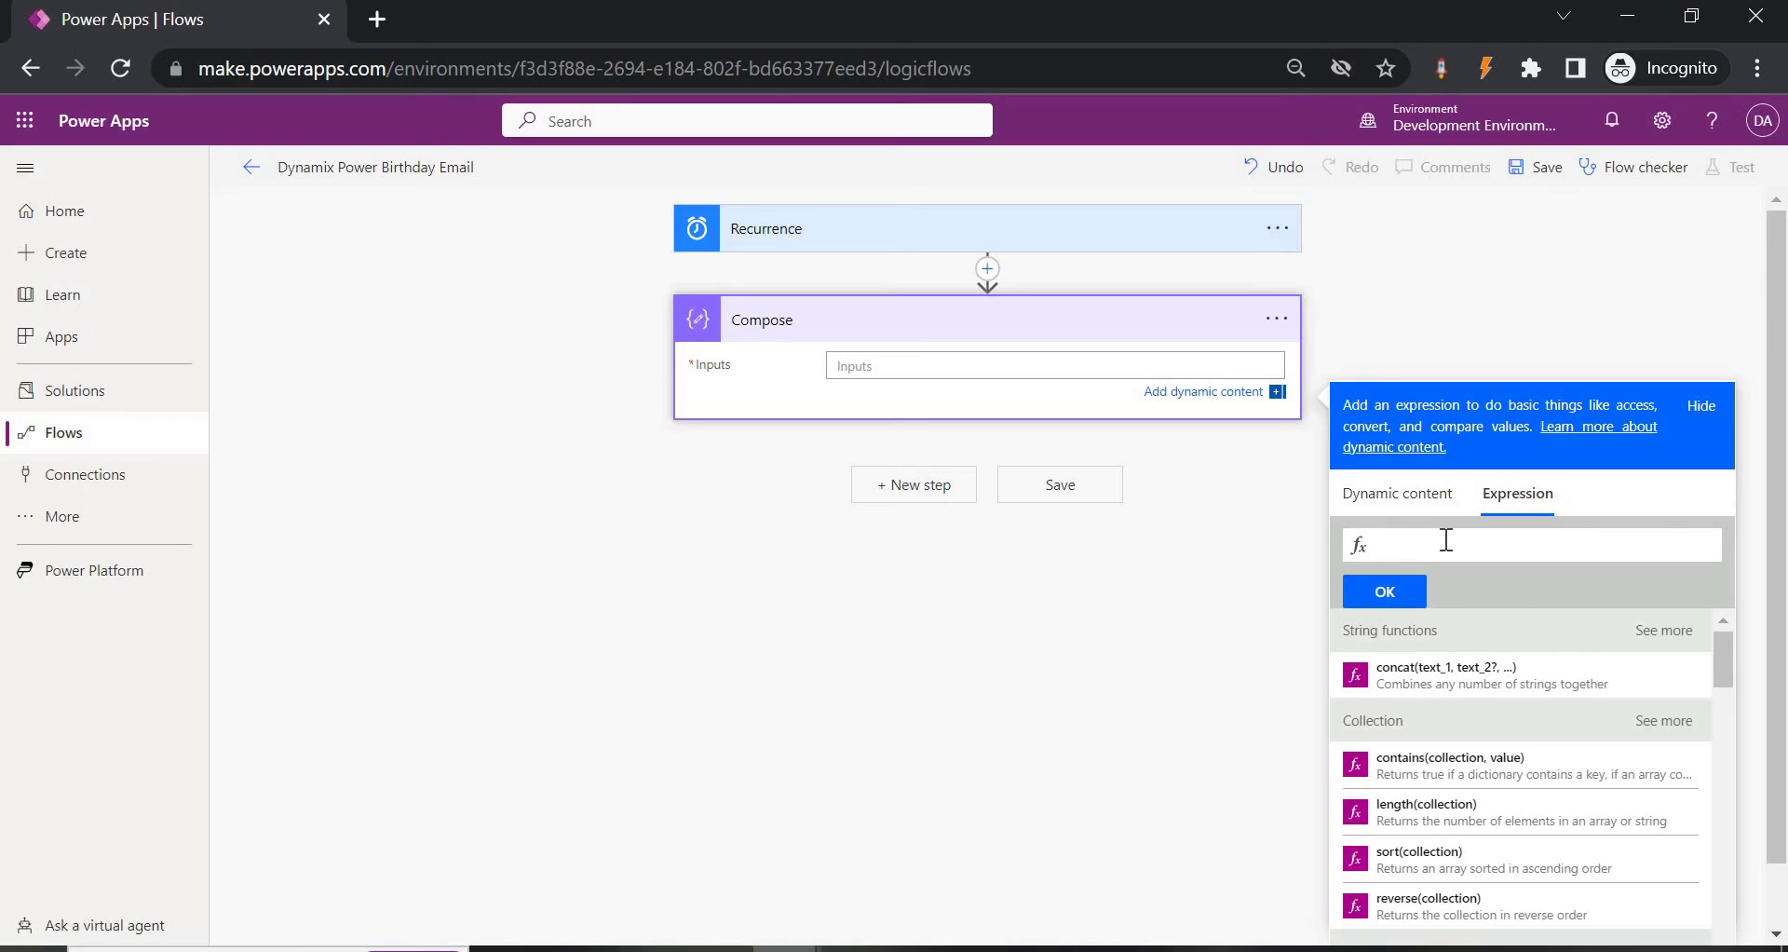
text(utc)
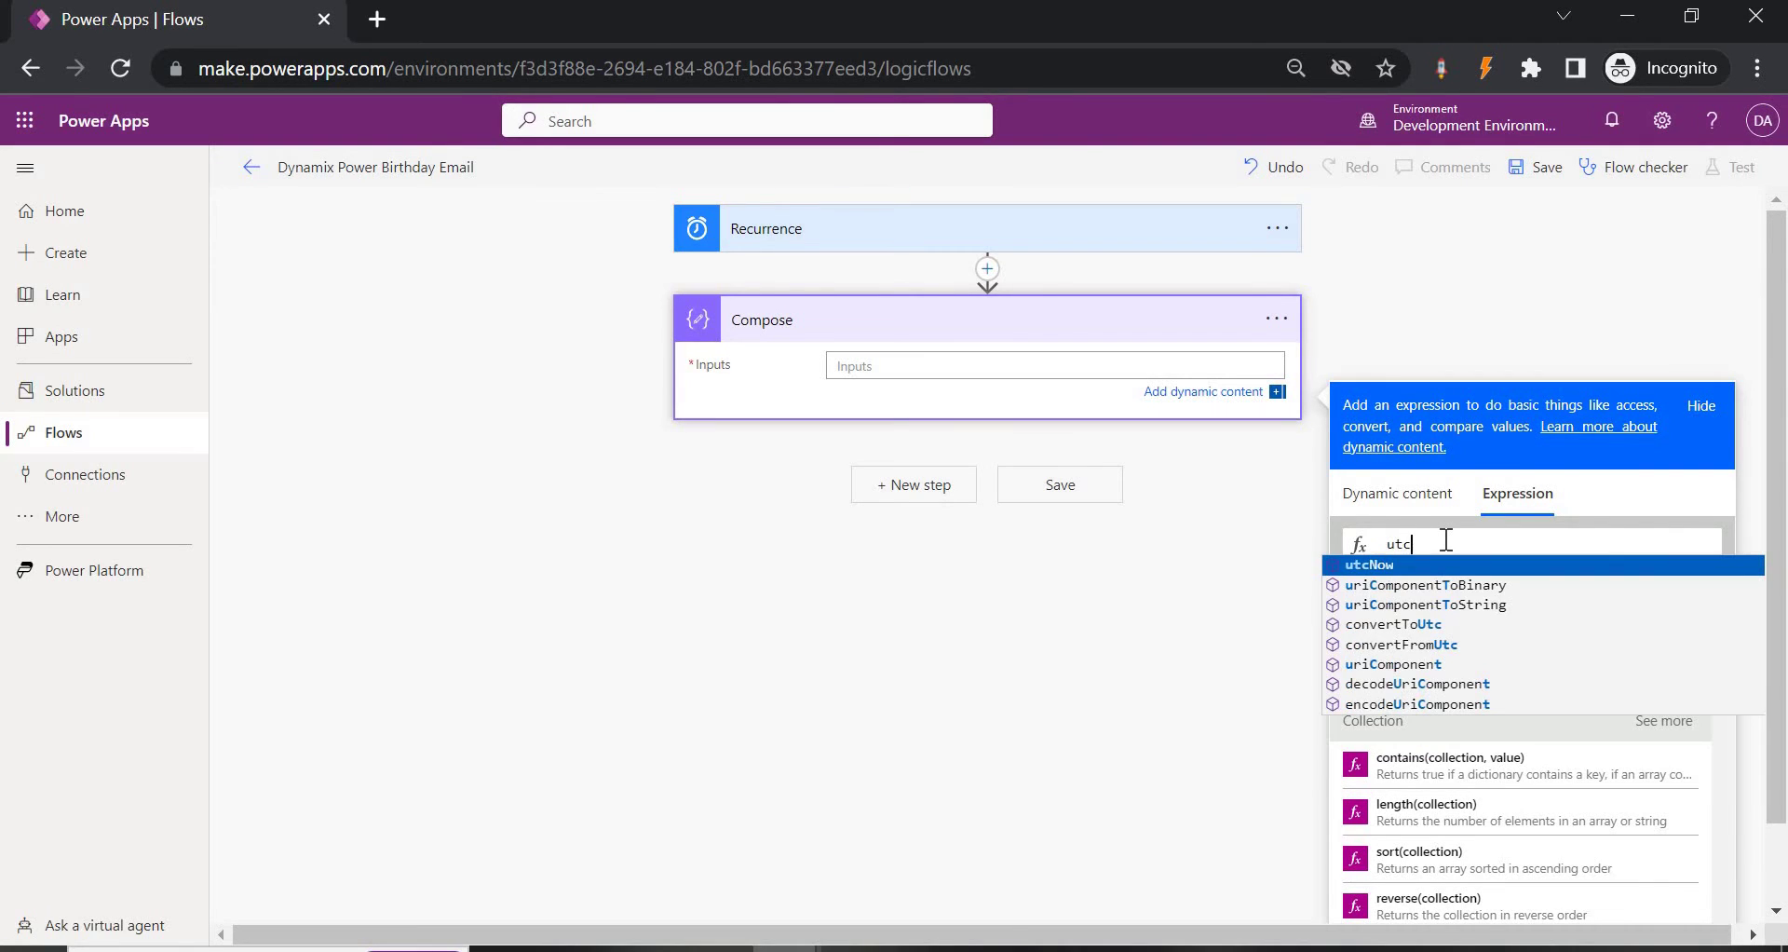
click(1429, 565)
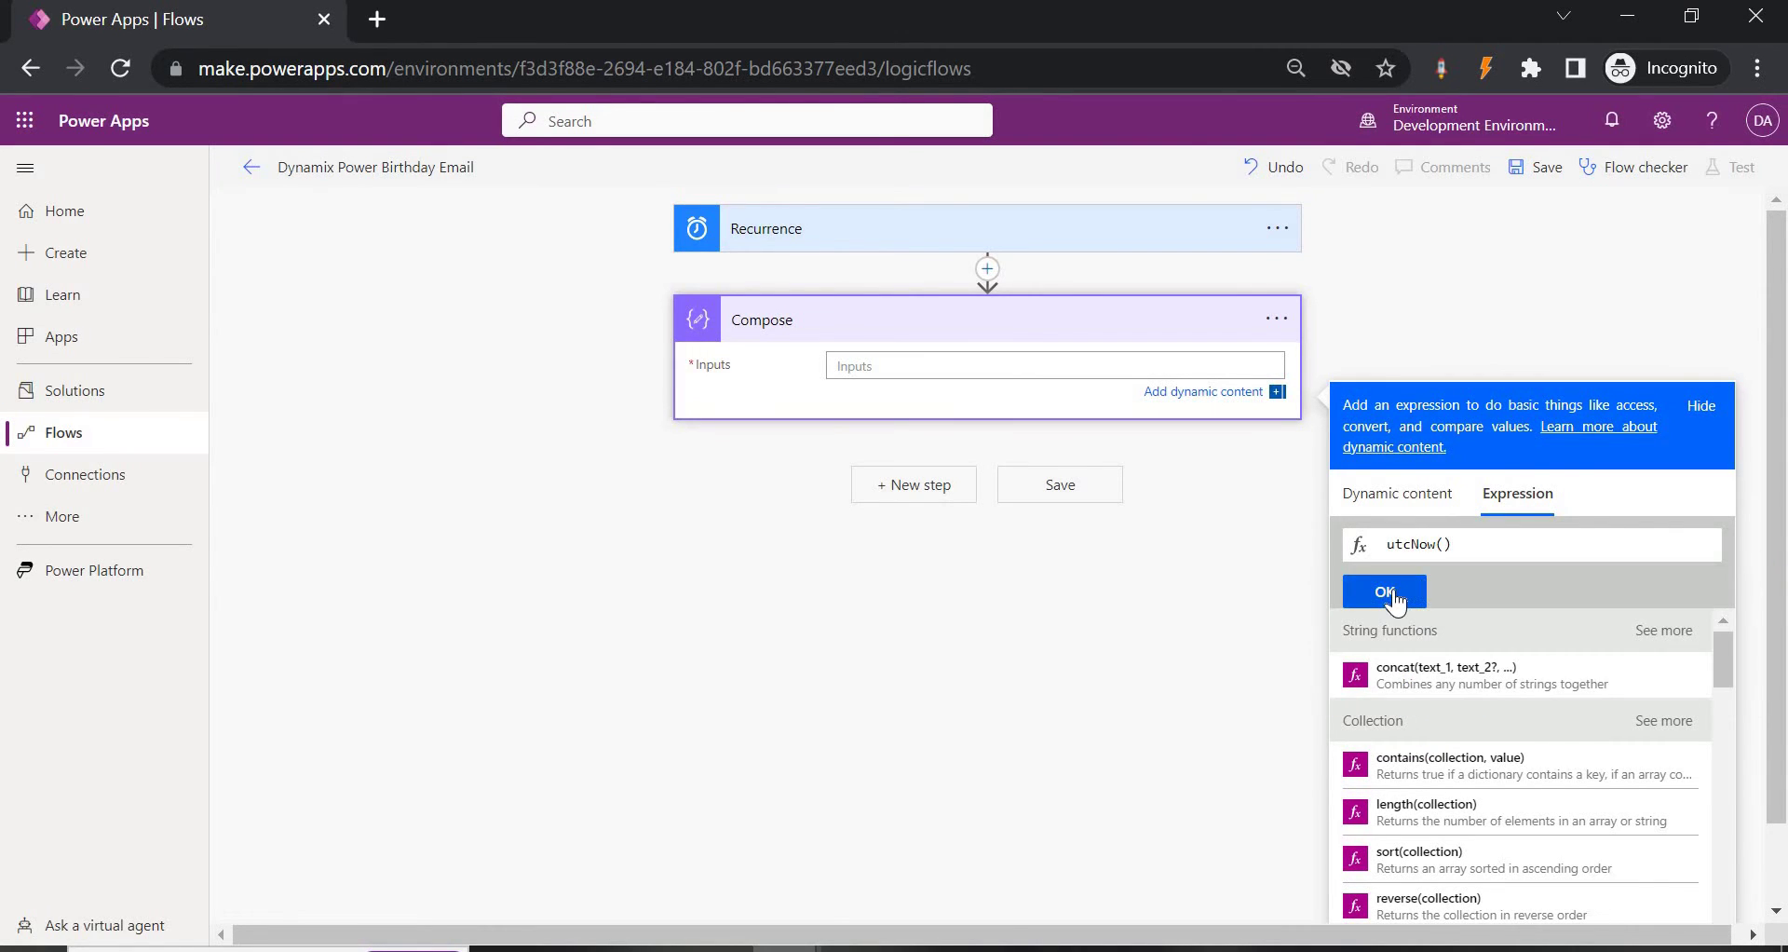
click(1385, 592)
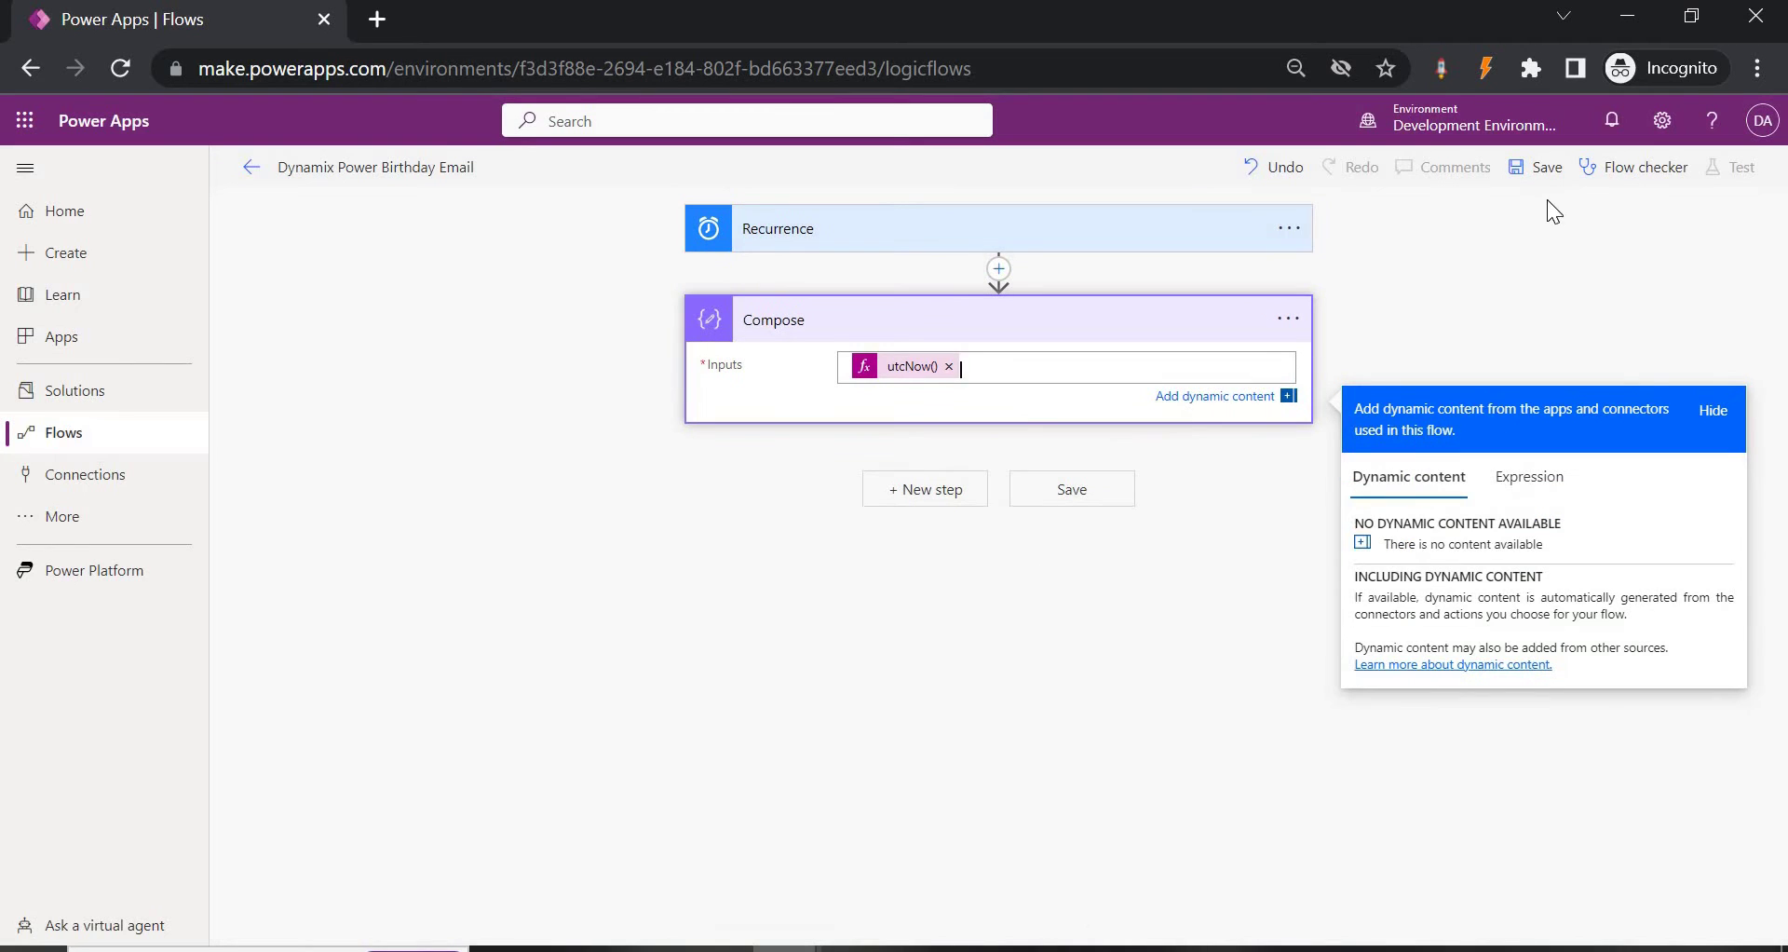
click(1536, 170)
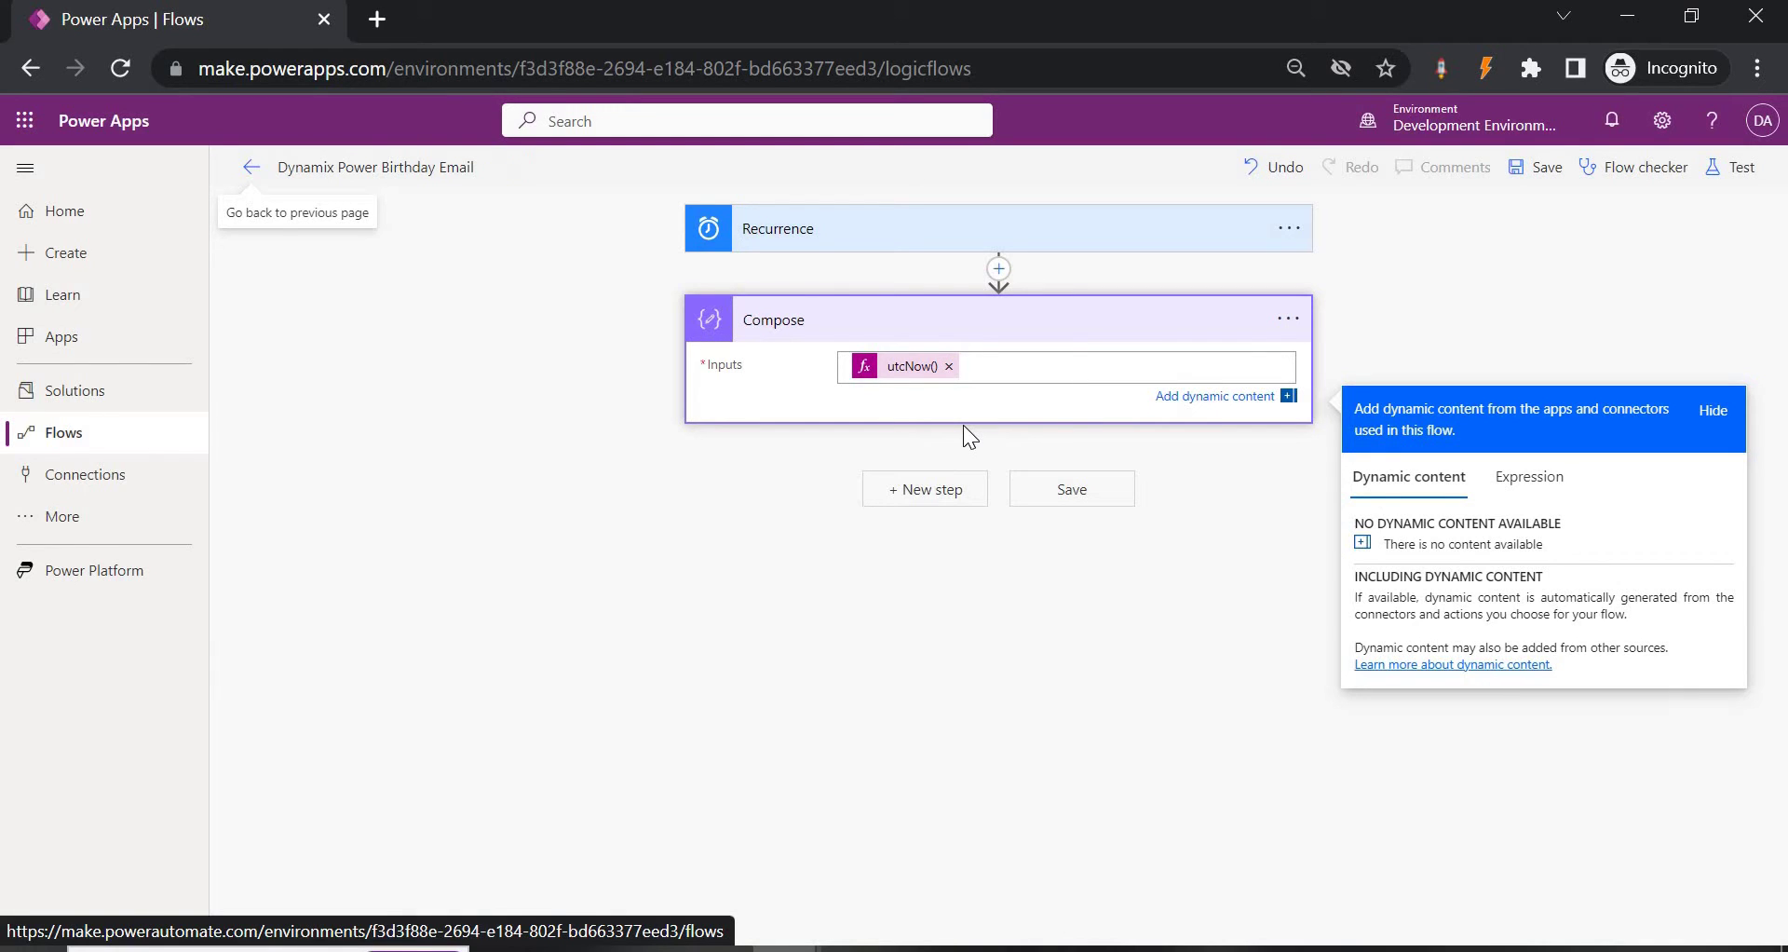
From SharePoint, create a communication site called 'Dynamic Power Birthday Email'.
click(17, 125)
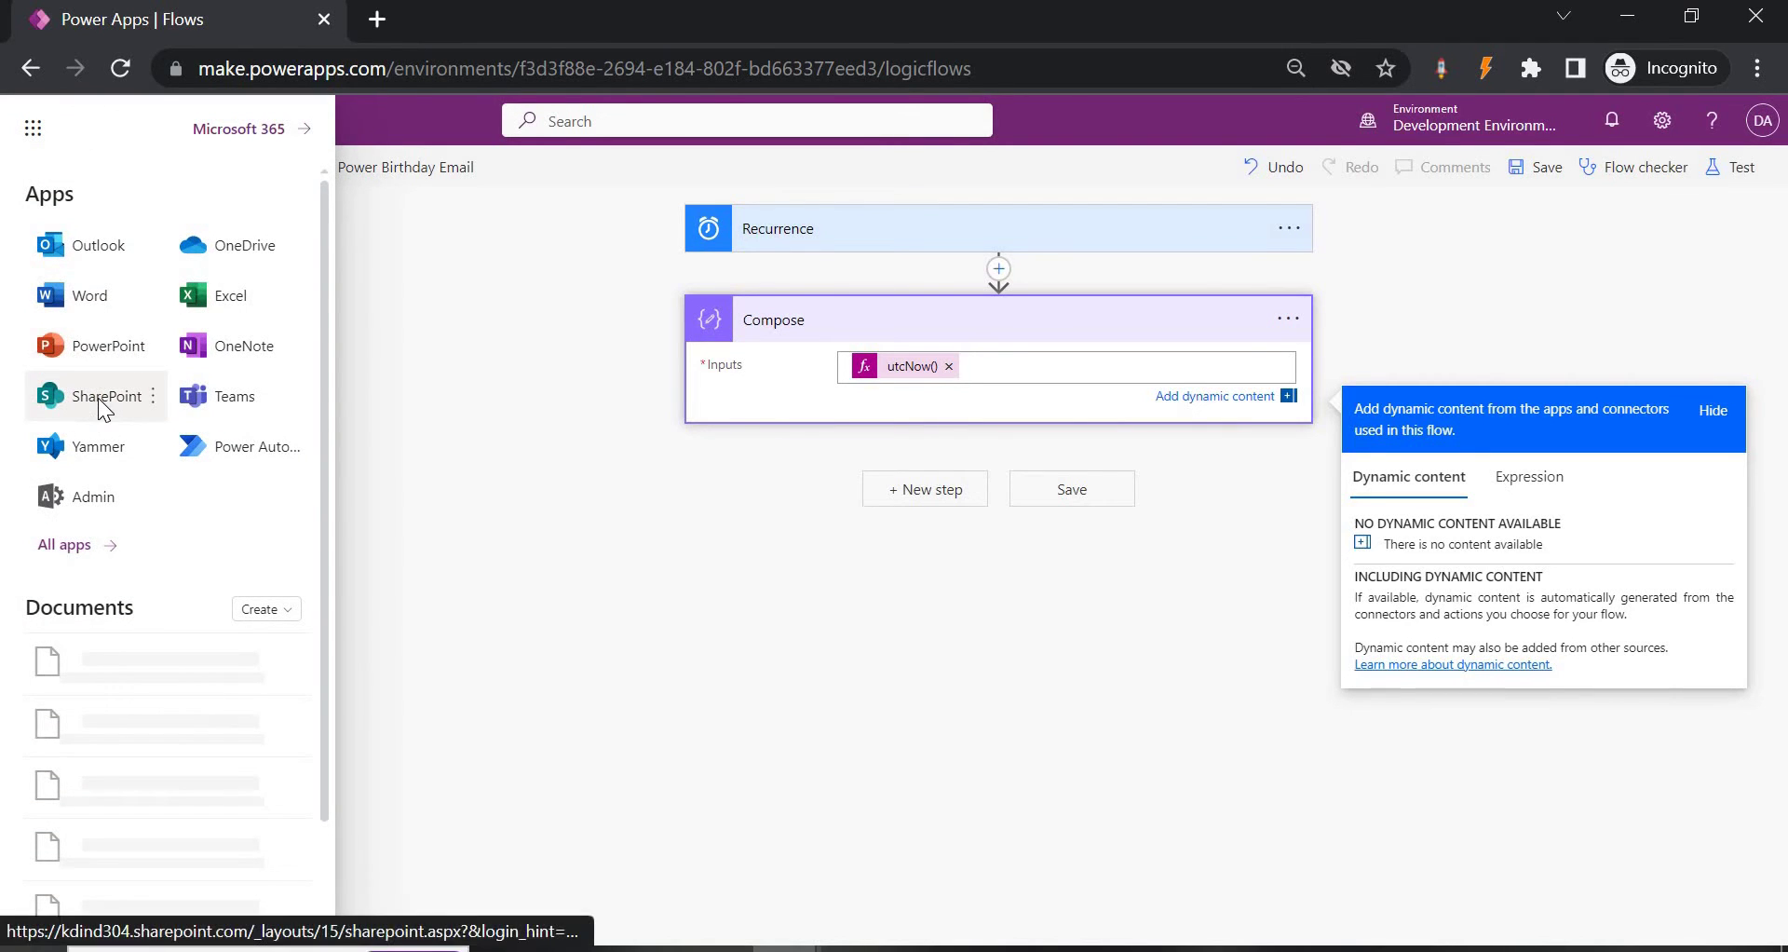
click(102, 406)
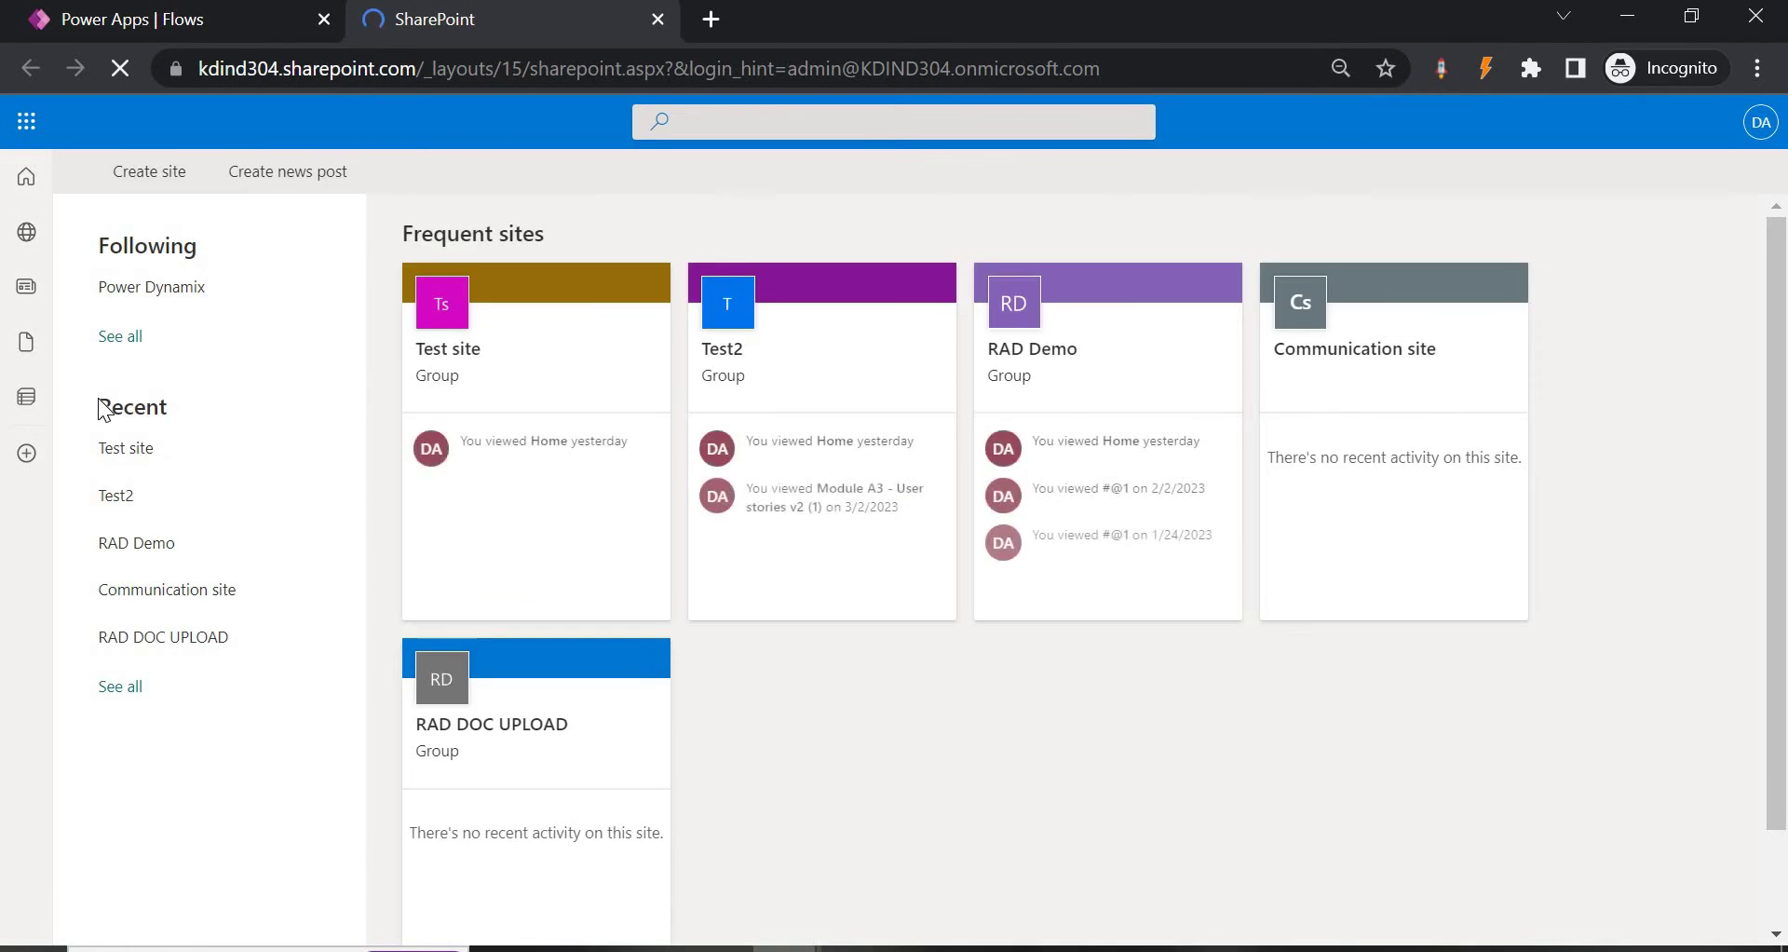
click(24, 233)
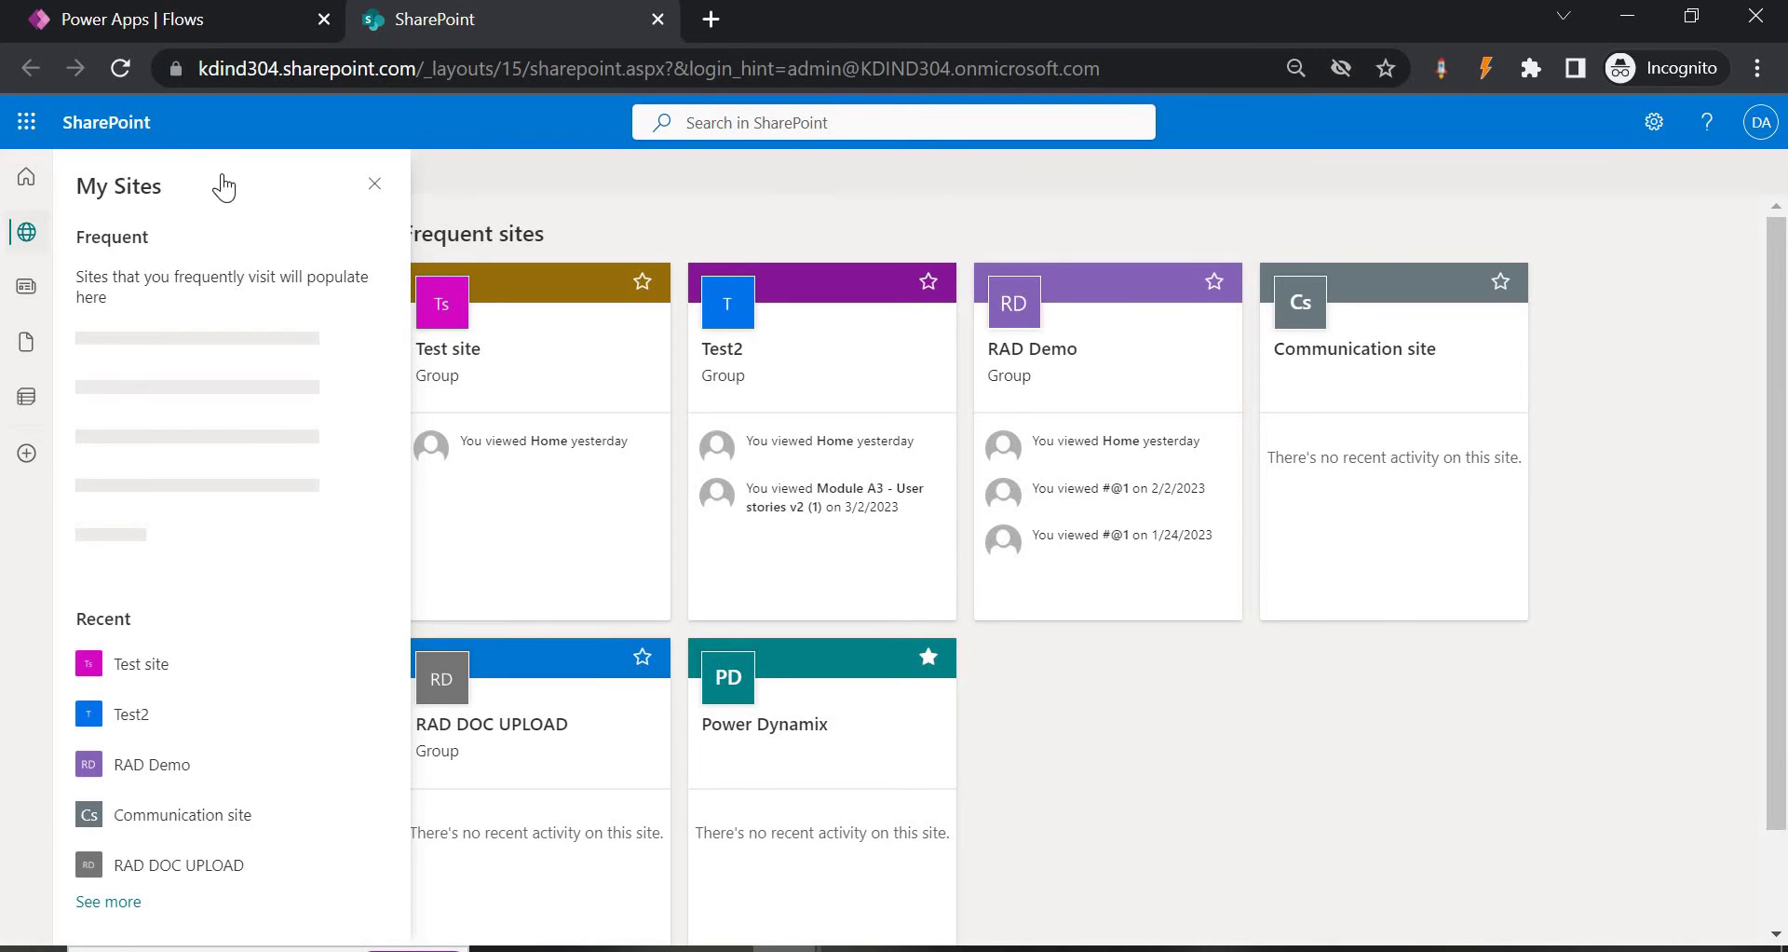
click(156, 171)
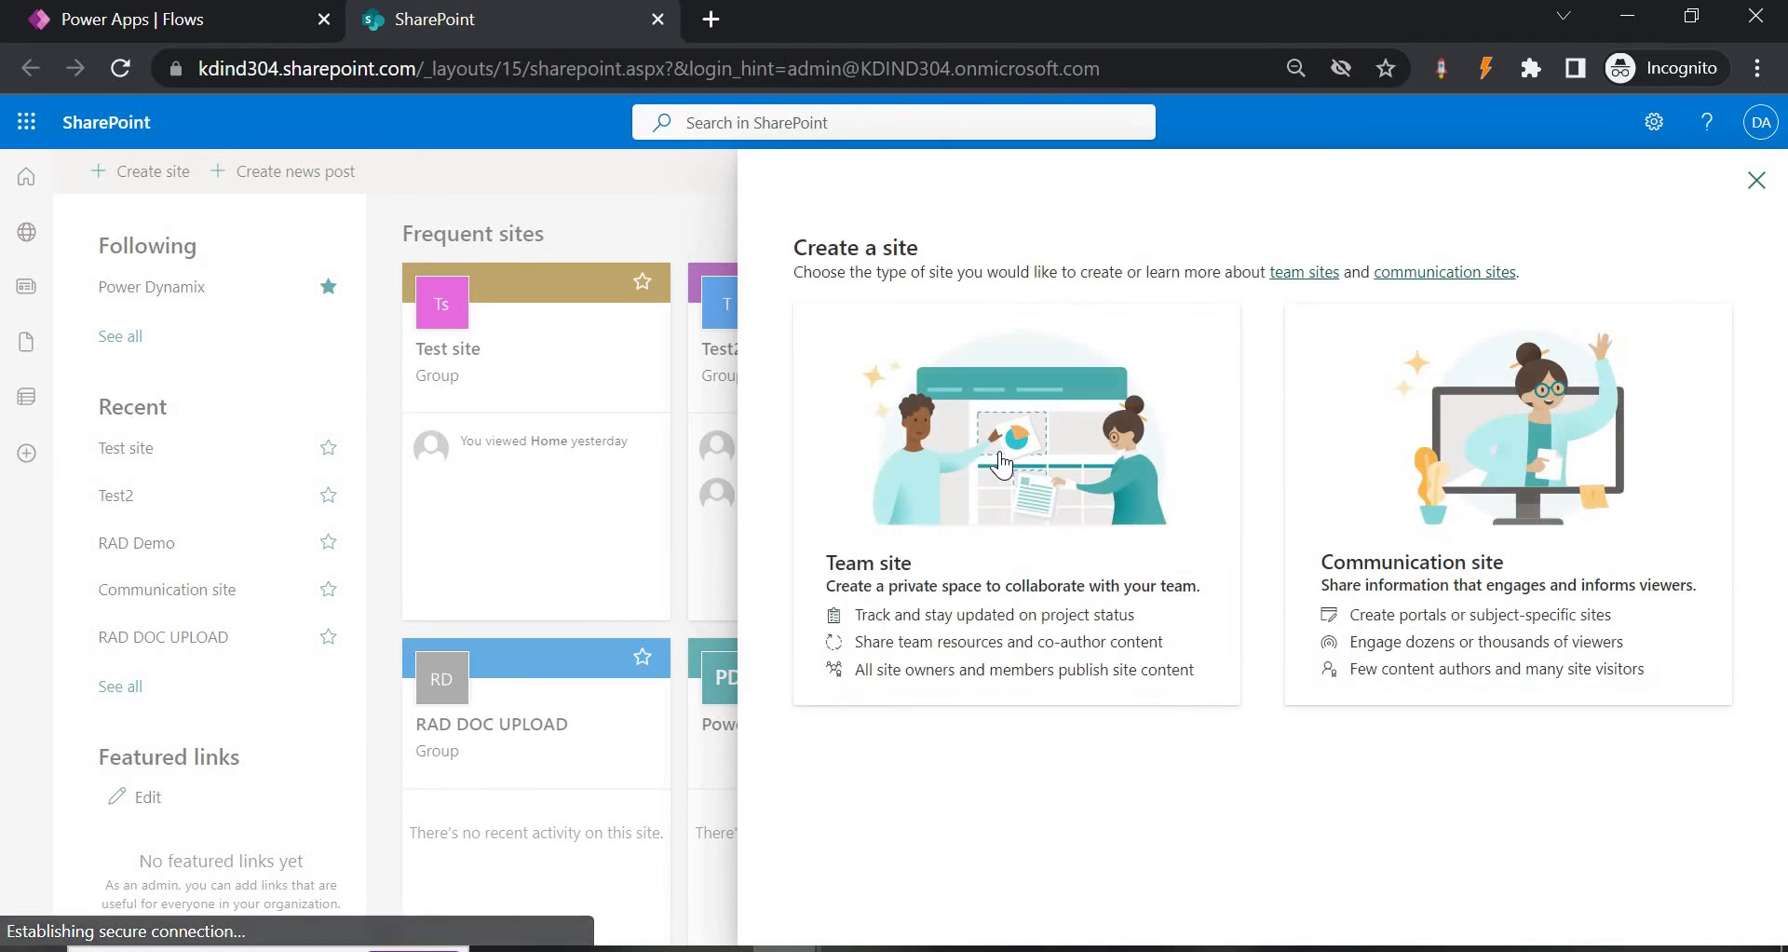
click(1449, 507)
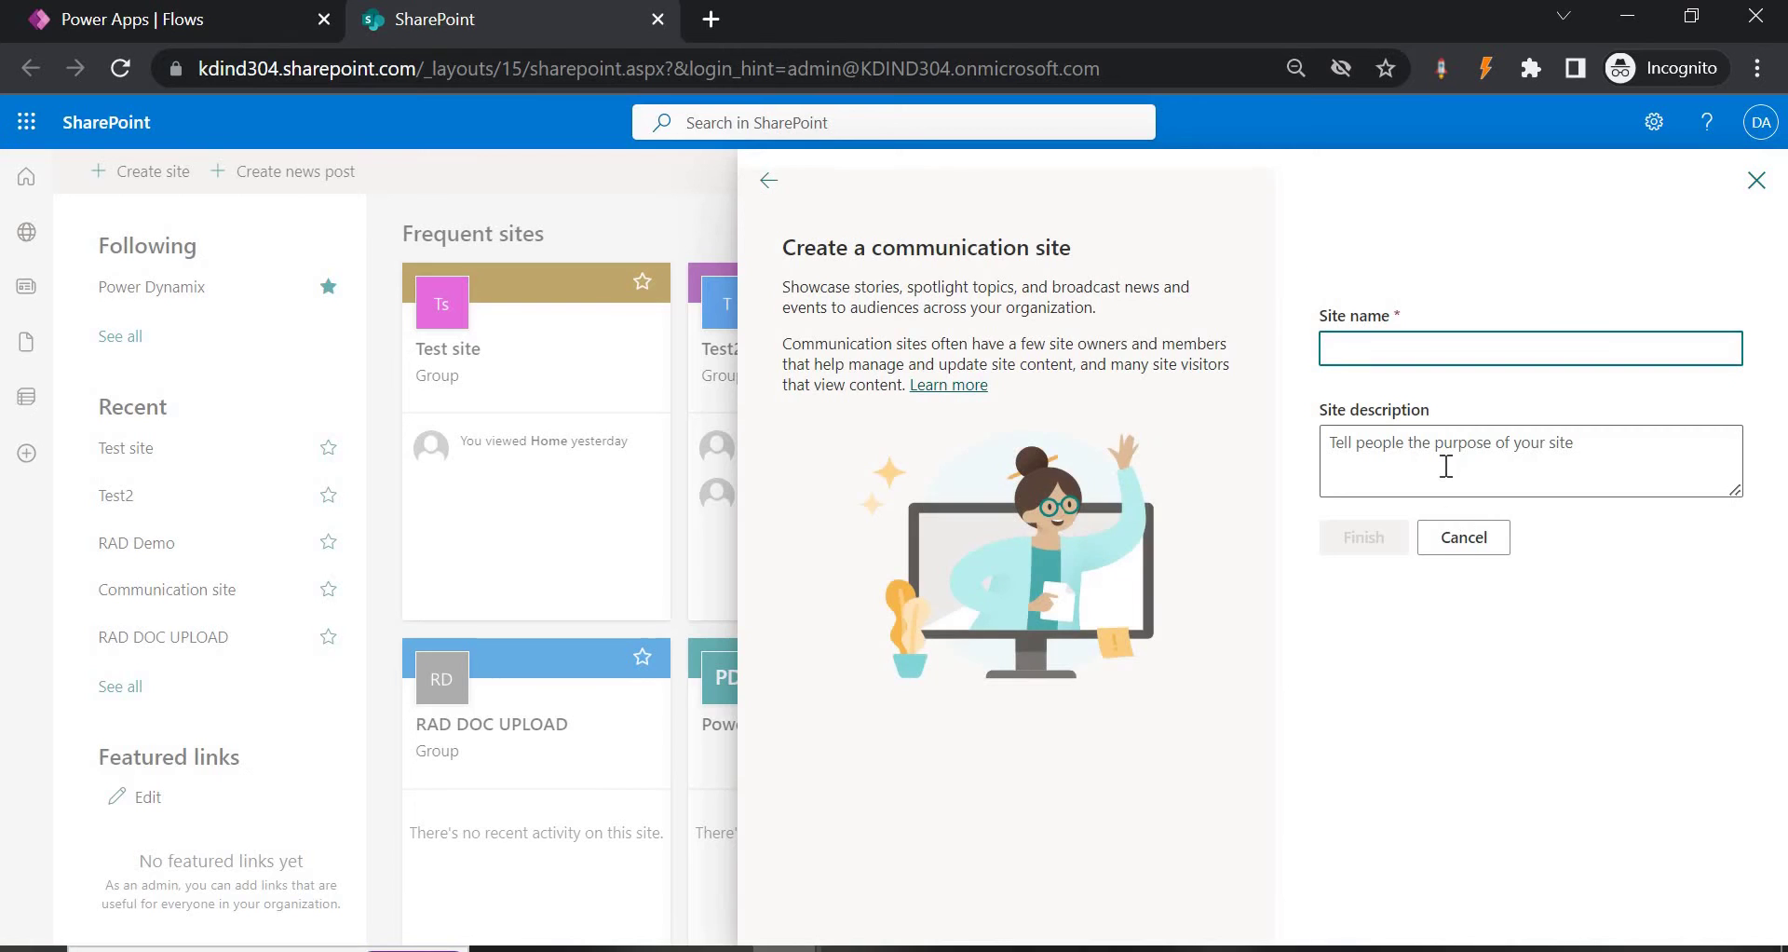
text(Dynamic)
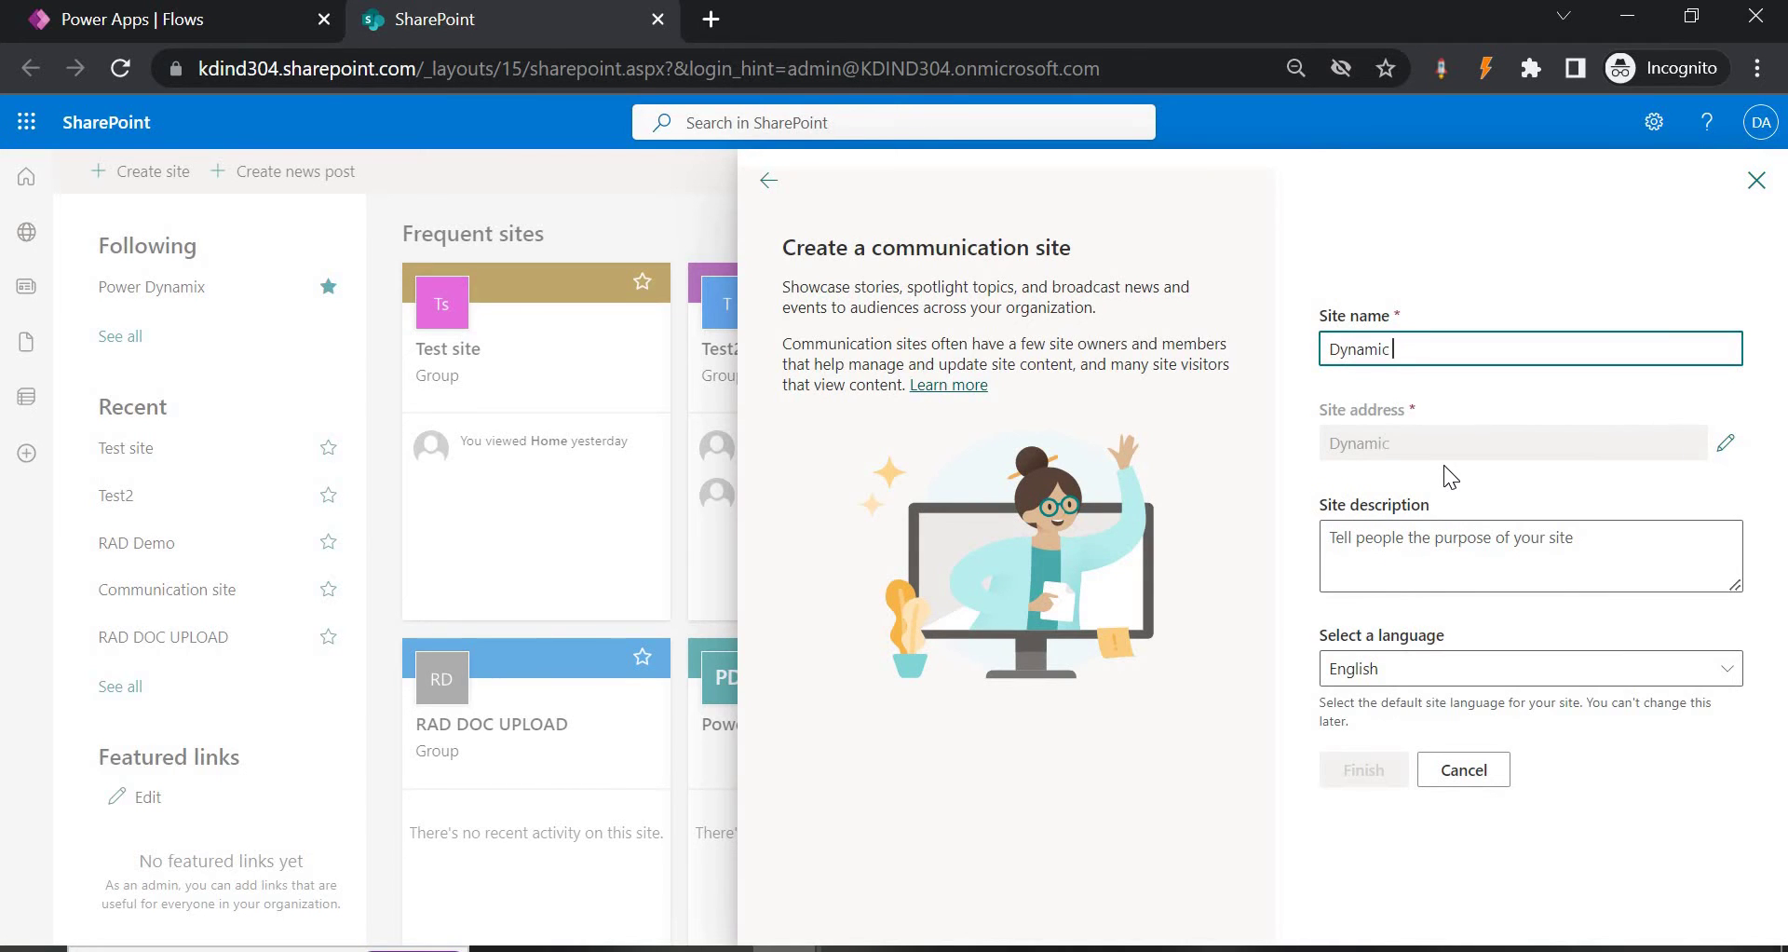
text( Power Birthday)
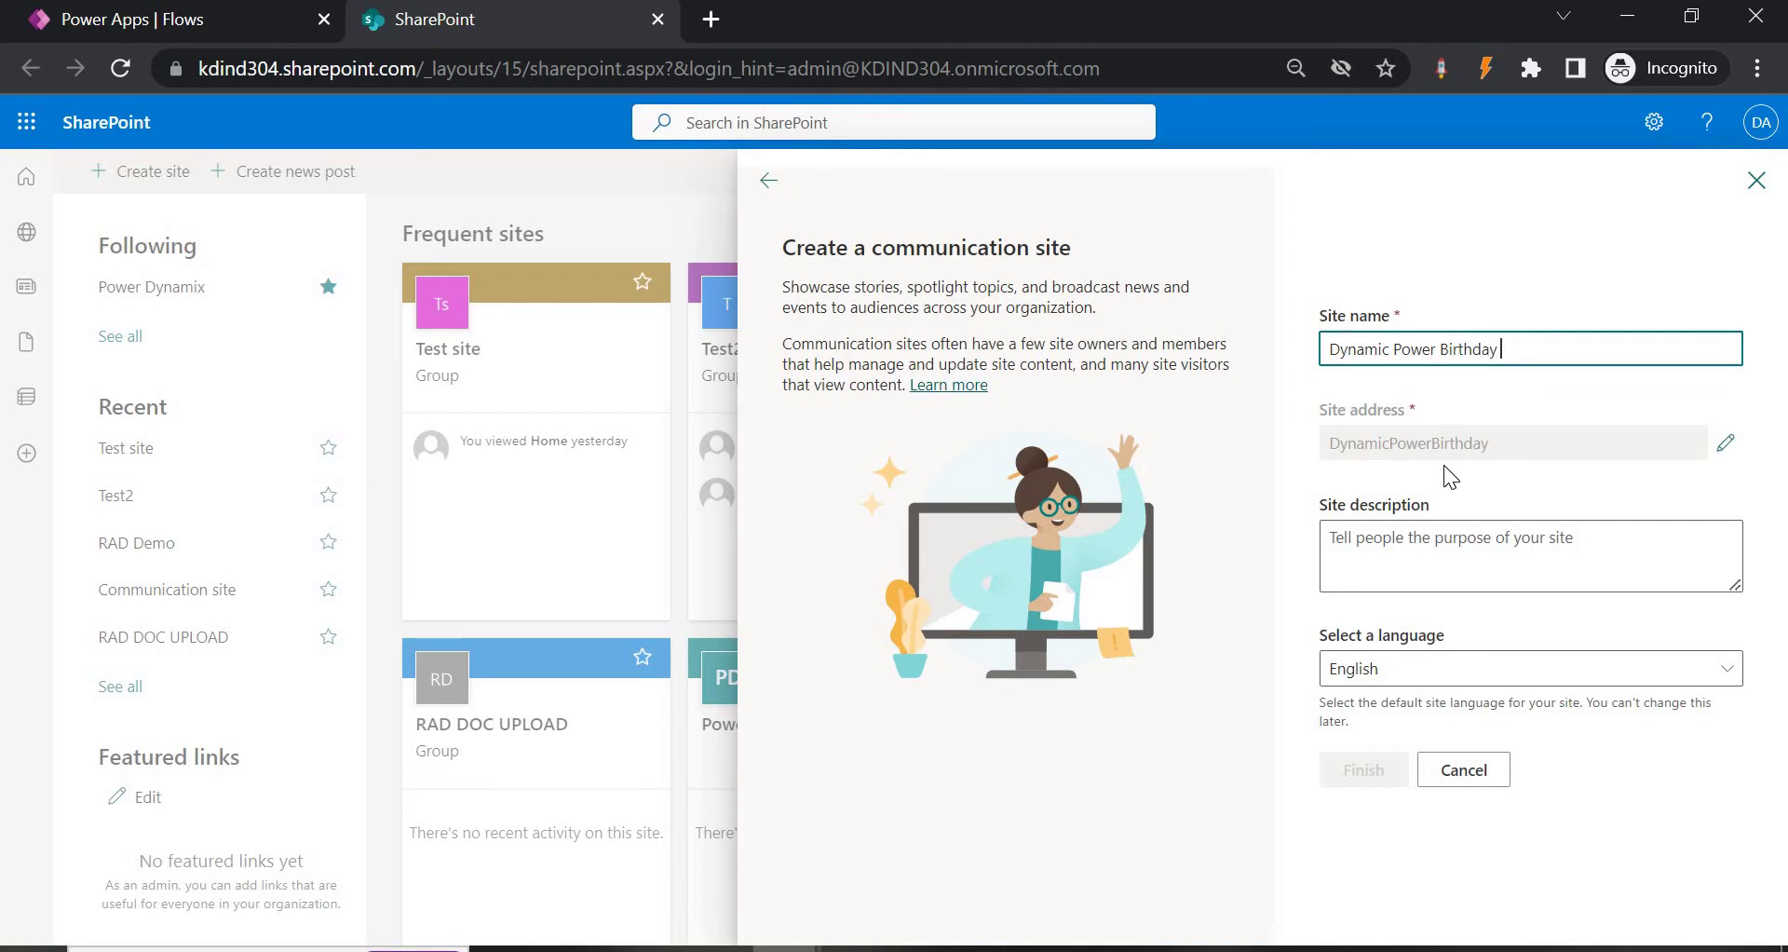
text( Email)
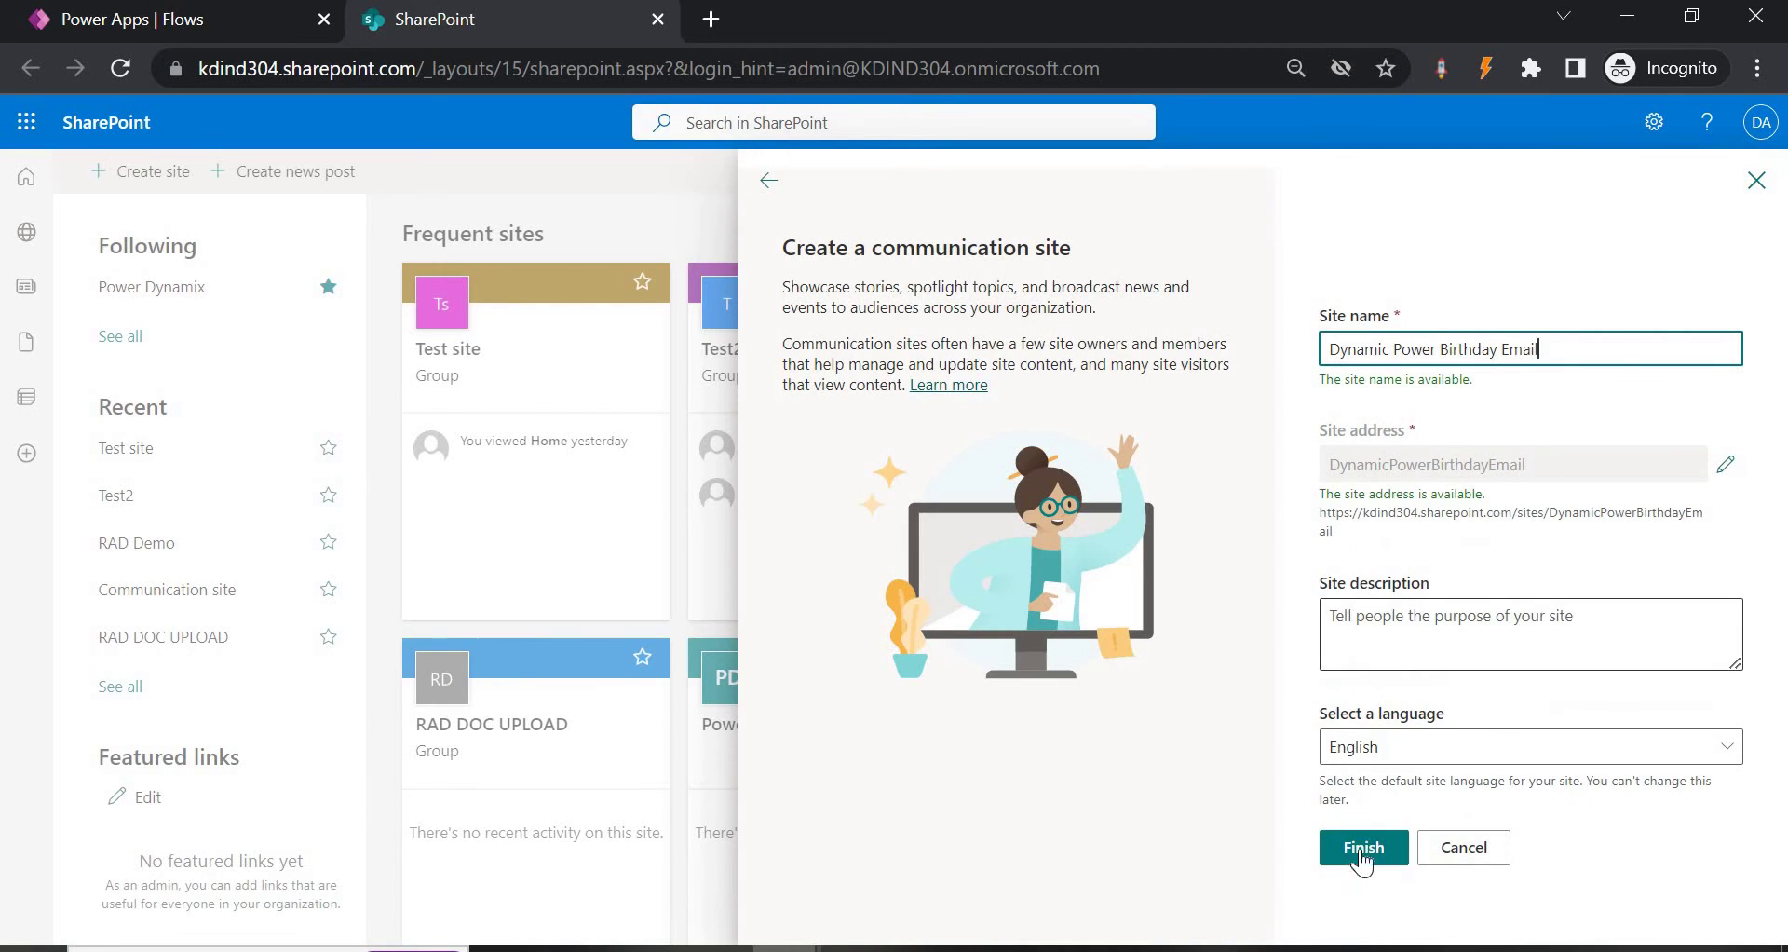
click(1362, 855)
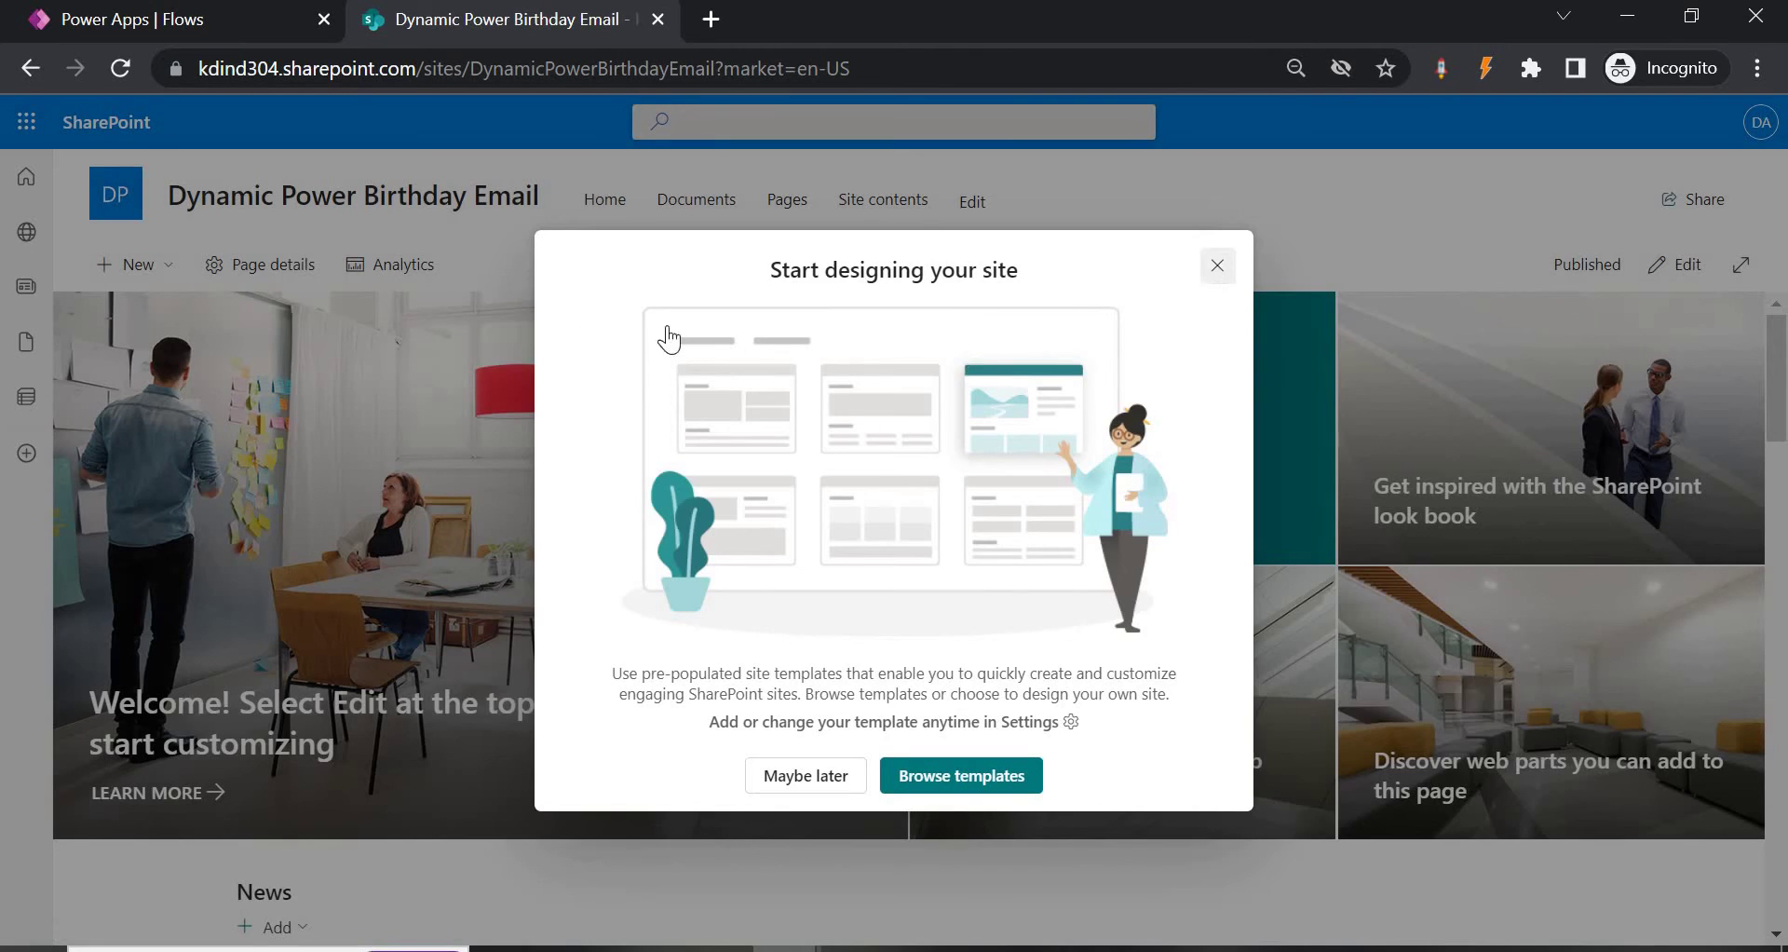
Add a blank list named 'Birthday Email' to the new site.
click(1218, 266)
click(149, 266)
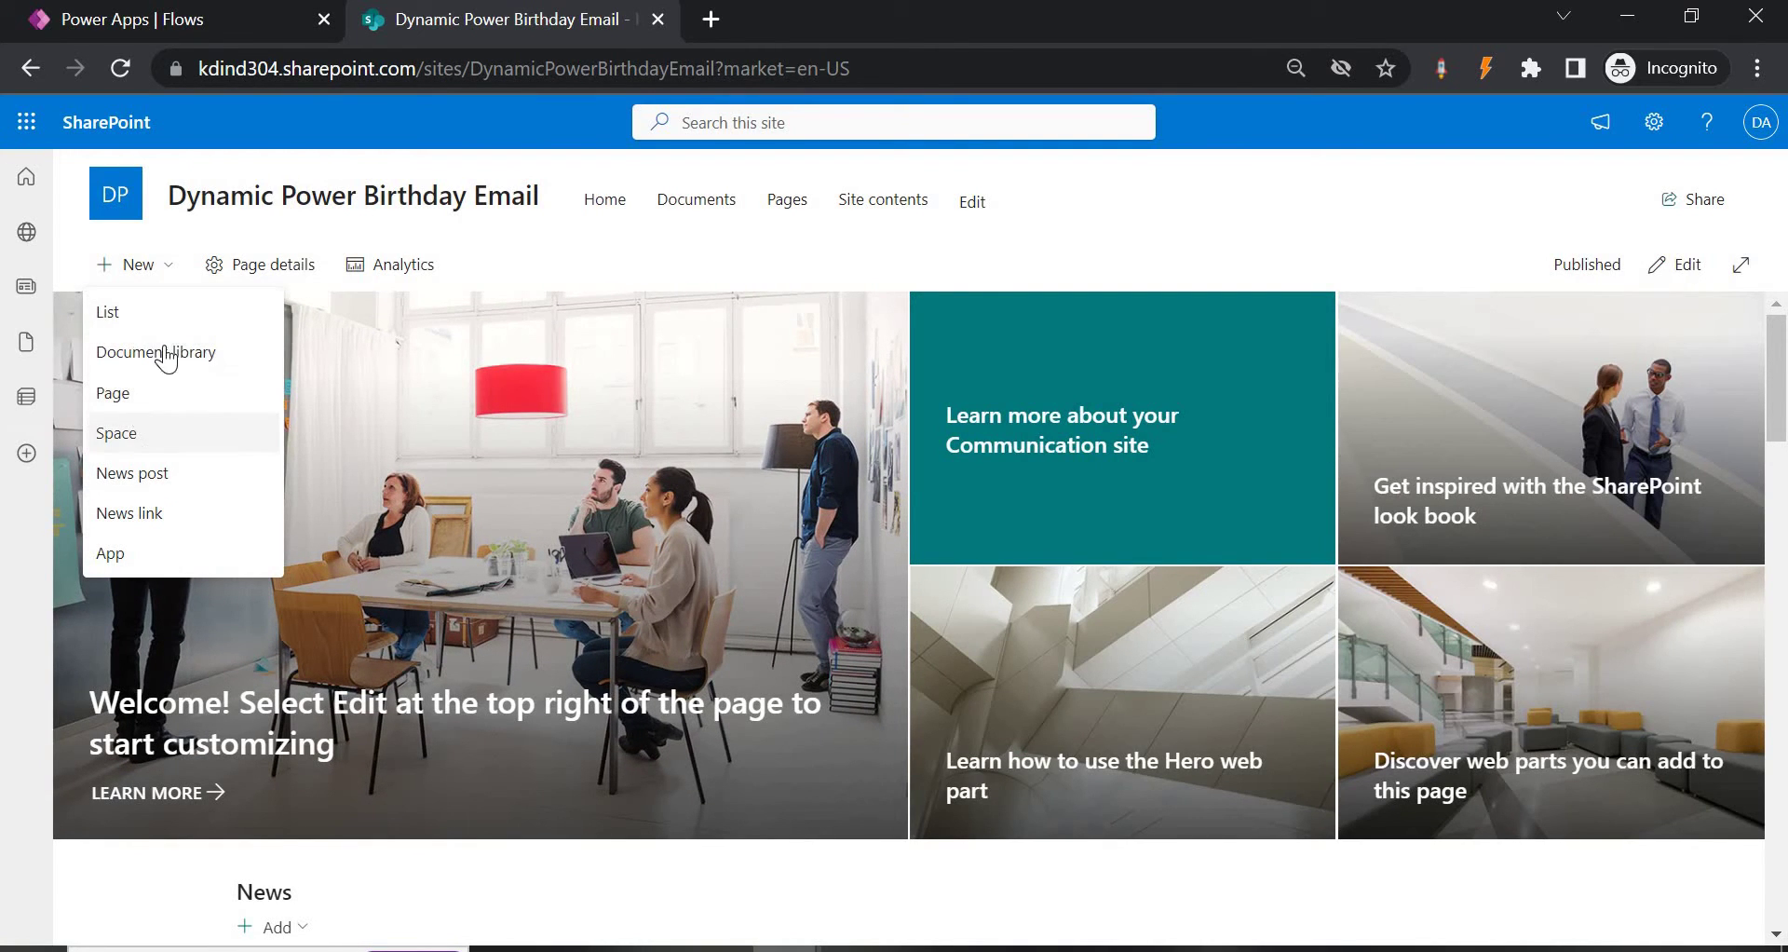
click(126, 313)
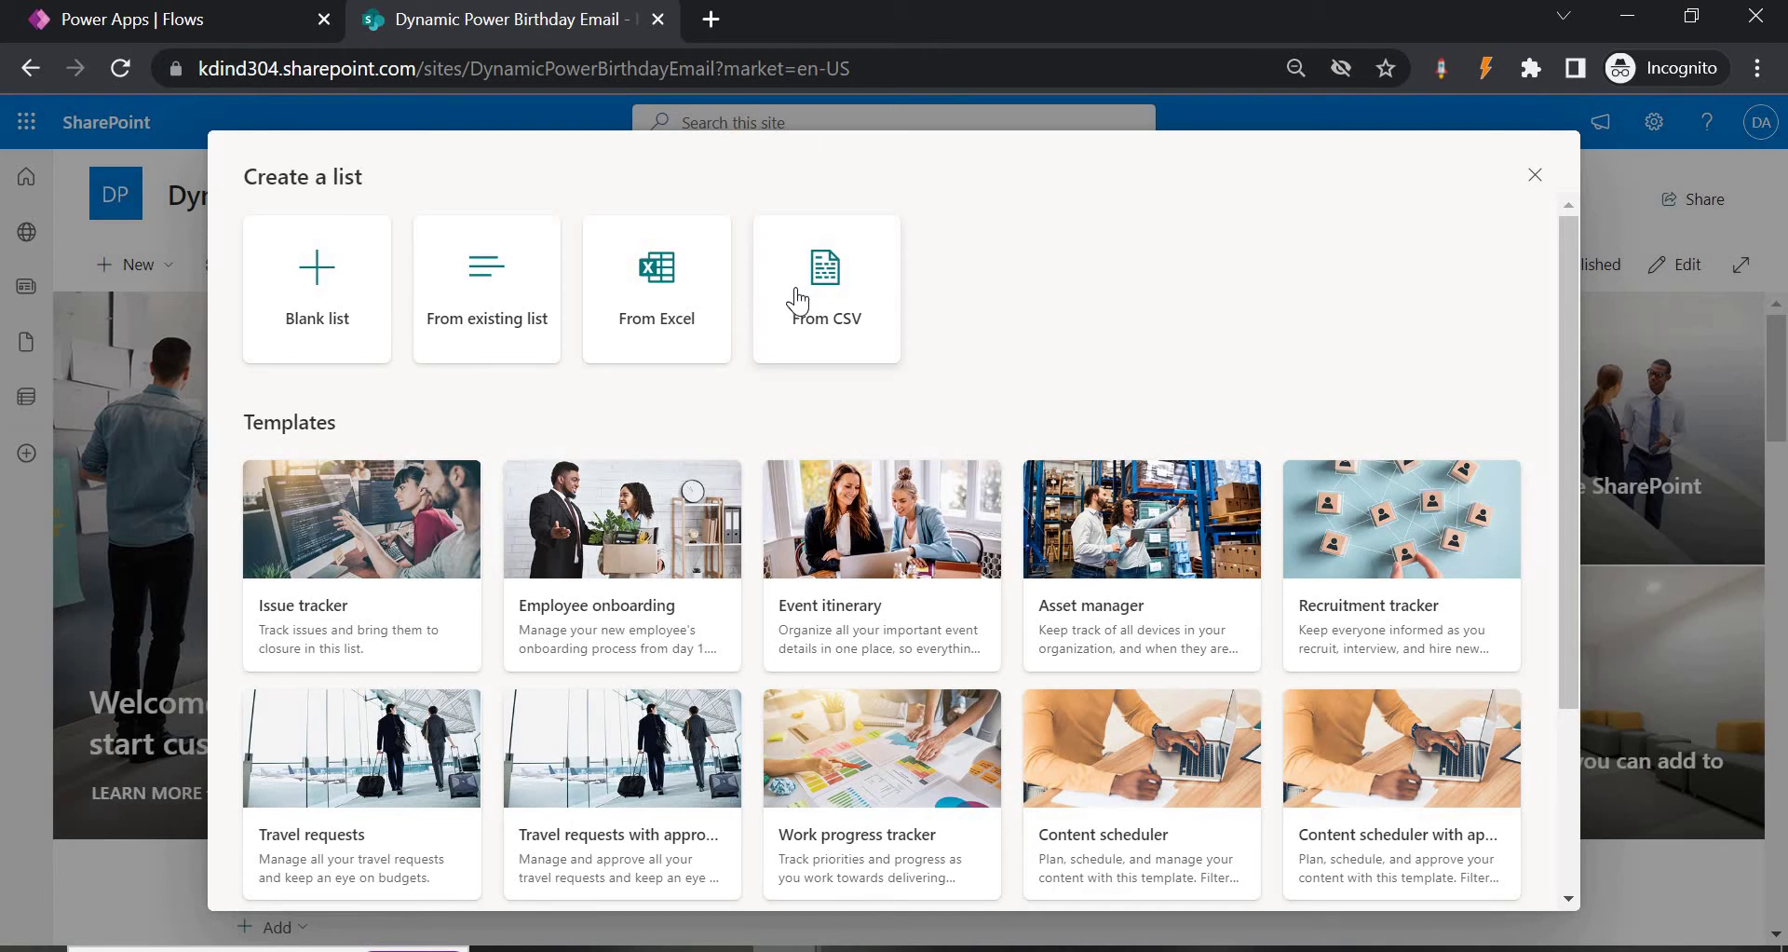
click(321, 298)
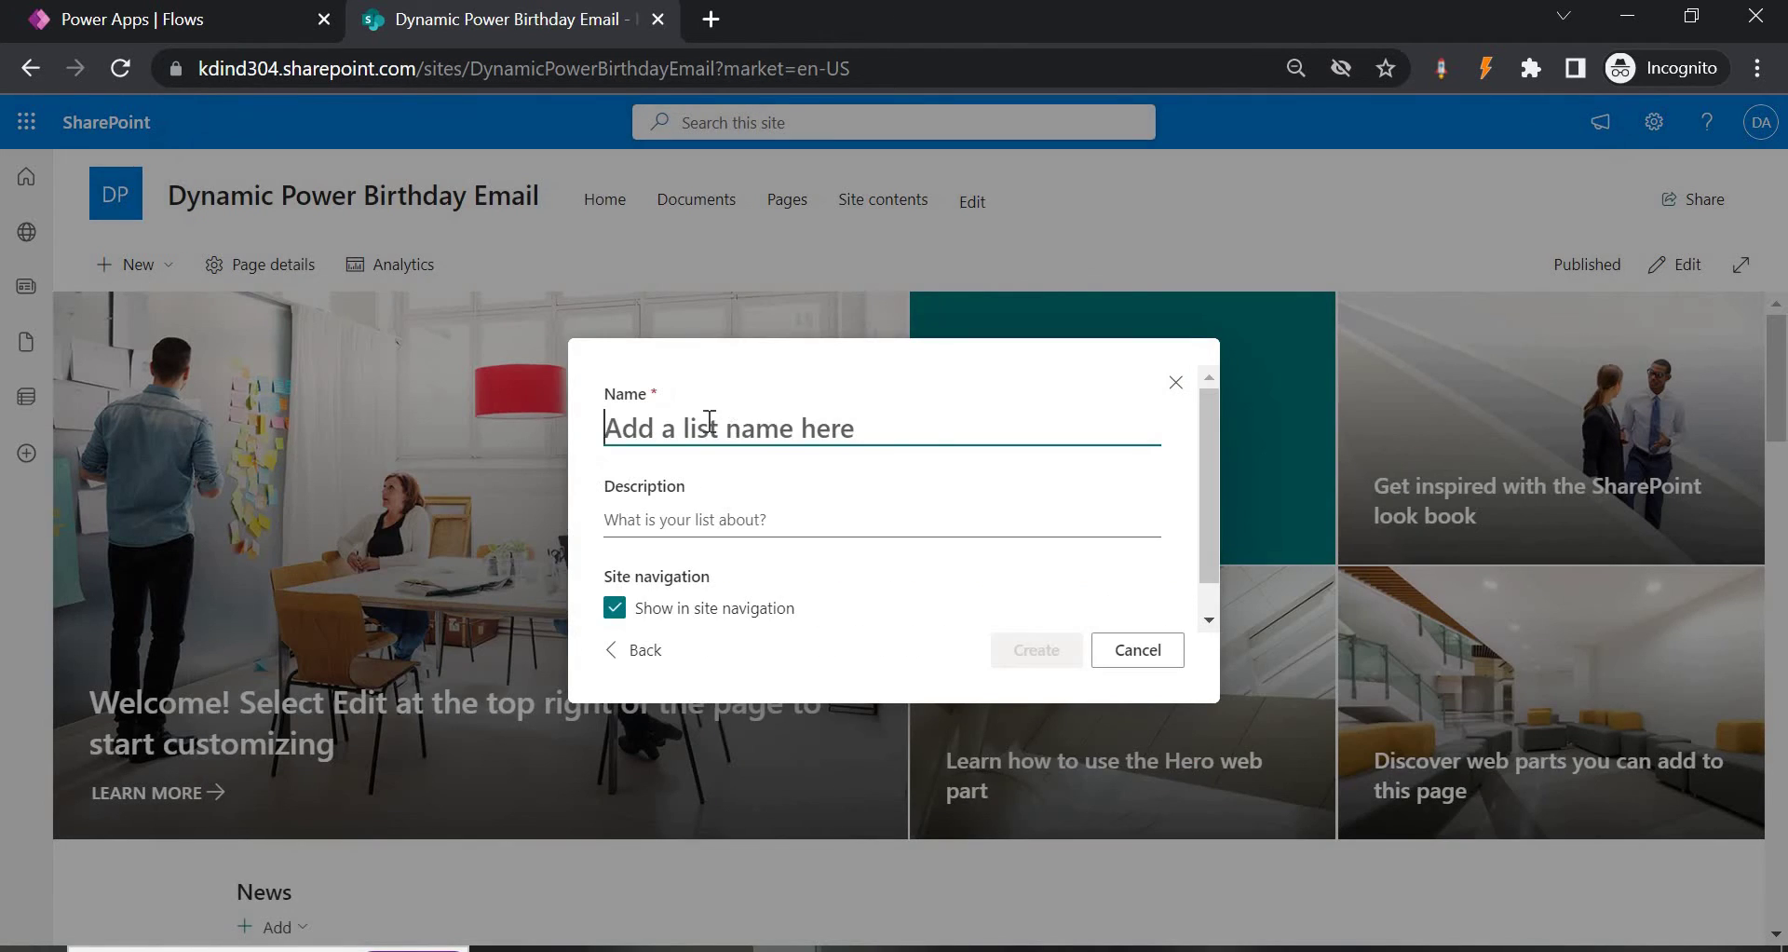
text(Bir)
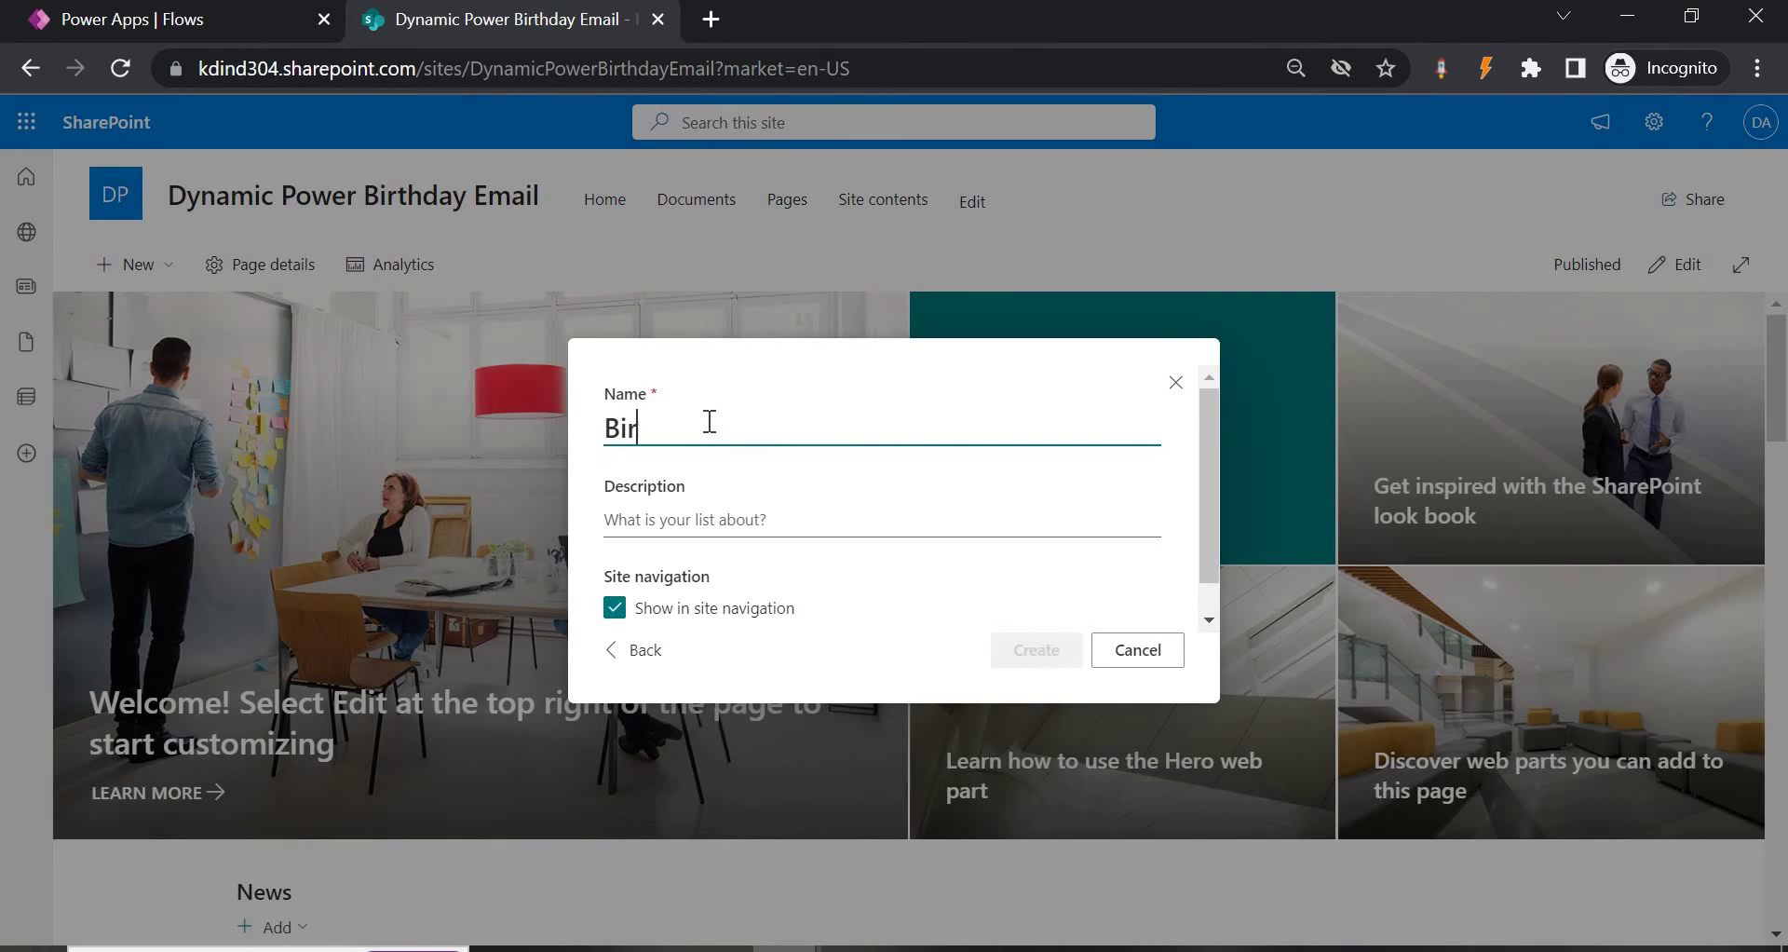
text(thday Email)
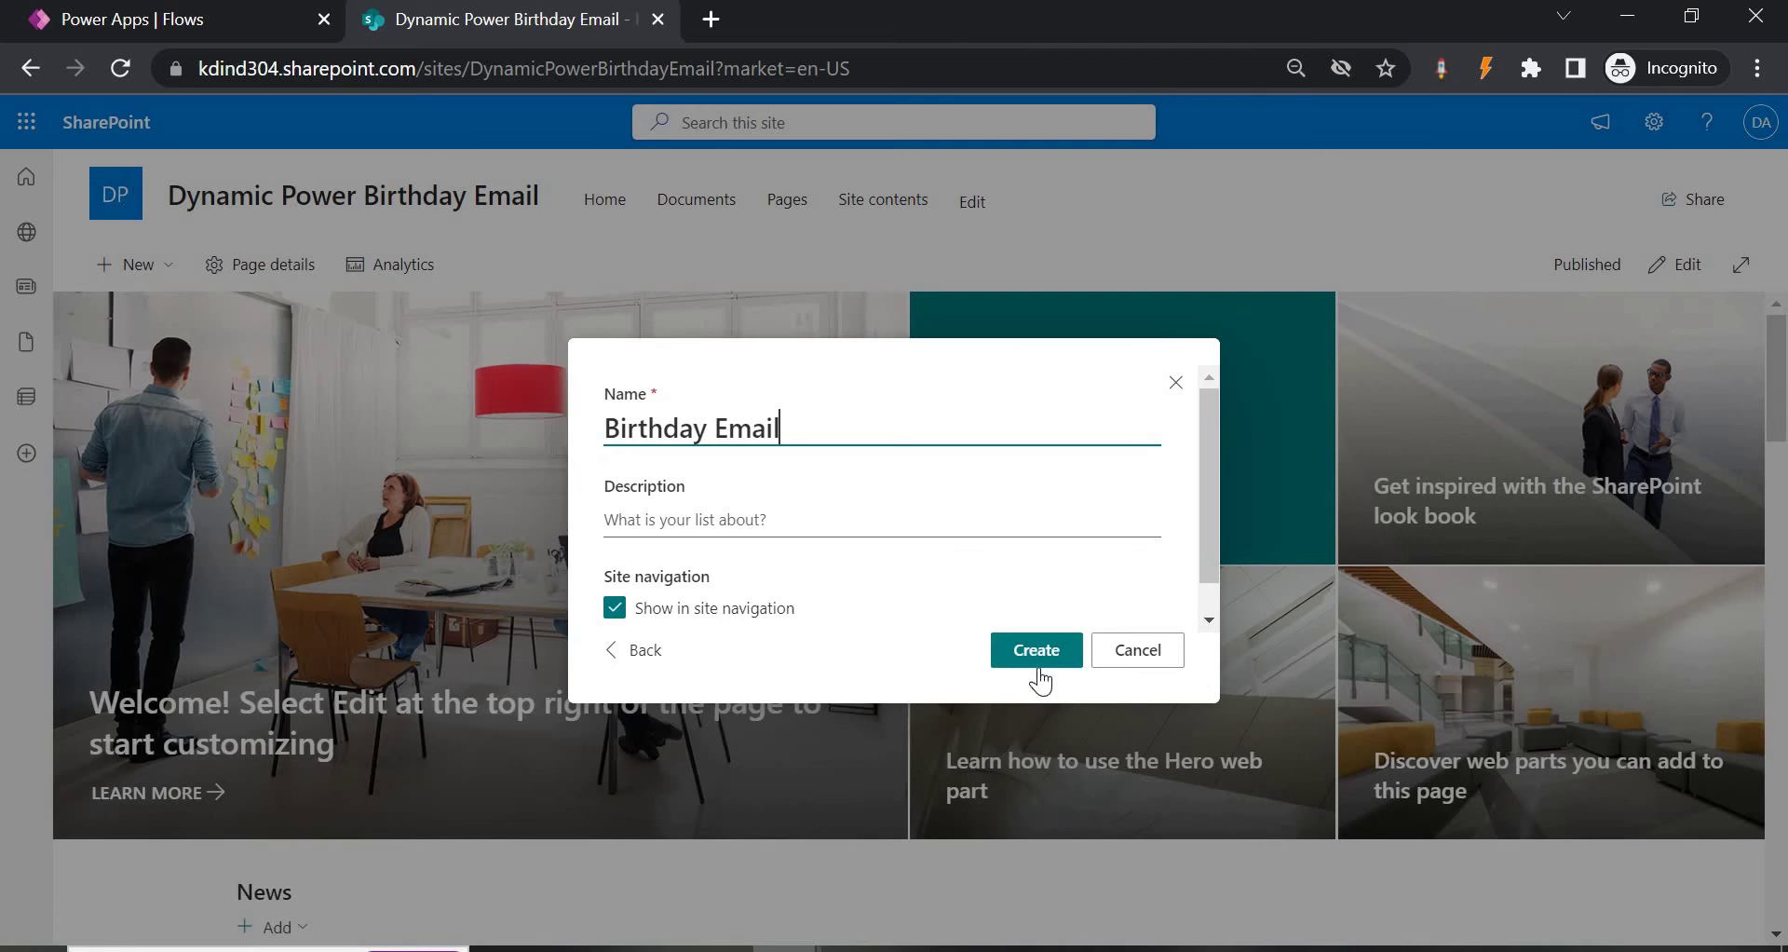
click(1036, 650)
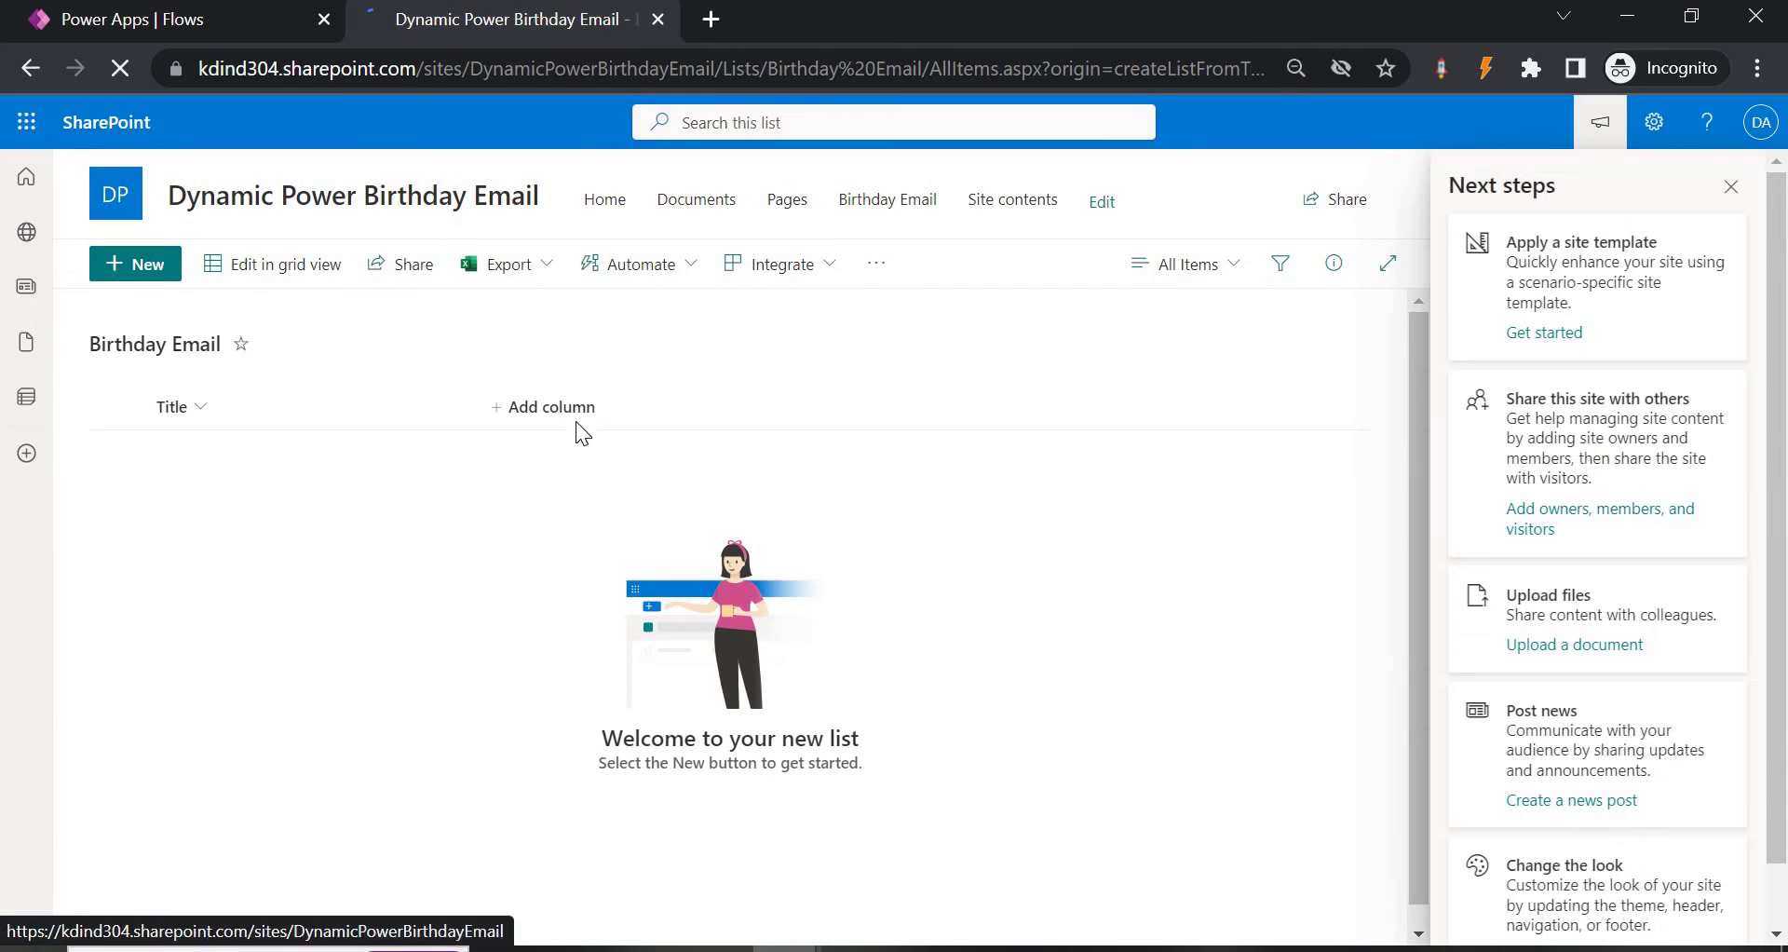
Add a single-line text column named Role to the list.
click(546, 412)
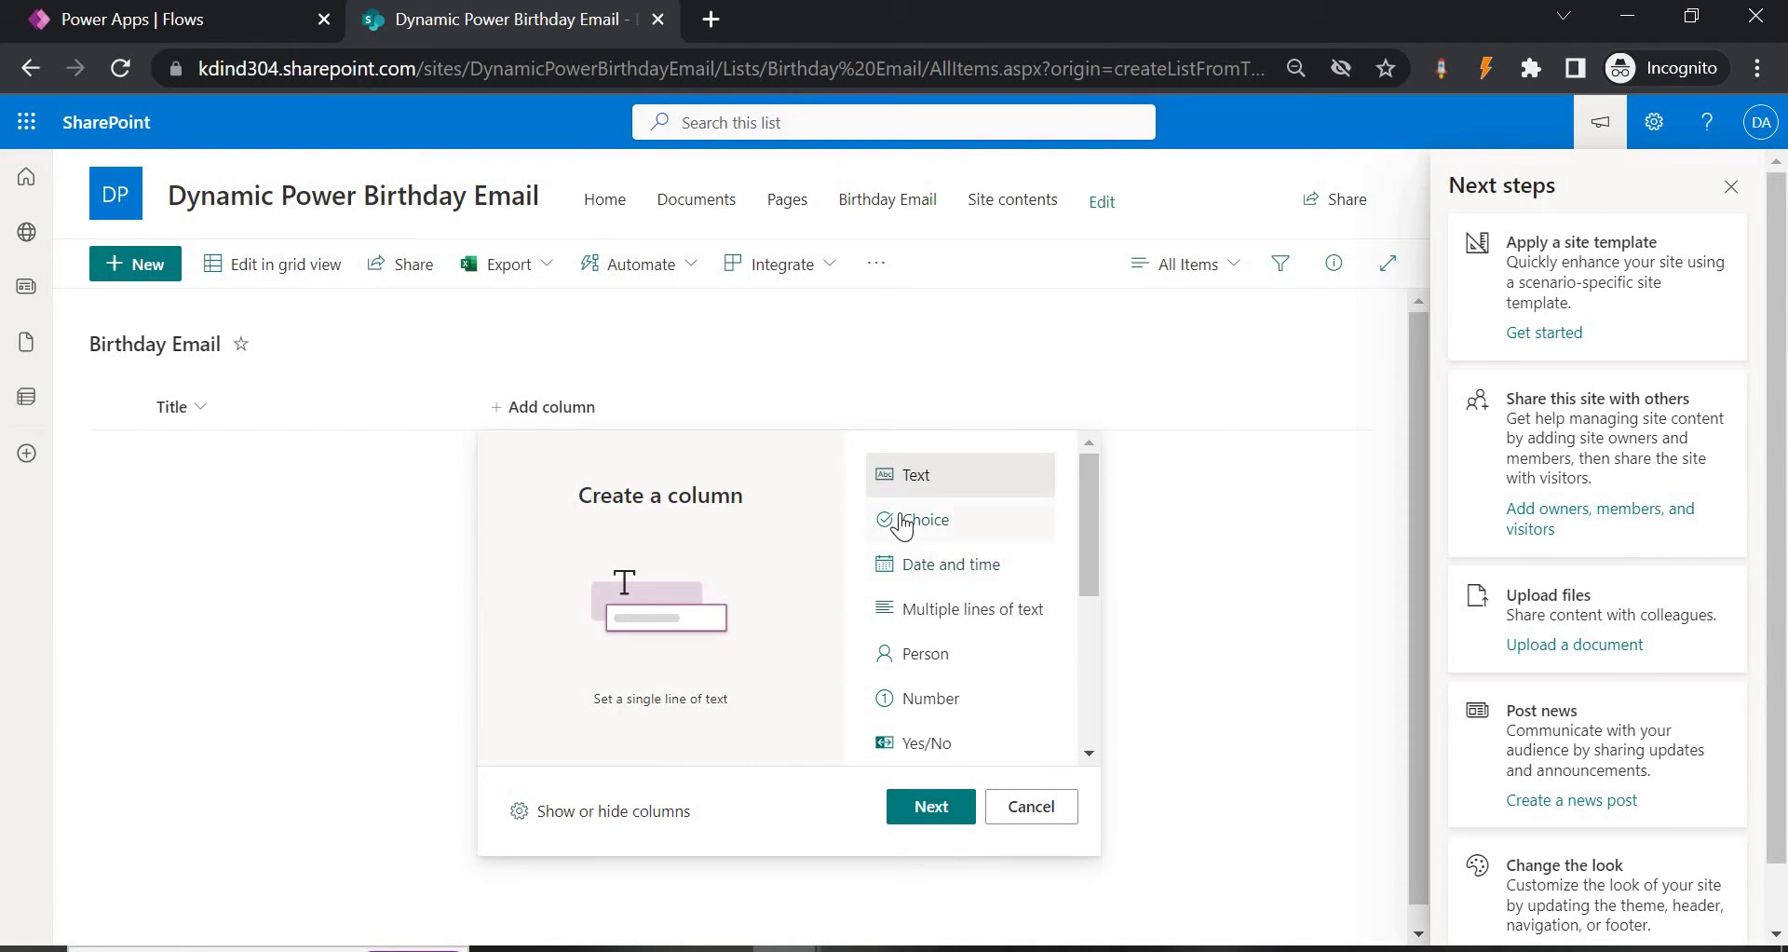
key(Return)
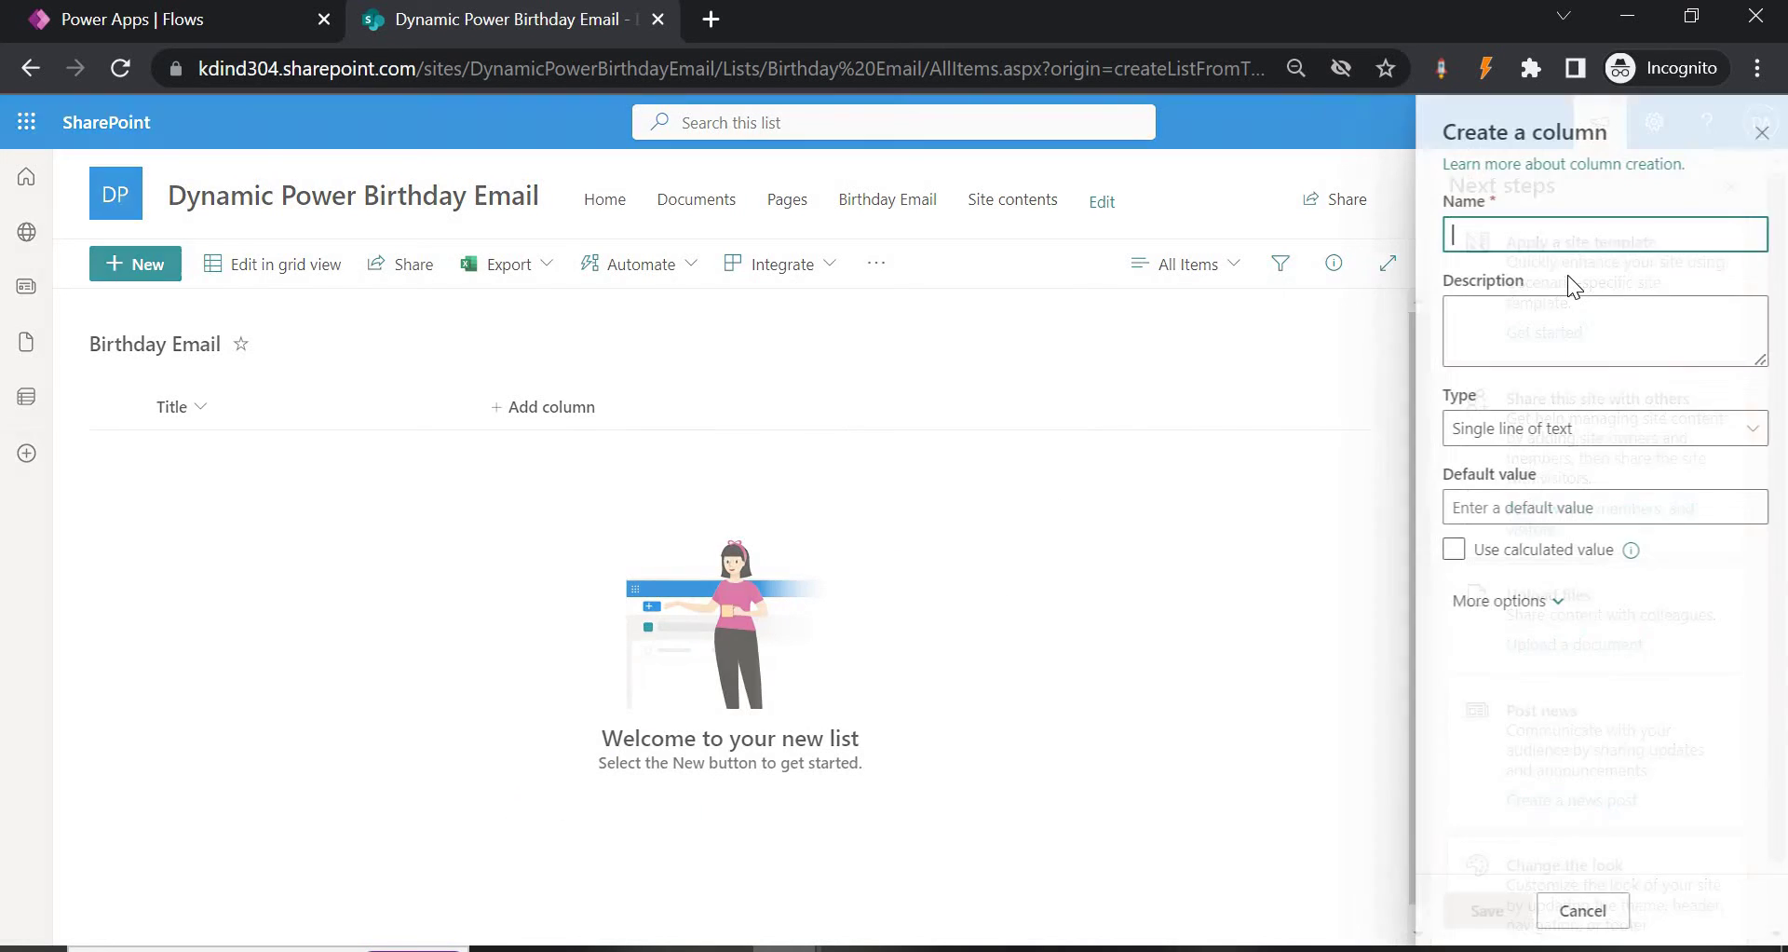
text(Role)
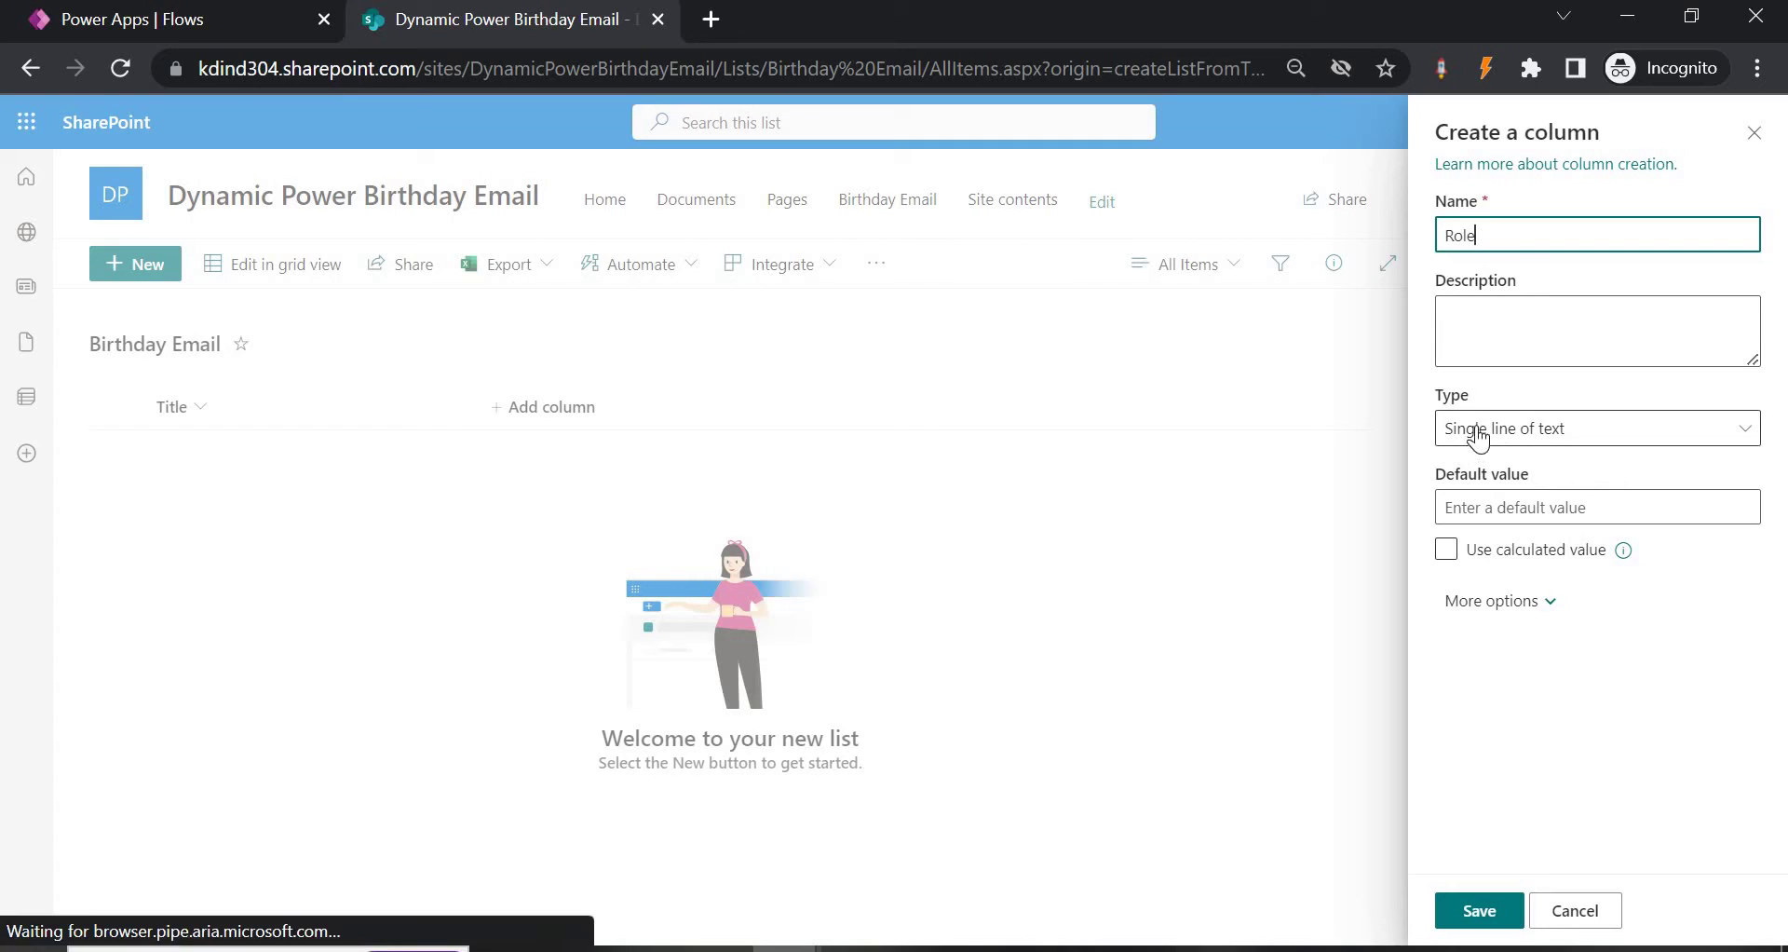
click(1551, 602)
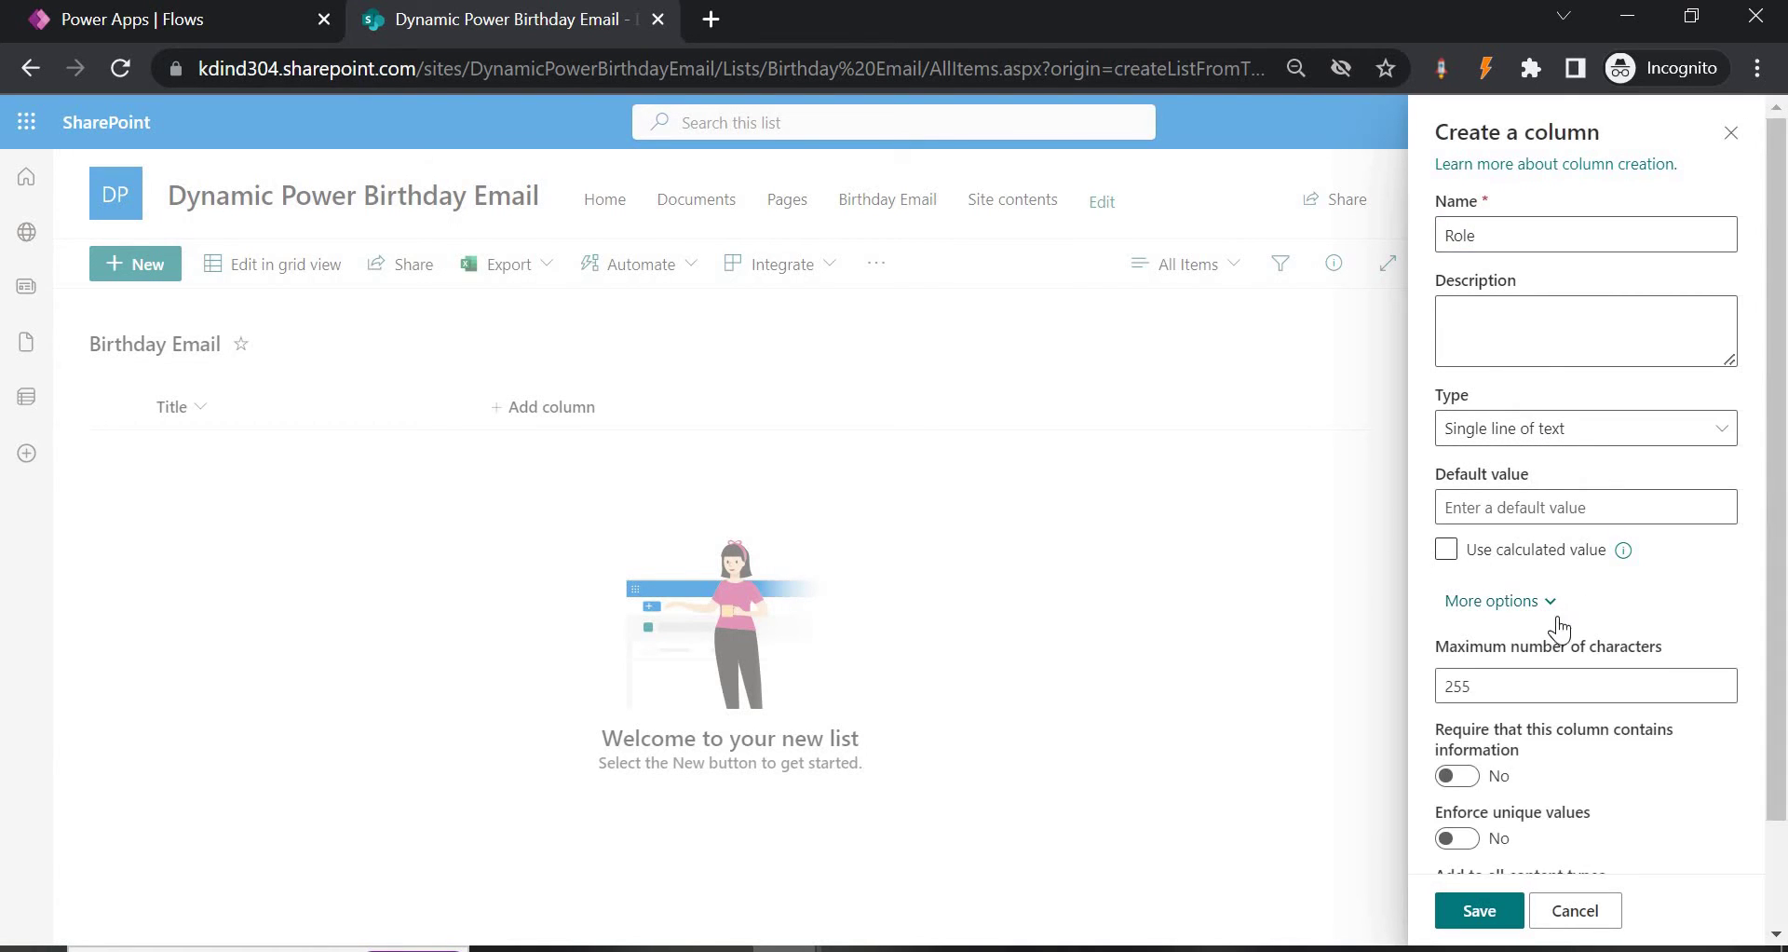
scroll(1513, 712, down, 2)
click(1490, 911)
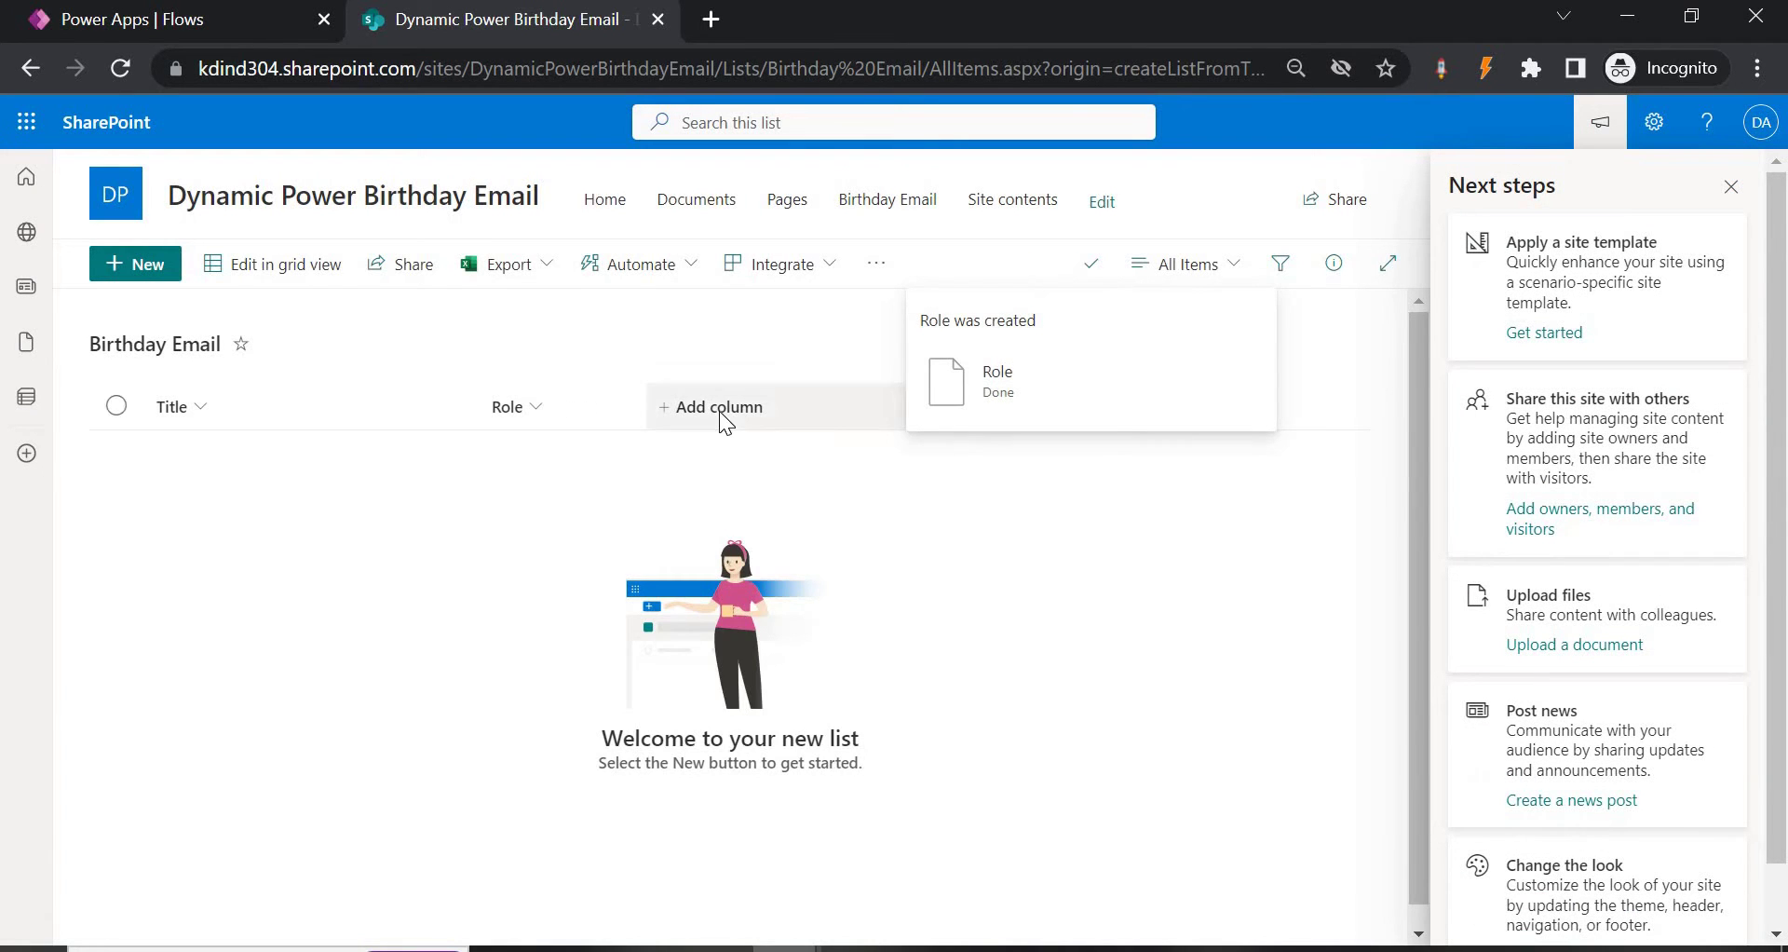
Add a date column named 'DOB of Employee'.
click(719, 411)
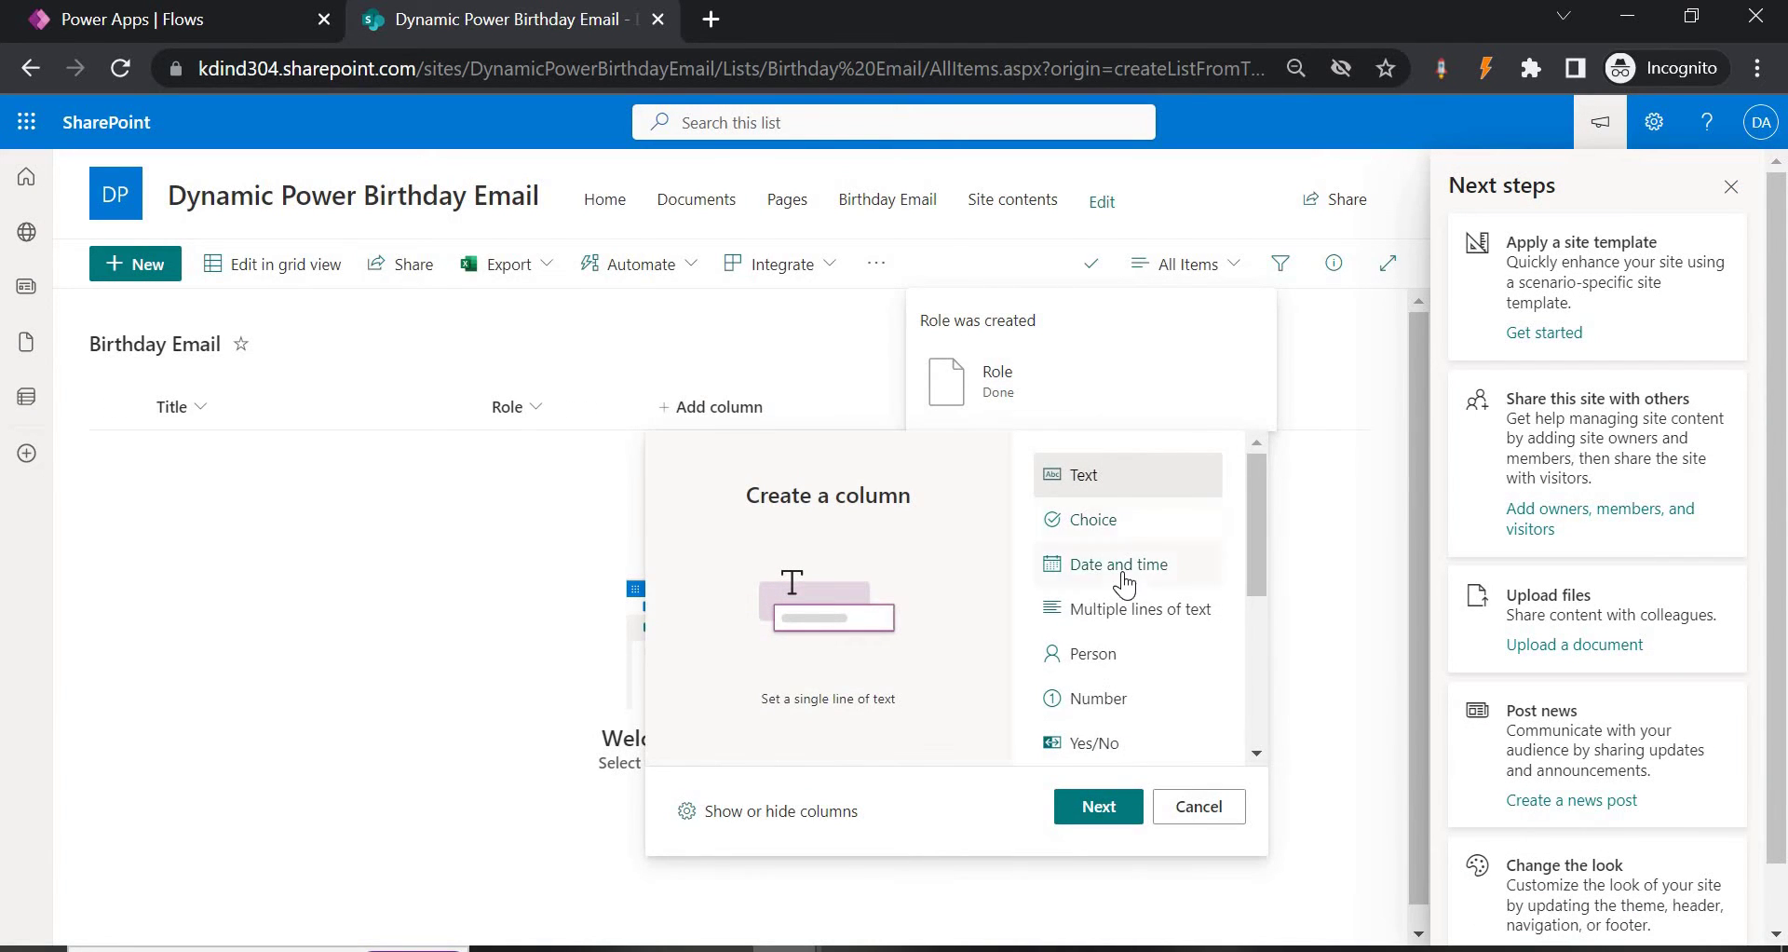
click(1121, 578)
click(1105, 806)
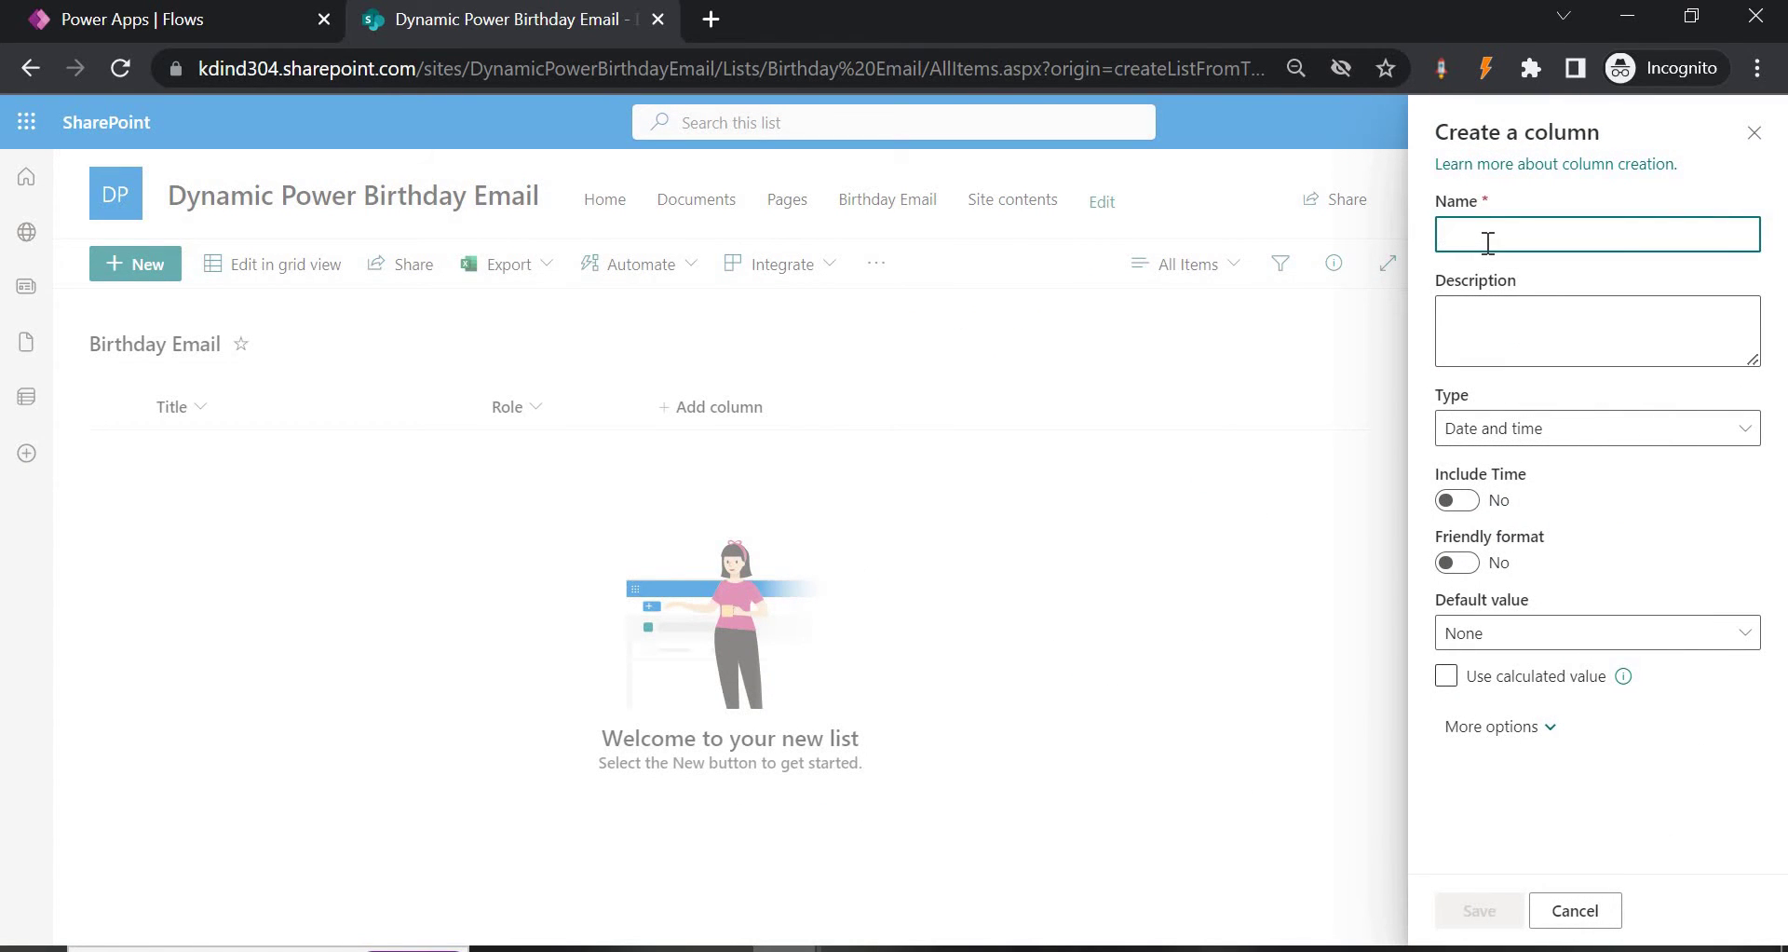
text(DOB of Emplo)
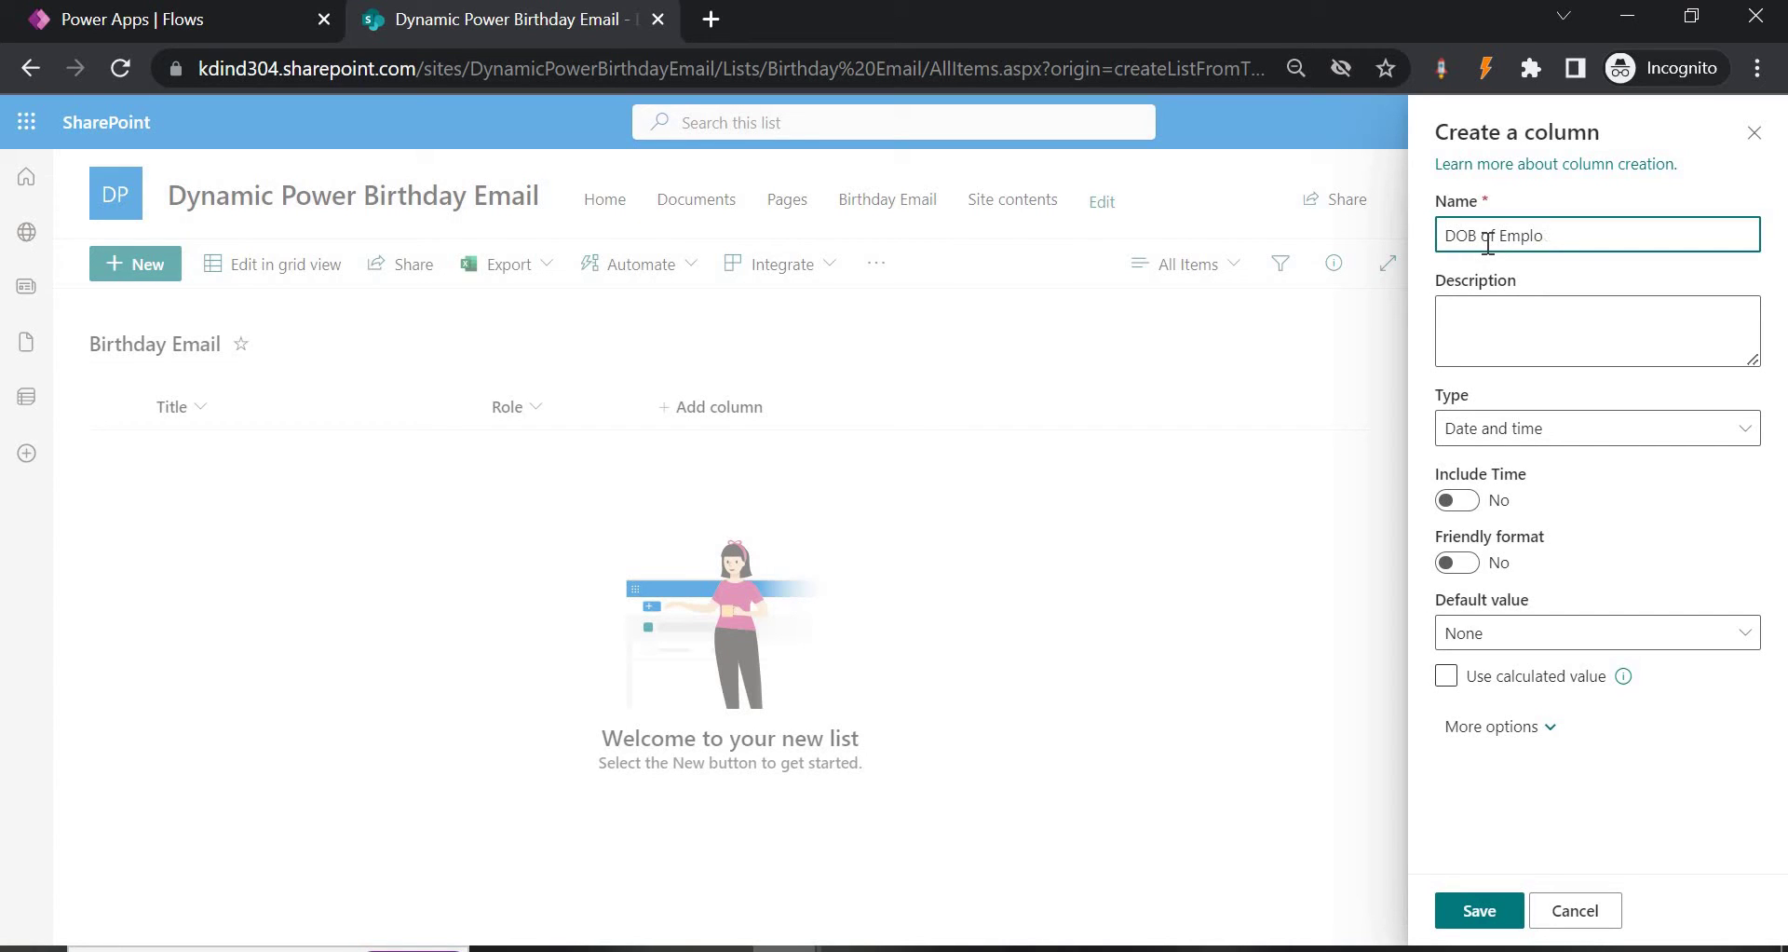
text(yee)
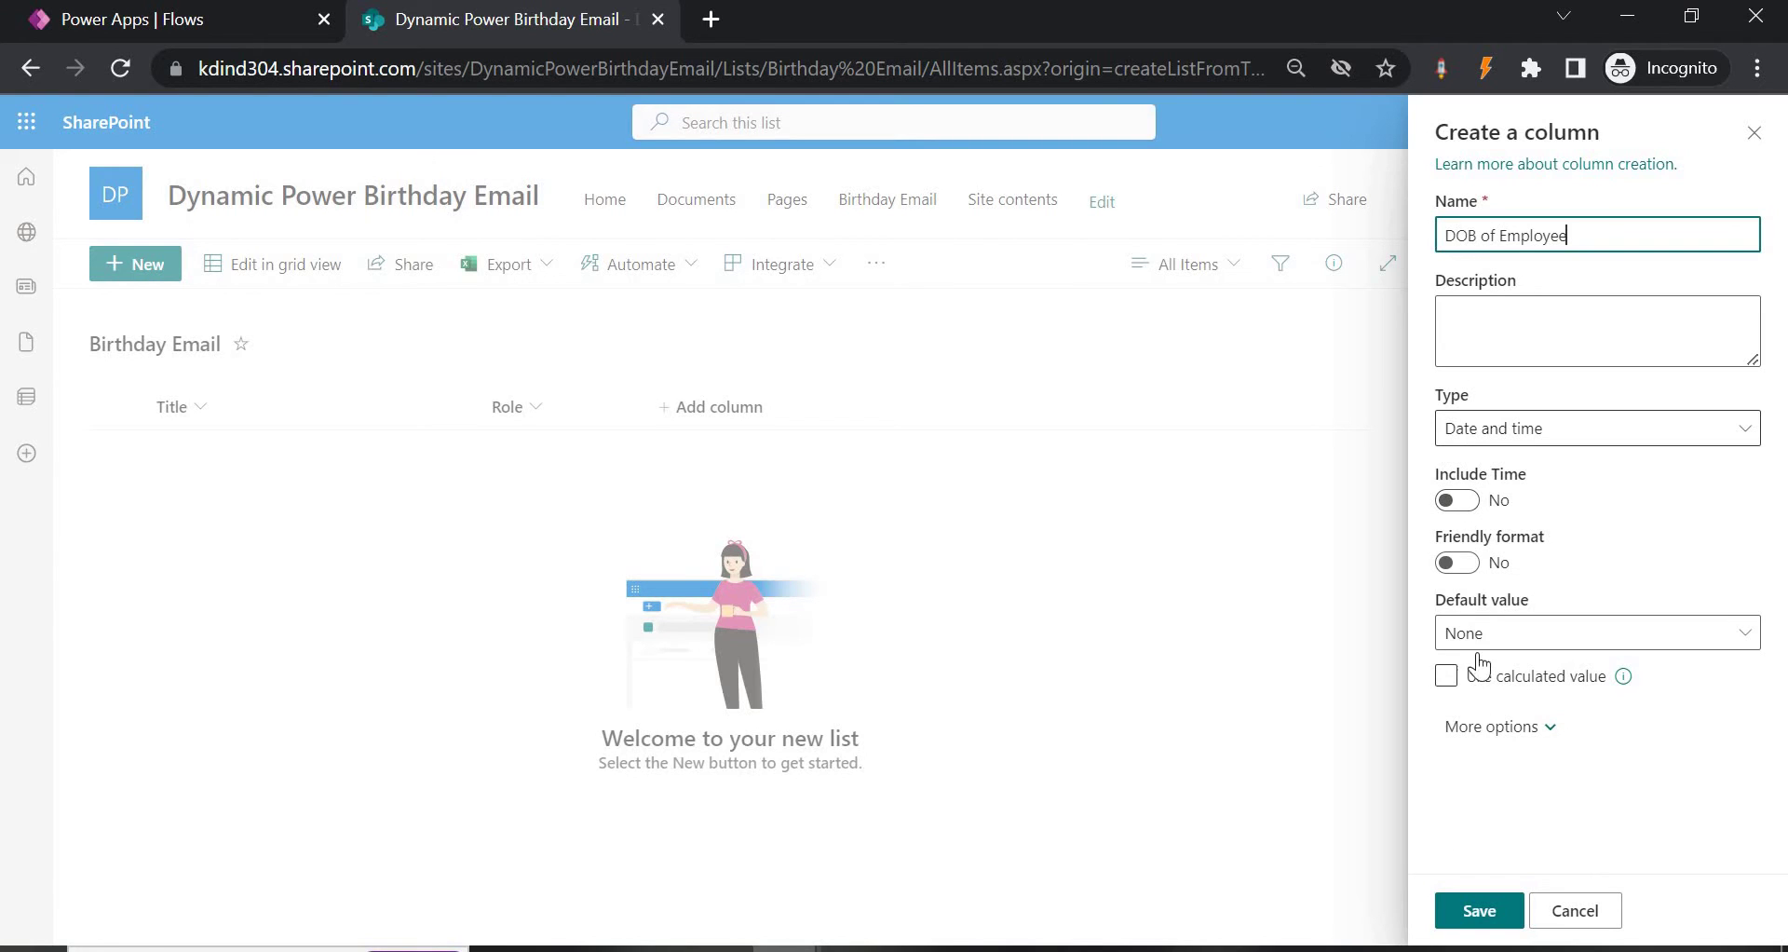
click(1477, 911)
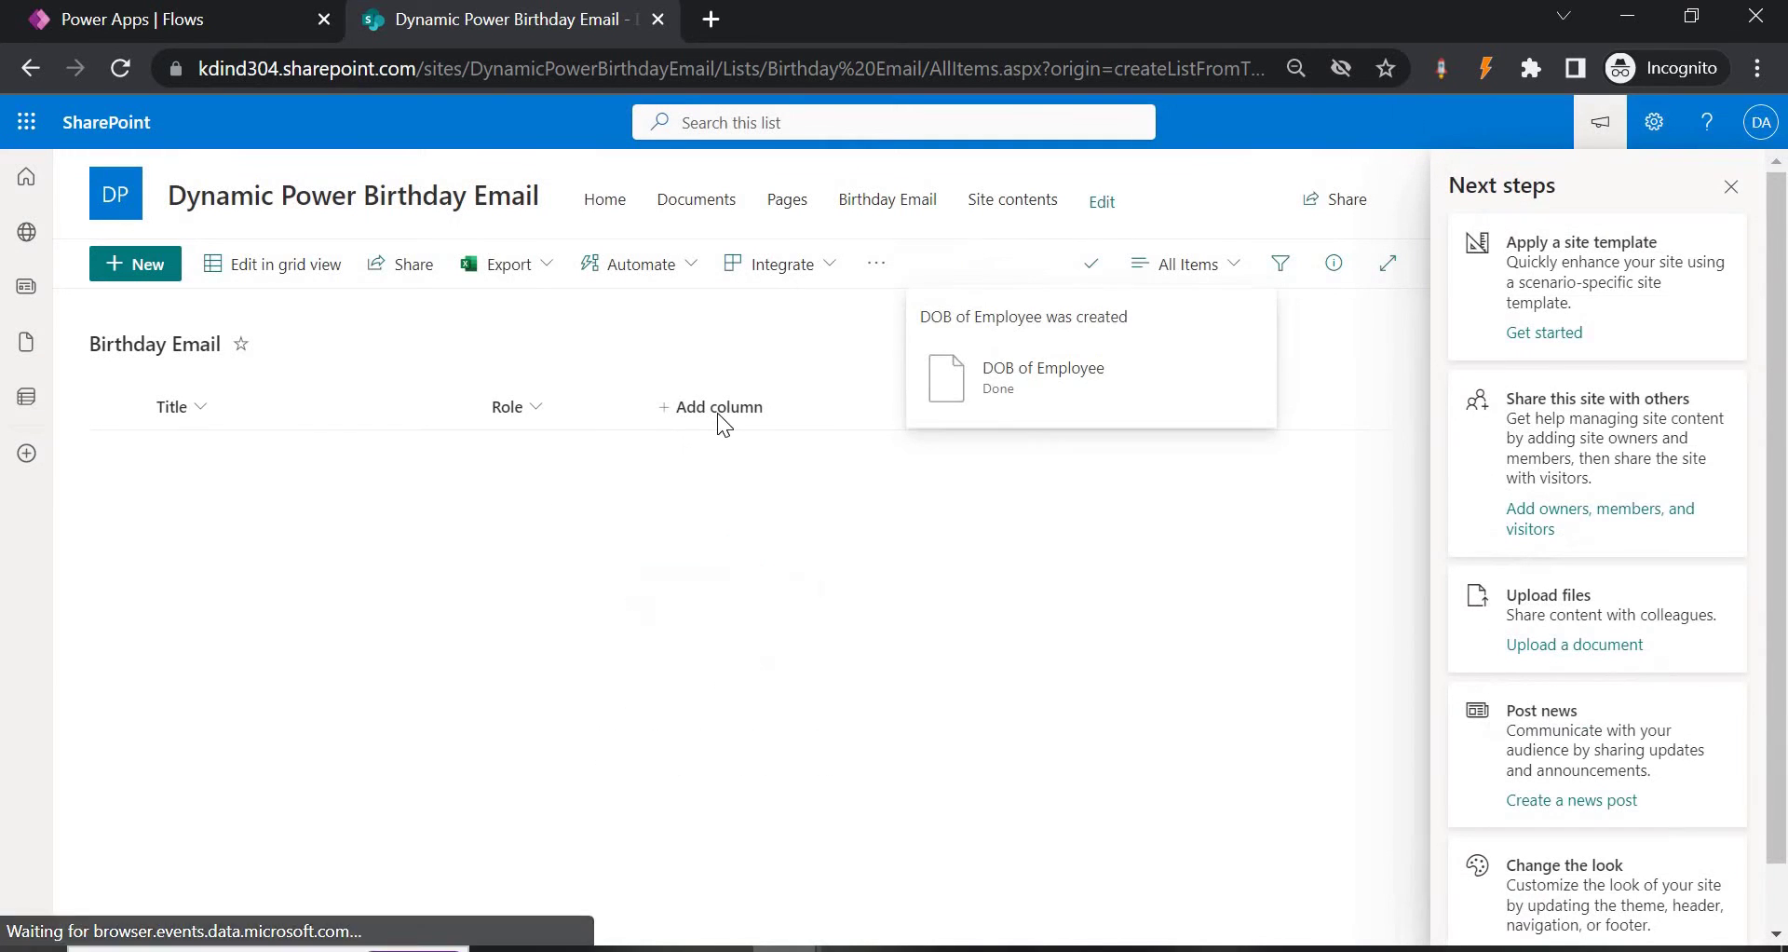
Start a new list item, then discard the form without saving.
click(140, 264)
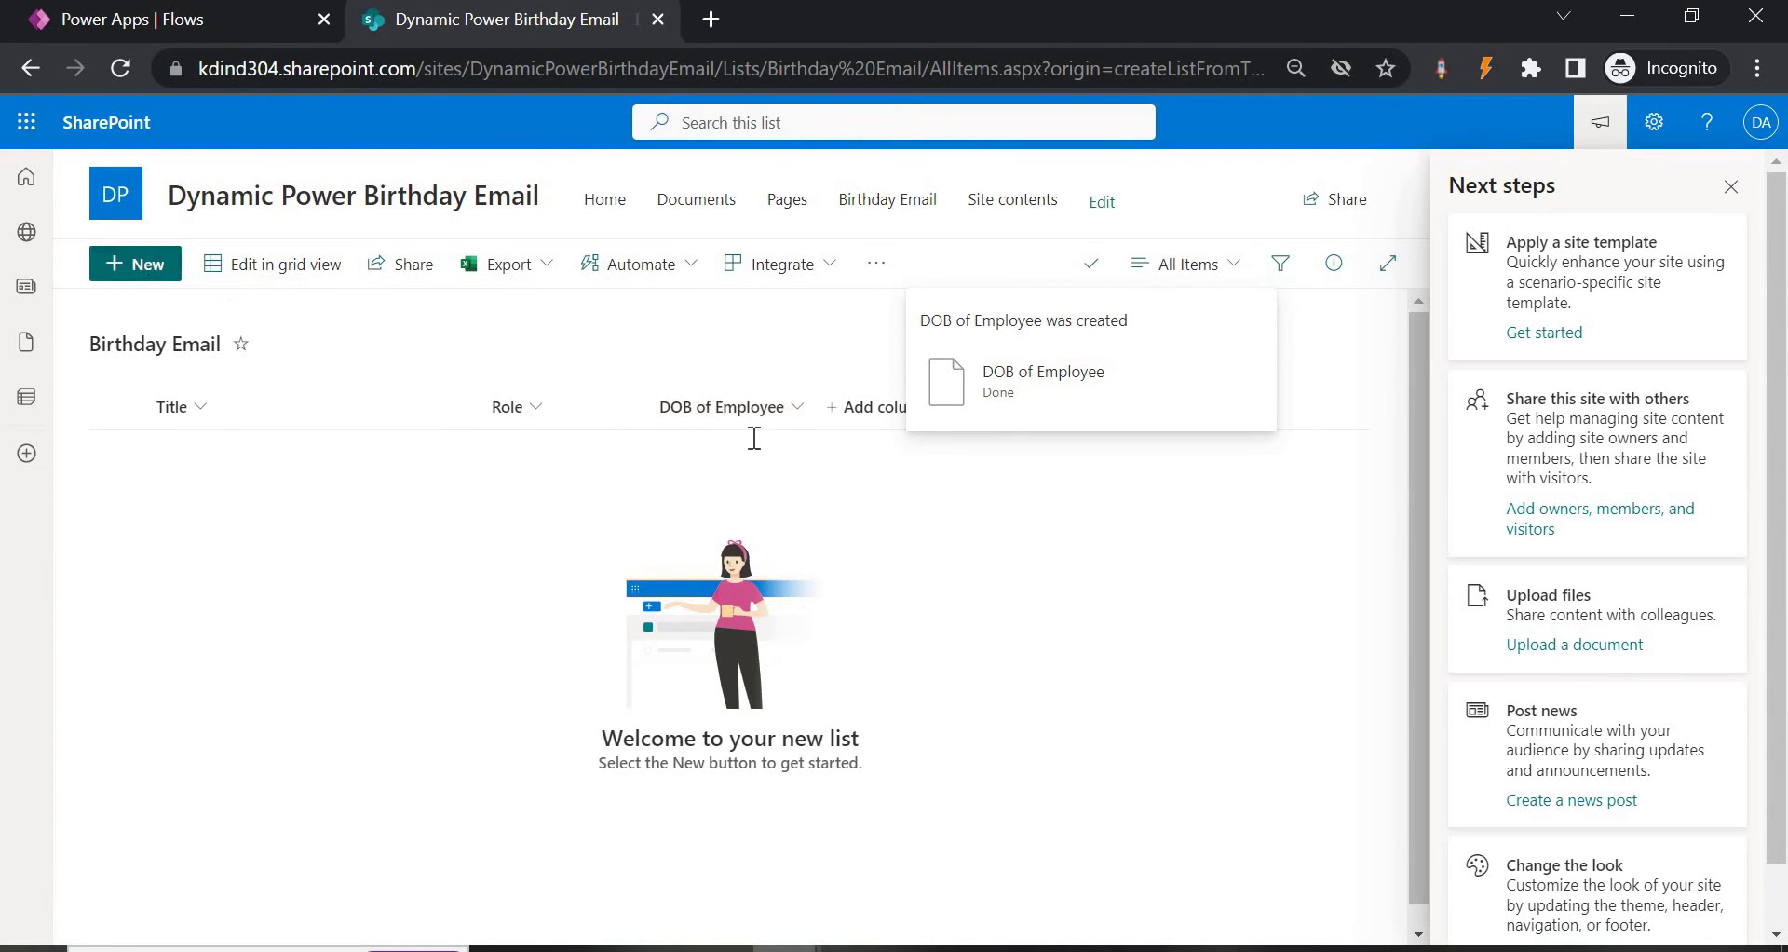
text(Email Address)
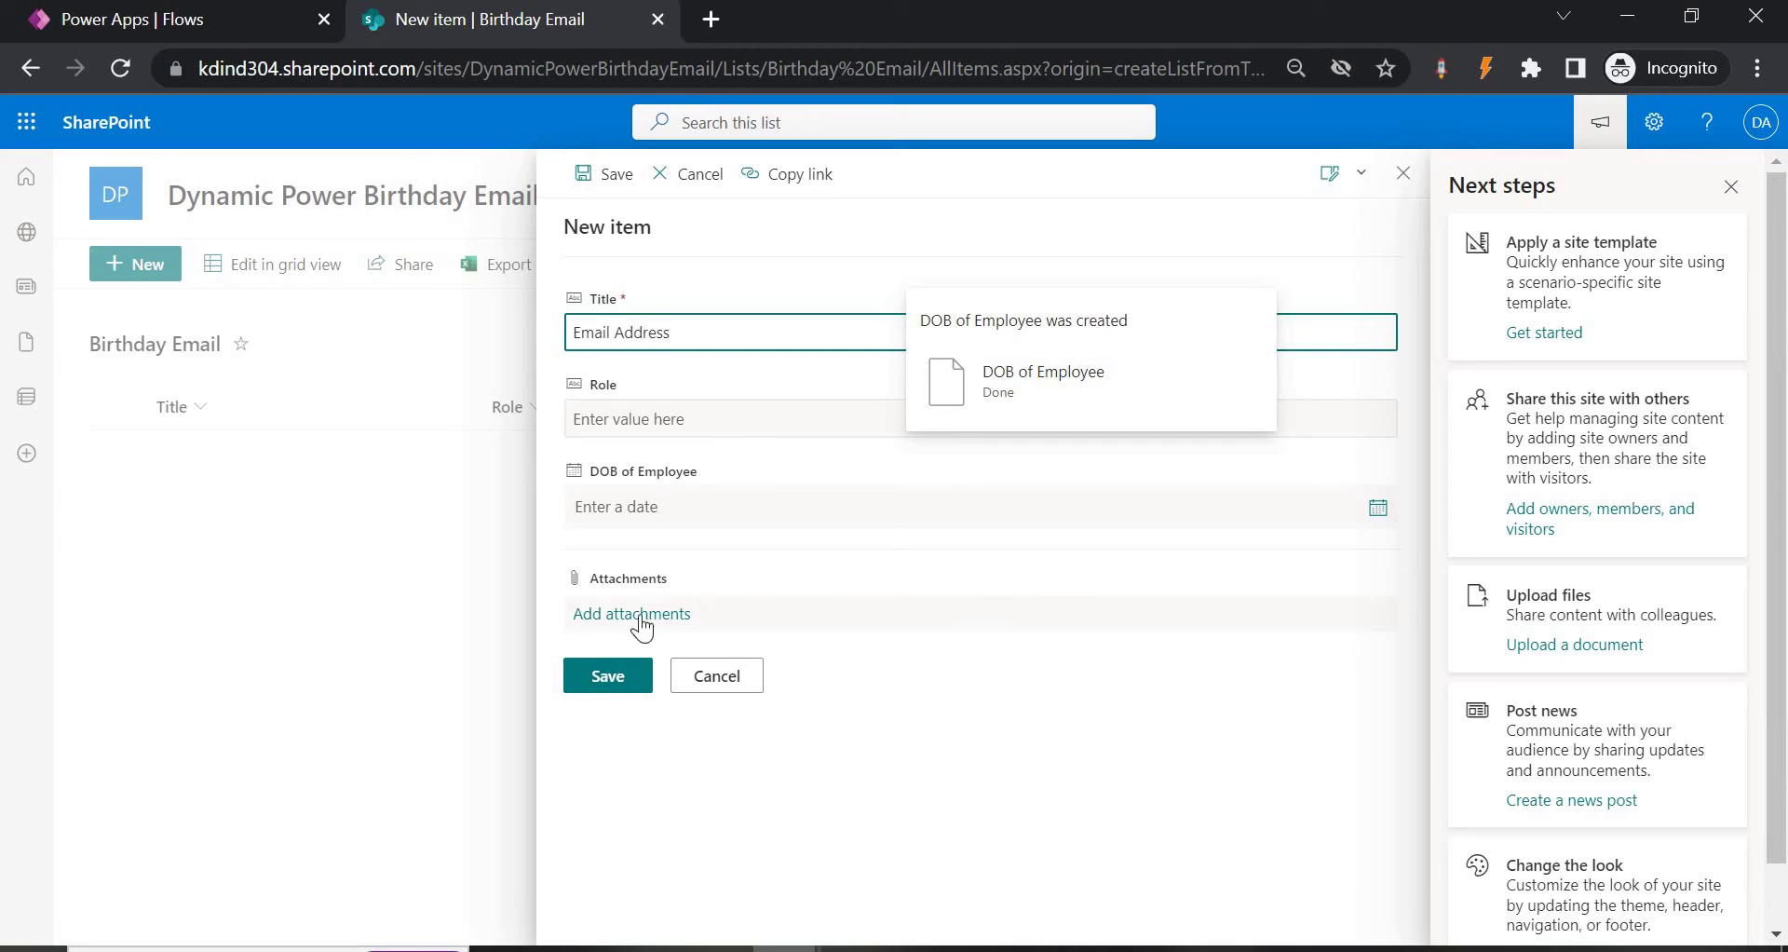
click(637, 422)
click(1402, 173)
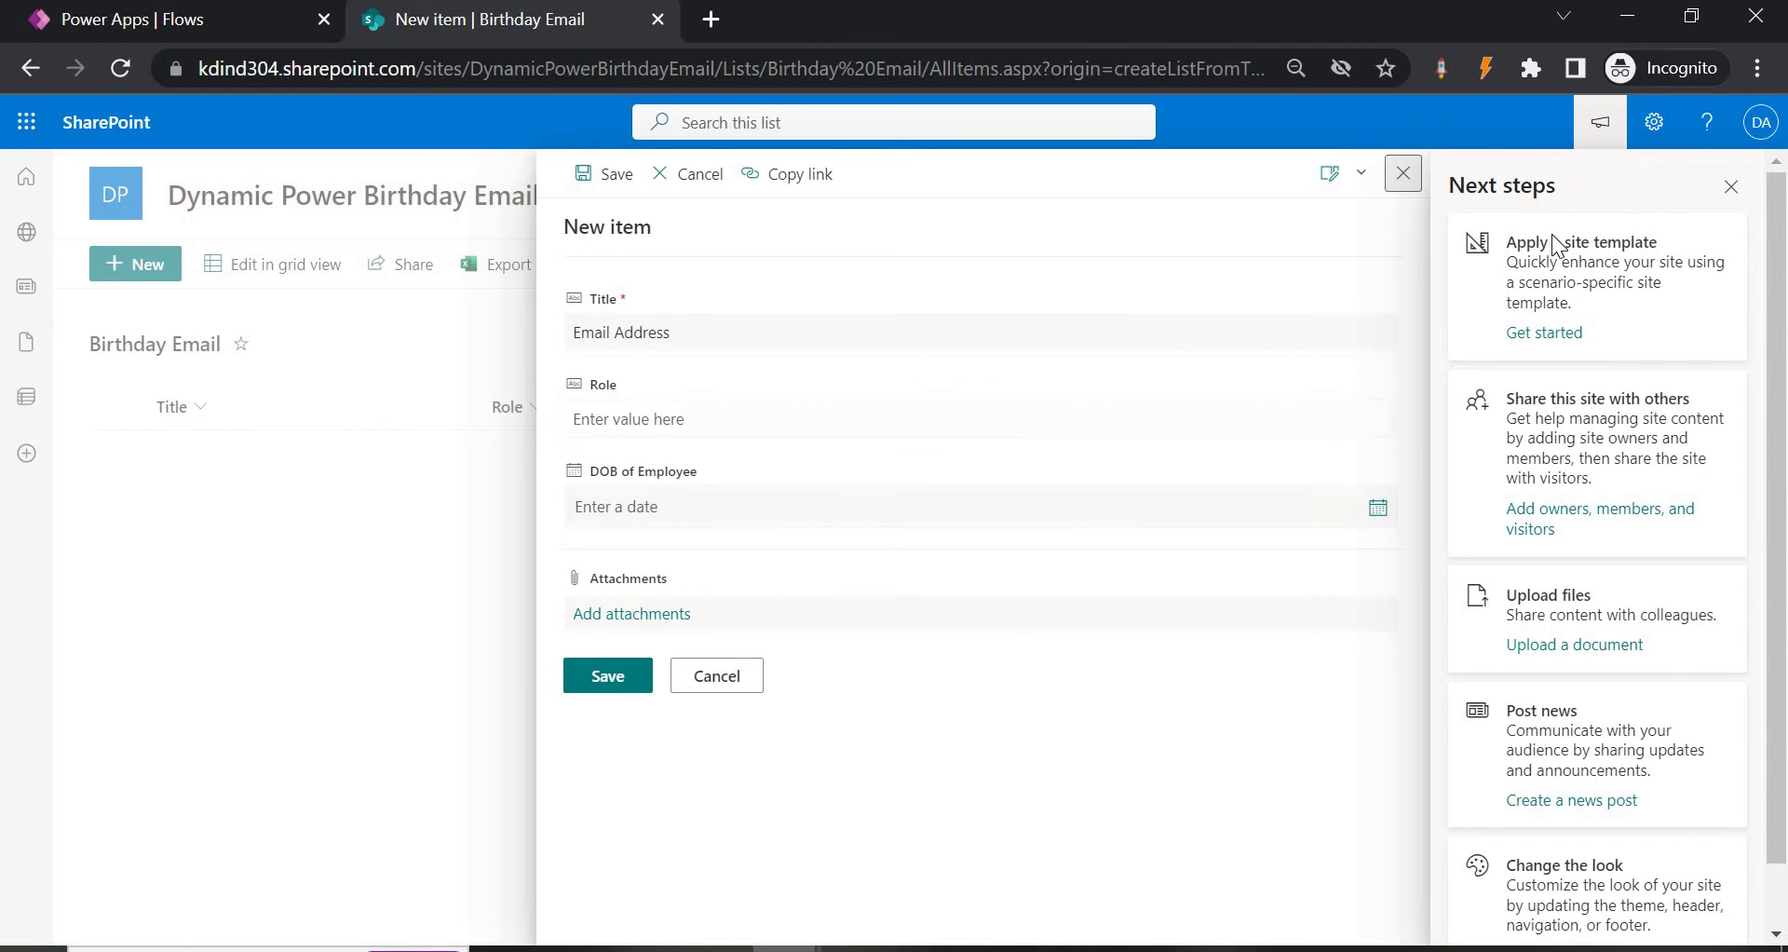
Add a single-line text column named 'Email Address'.
click(900, 424)
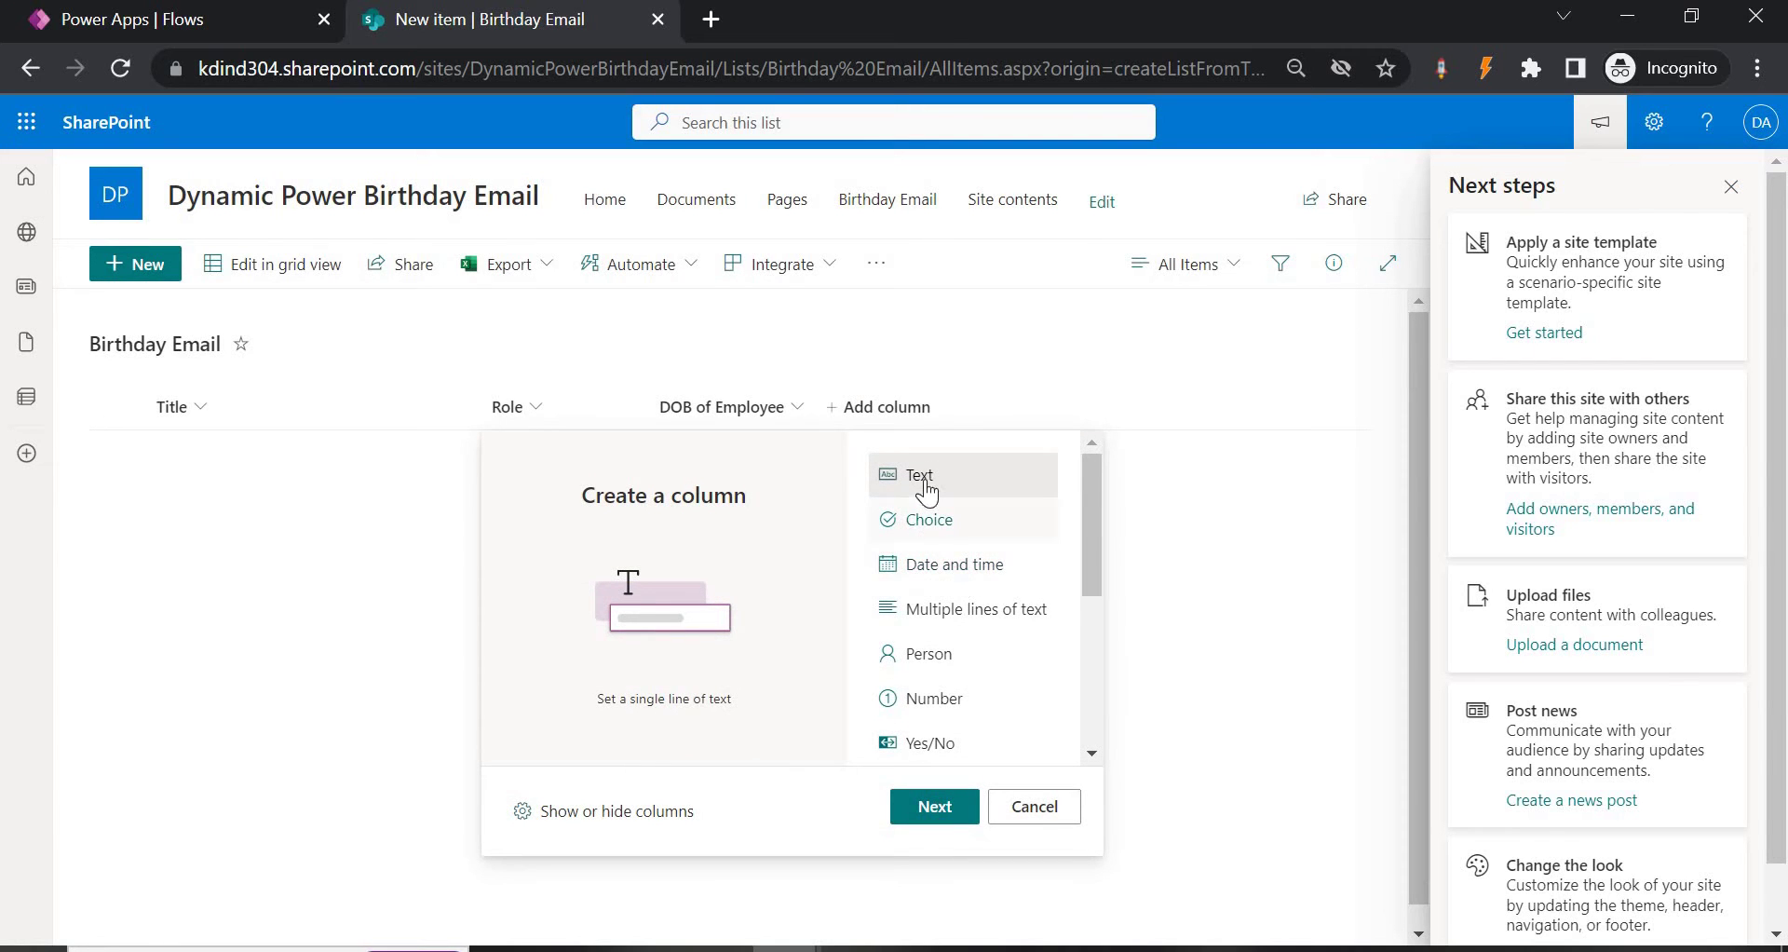
click(941, 808)
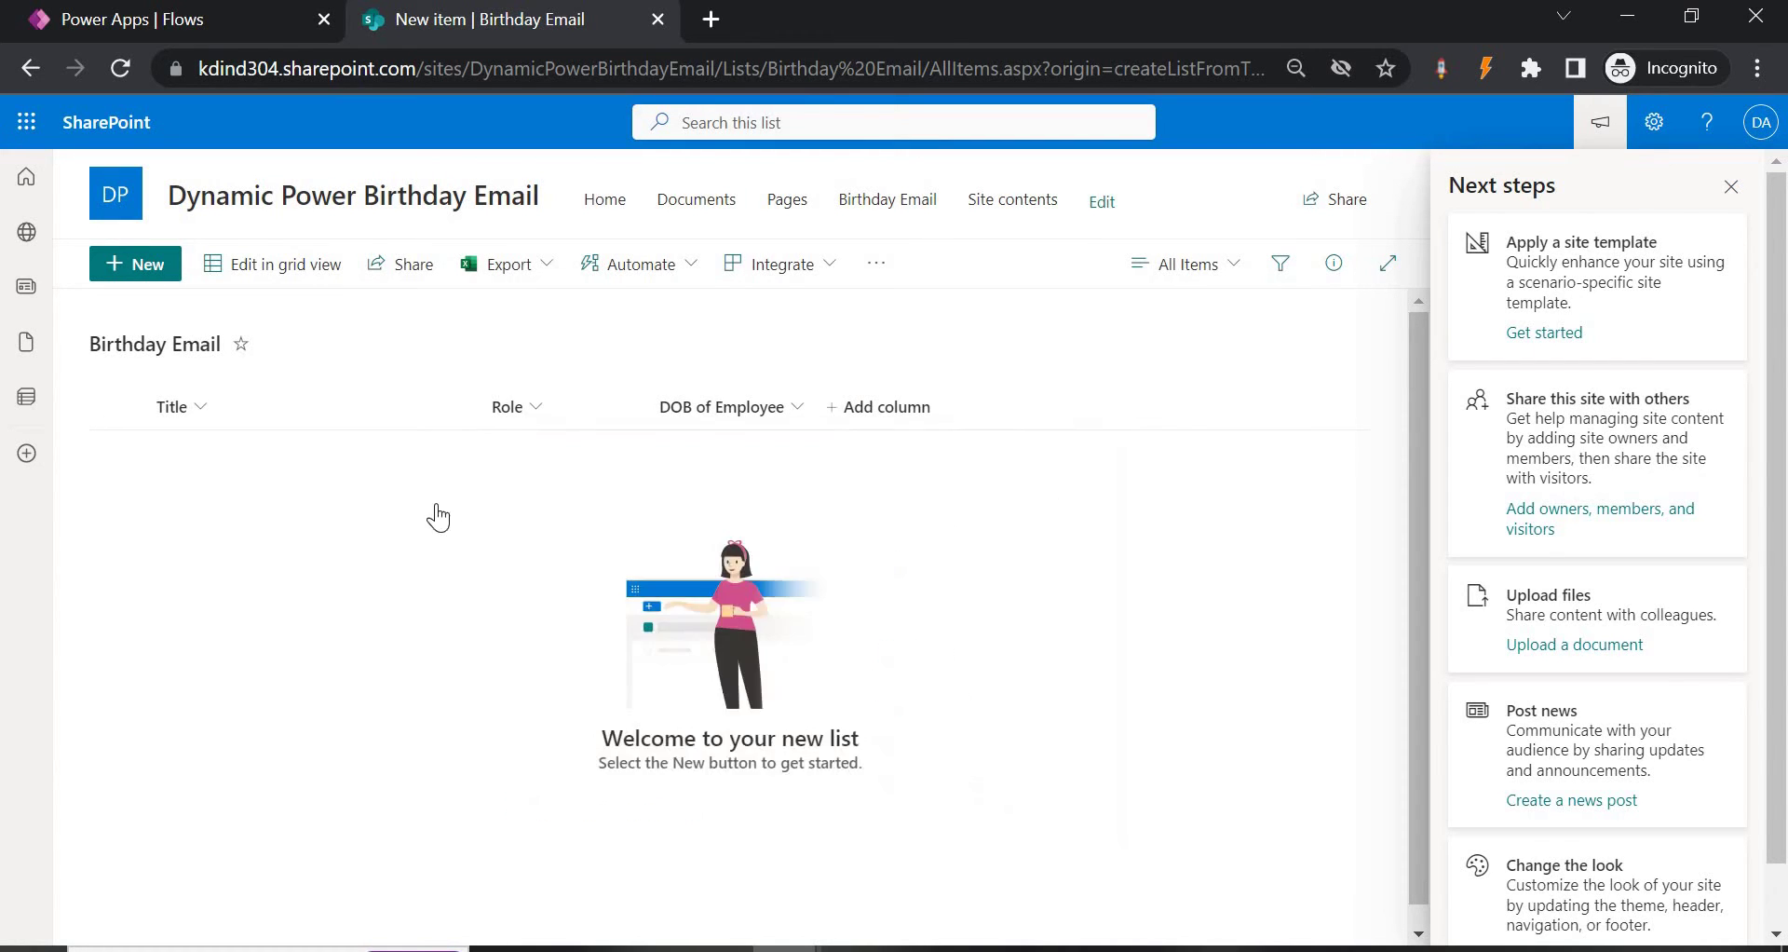
text(Email)
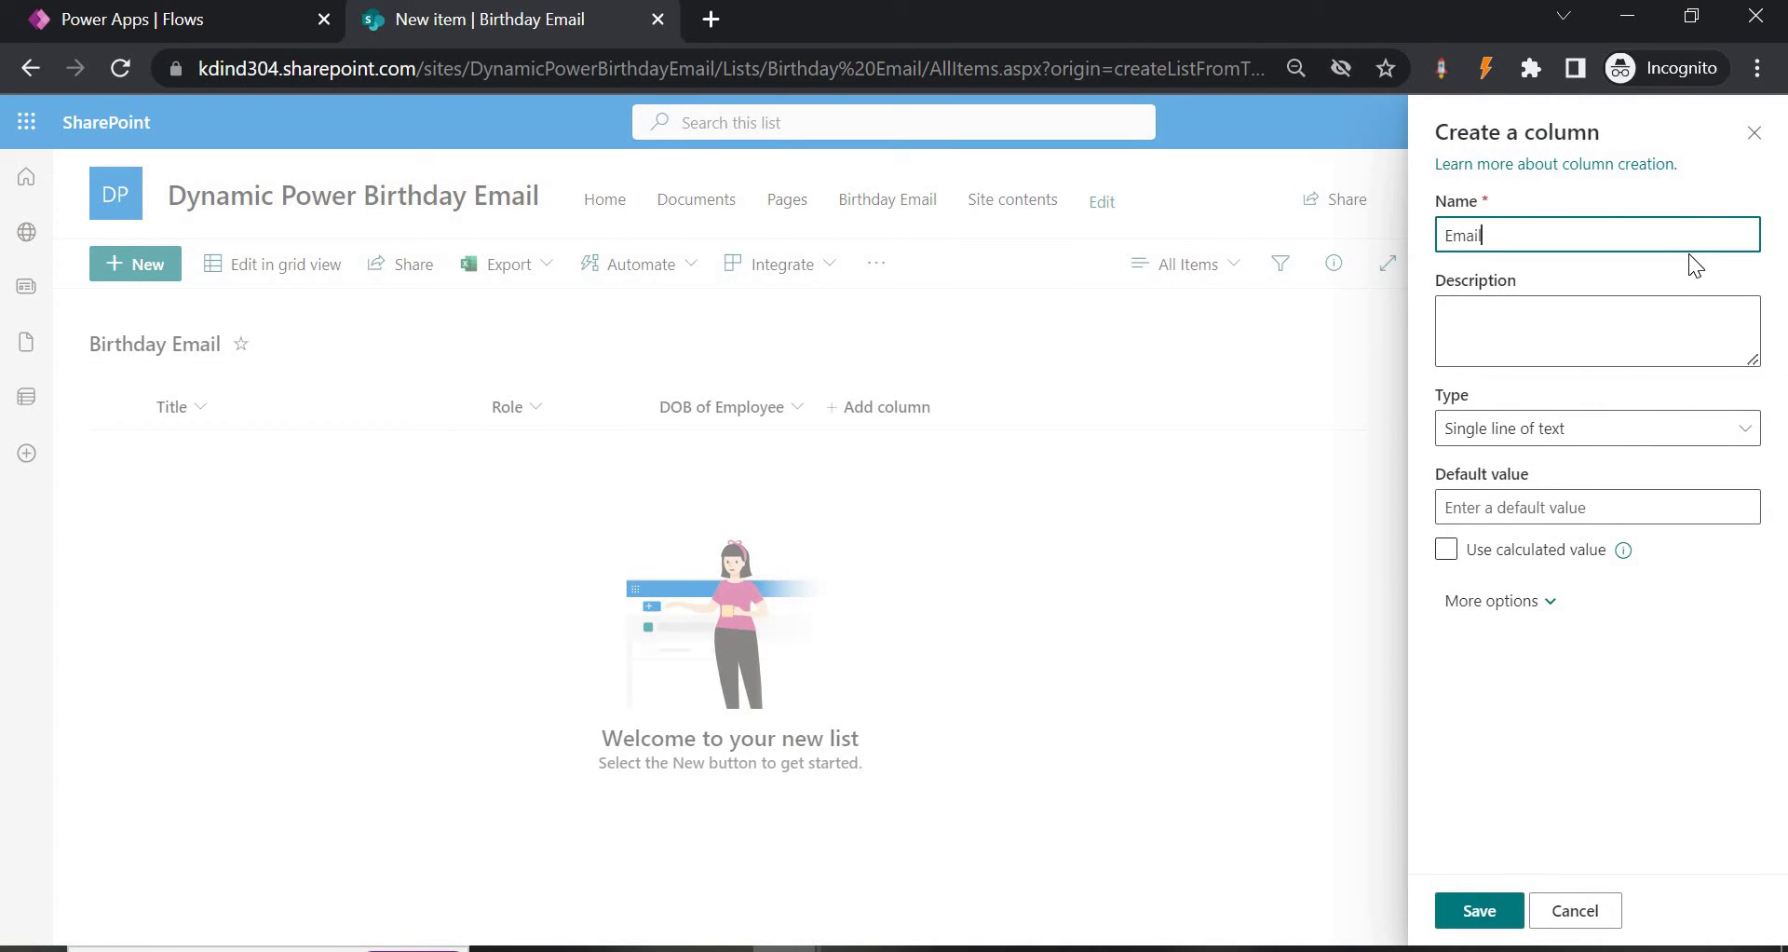
text( Address)
click(1480, 911)
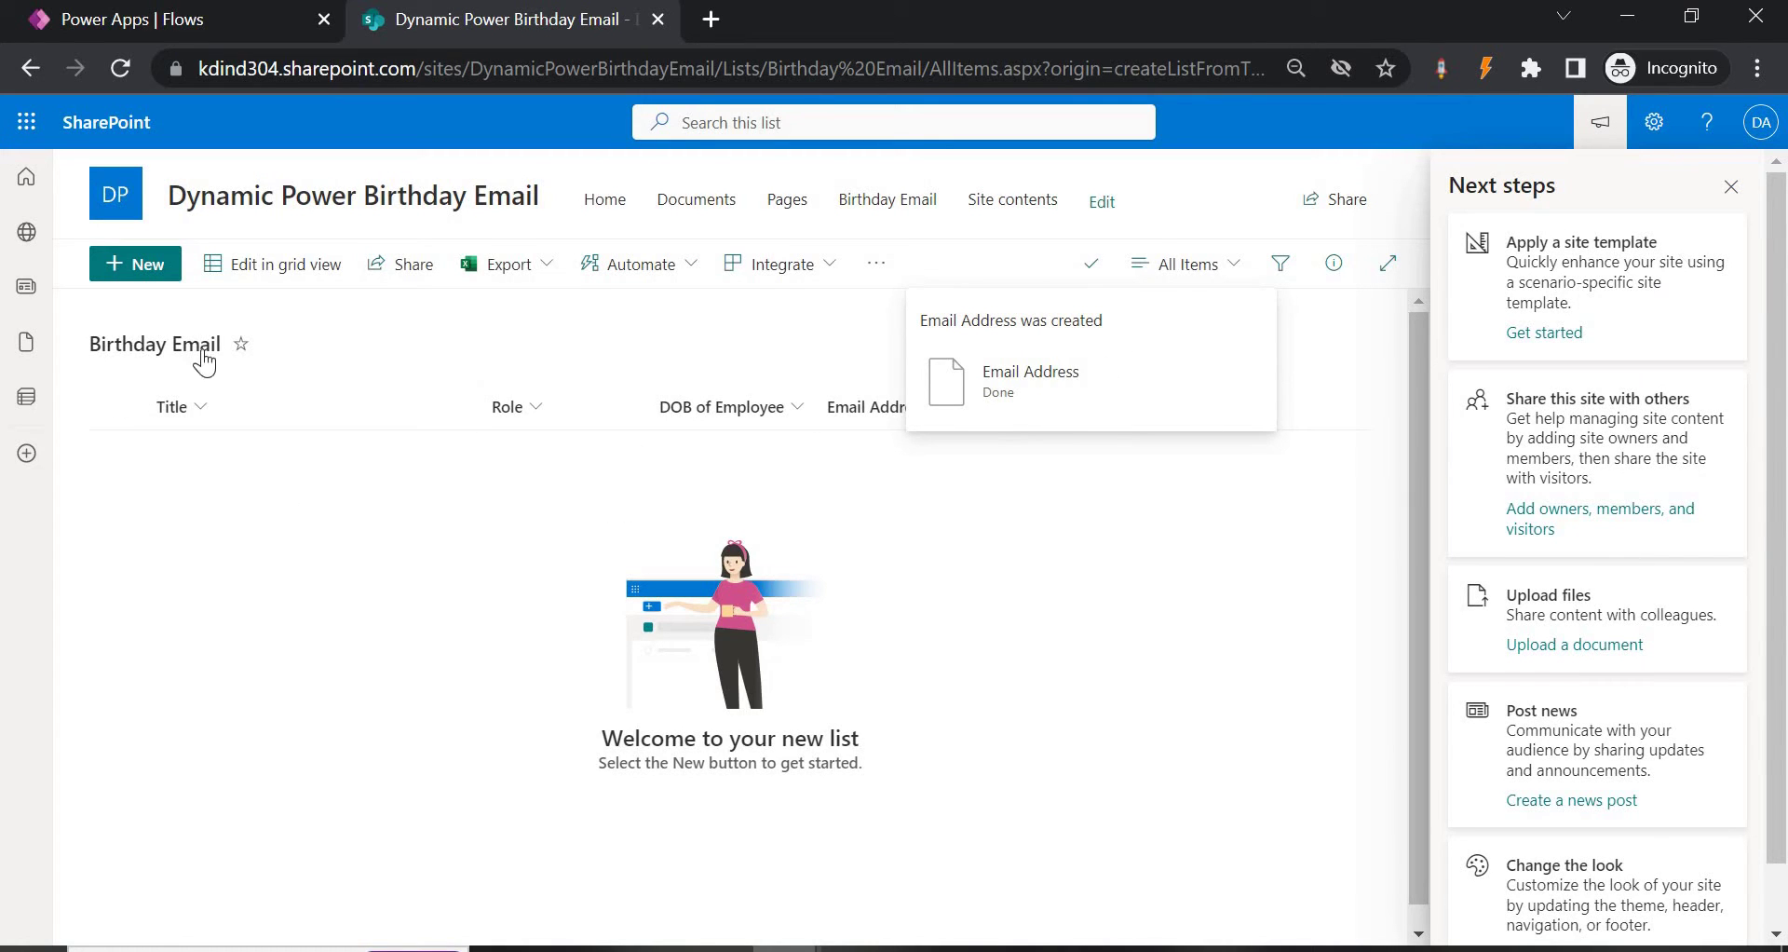
Add an item for an employee with role Eng, birthday 5/31/2023 and their e-mail address.
click(149, 292)
text(Rajnish)
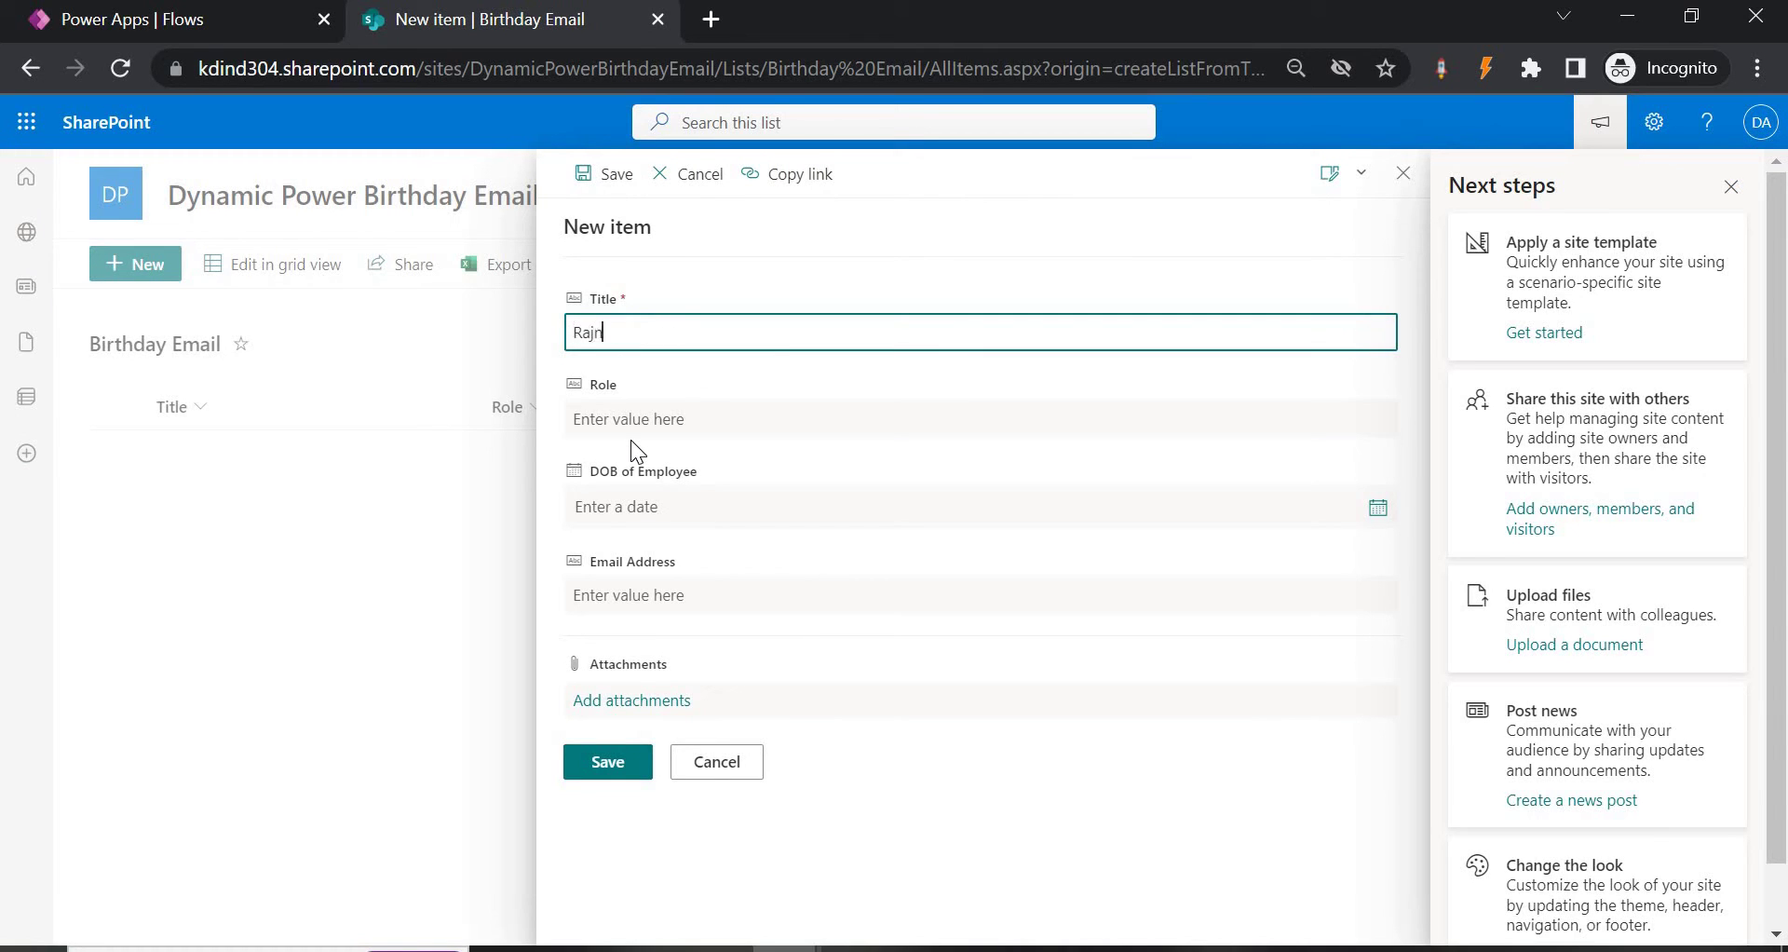
click(707, 426)
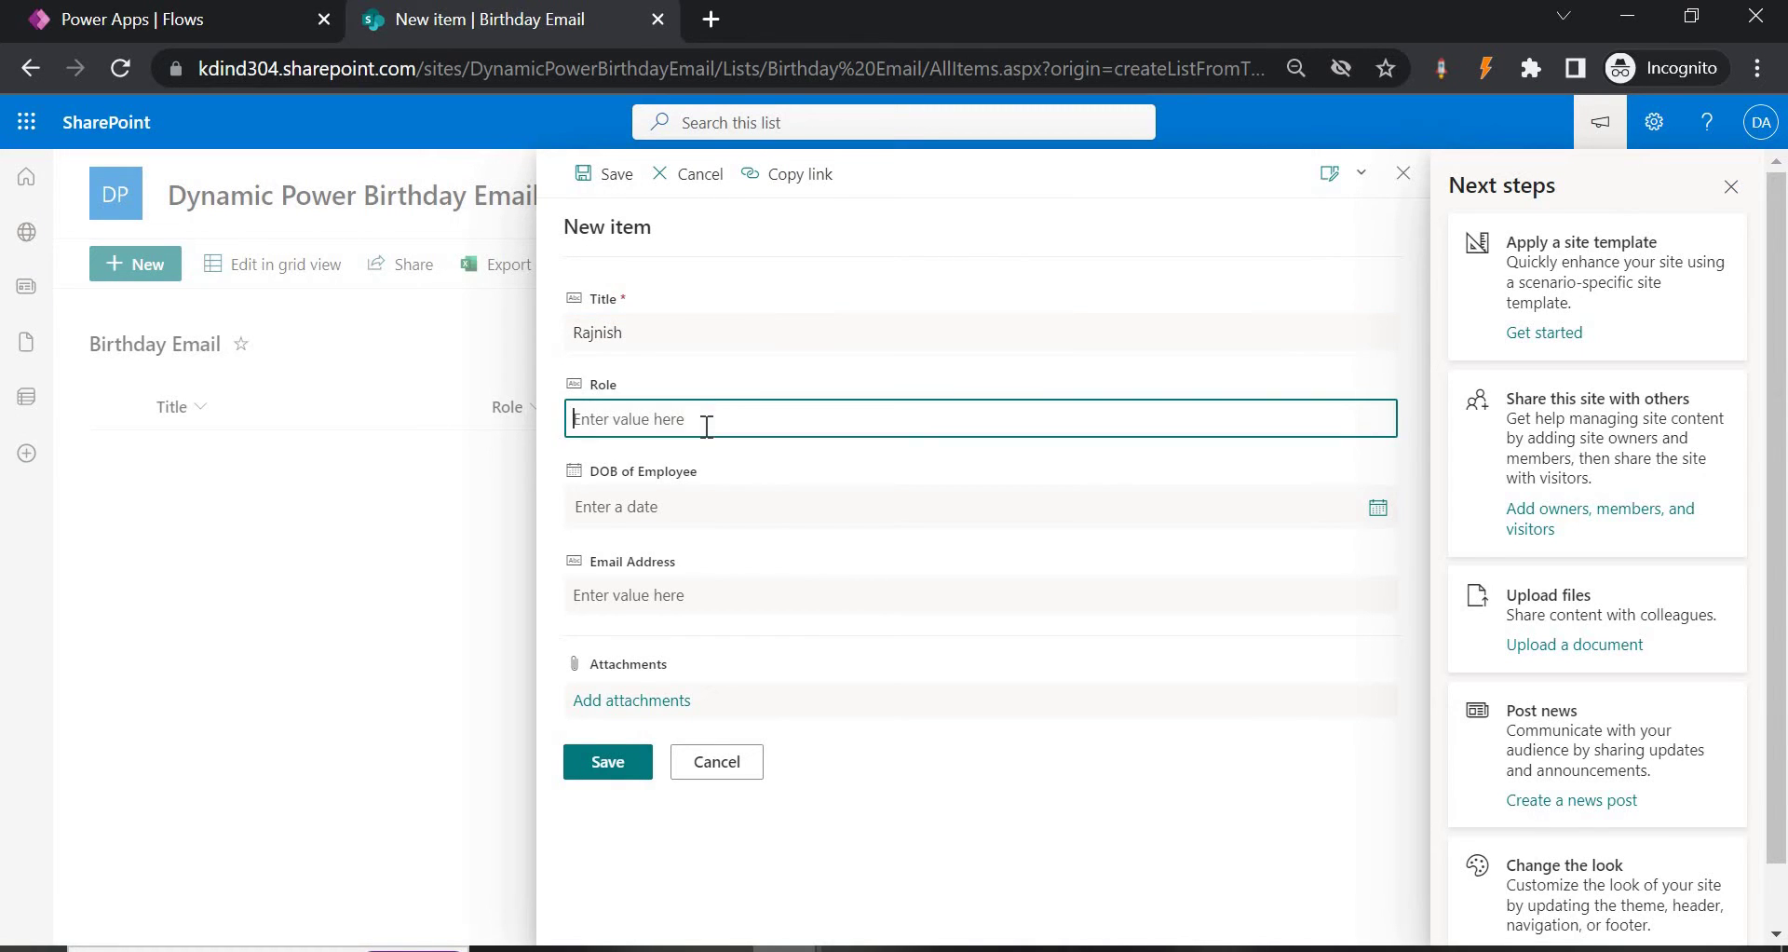
text(Eng)
click(725, 515)
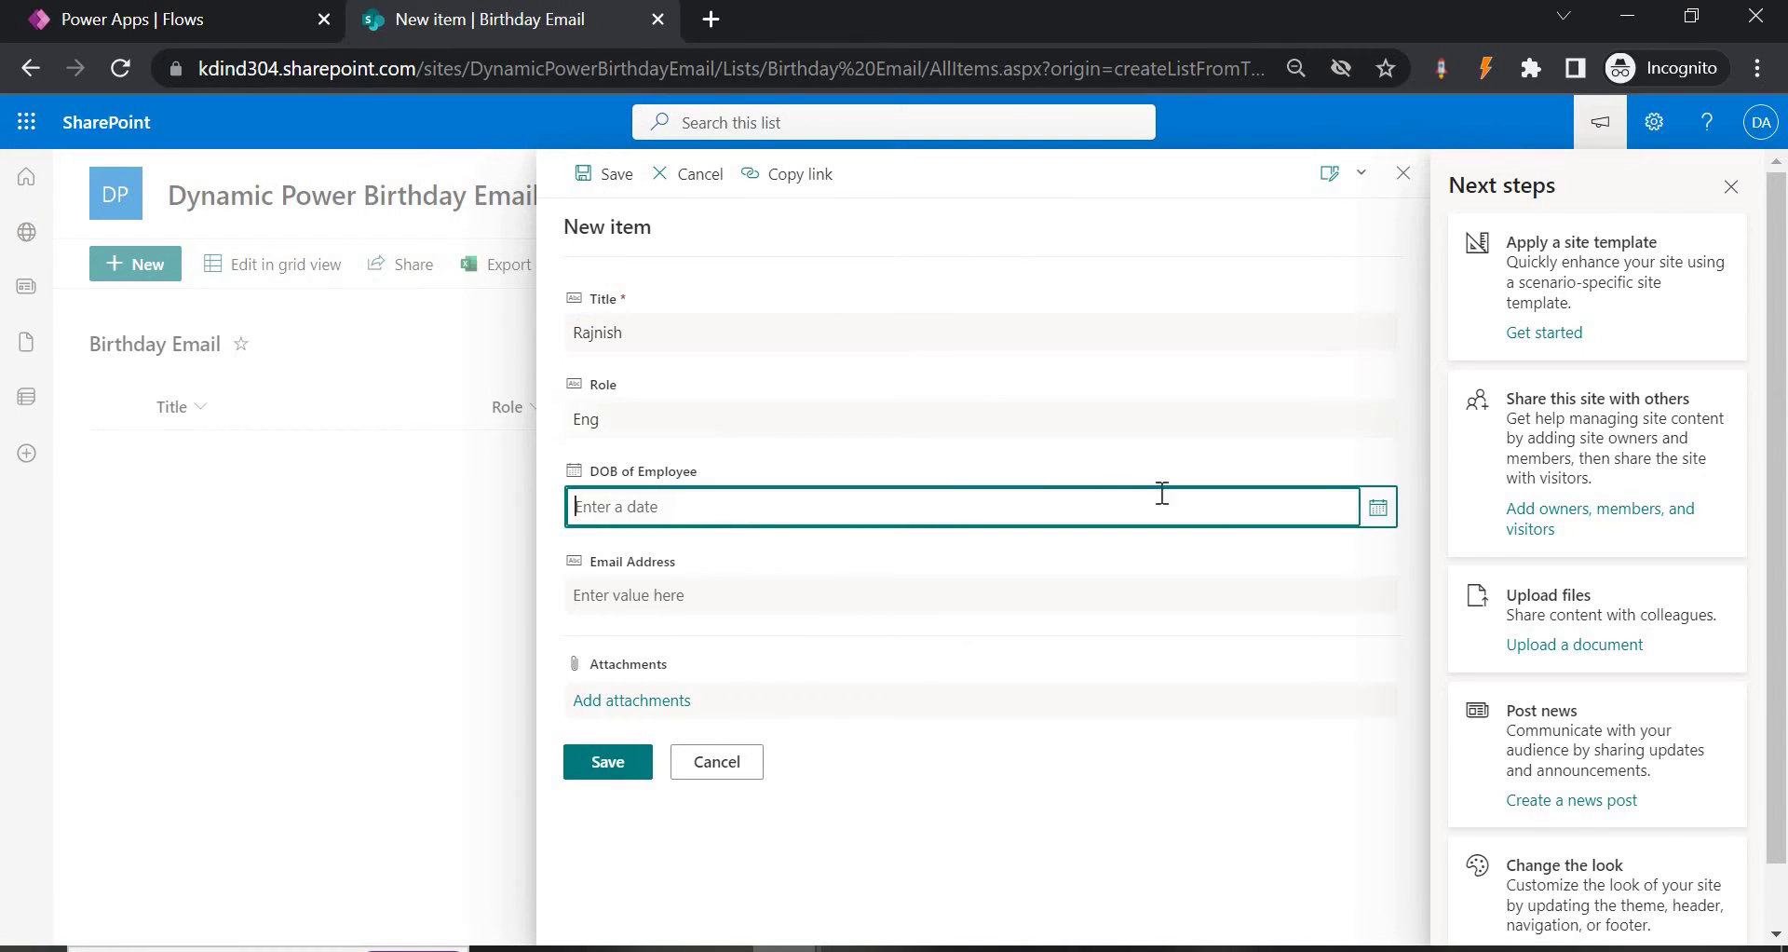
click(1378, 524)
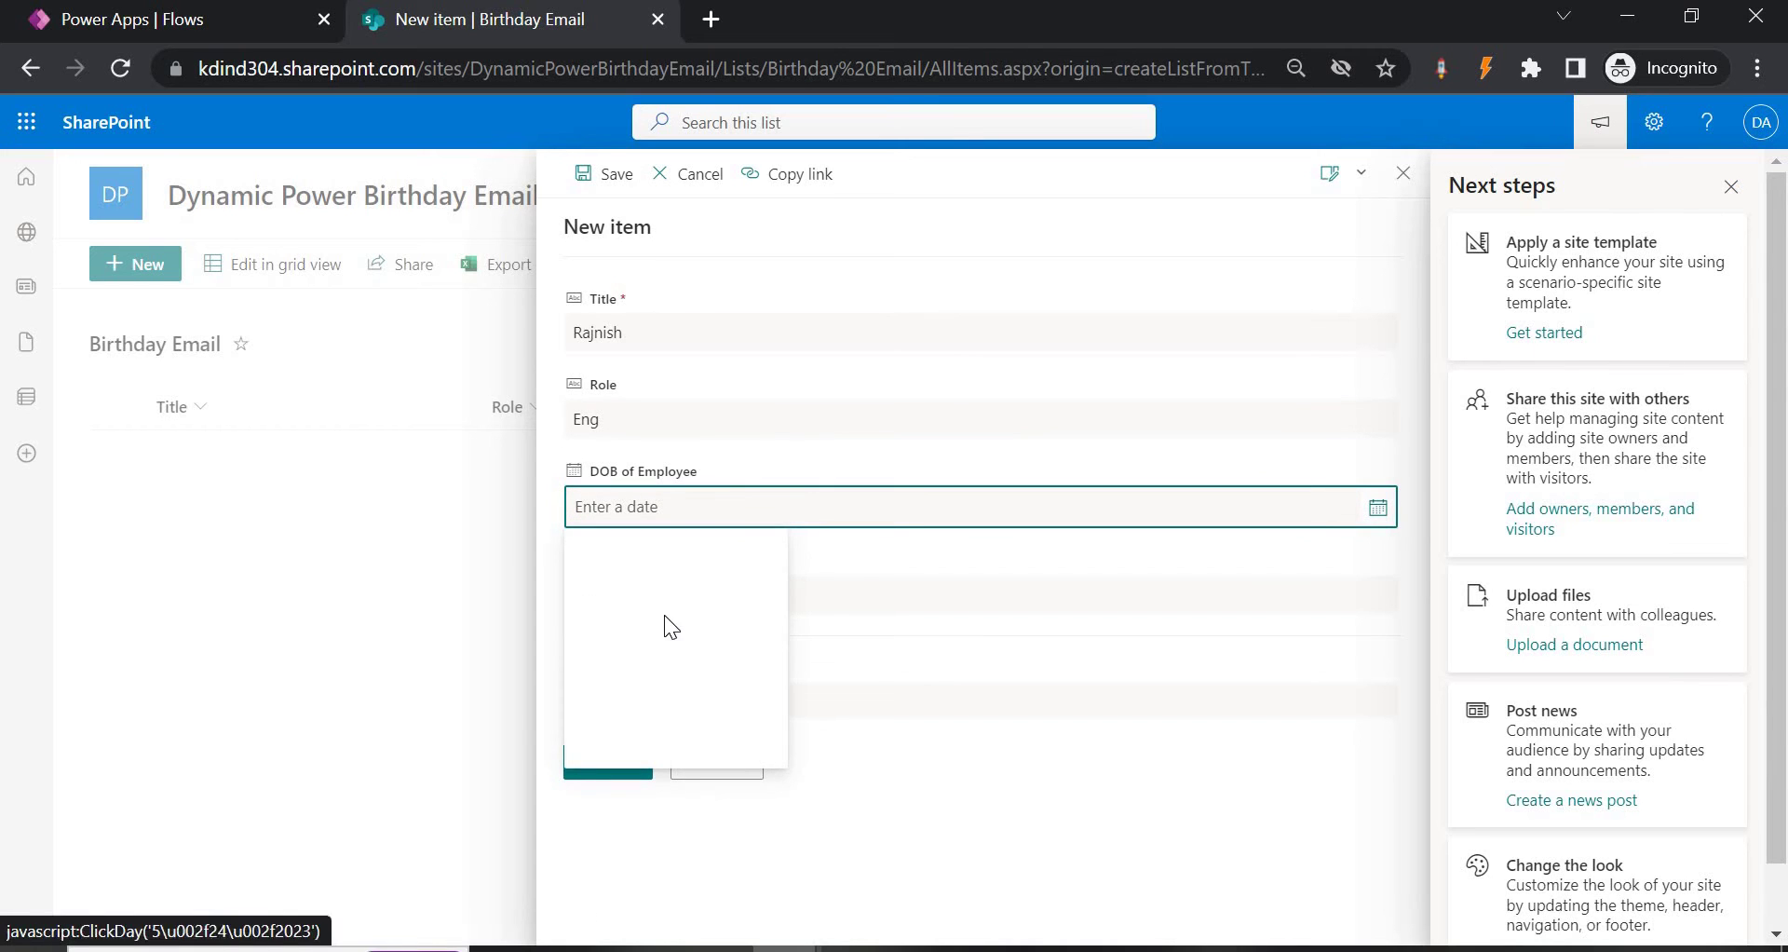
click(681, 703)
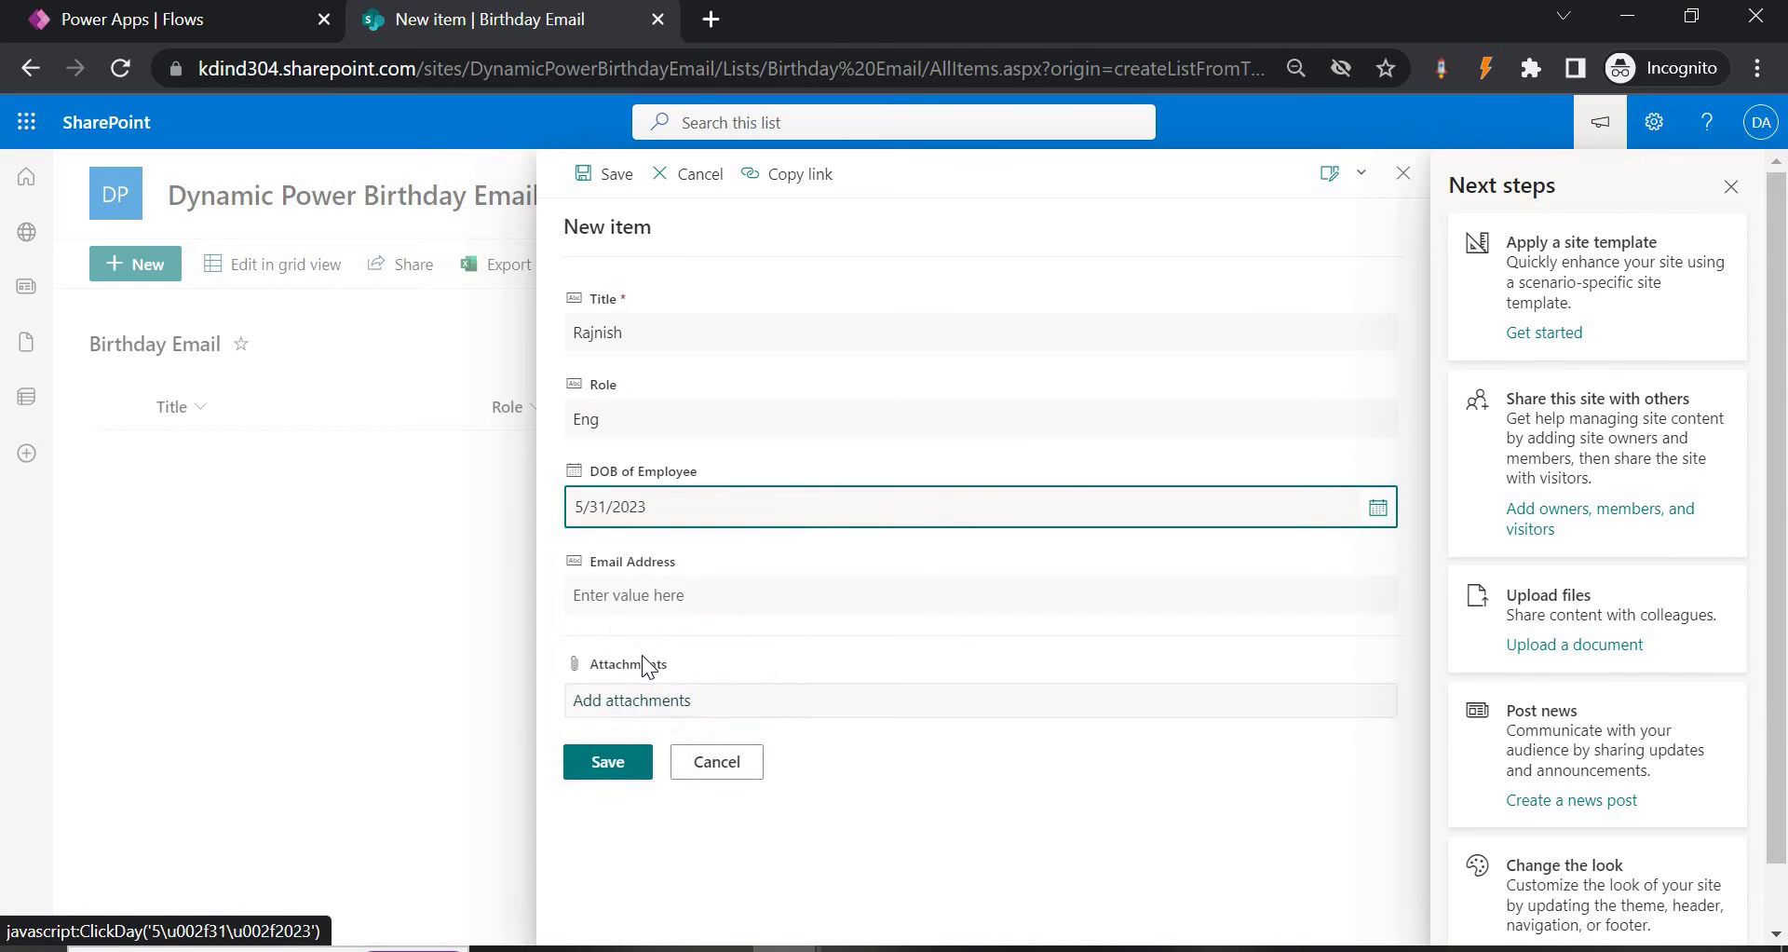
click(640, 595)
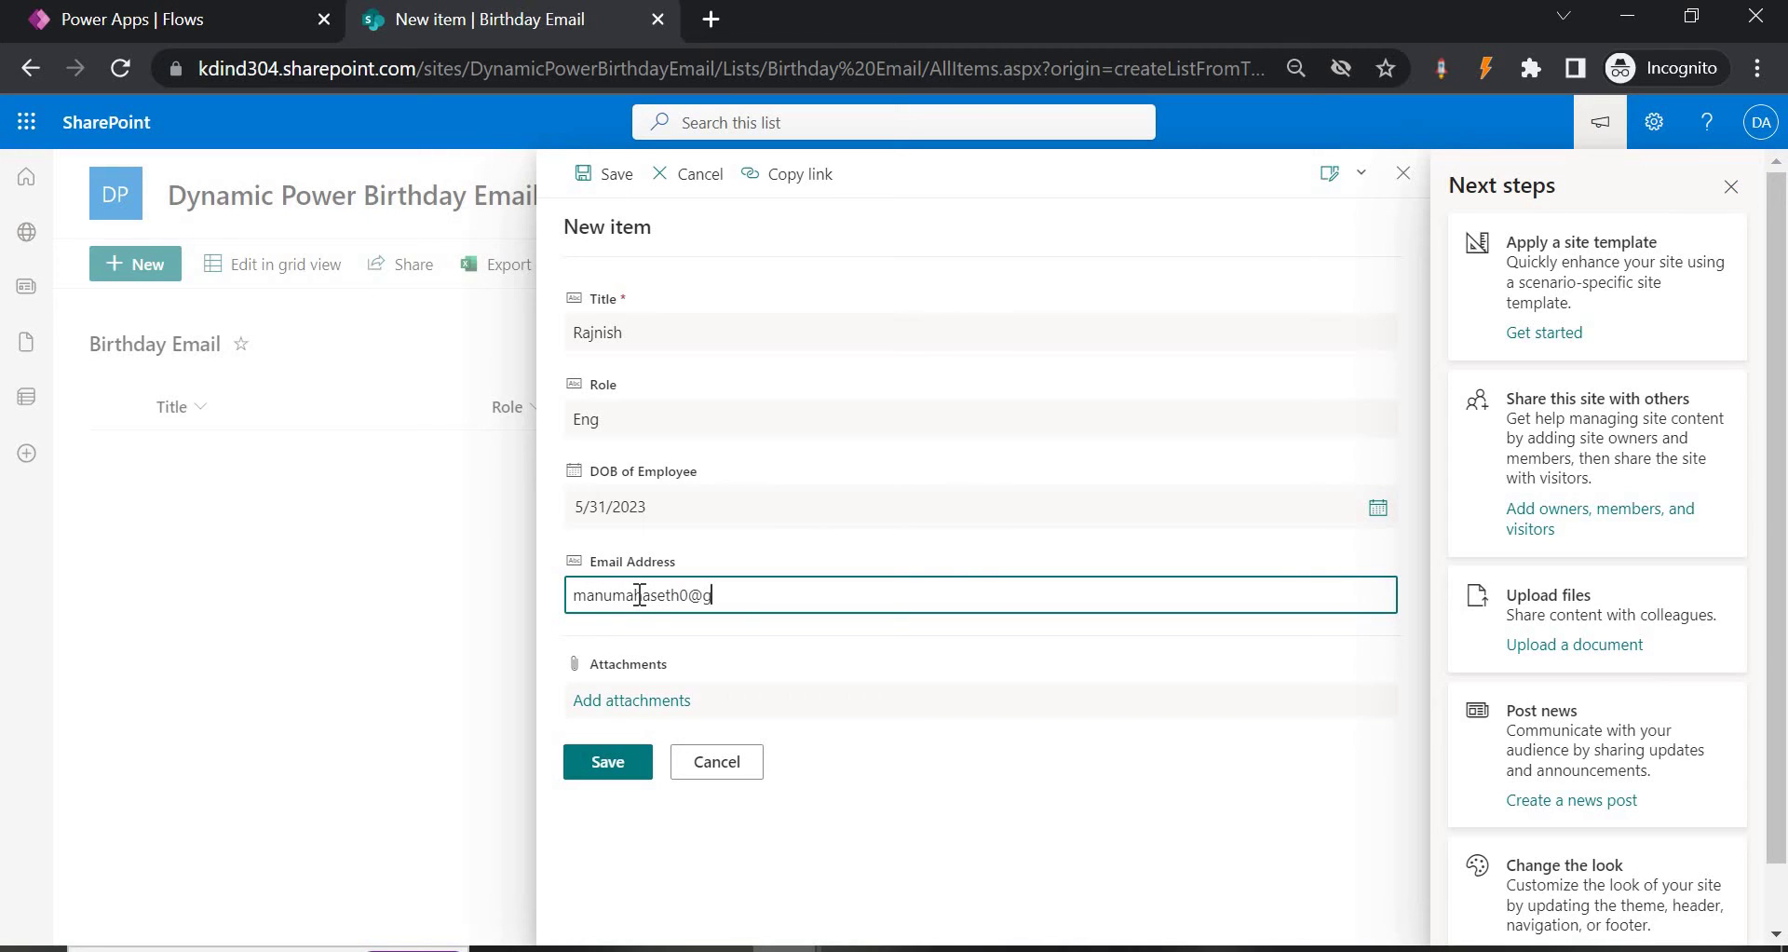
click(618, 762)
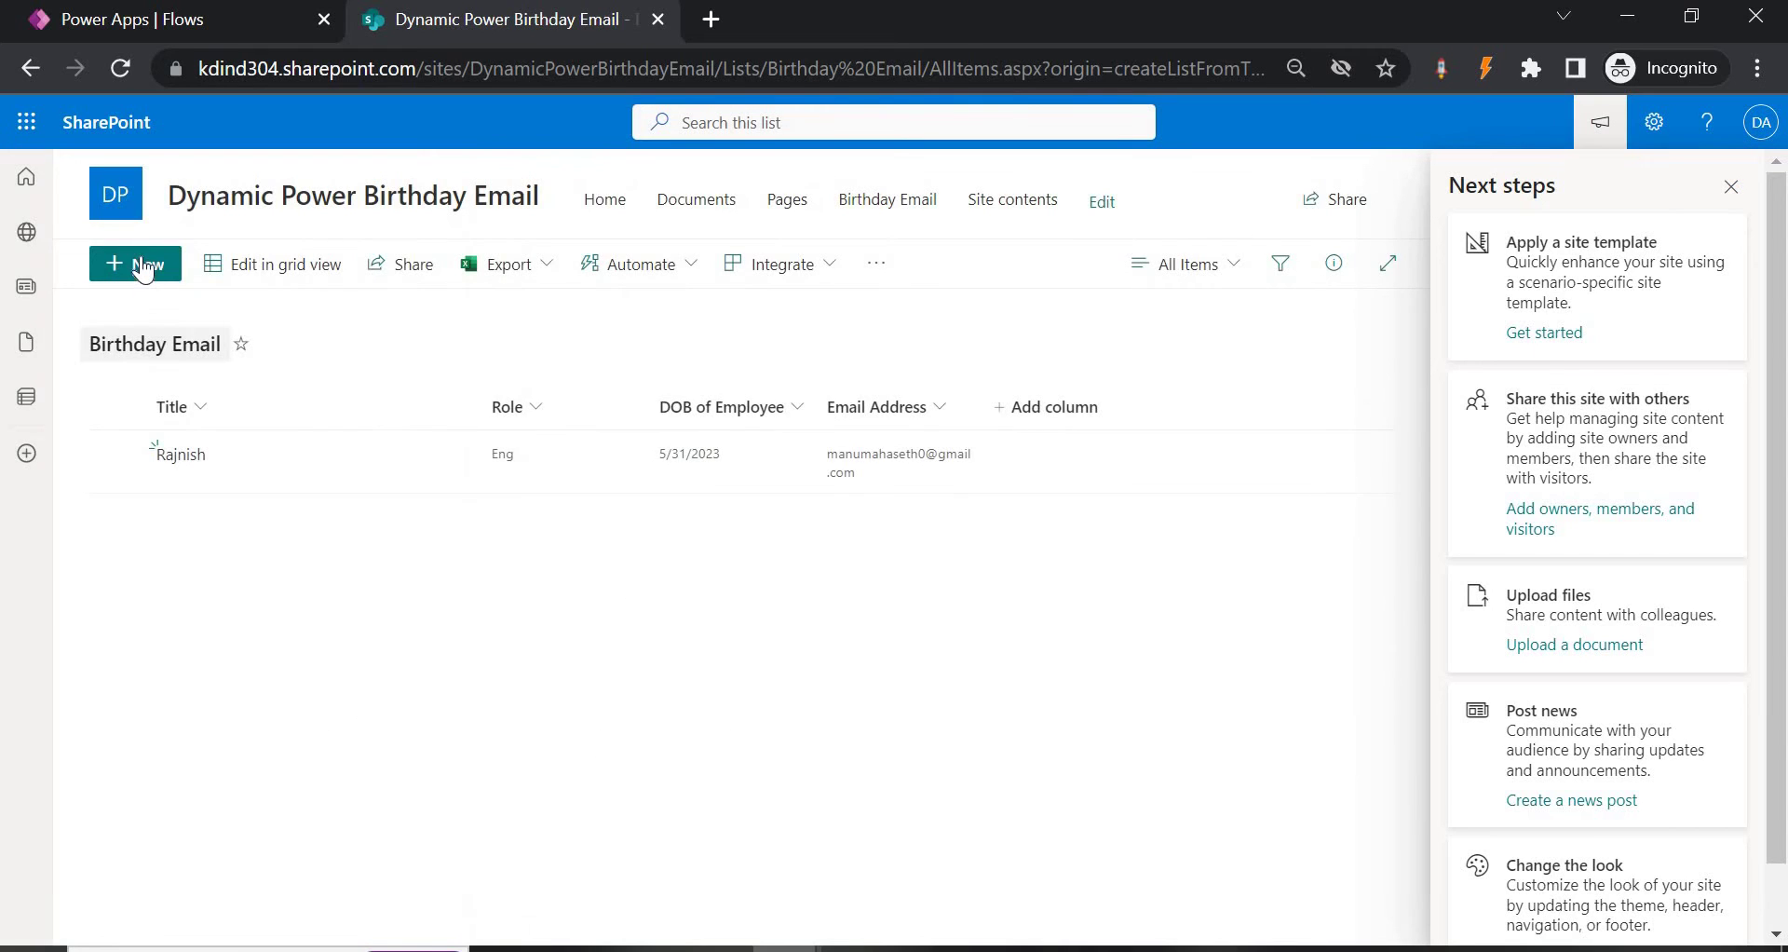
Add the 'Dynamix Power' item with role Test, birthday 5/17/2023 and an e-mail address.
click(142, 265)
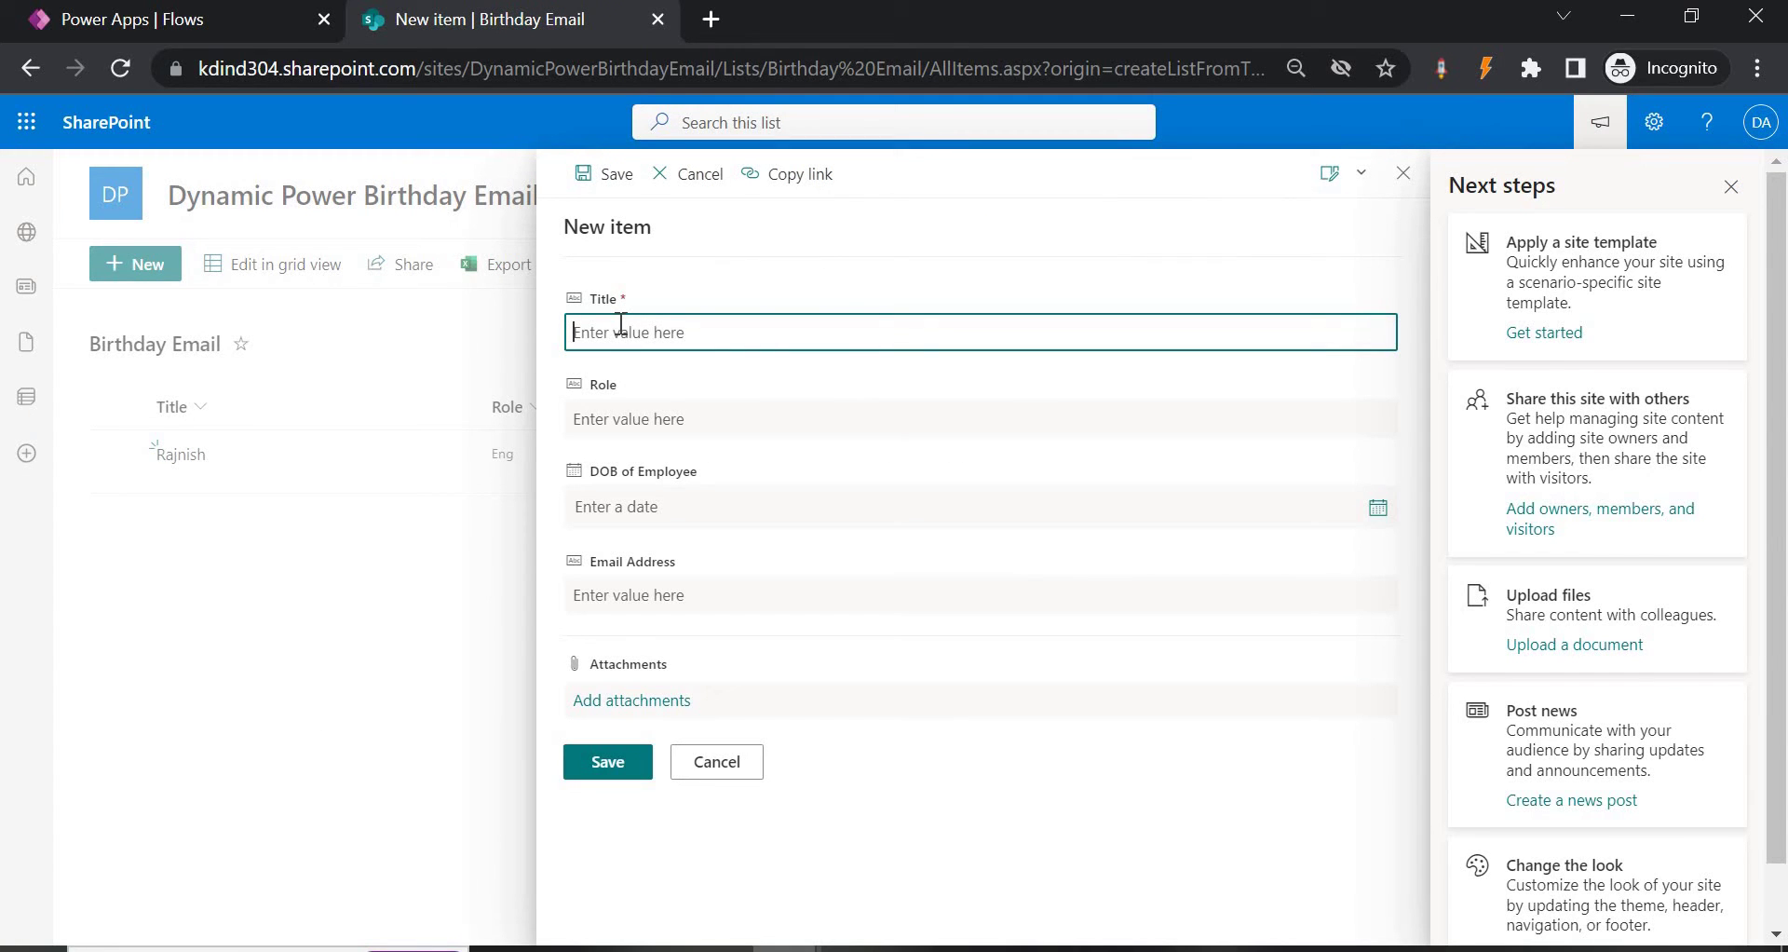
text(Dynamix Power)
click(689, 421)
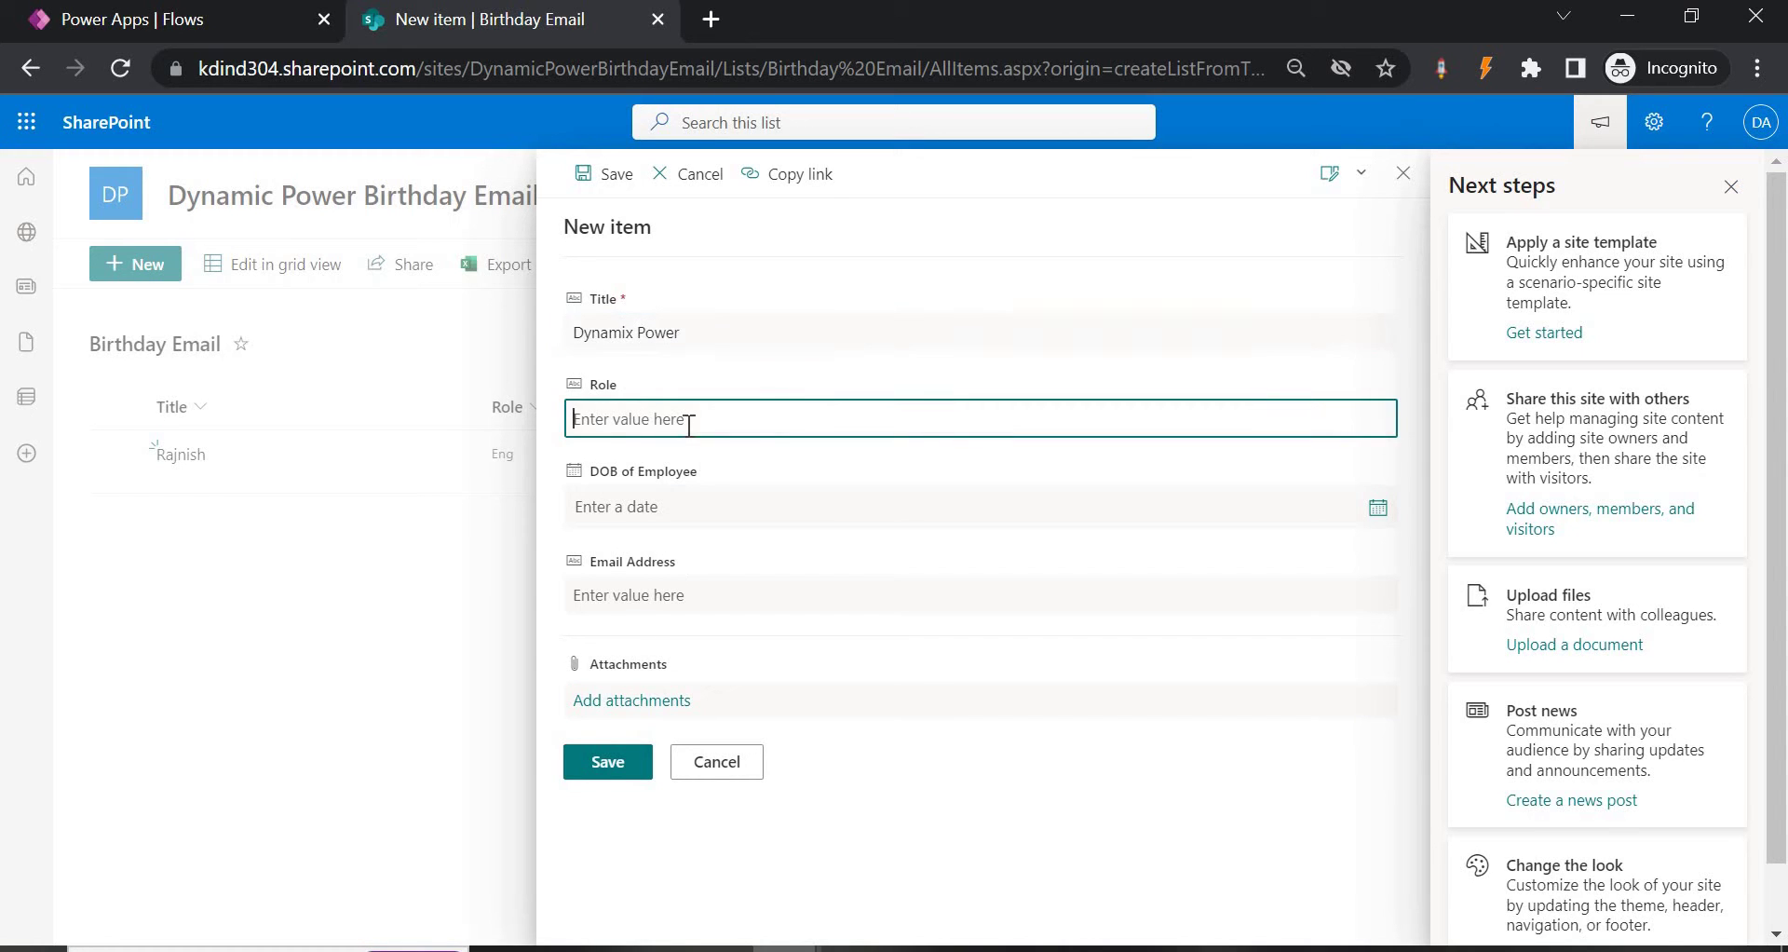
text(Test)
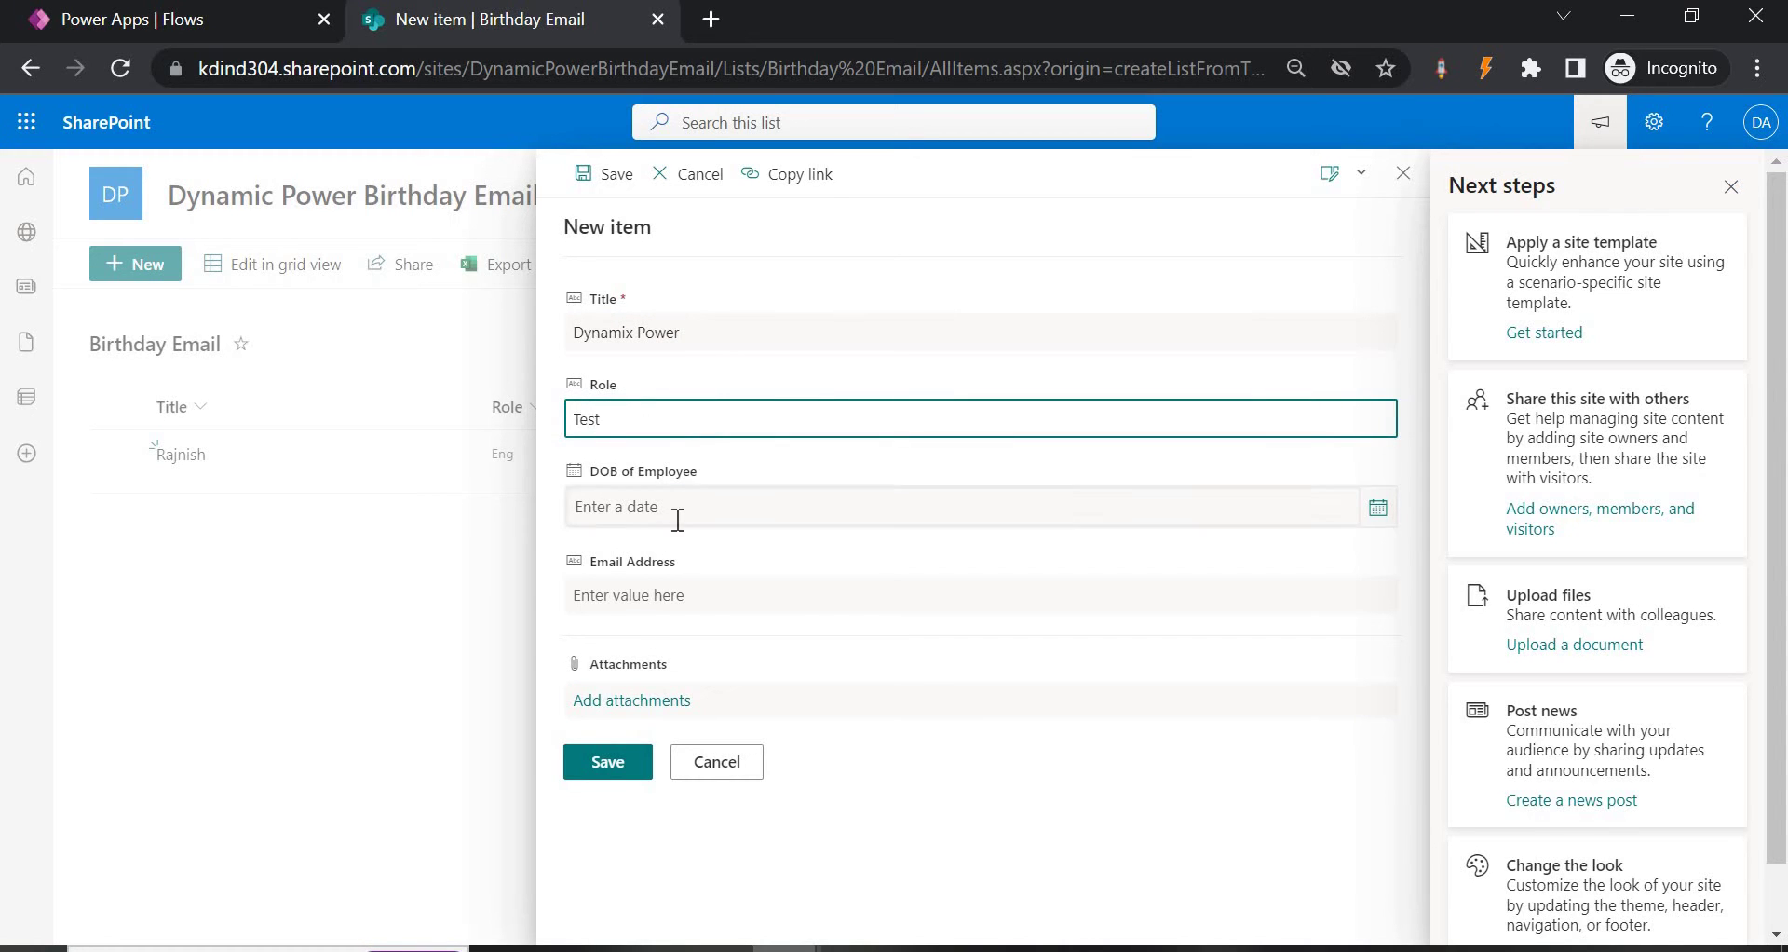
click(680, 514)
click(1382, 511)
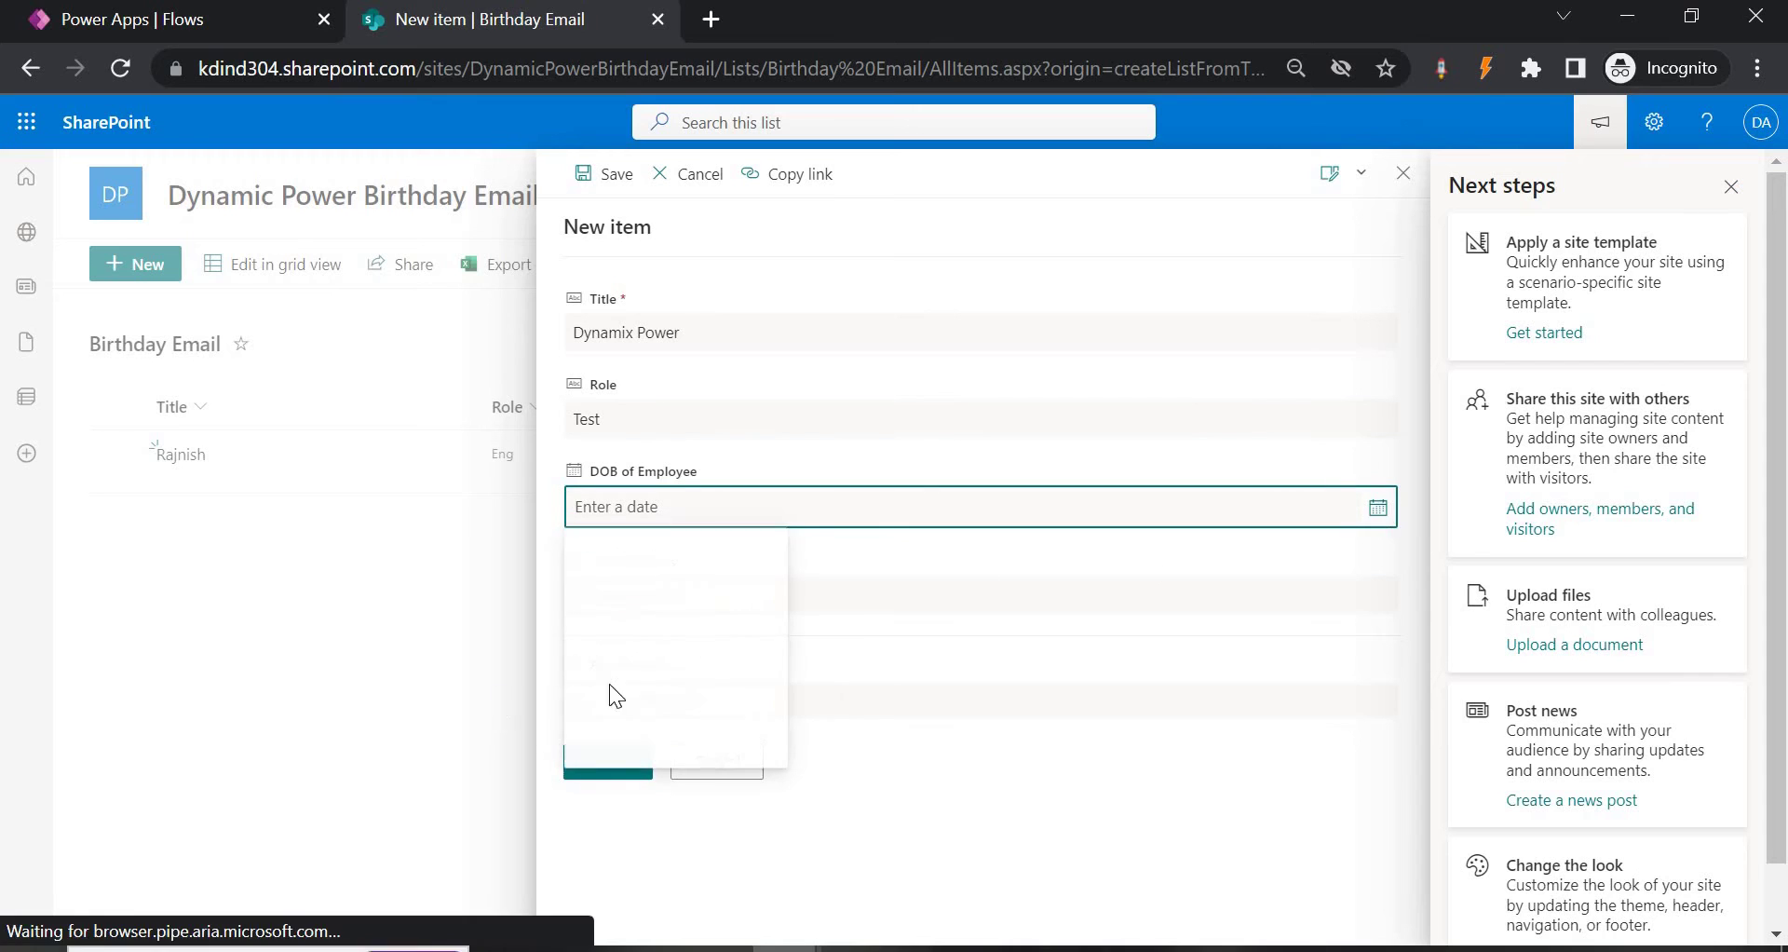
click(677, 654)
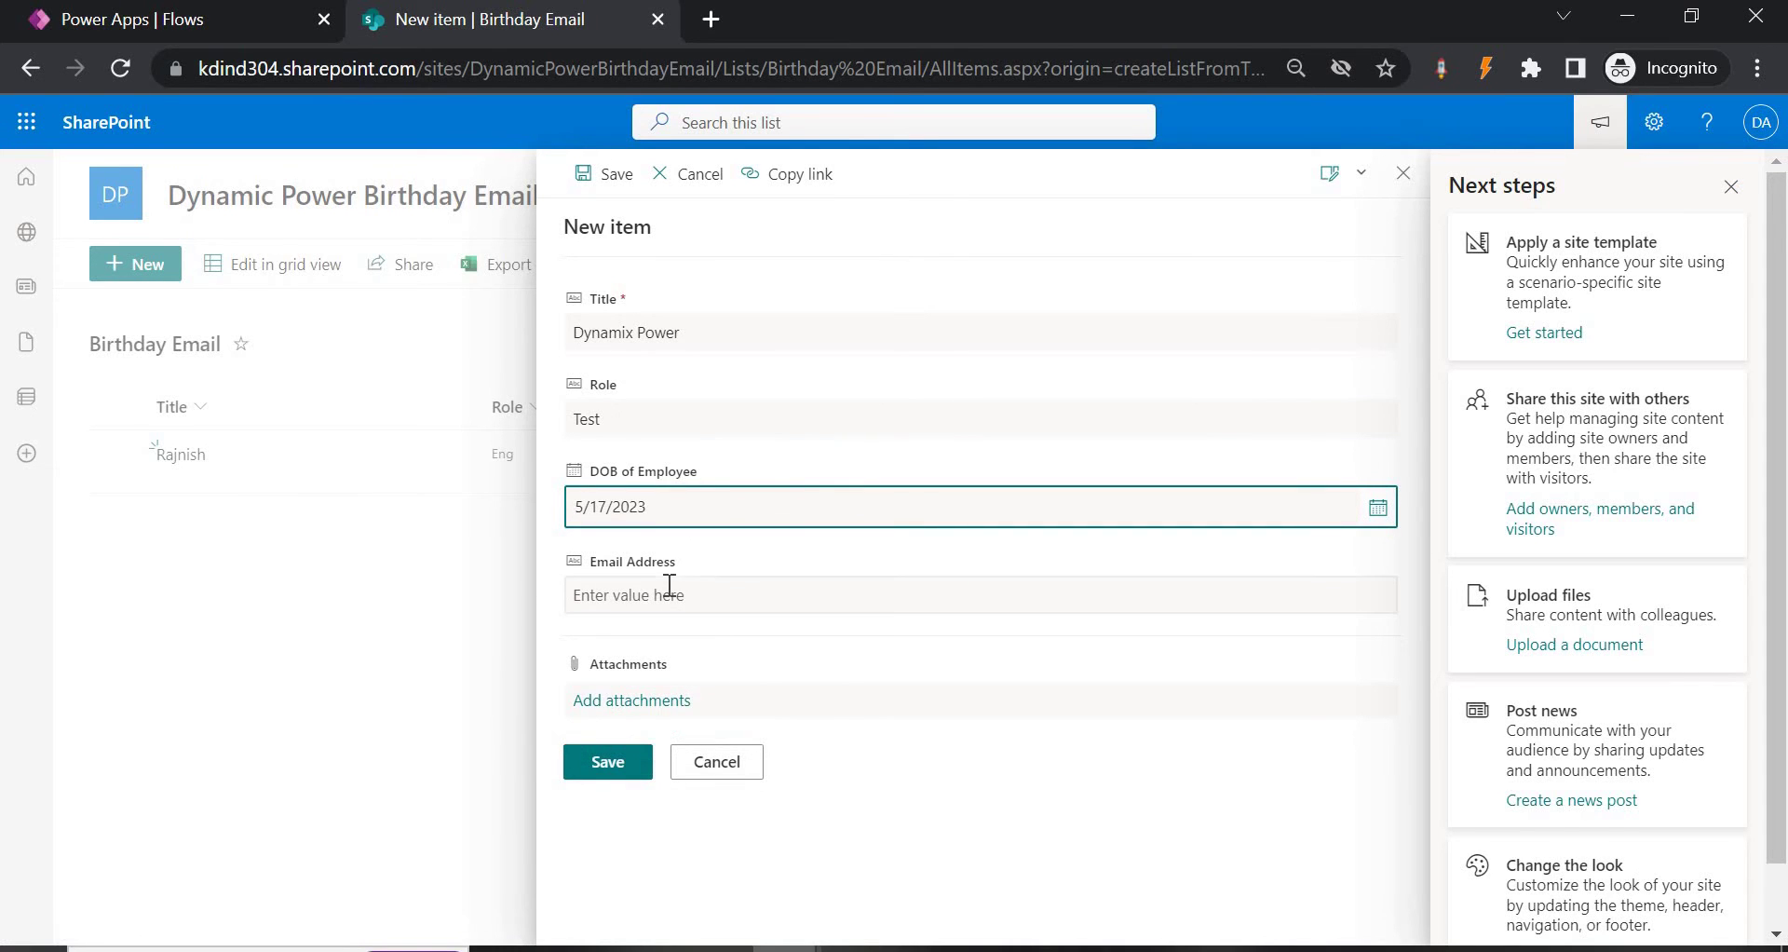
click(669, 590)
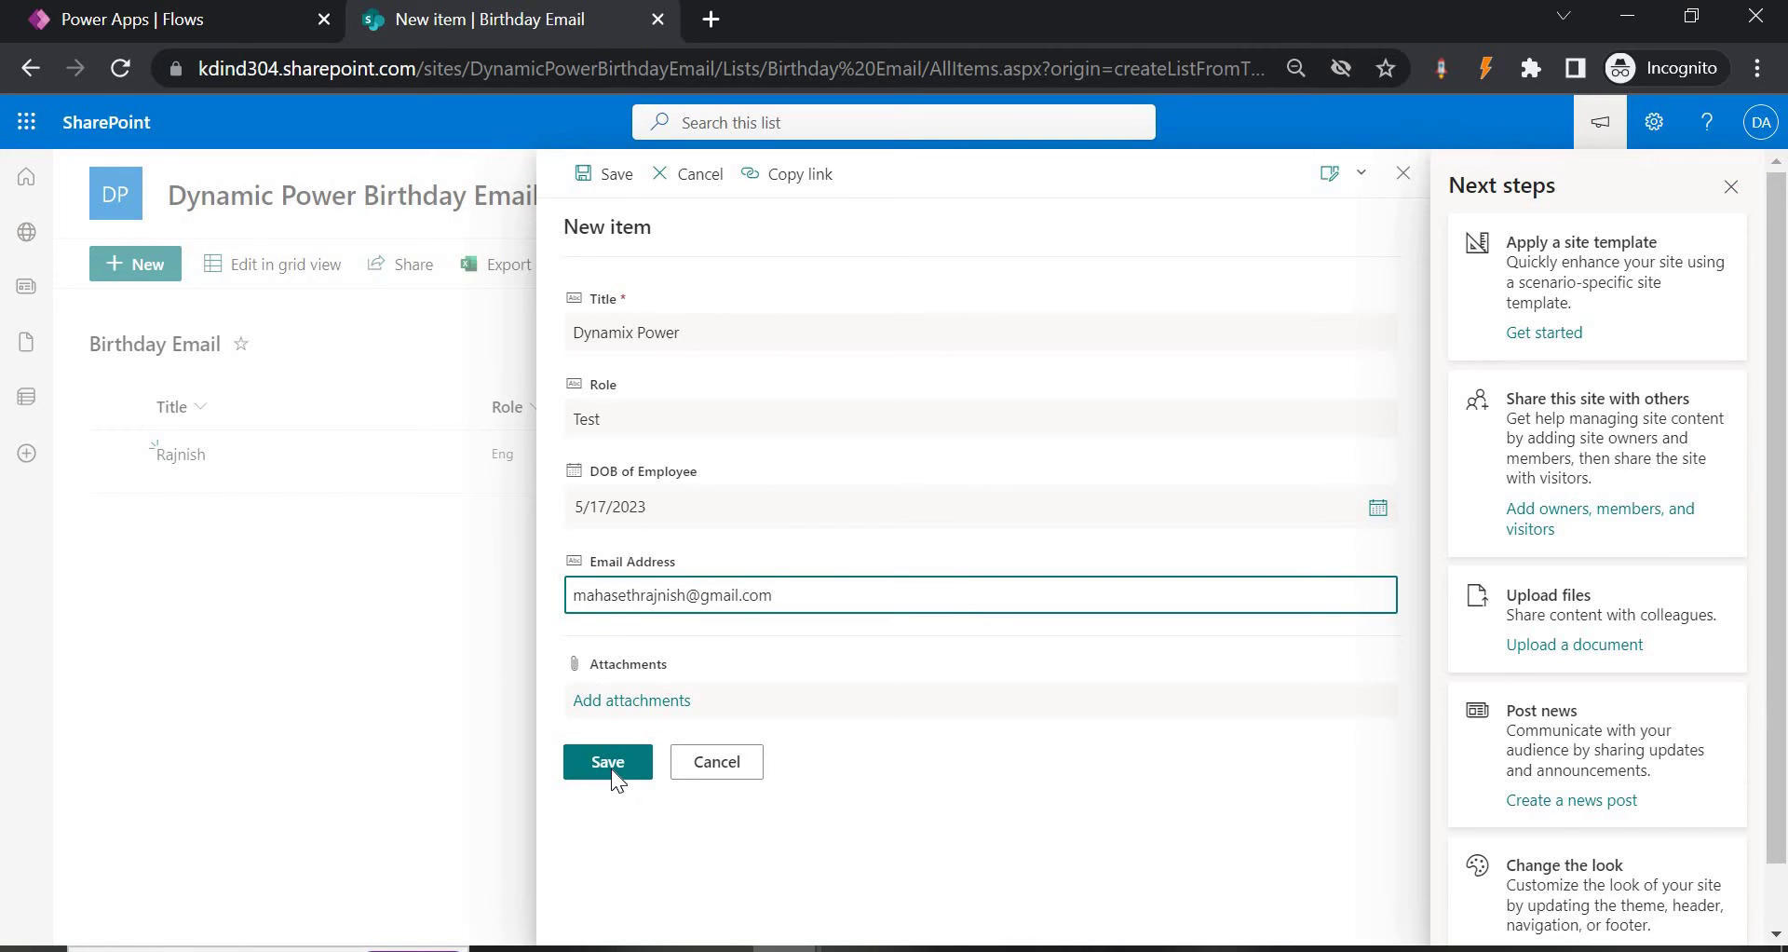
click(611, 769)
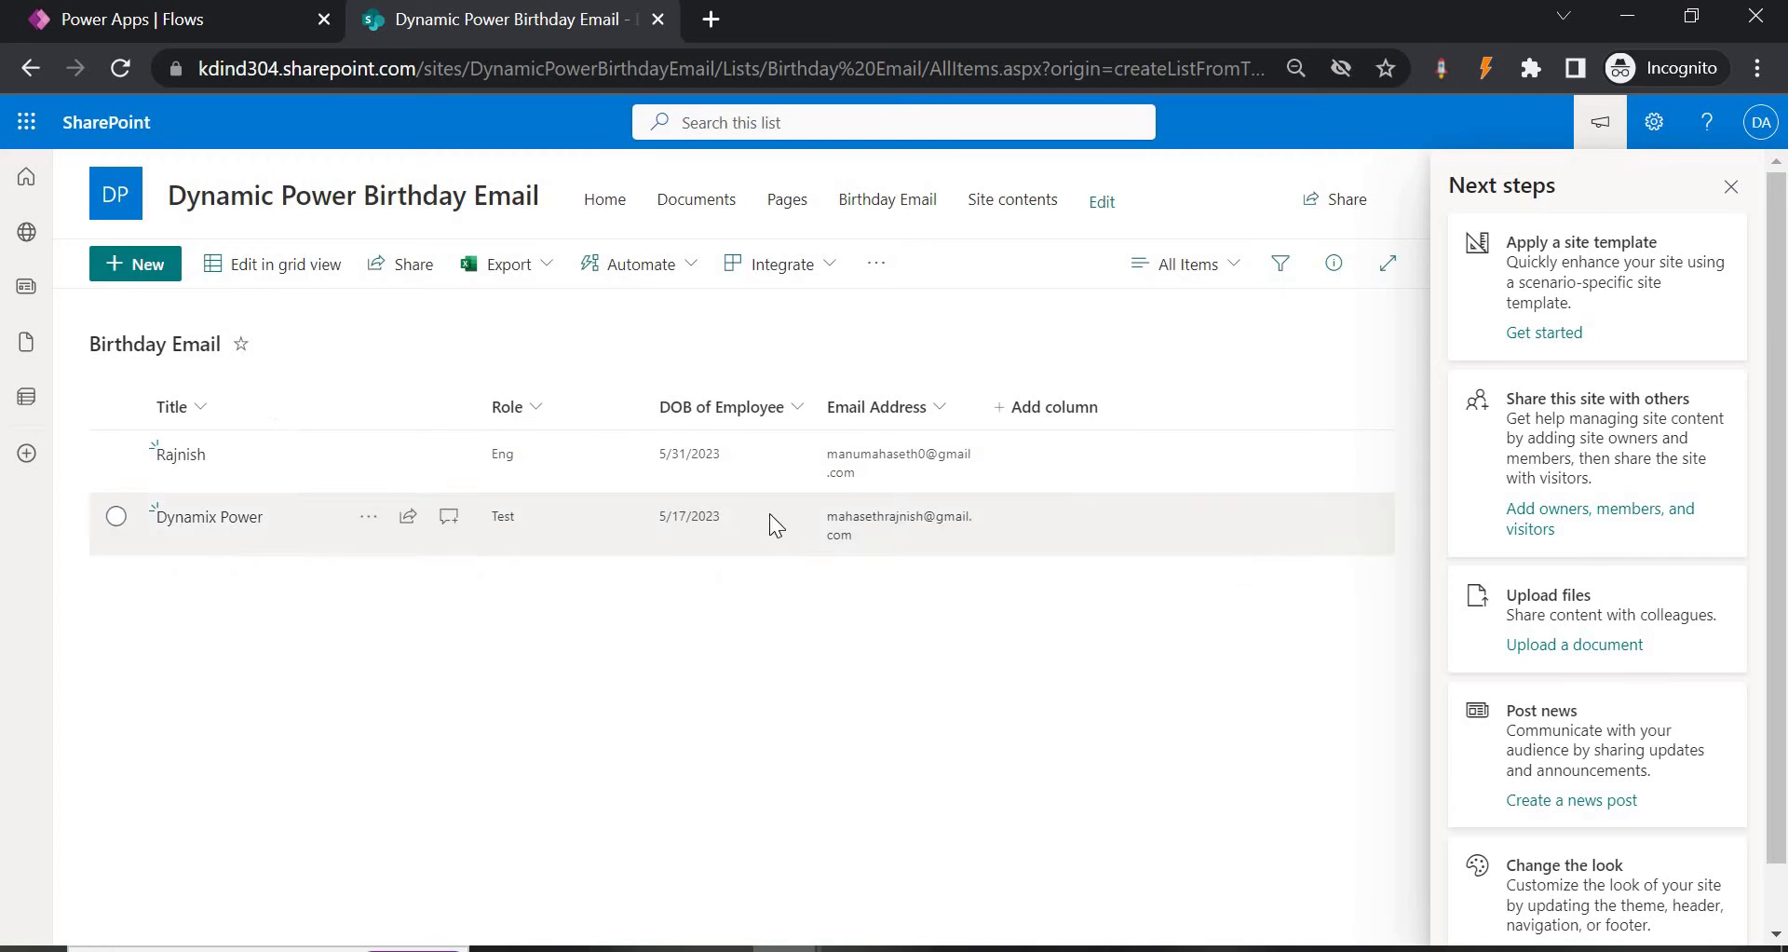
click(1373, 400)
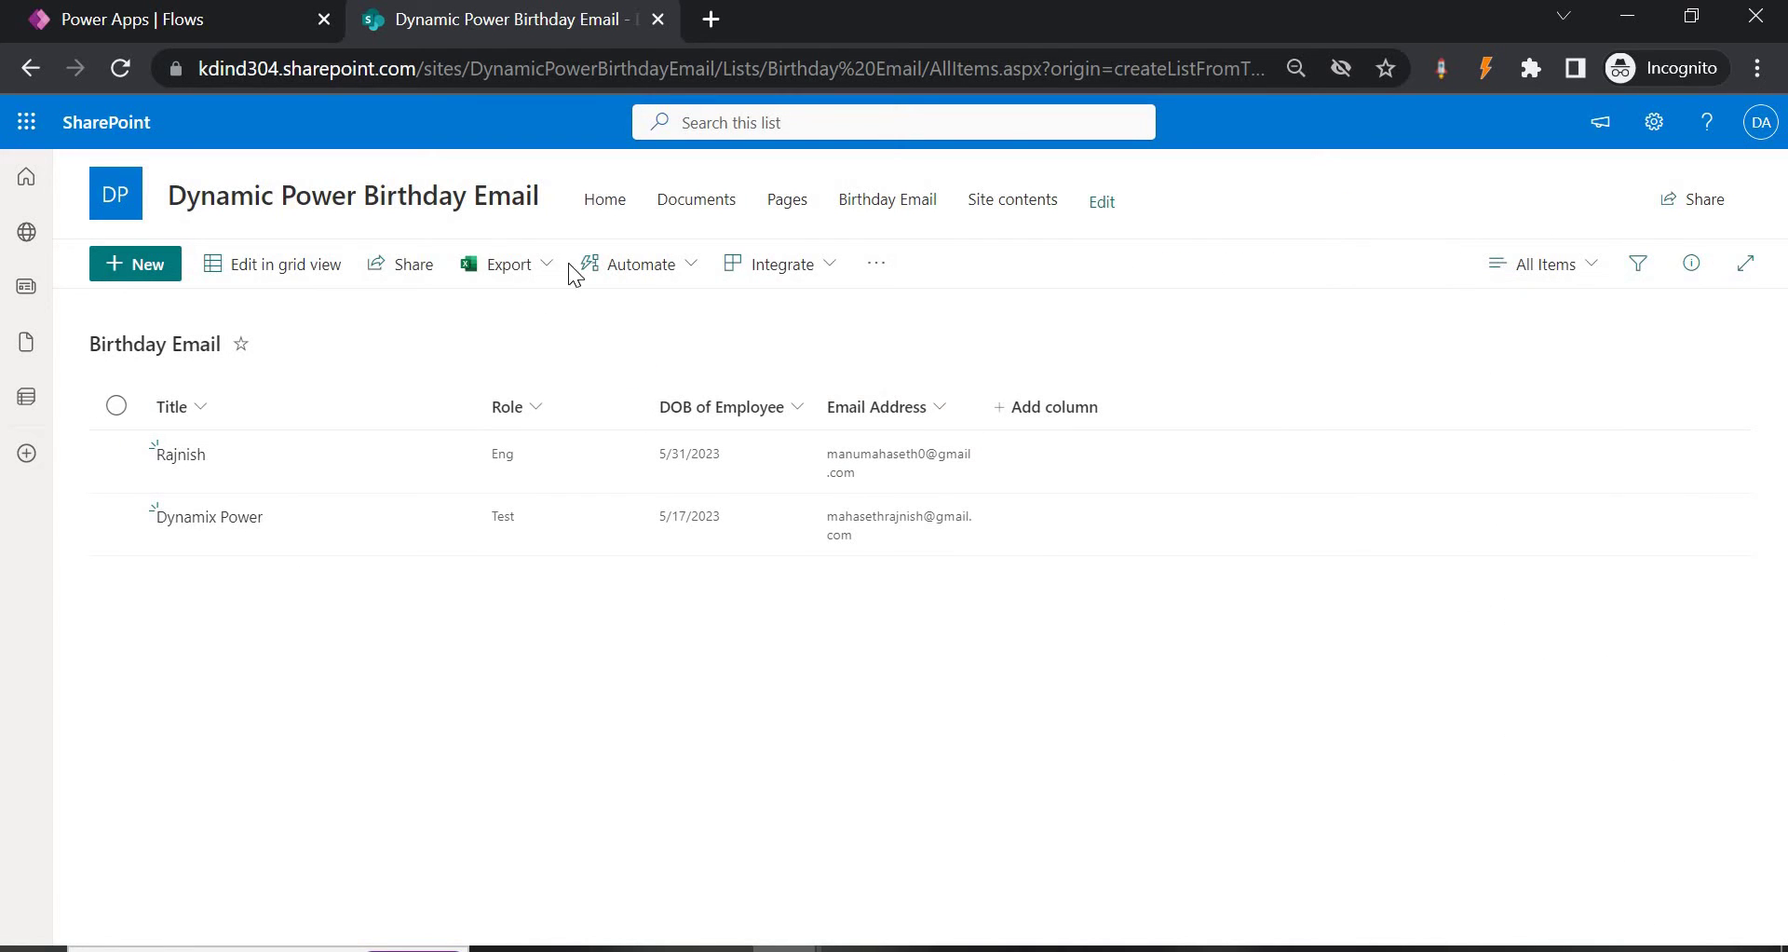
View the recently visited sites from My Sites, then return to the Dynamix Power Birthday Email flow.
click(606, 200)
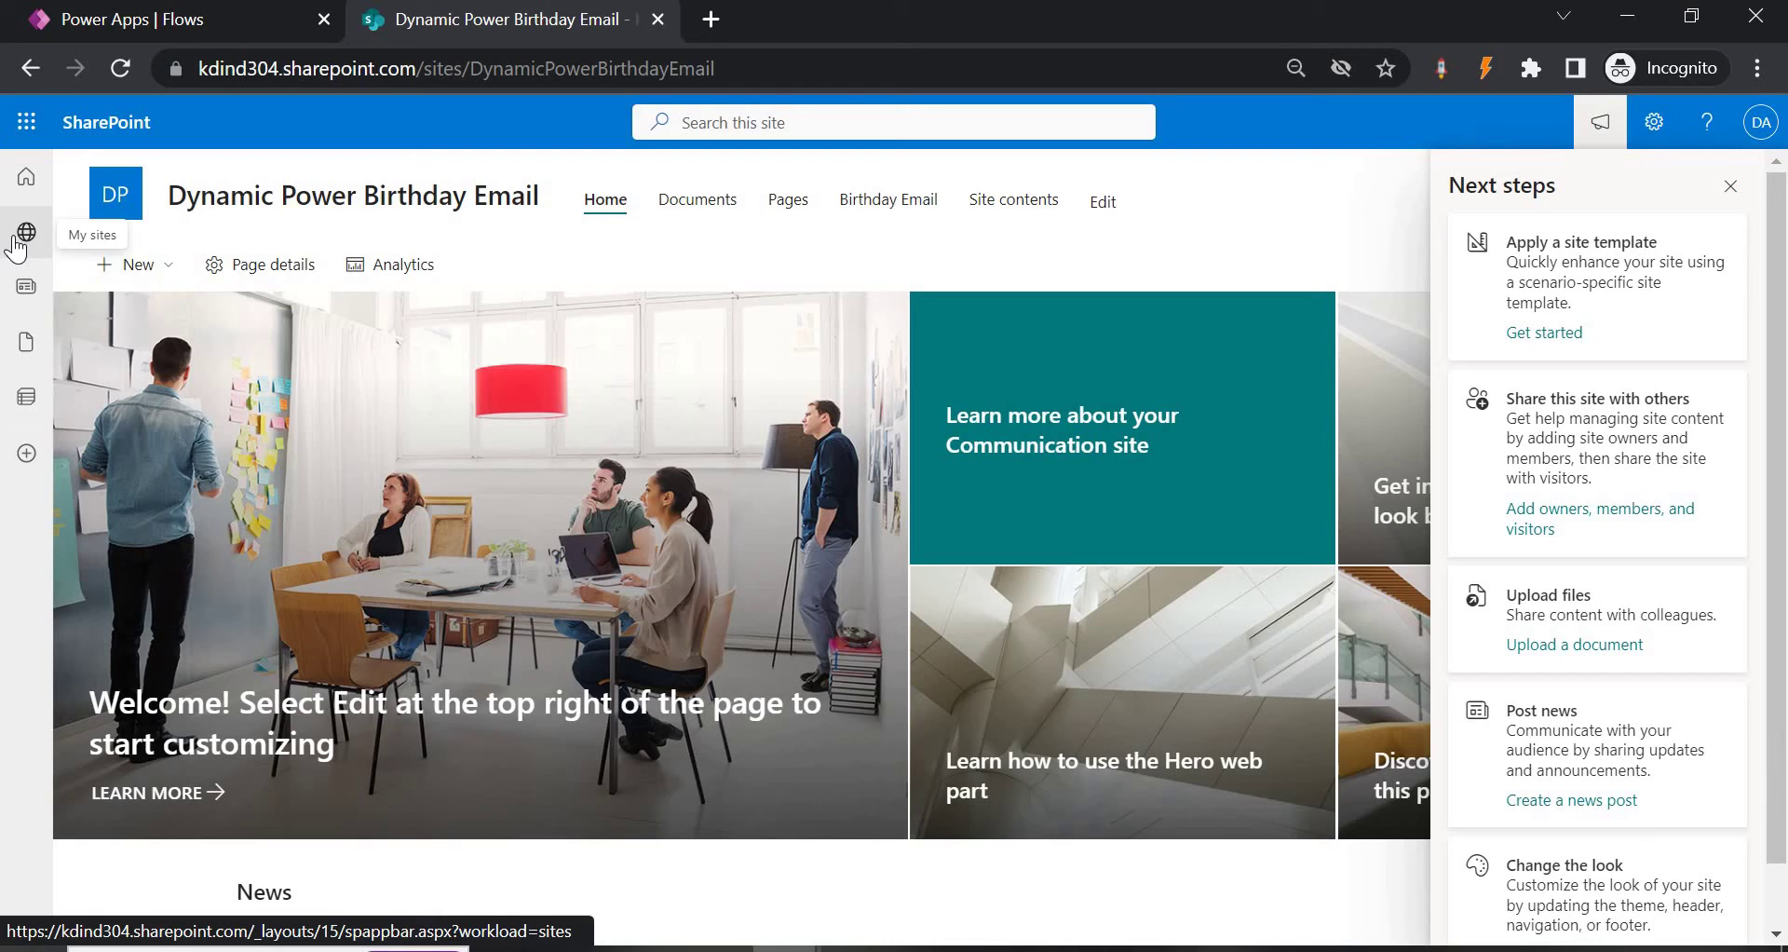
click(16, 240)
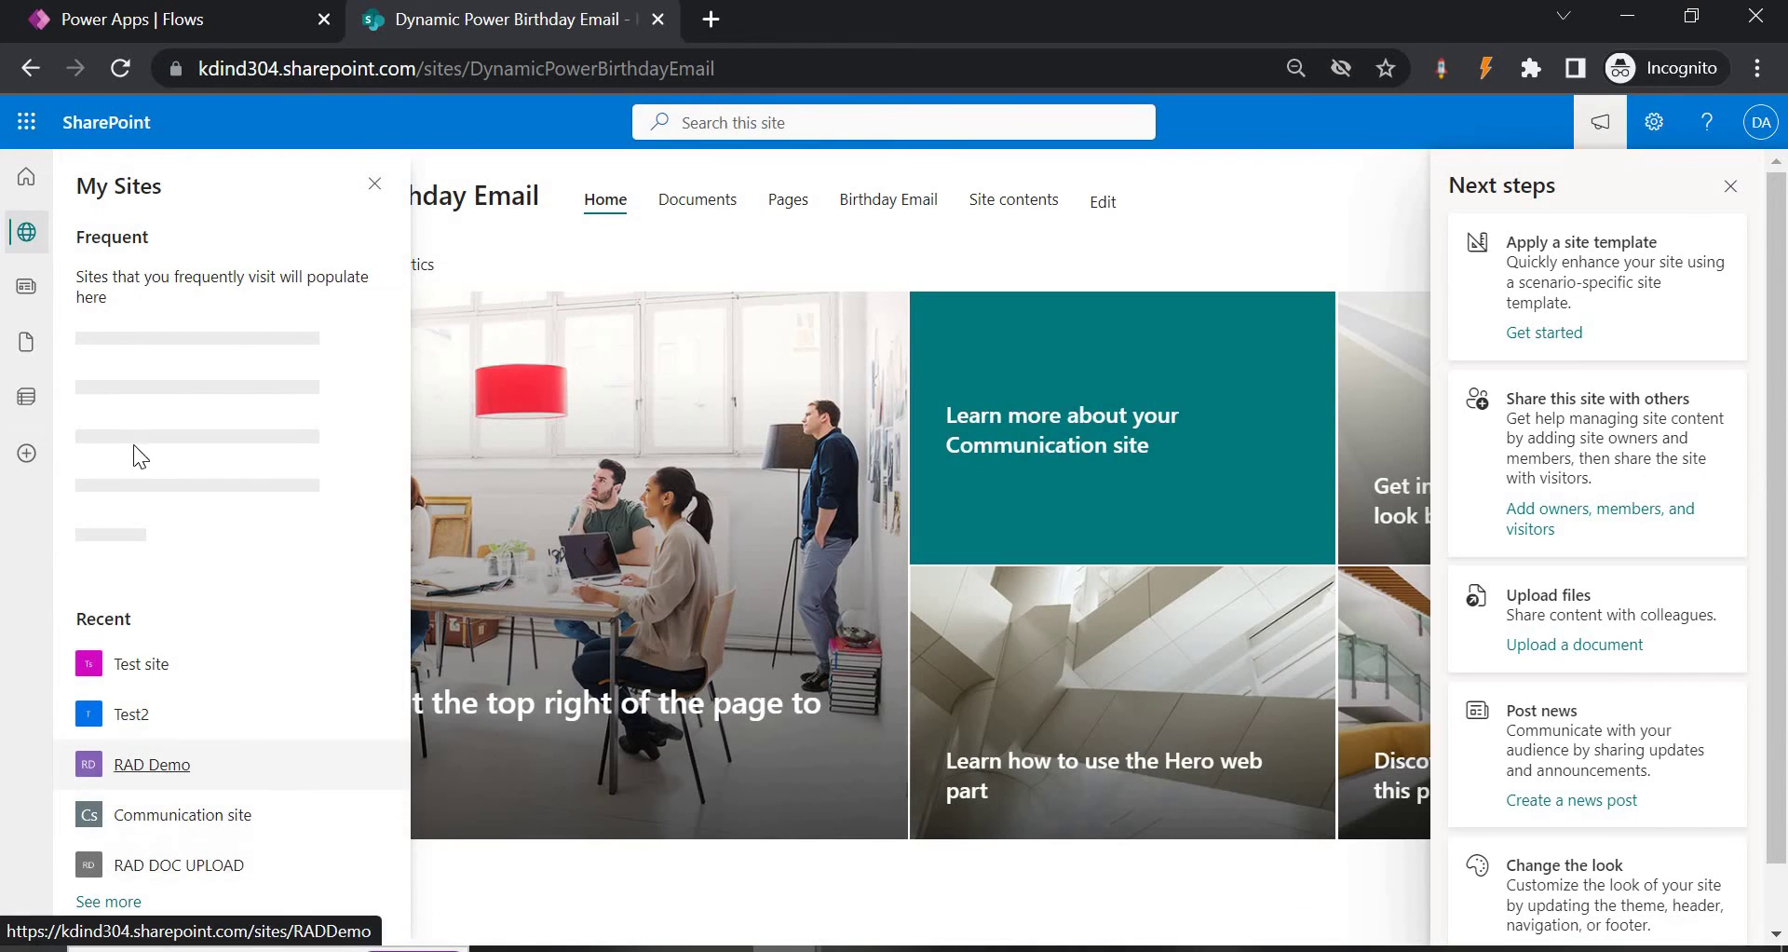
click(110, 902)
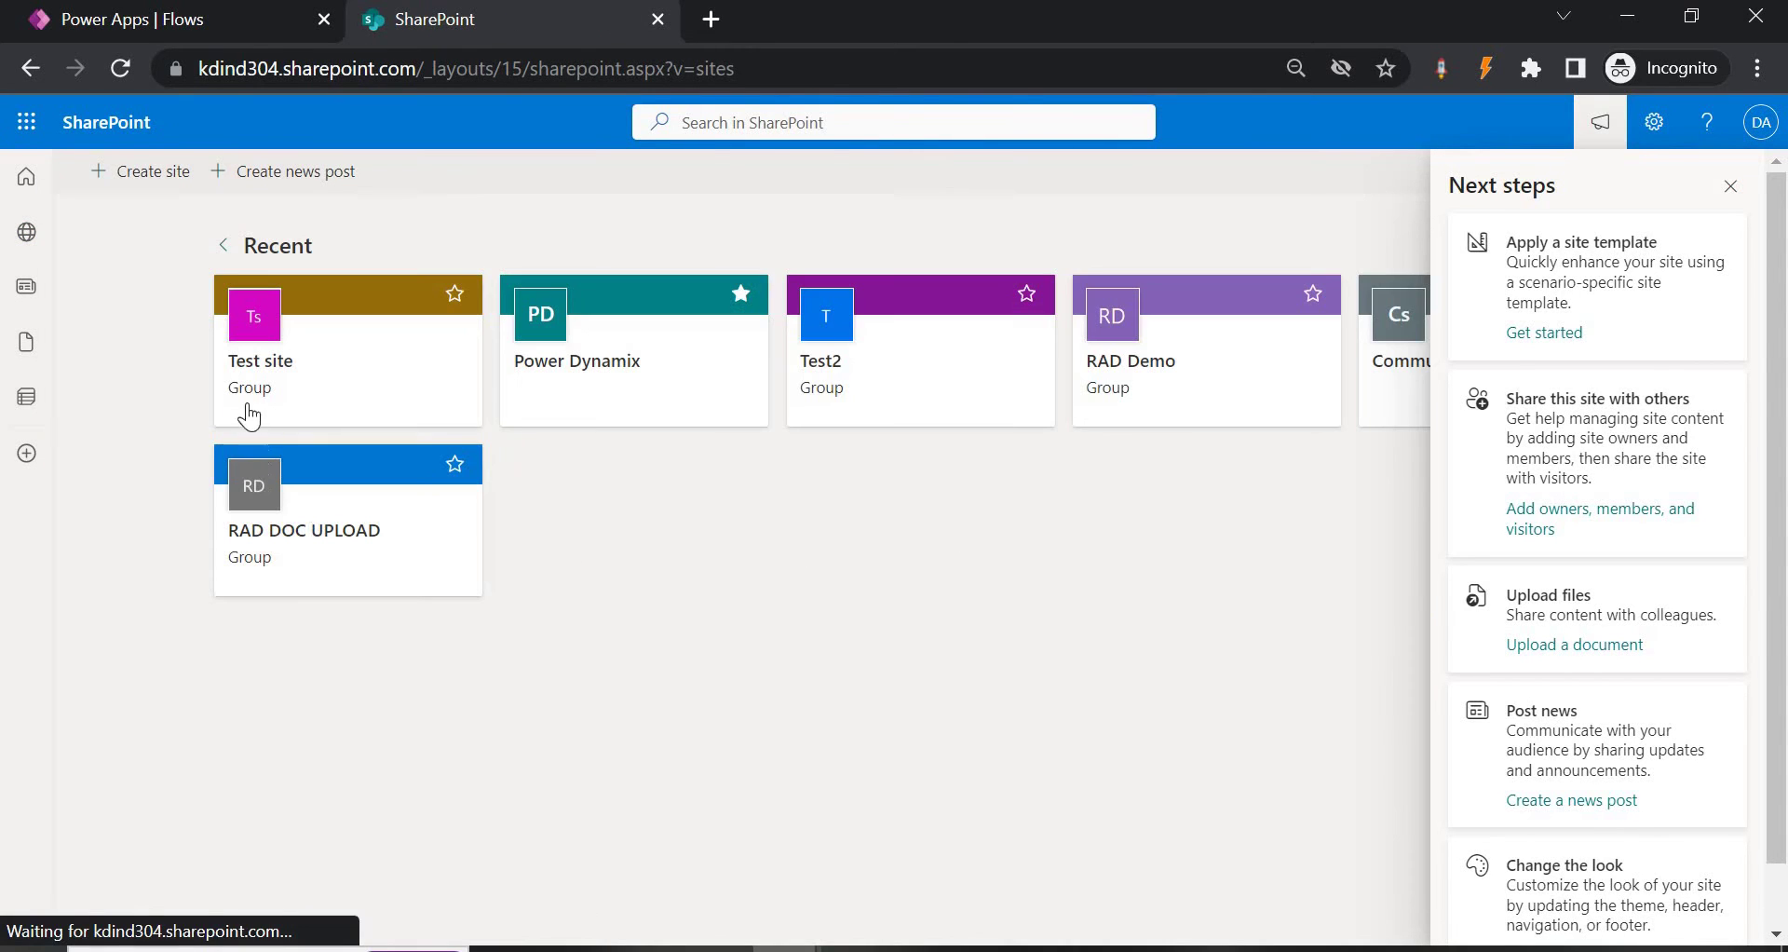
click(1731, 186)
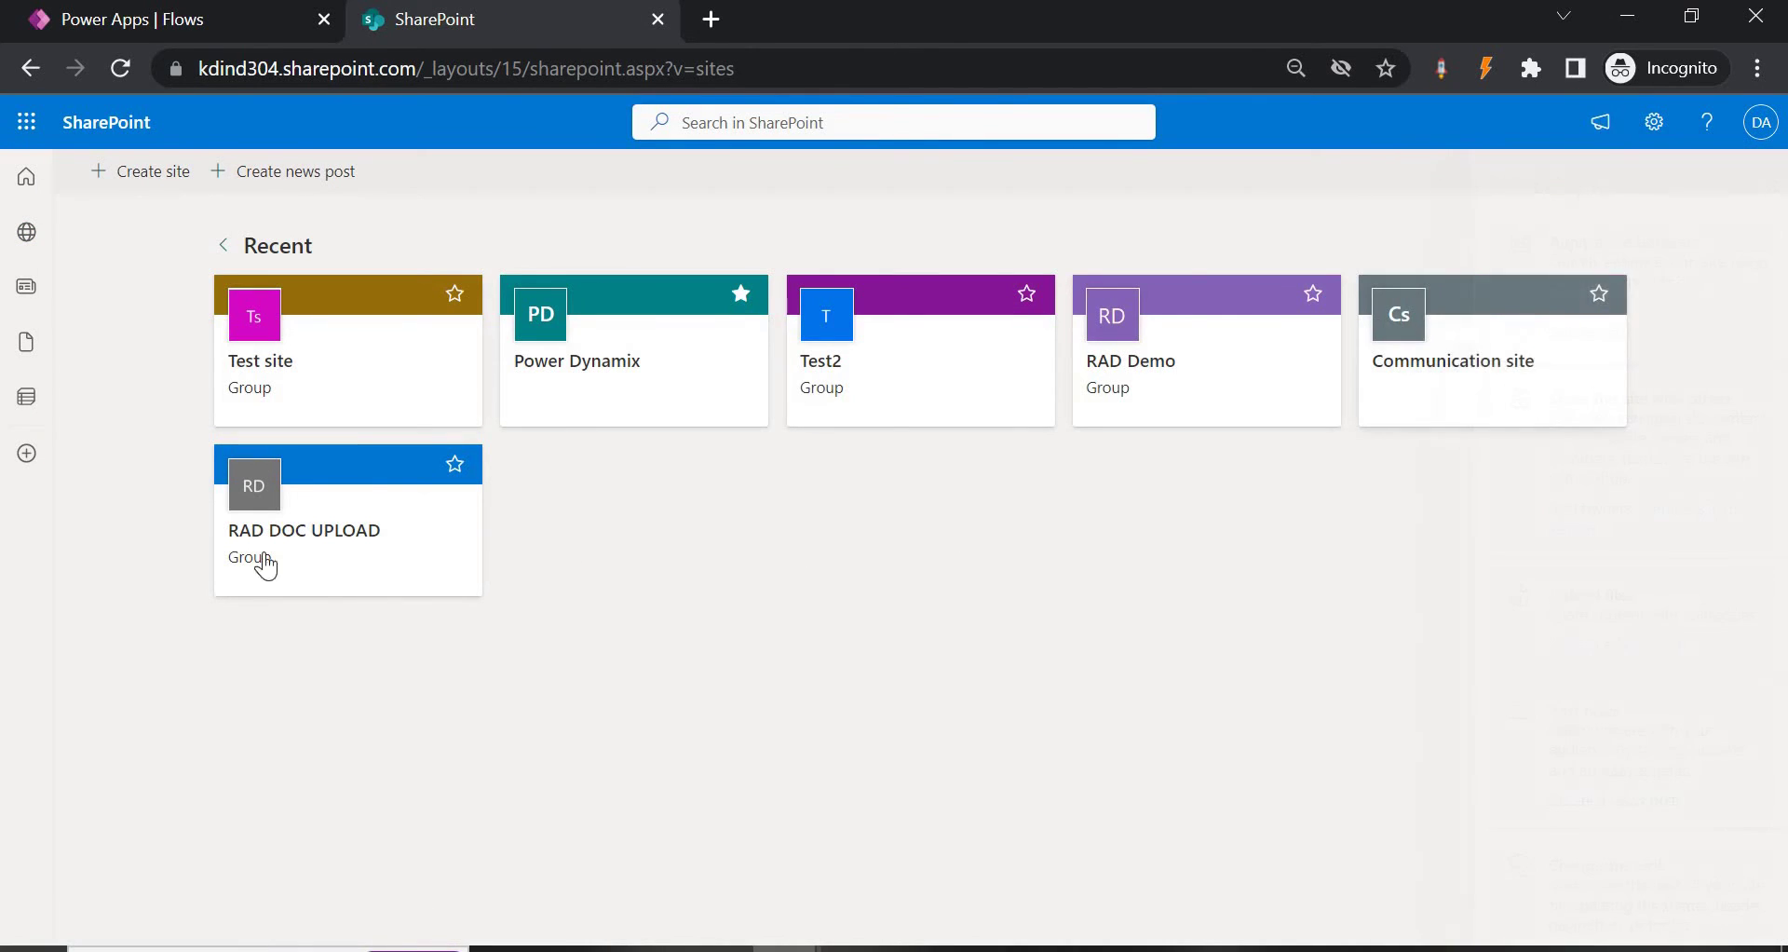
click(180, 23)
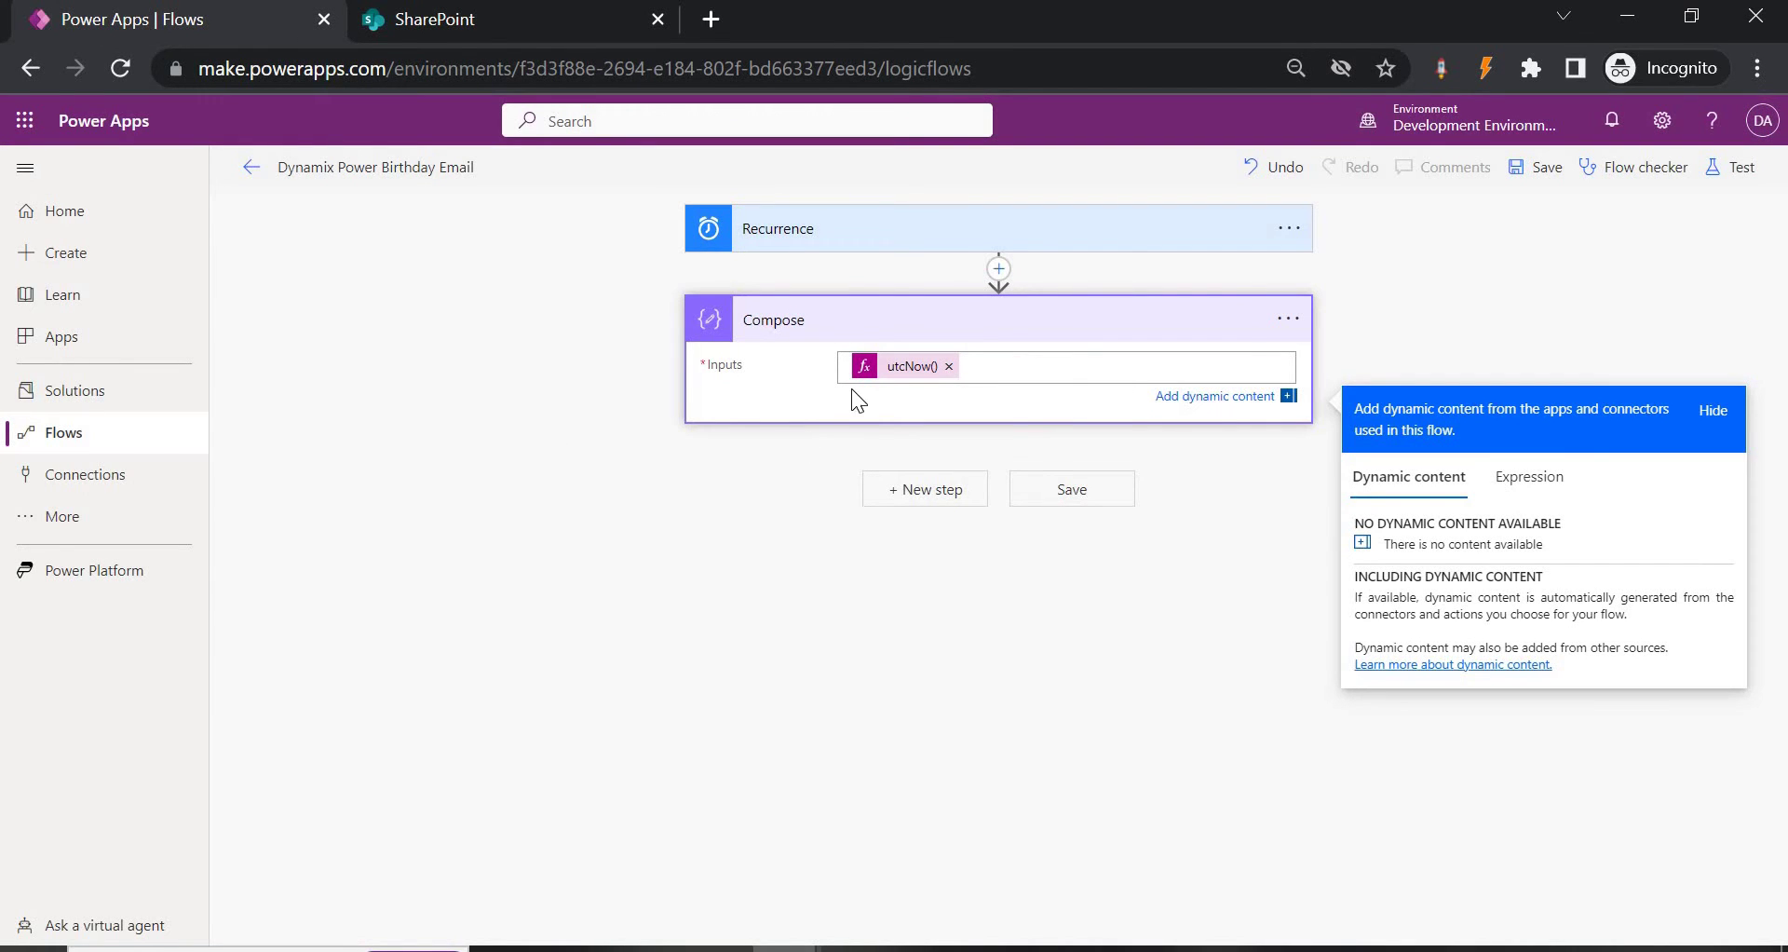
Replace the Compose input utcNow() with the expression formatDateTime(utcNow(),'MM-dd').
click(898, 372)
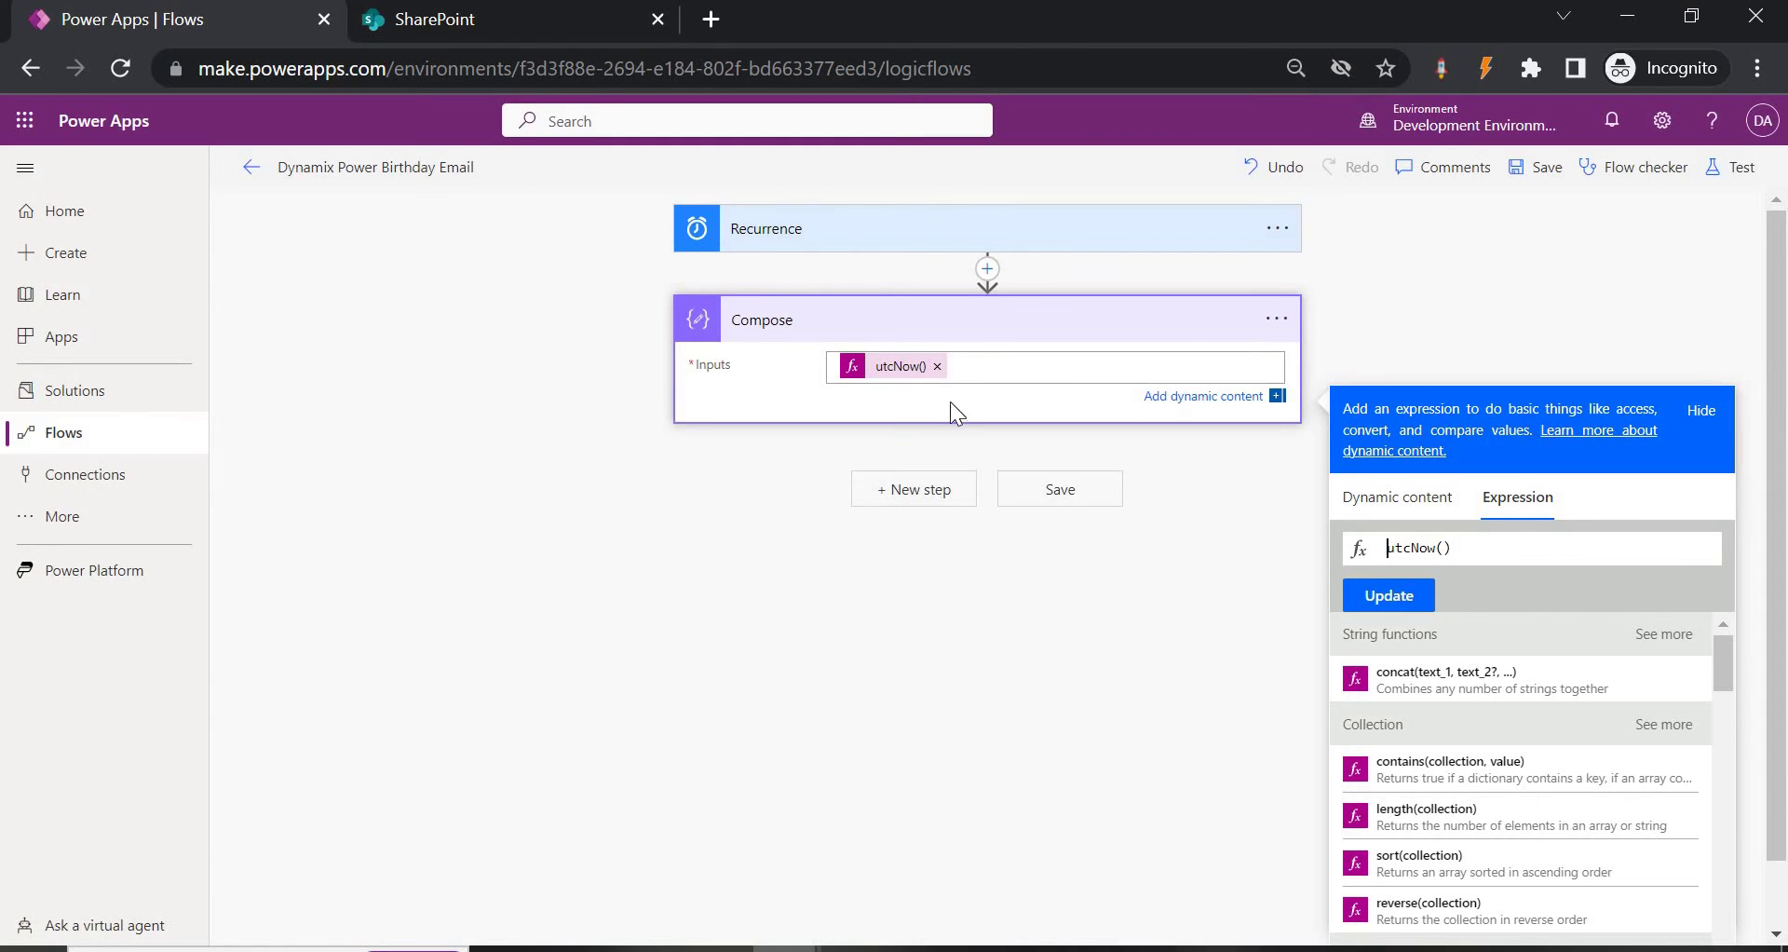
click(937, 366)
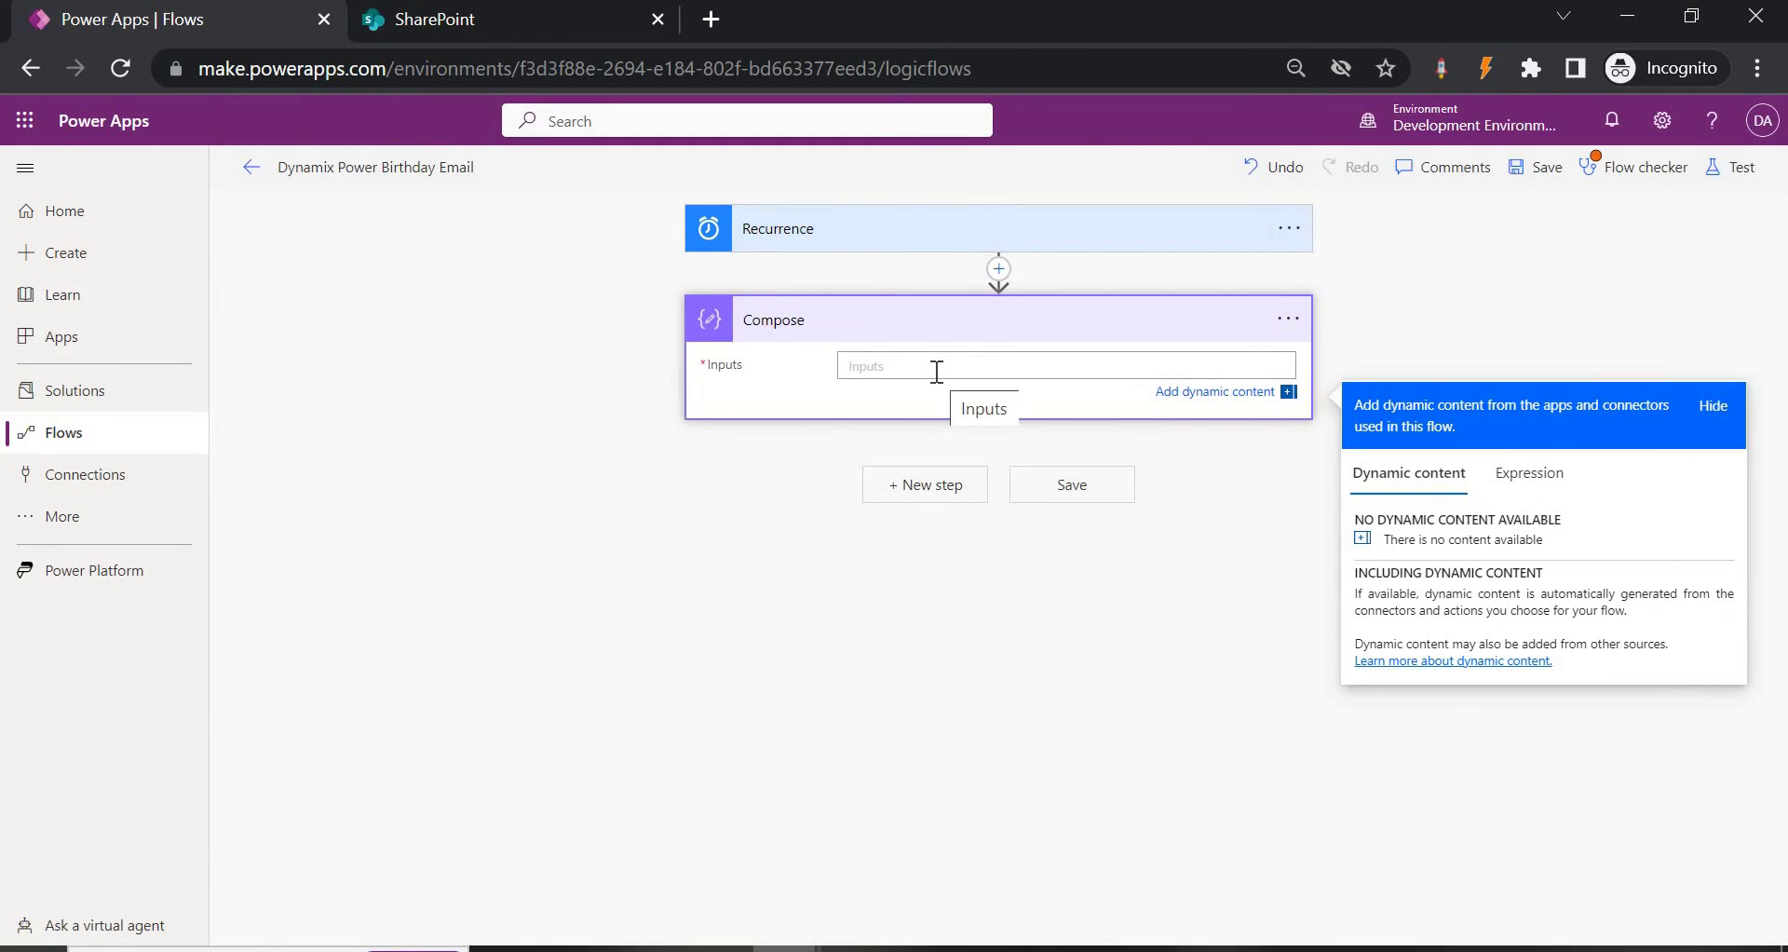
click(1528, 476)
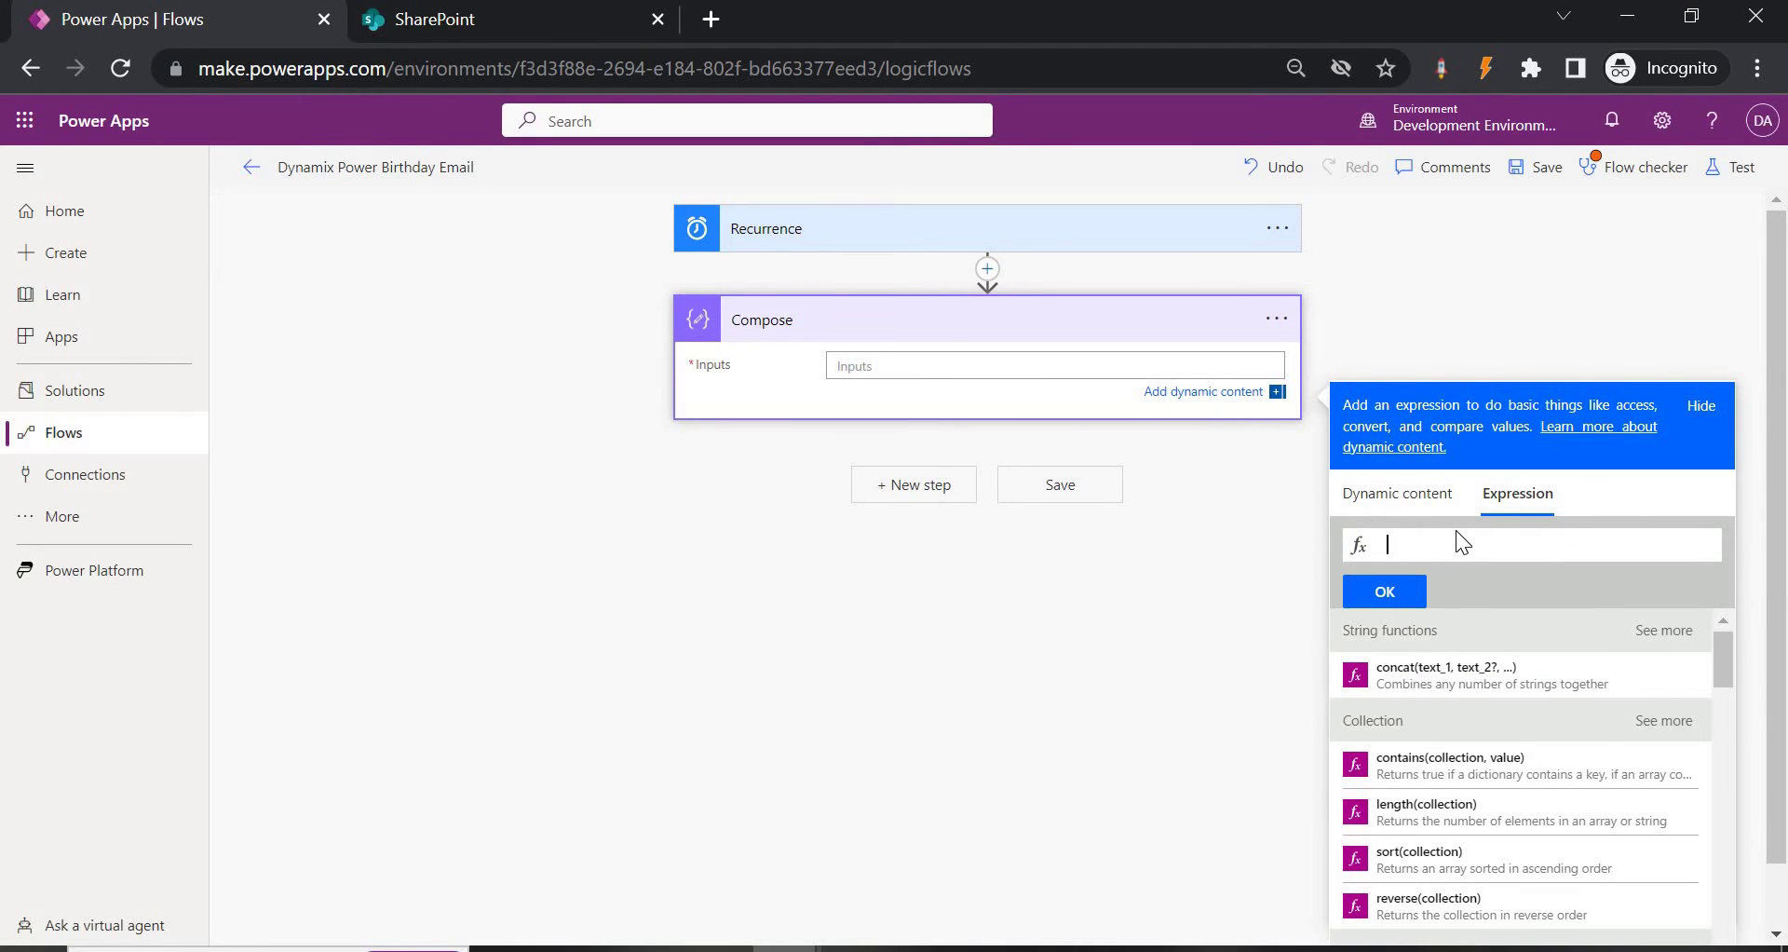
text(format)
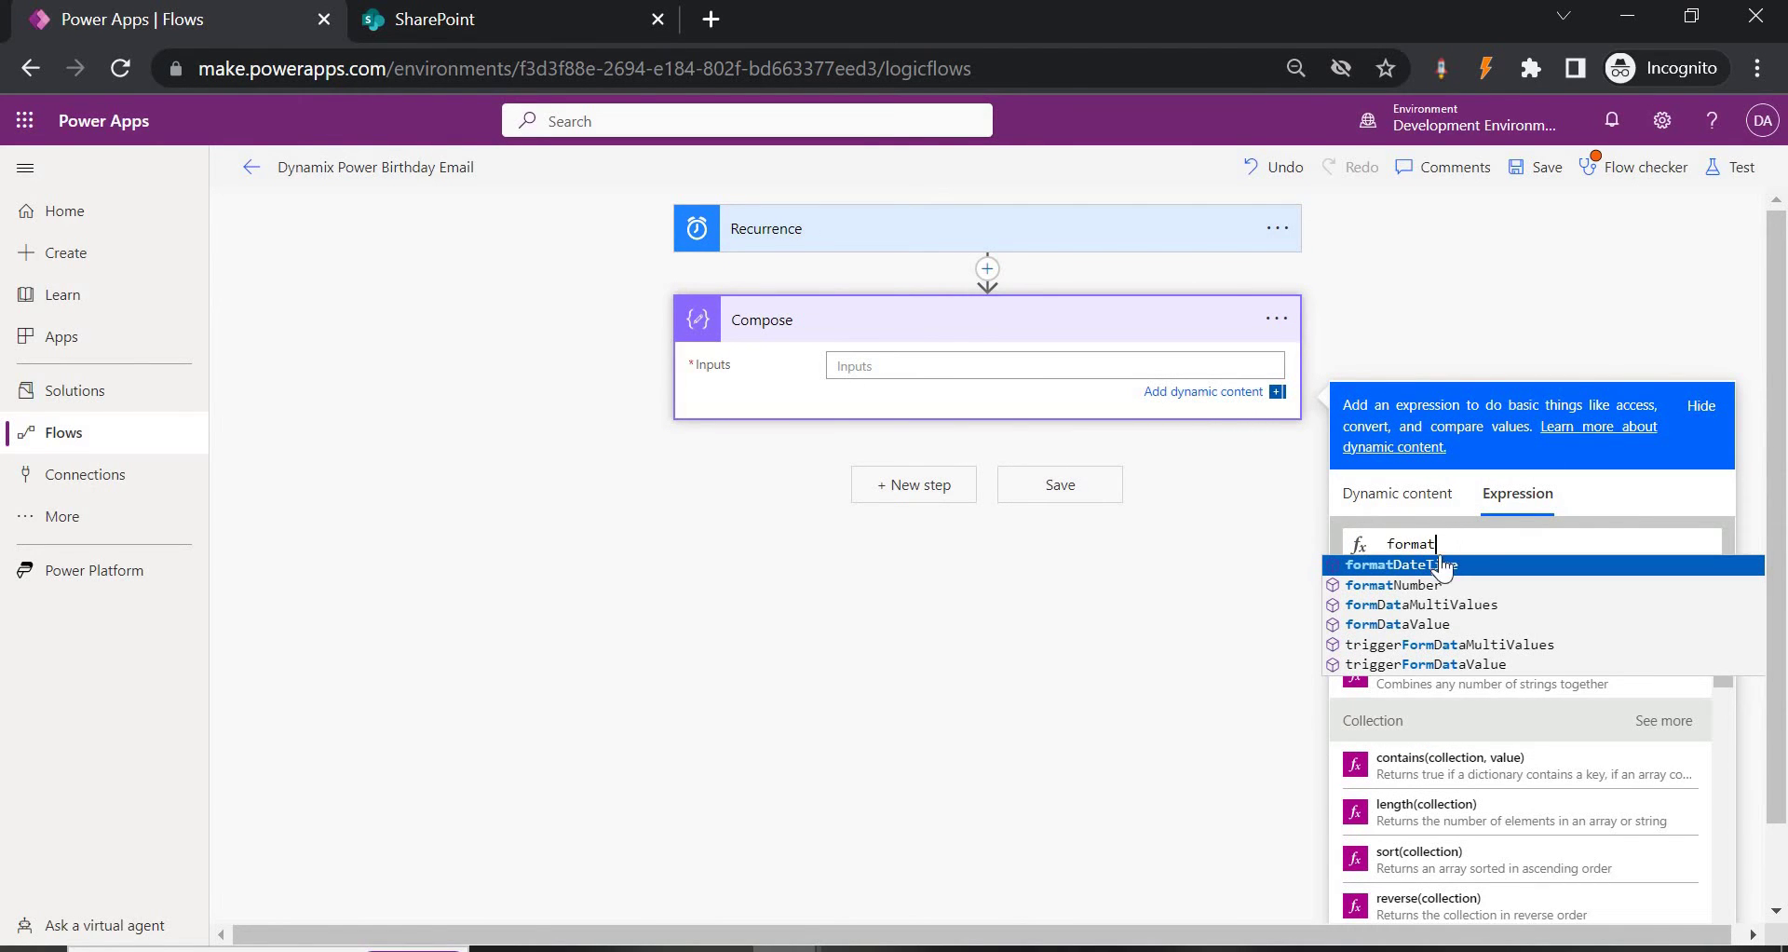
click(1453, 565)
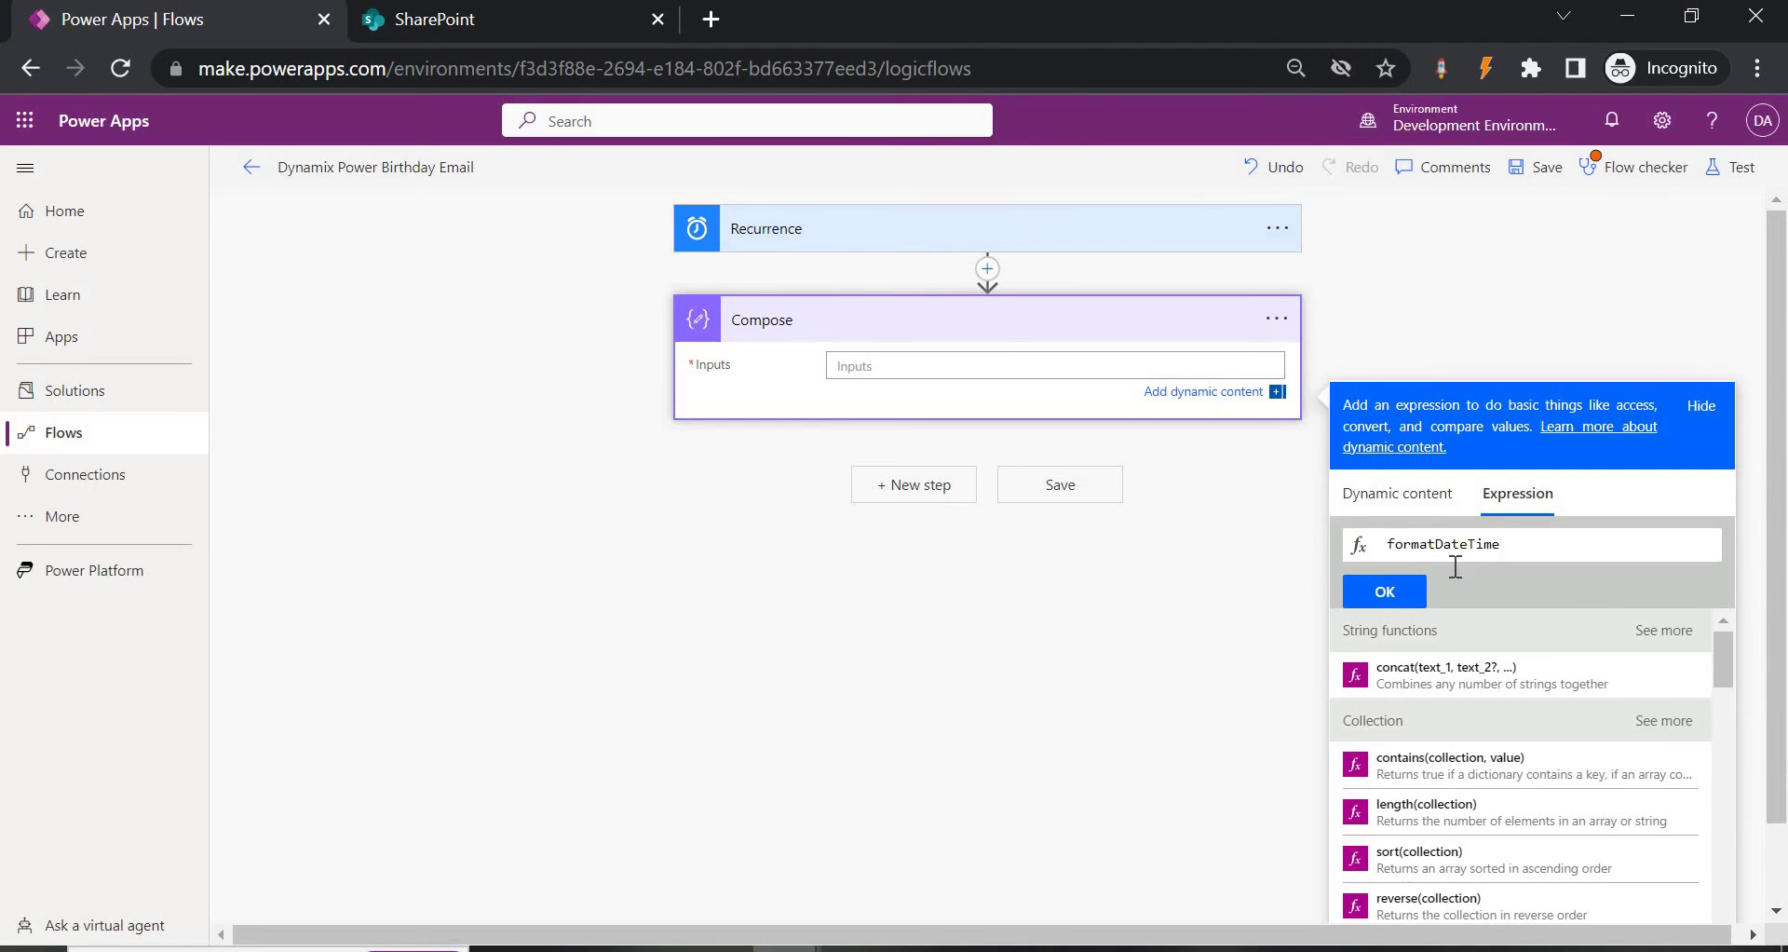
text((utc)
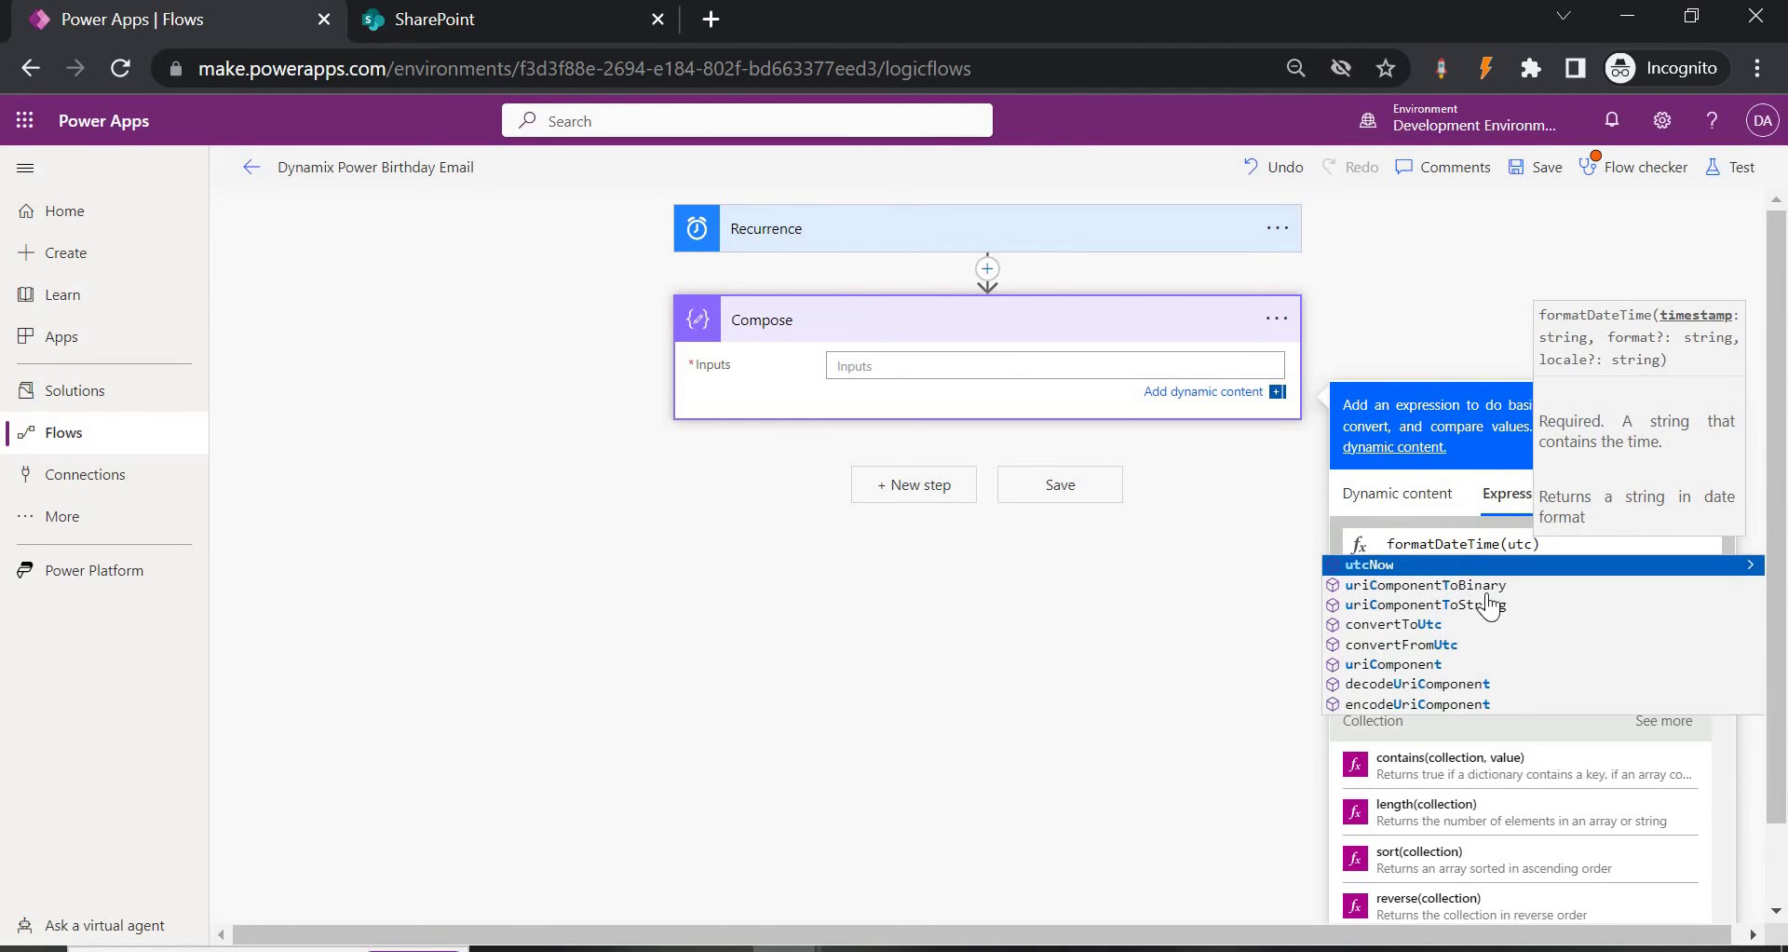
click(1466, 565)
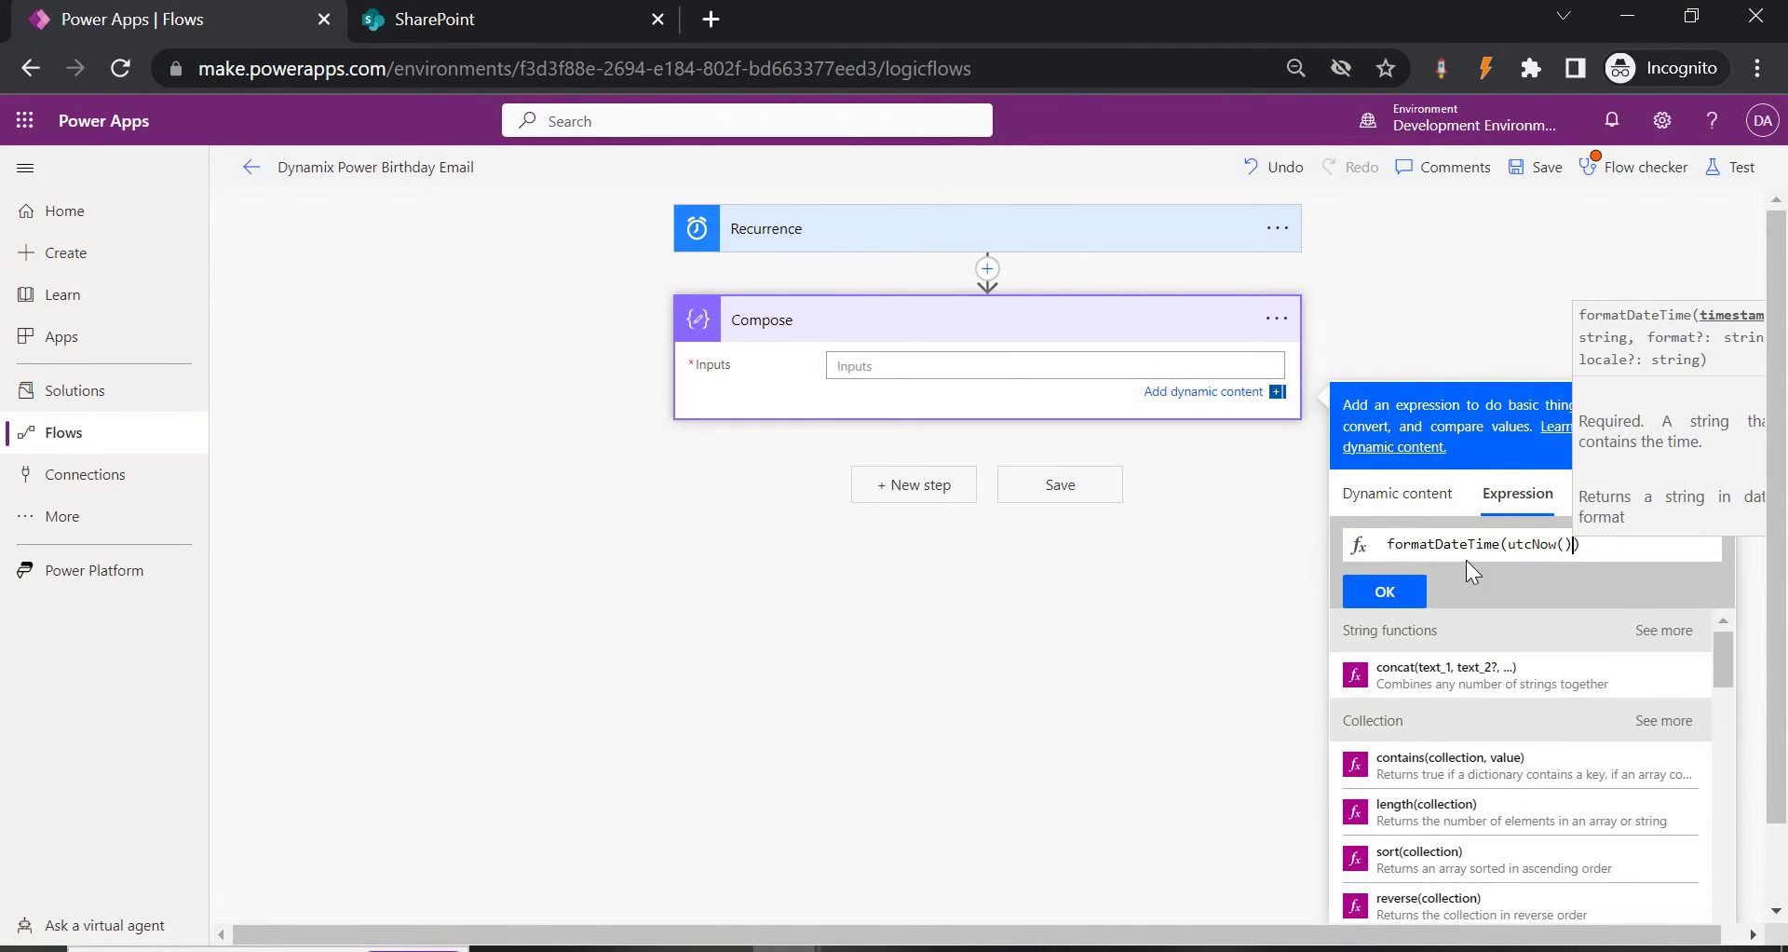
text(,'MM)
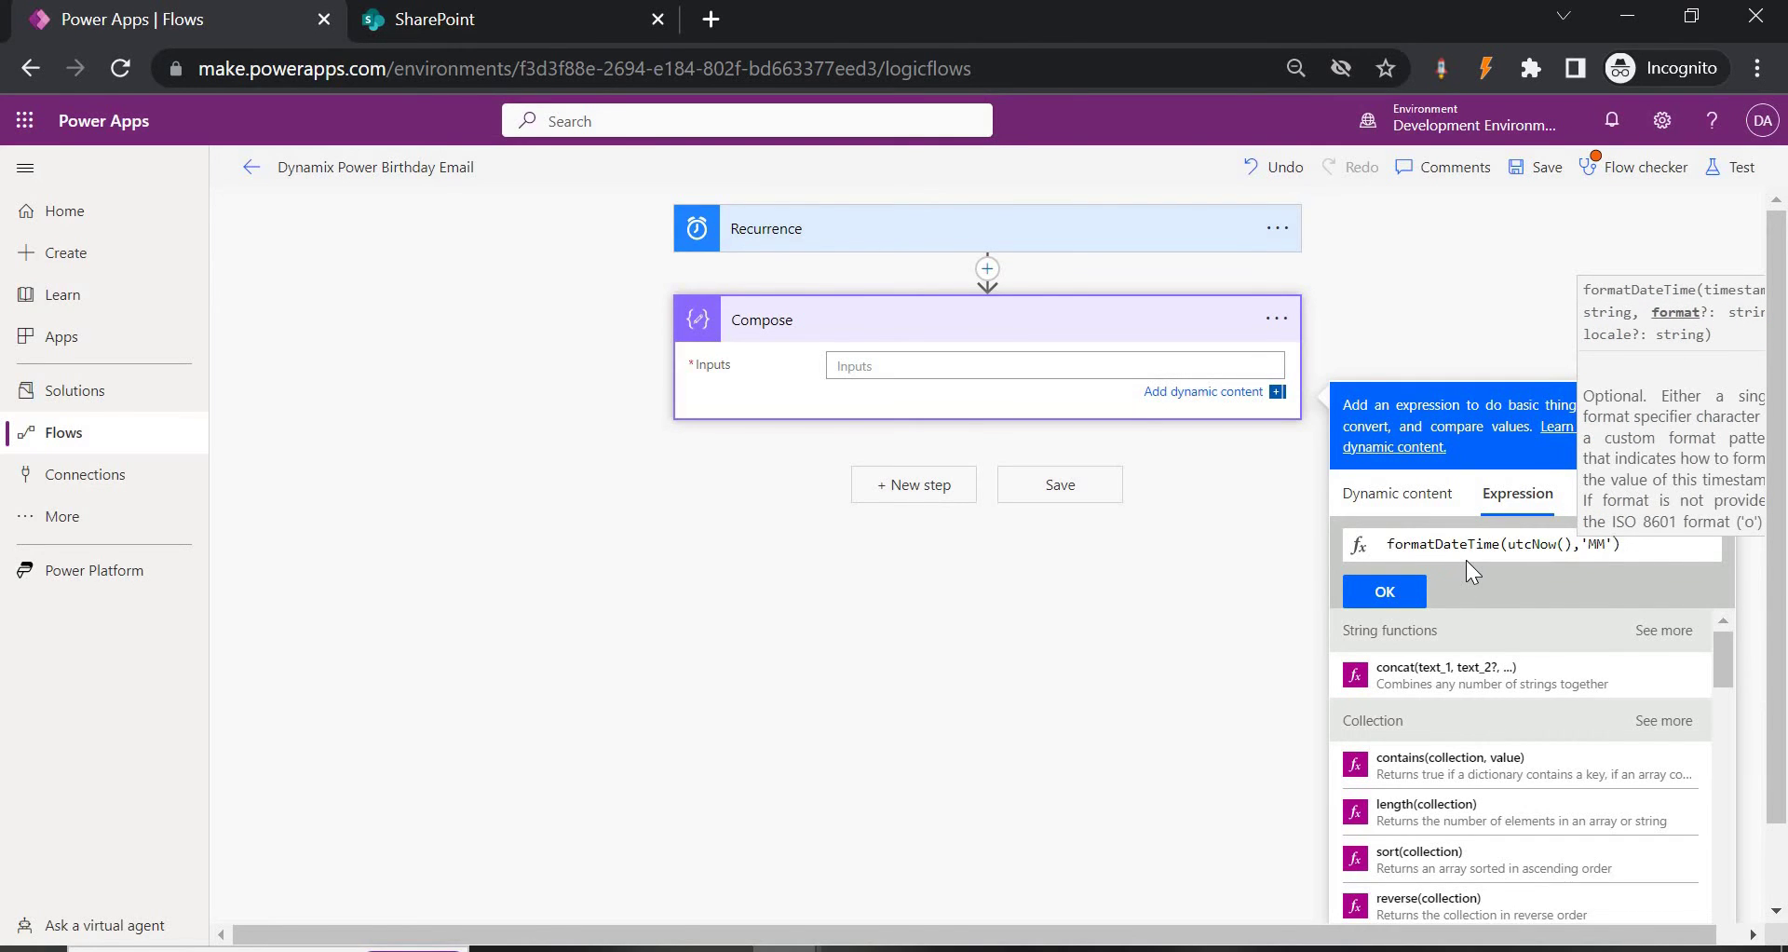
text(-dd)
click(1386, 592)
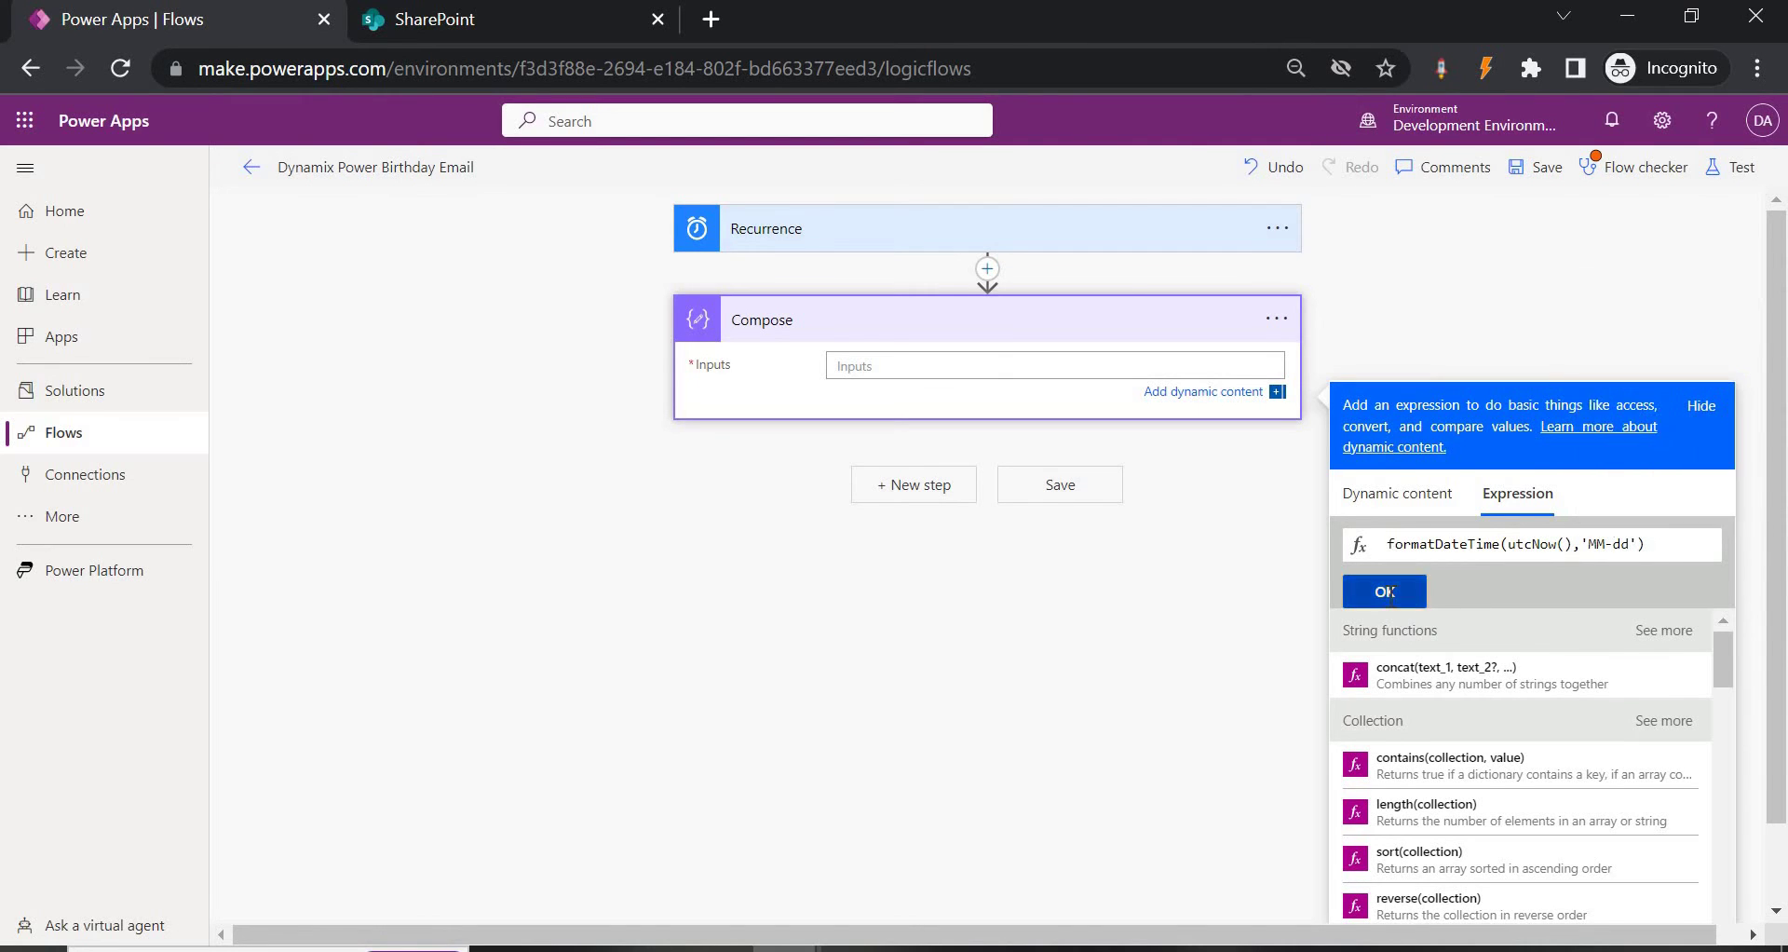
Add a SharePoint Get items step below Compose.
click(961, 500)
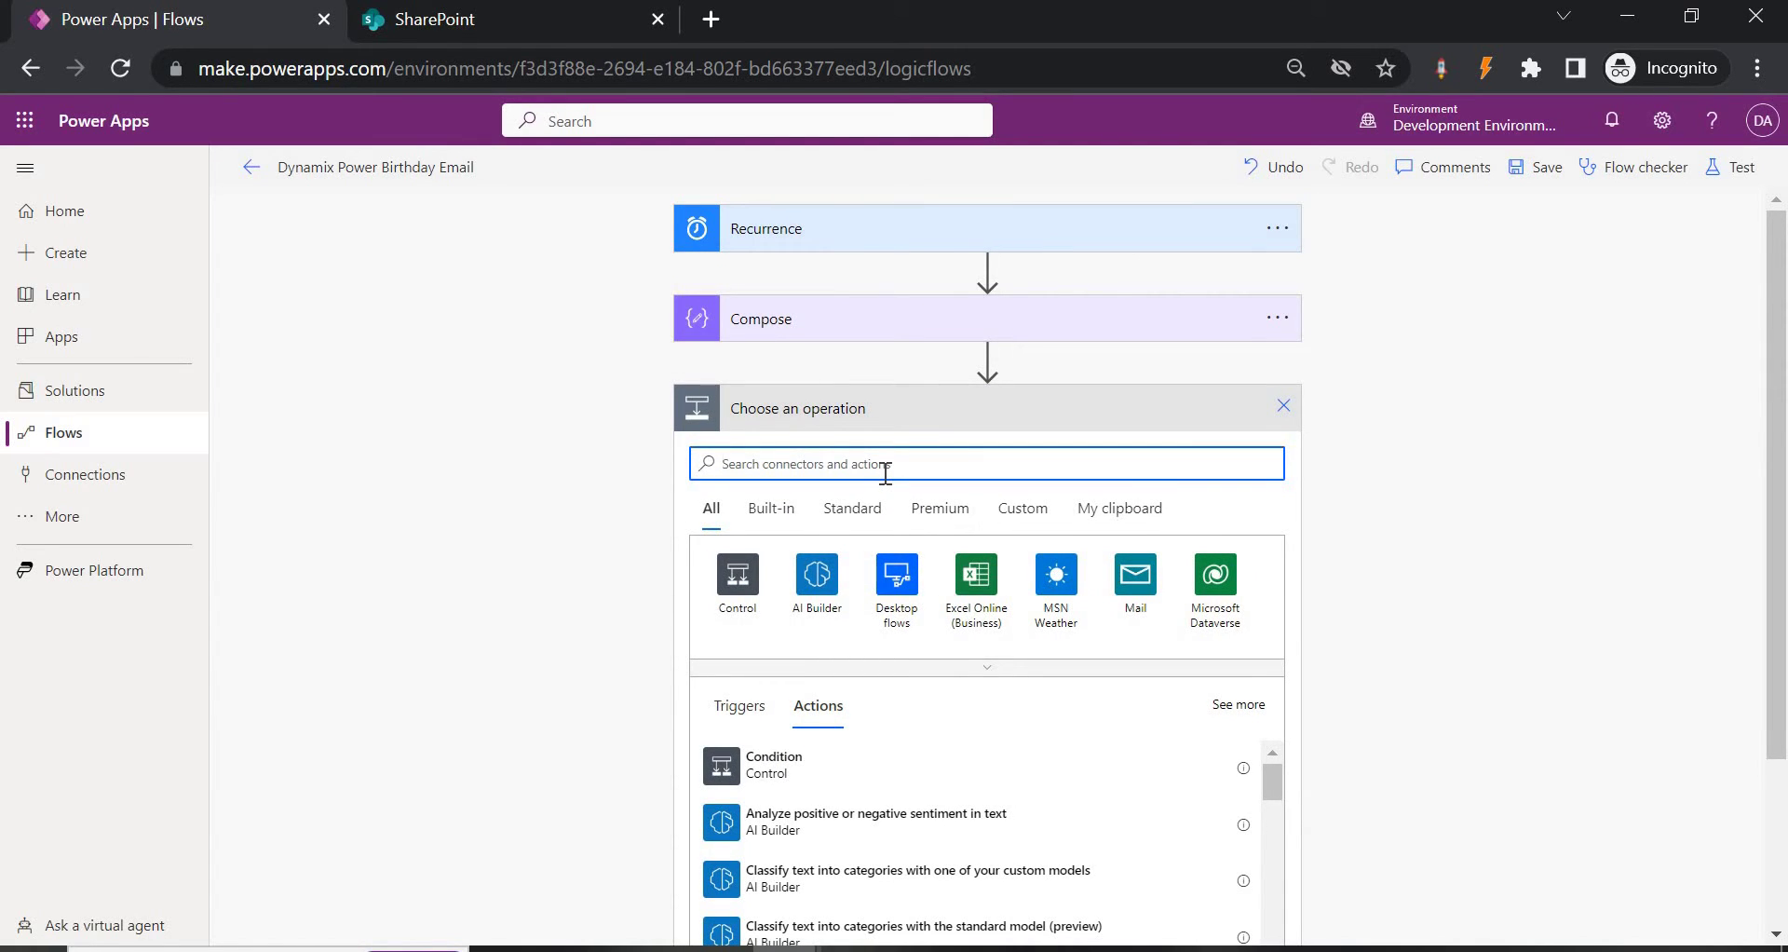
text(get items)
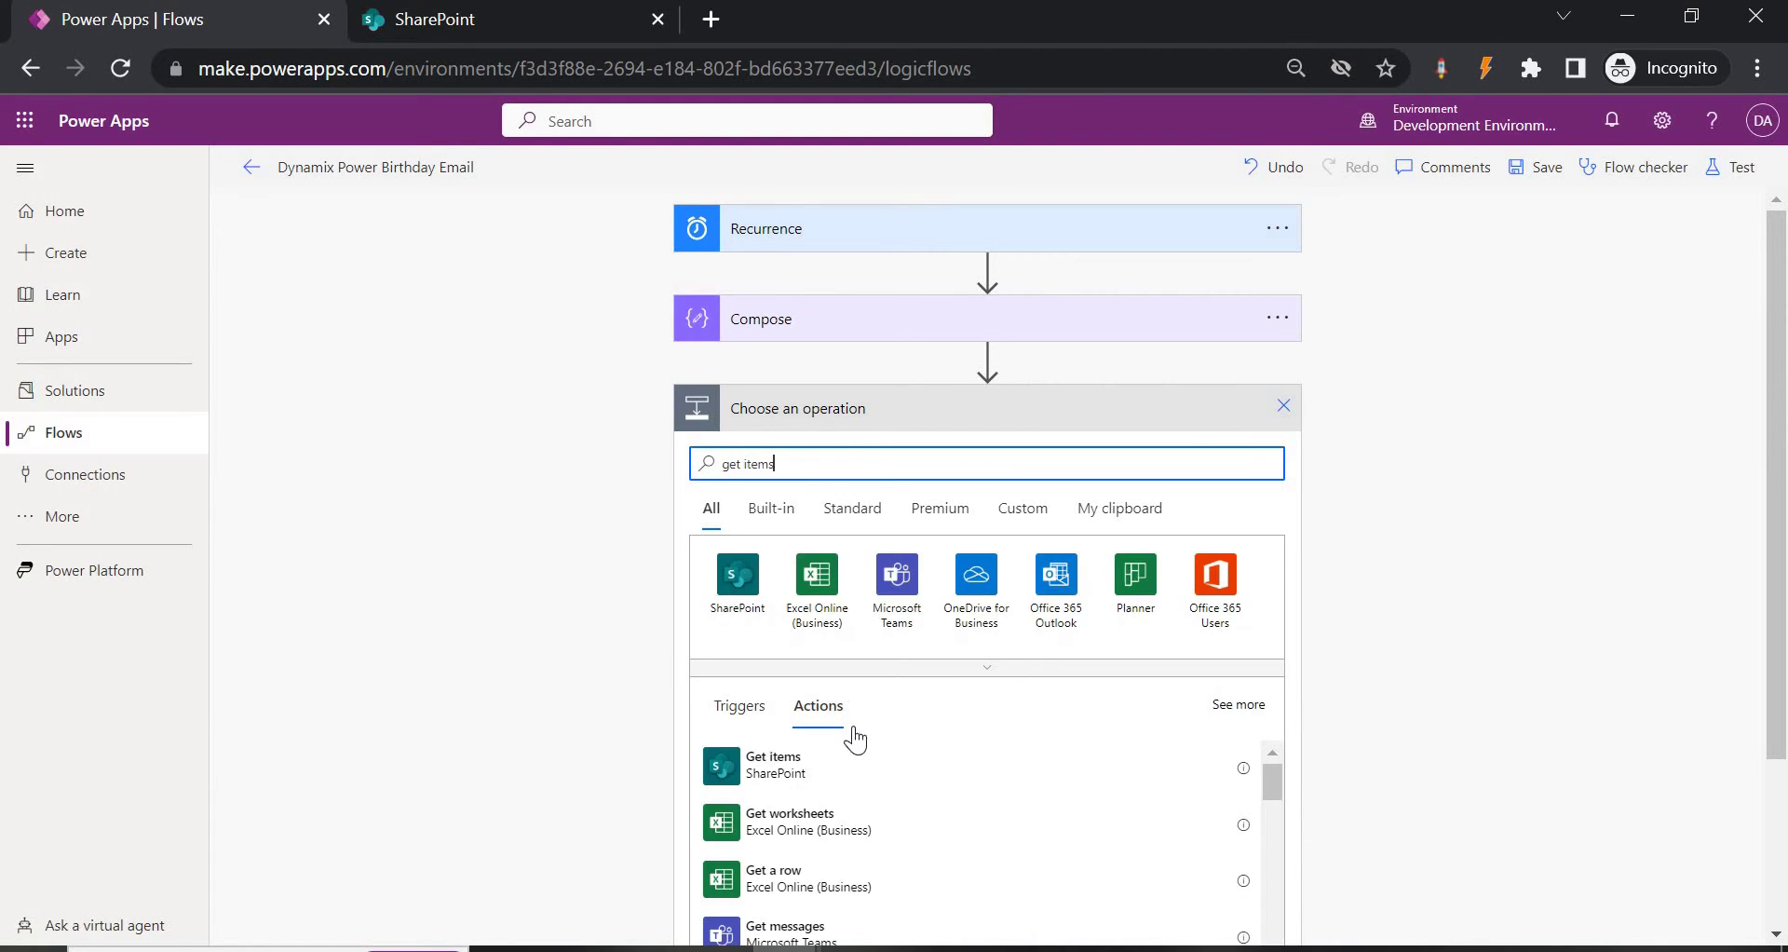
click(803, 786)
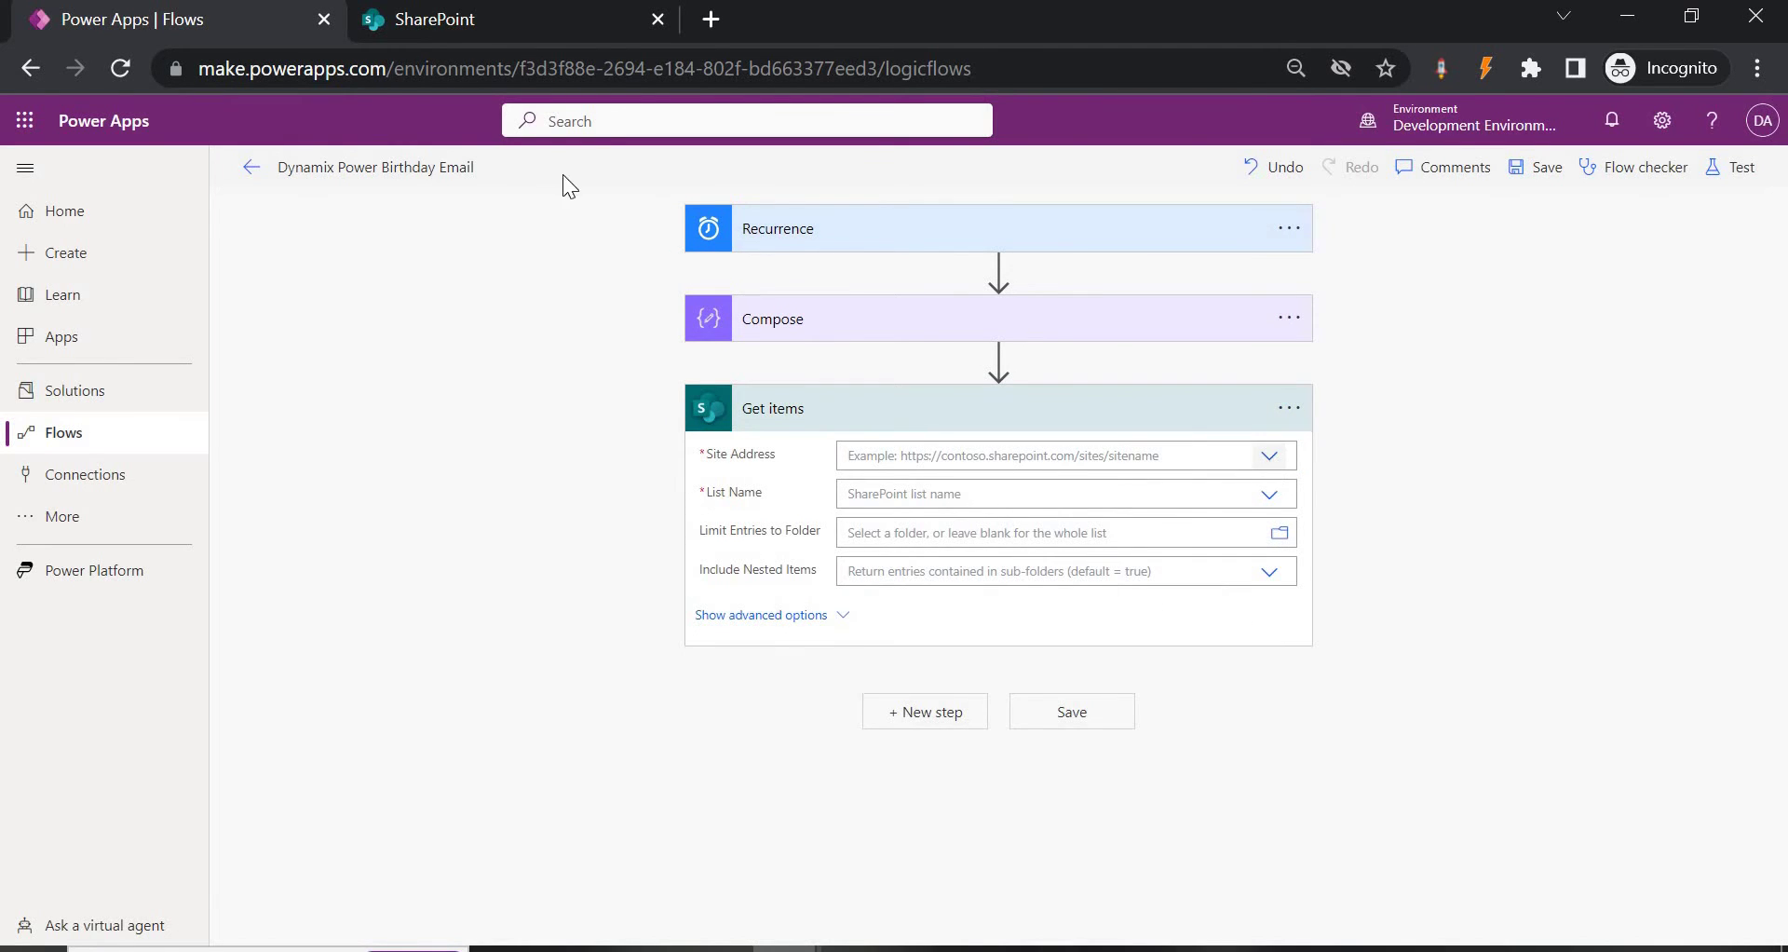
Reload the SharePoint sites page, compare Get items' Site Address options, and open Power Dynamix.
click(466, 26)
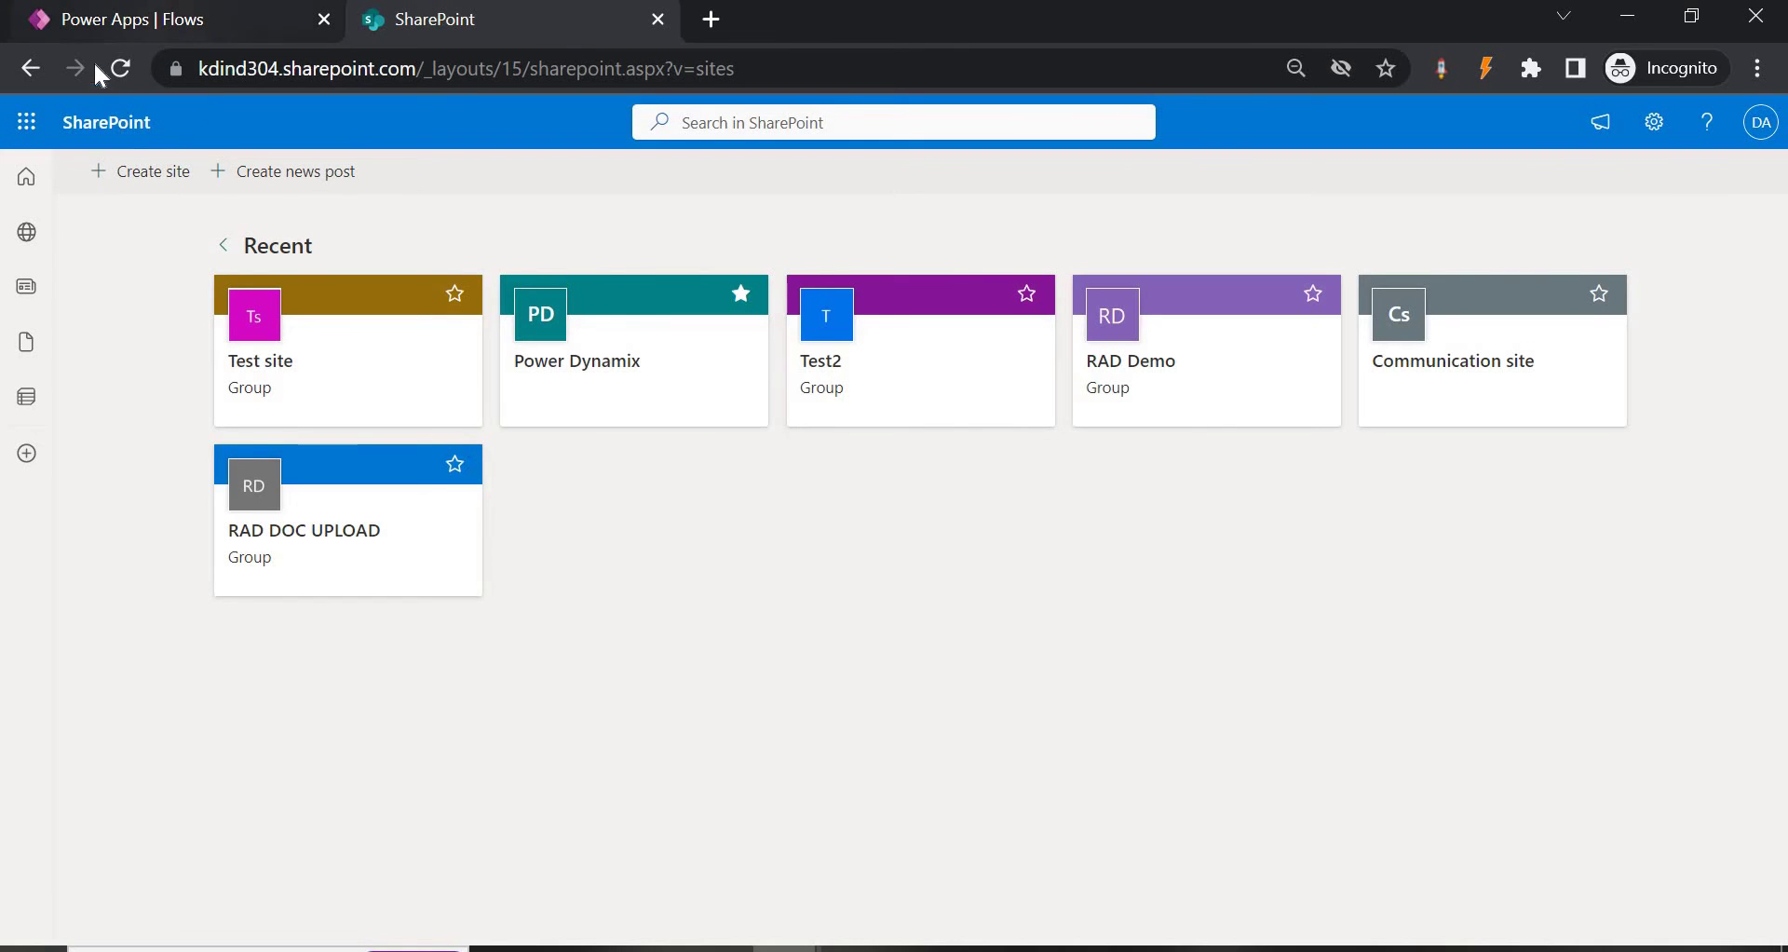
click(119, 70)
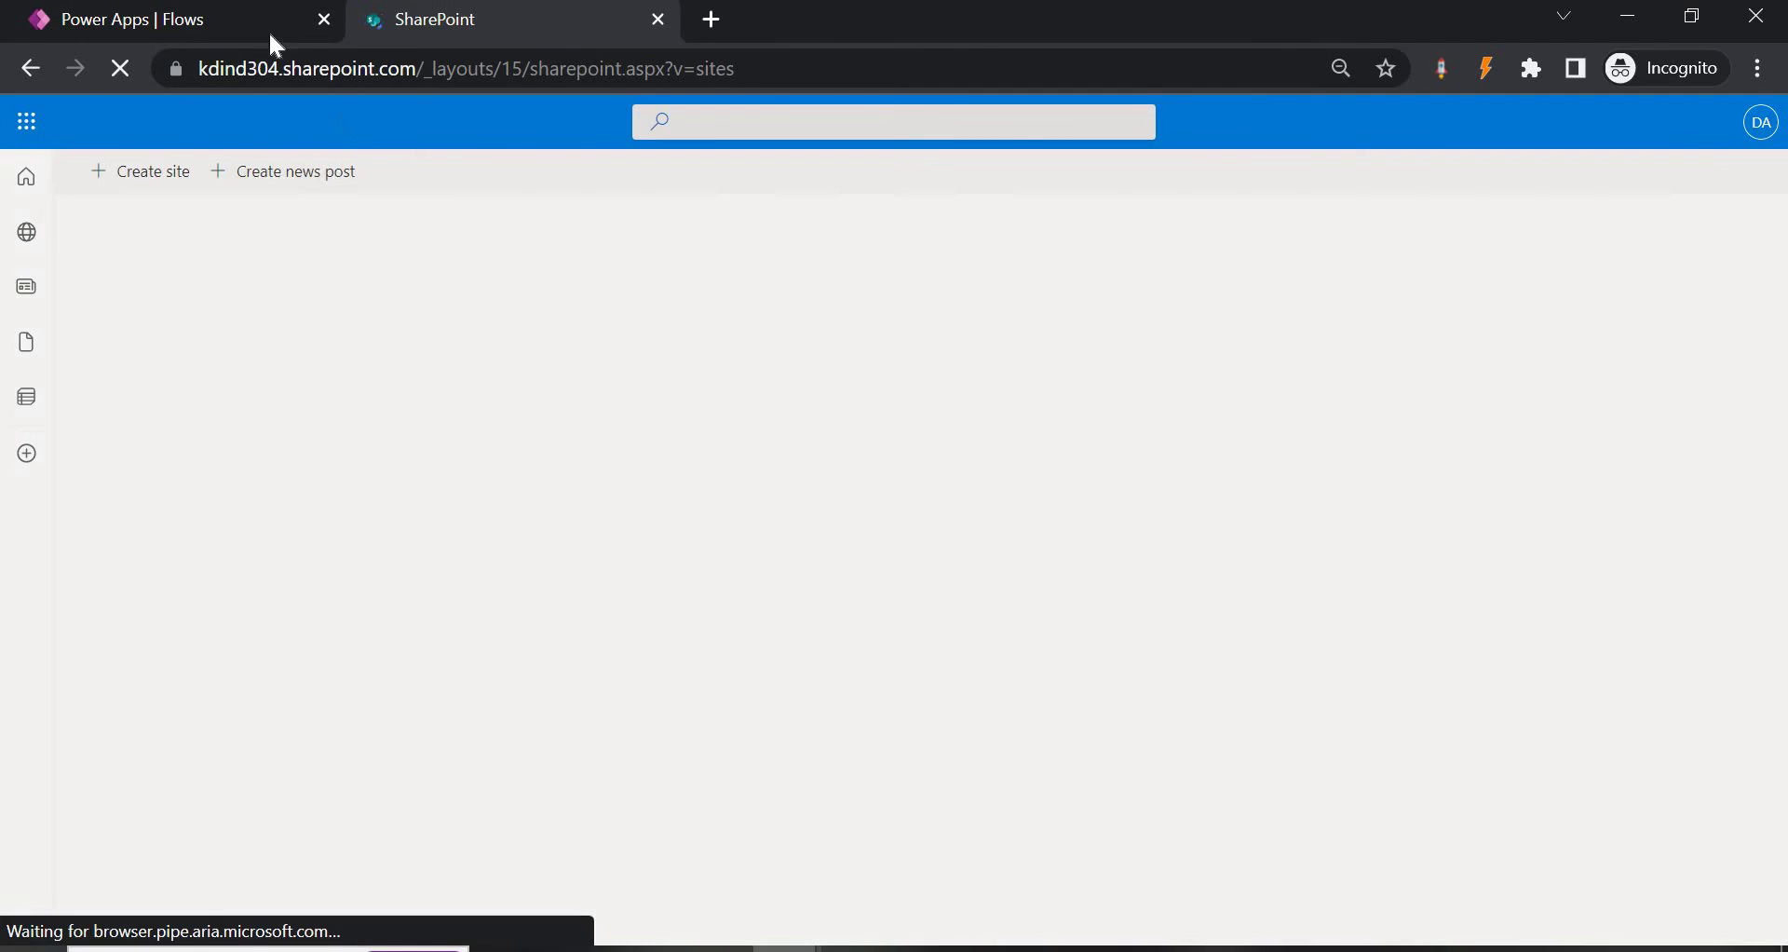
click(227, 22)
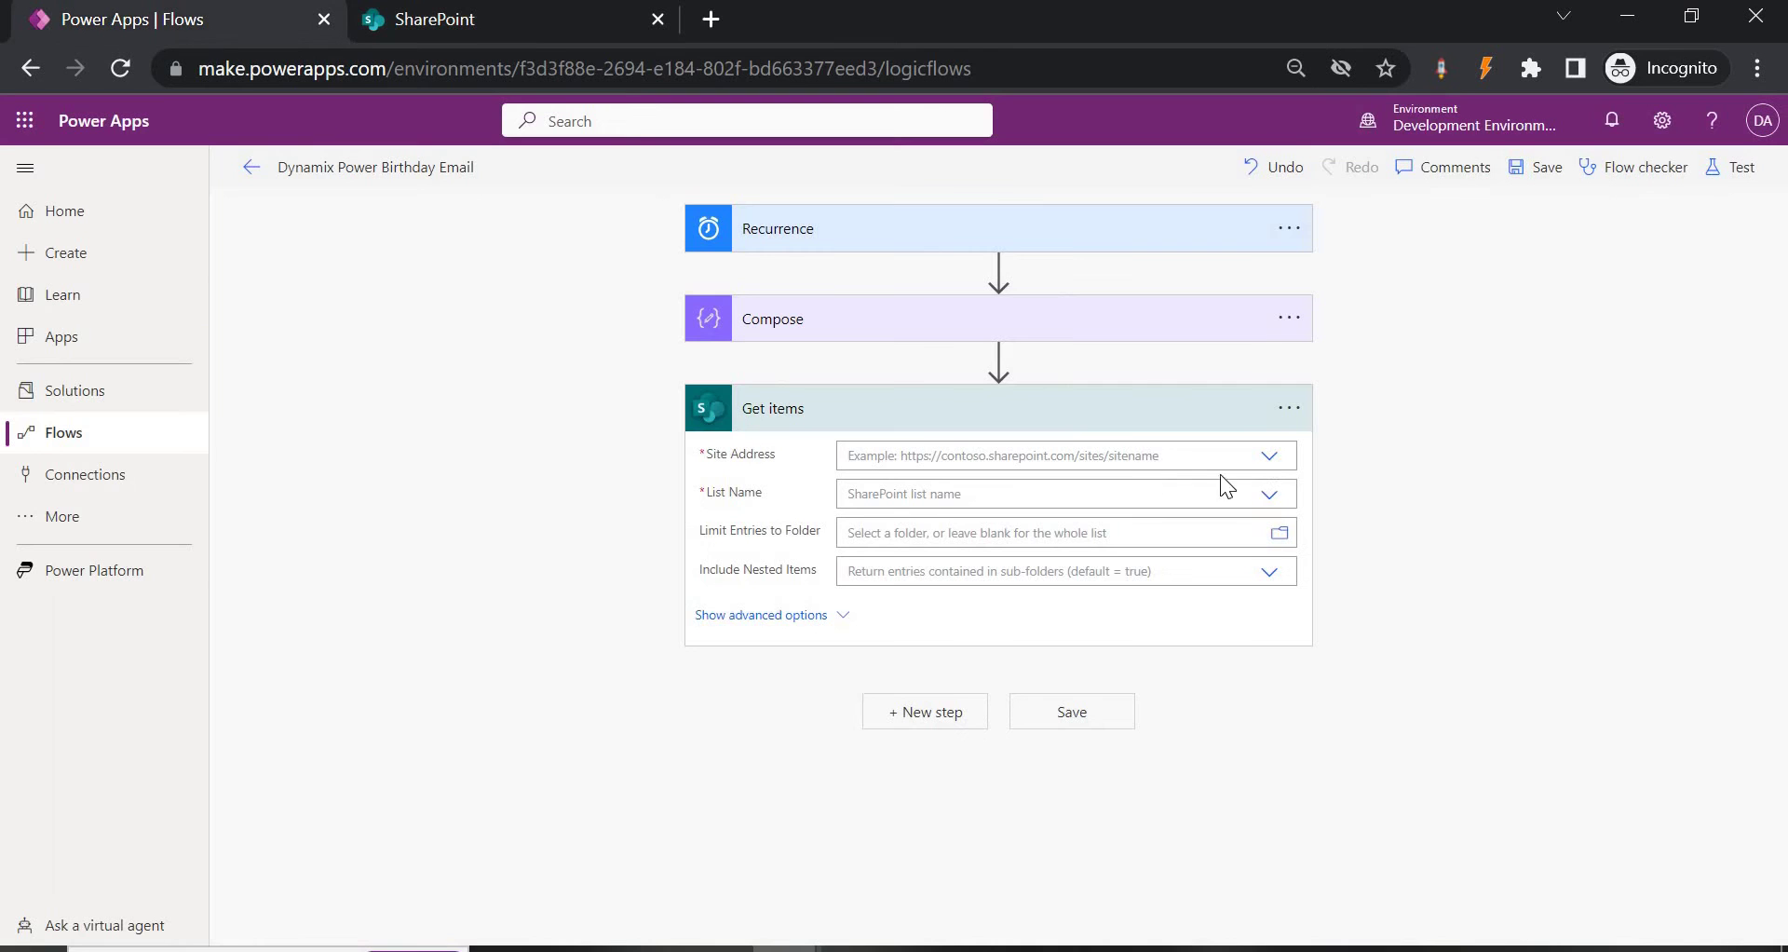
click(1271, 457)
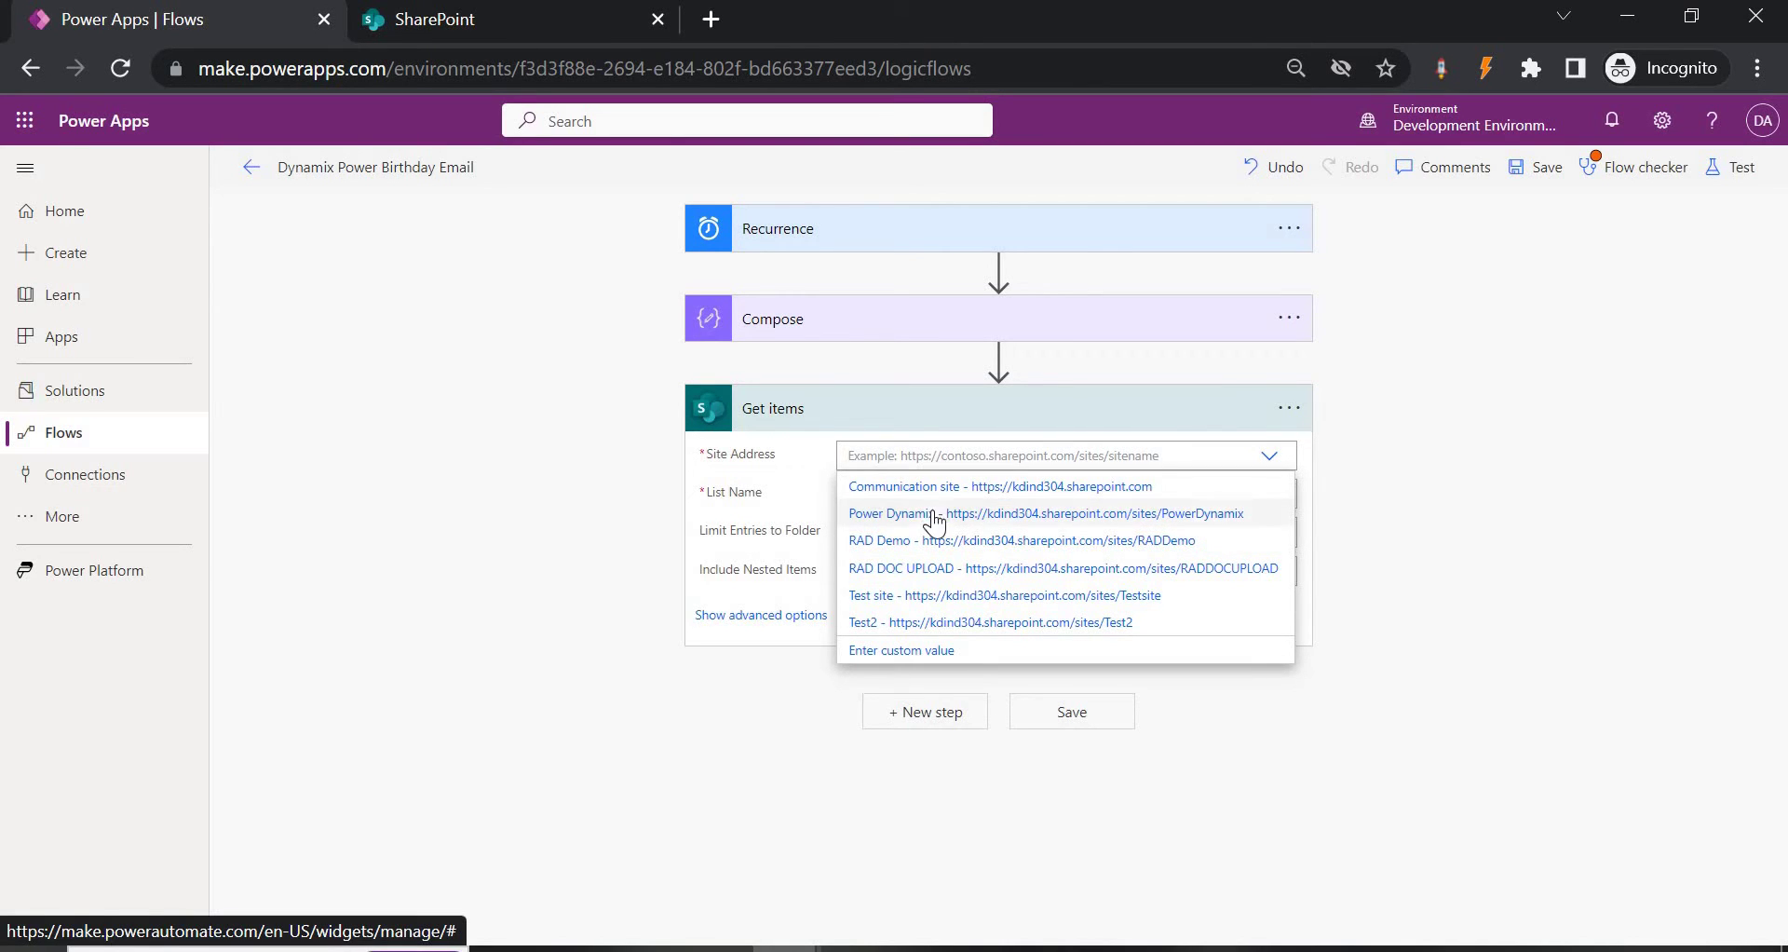
click(429, 21)
click(120, 69)
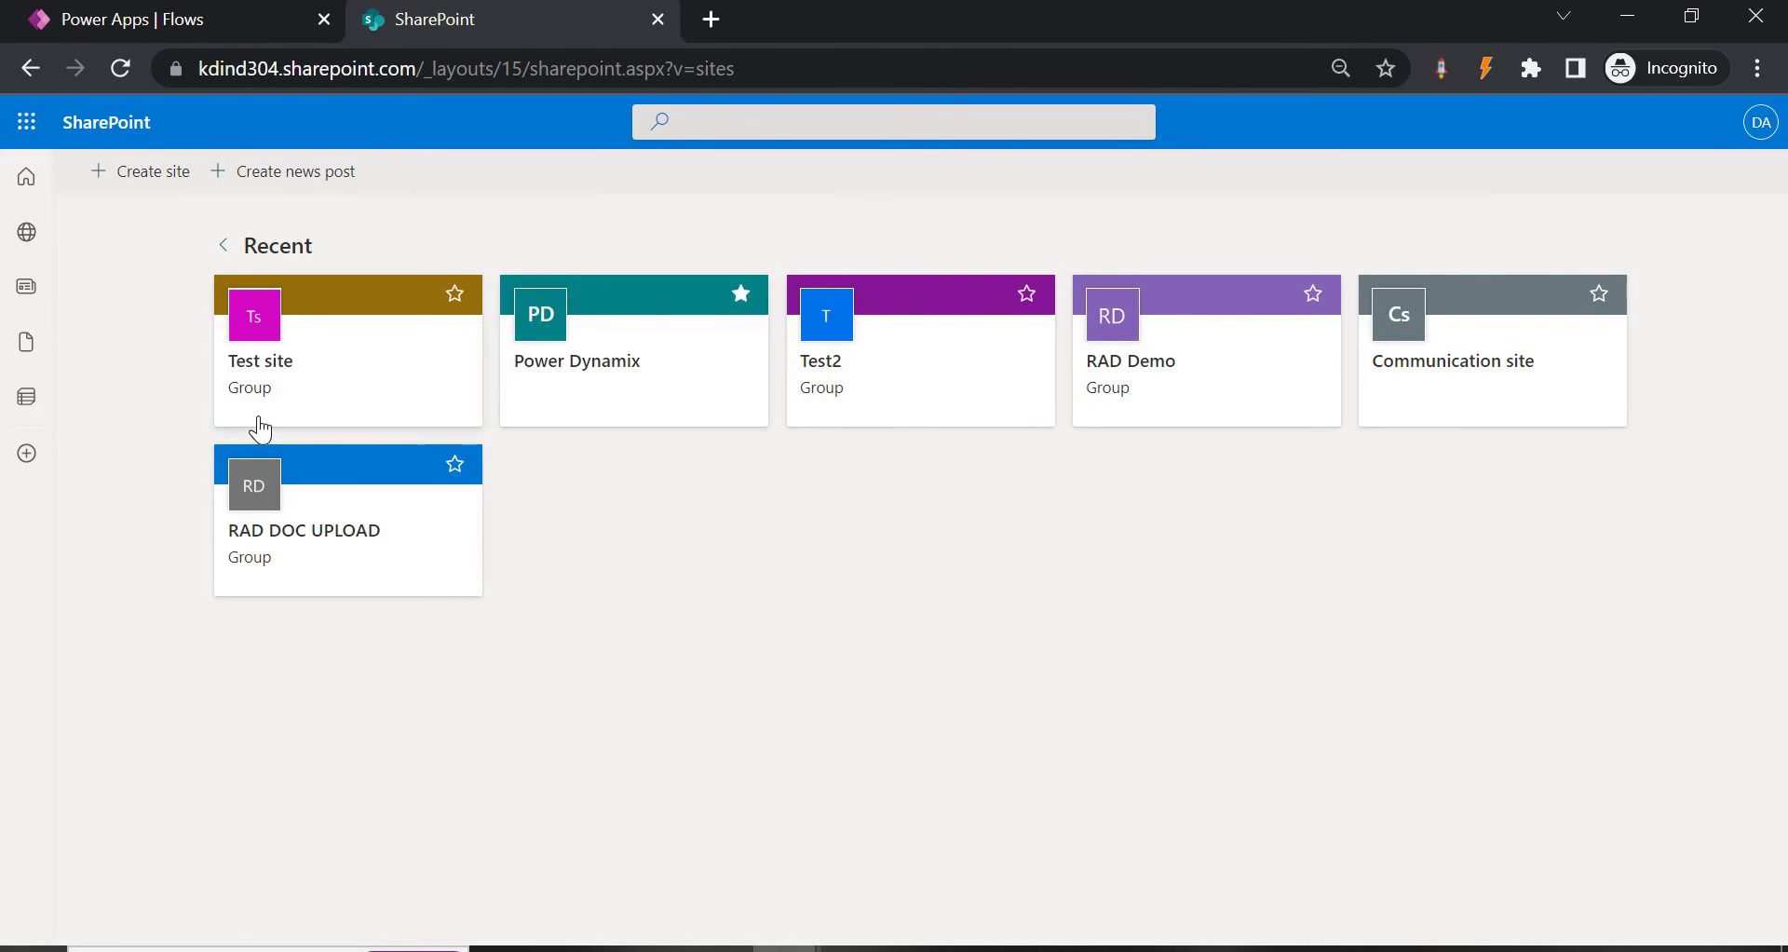
click(589, 373)
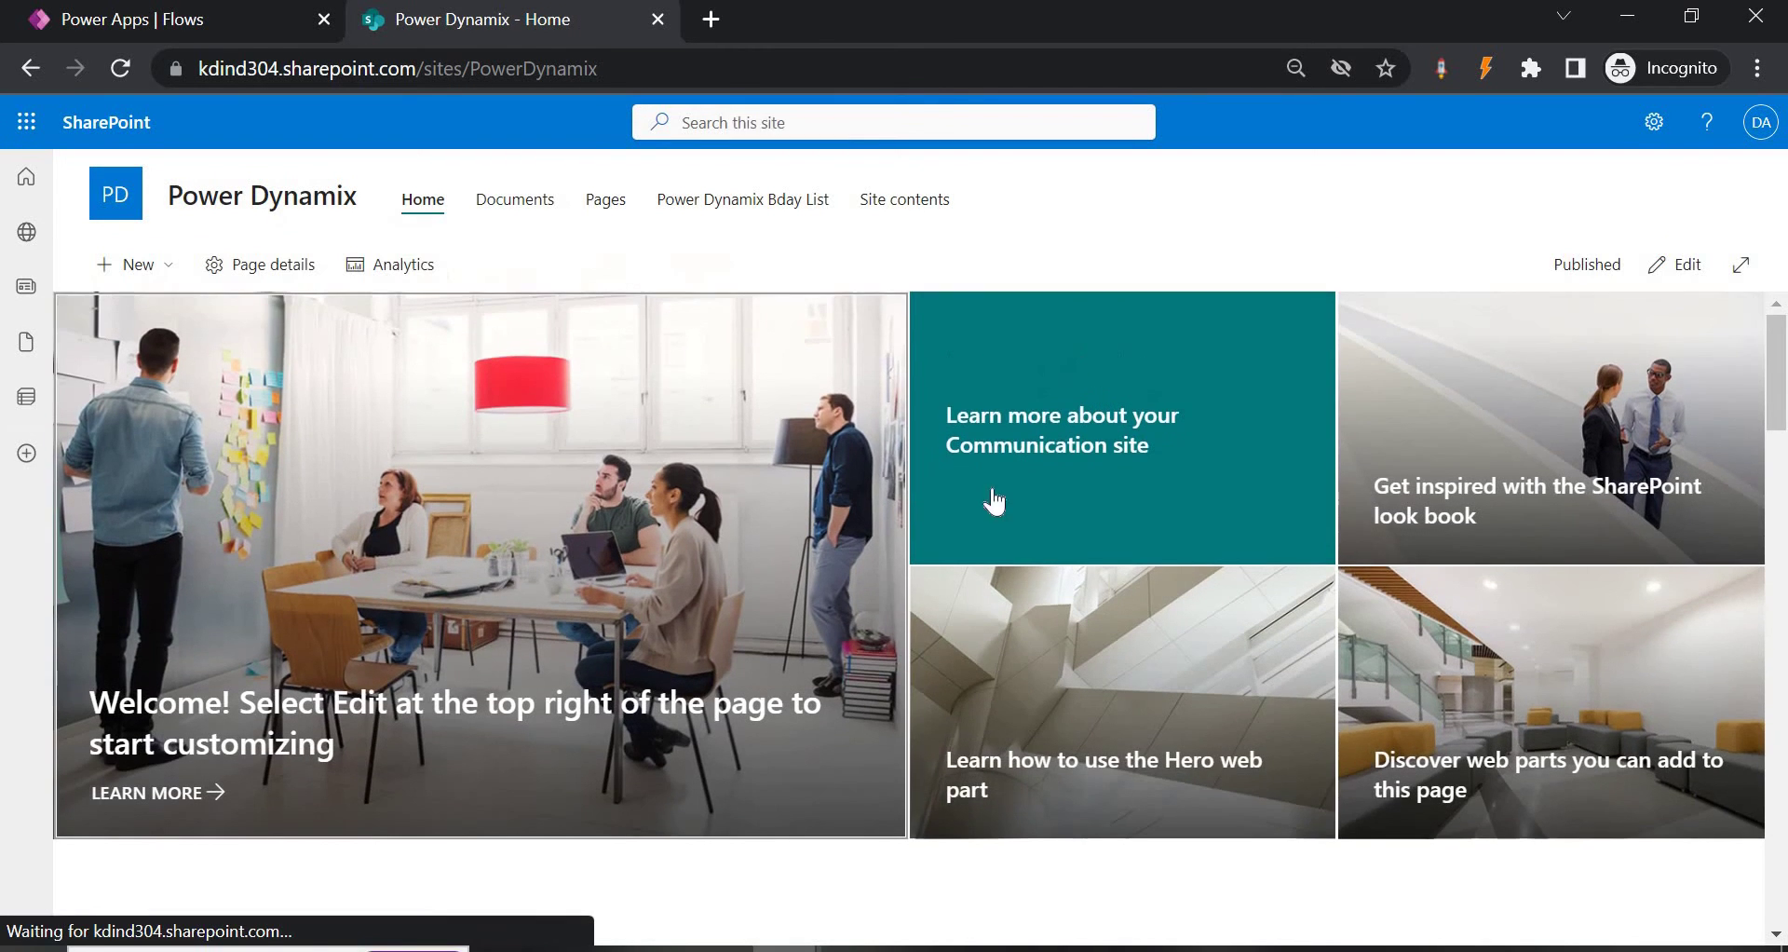
Review the Birthday1 list's Title, Role, DOB and Email columns via My Lists, then return to the flow.
scroll(1004, 536, down, 8)
scroll(248, 371, up, 8)
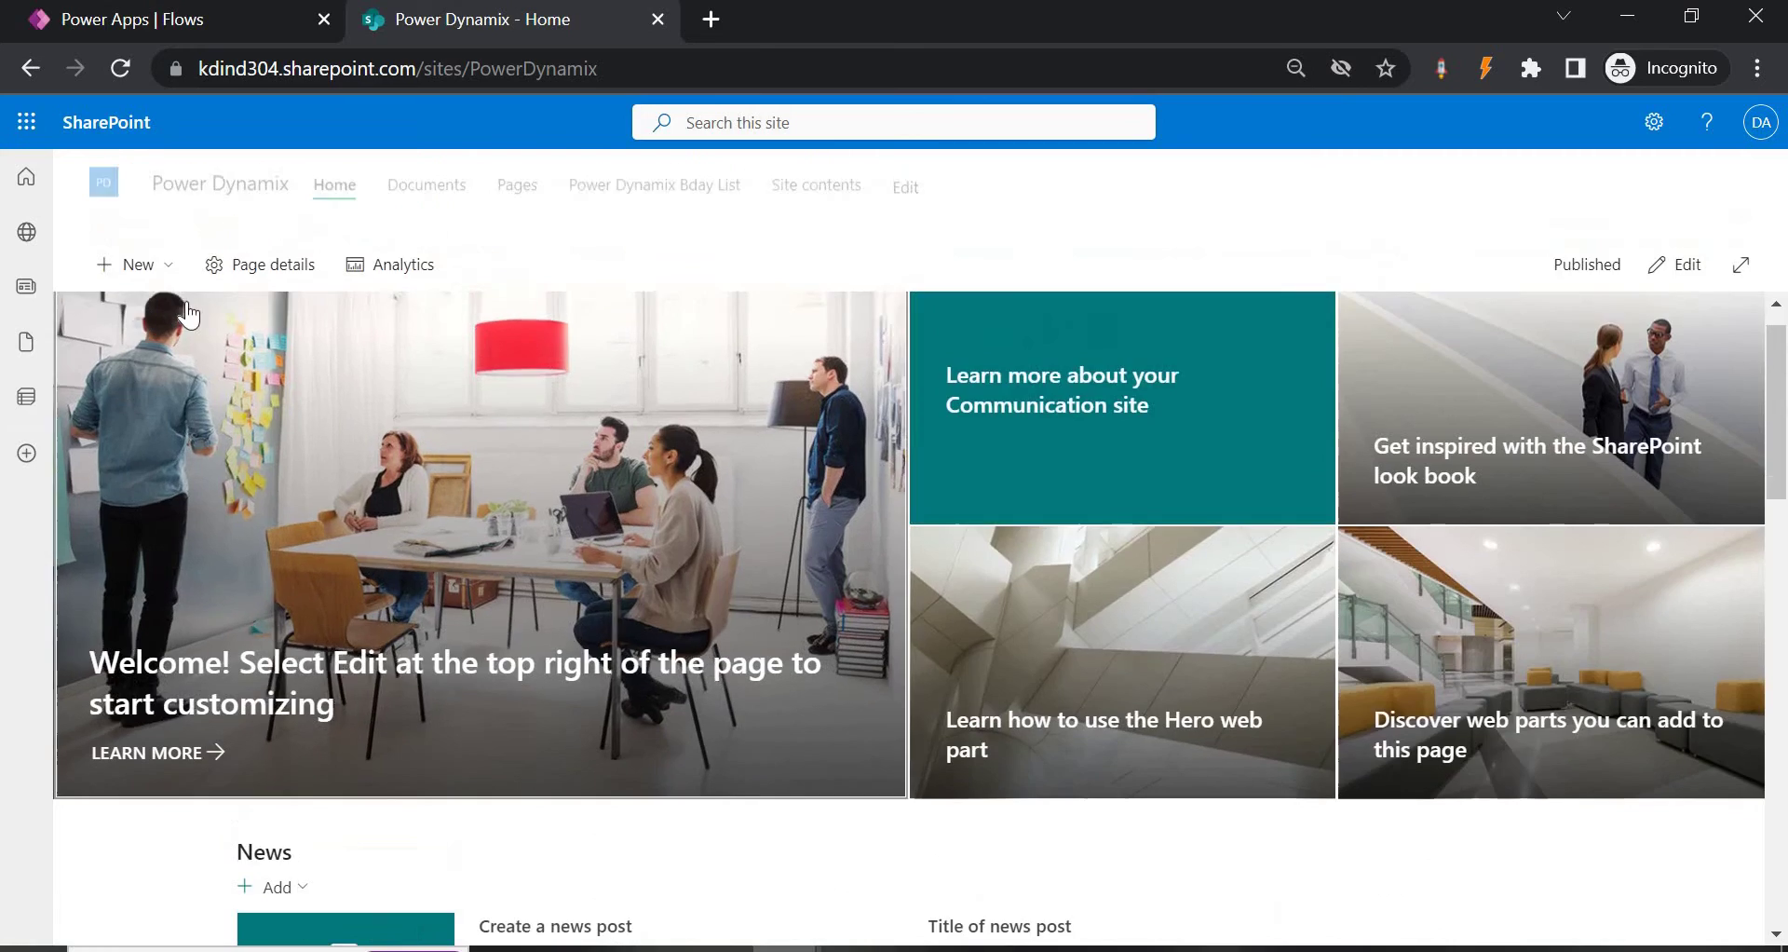
scroll(540, 303, up, 1)
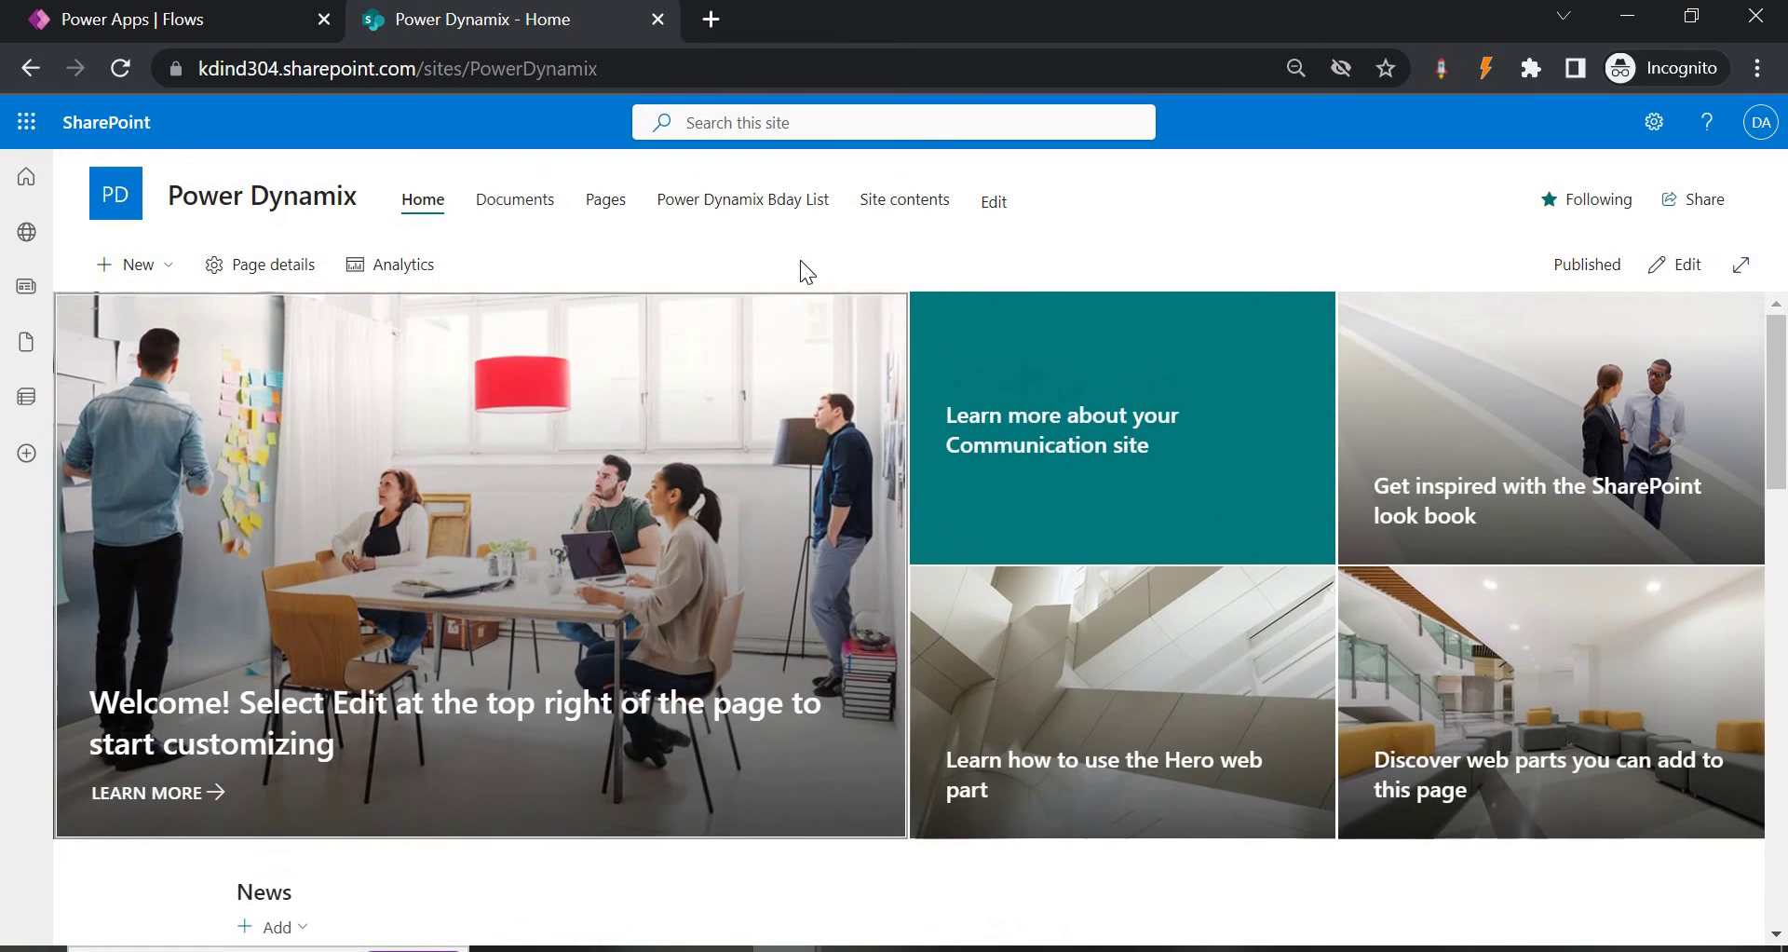
click(28, 405)
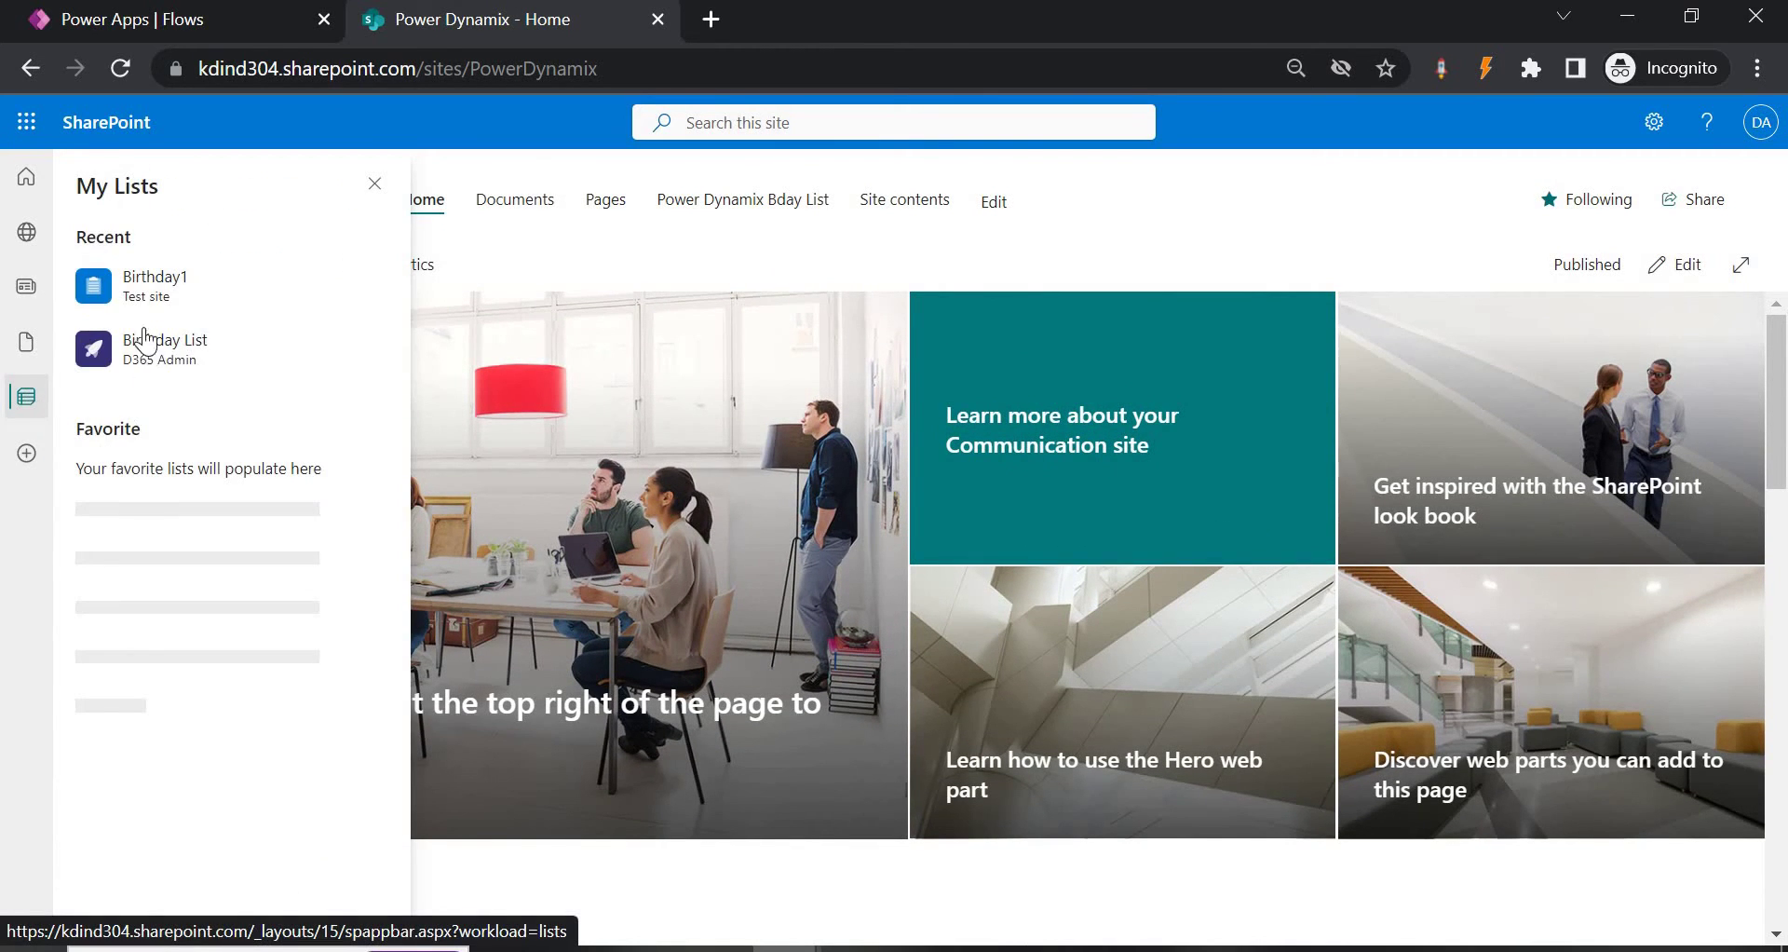
click(147, 290)
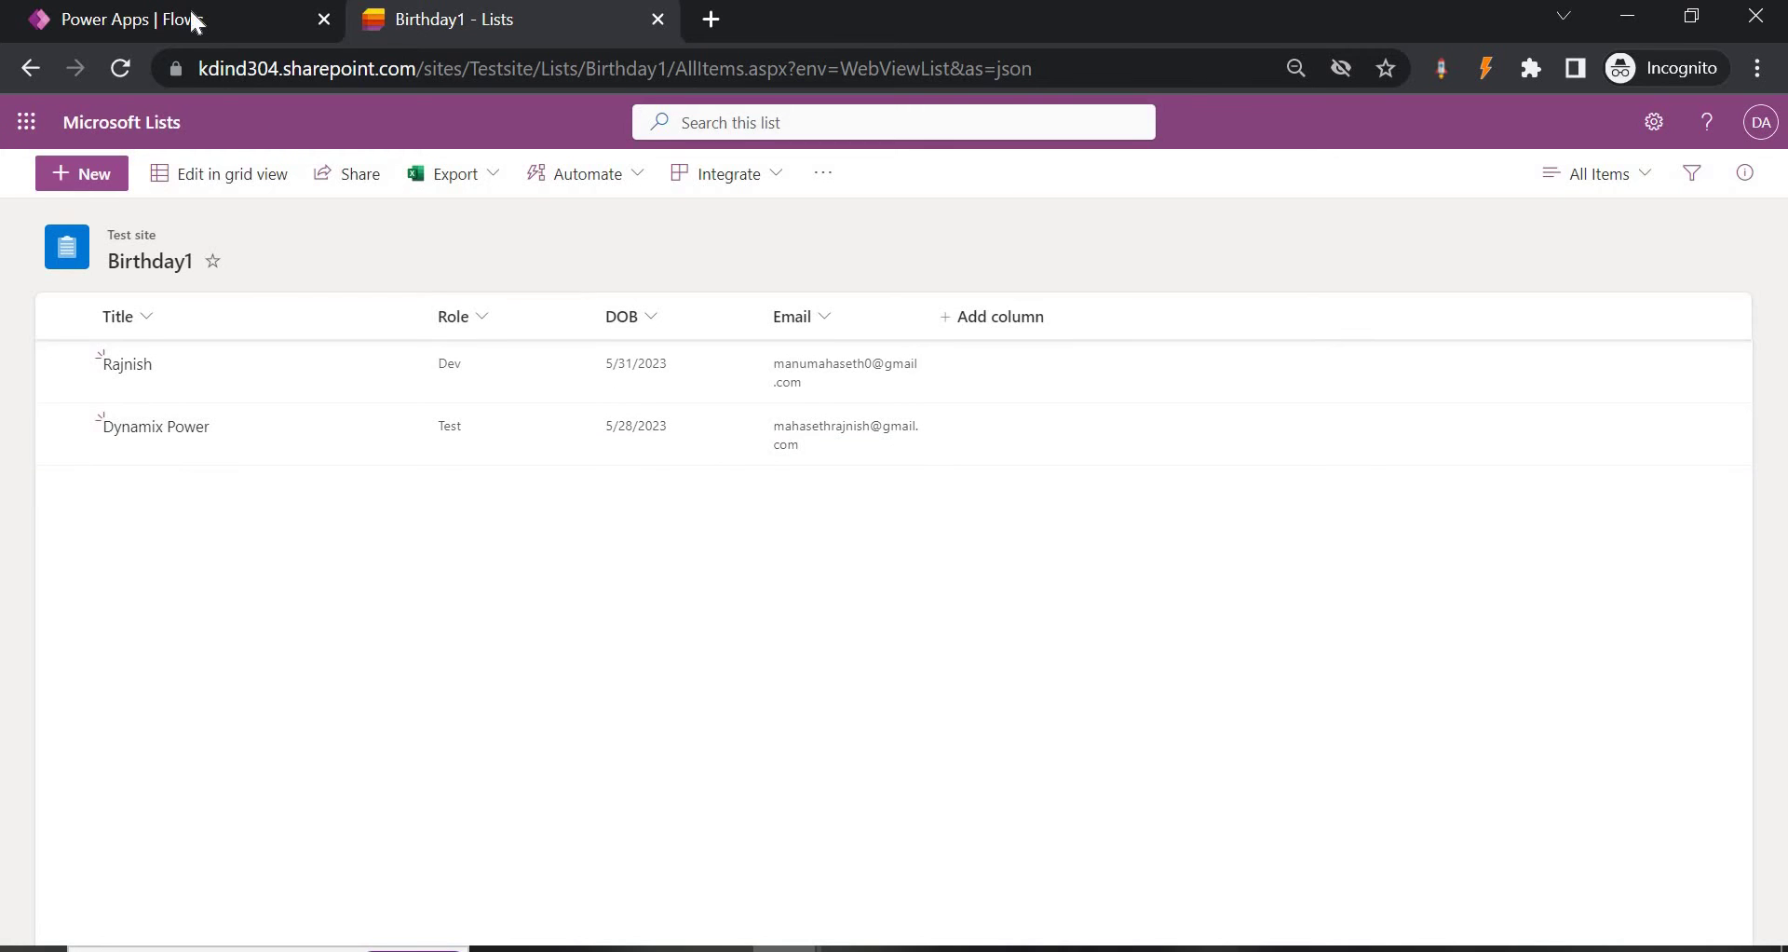
key(ctrl+shift+Tab)
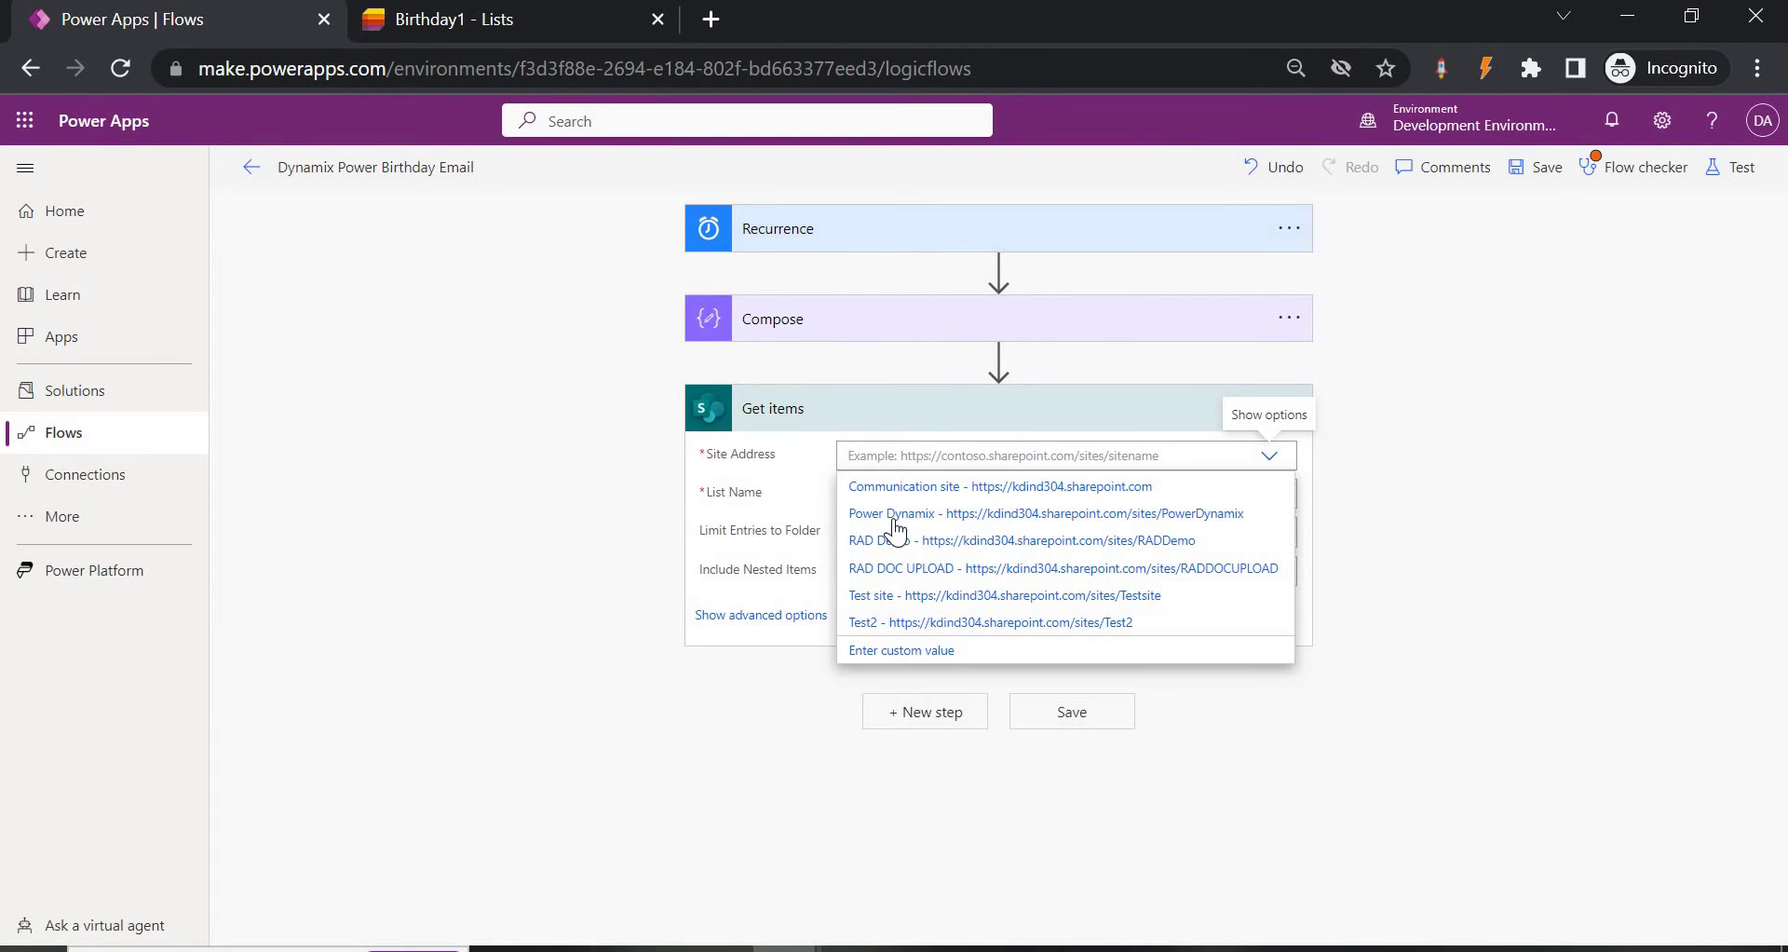
Set Get items to site Power Dynamix and list Power Dynamix Bday List, then add a step.
click(885, 518)
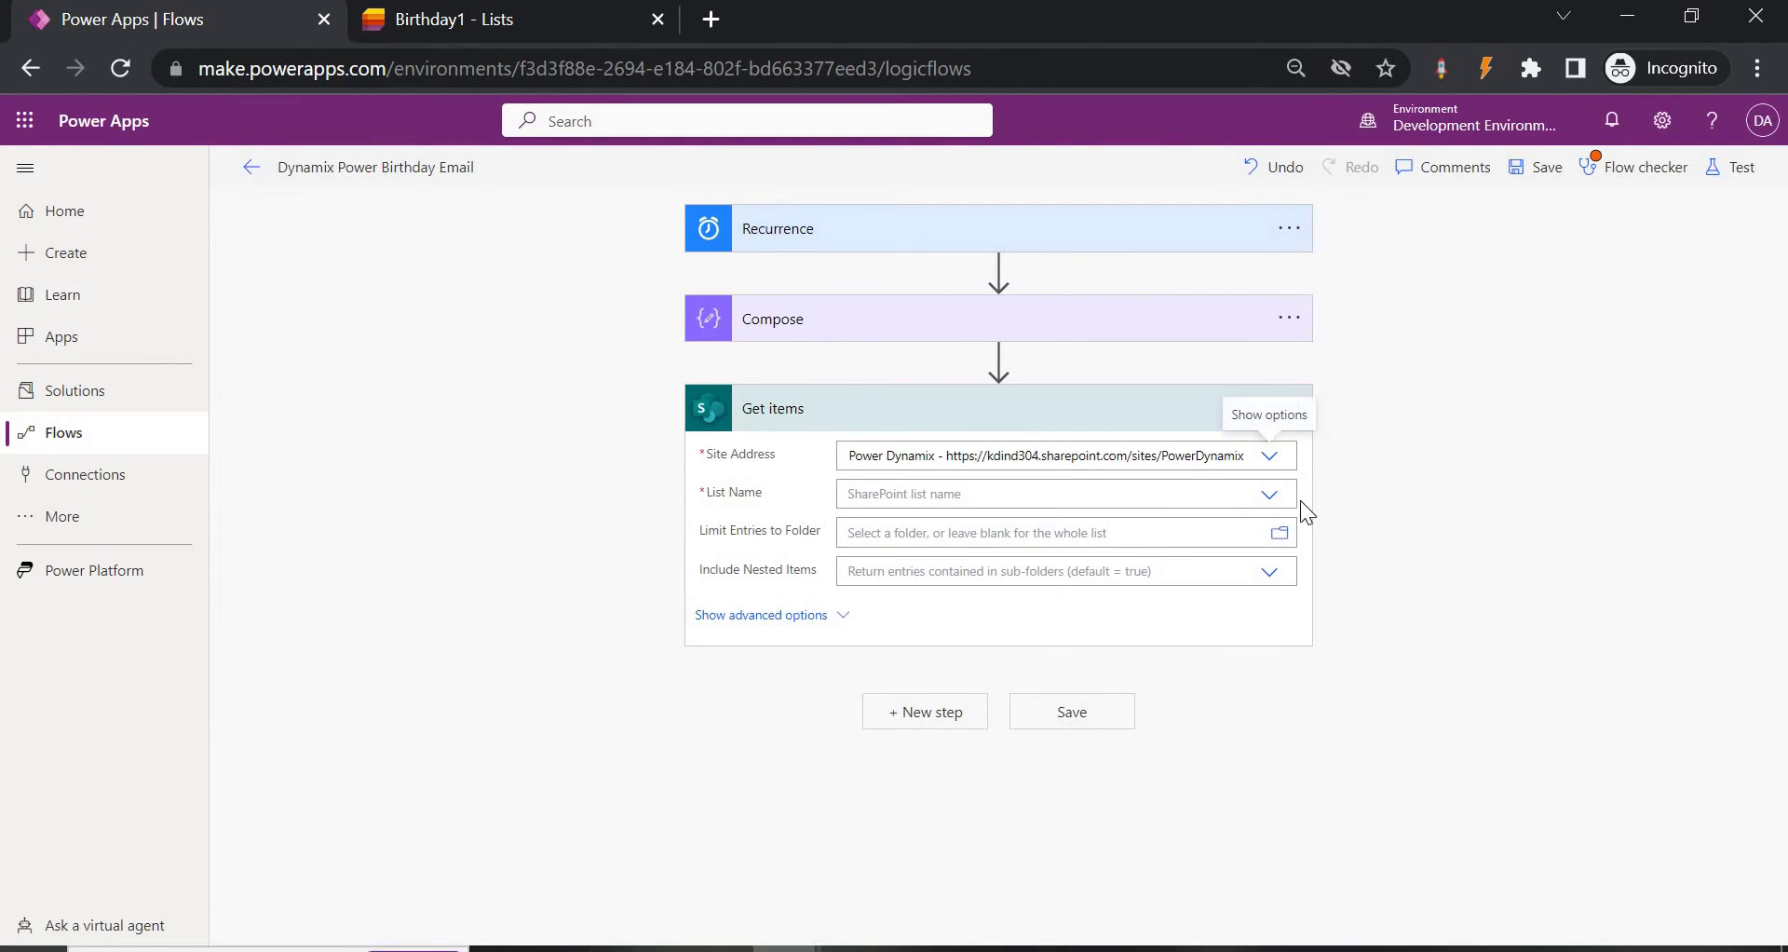
click(1269, 508)
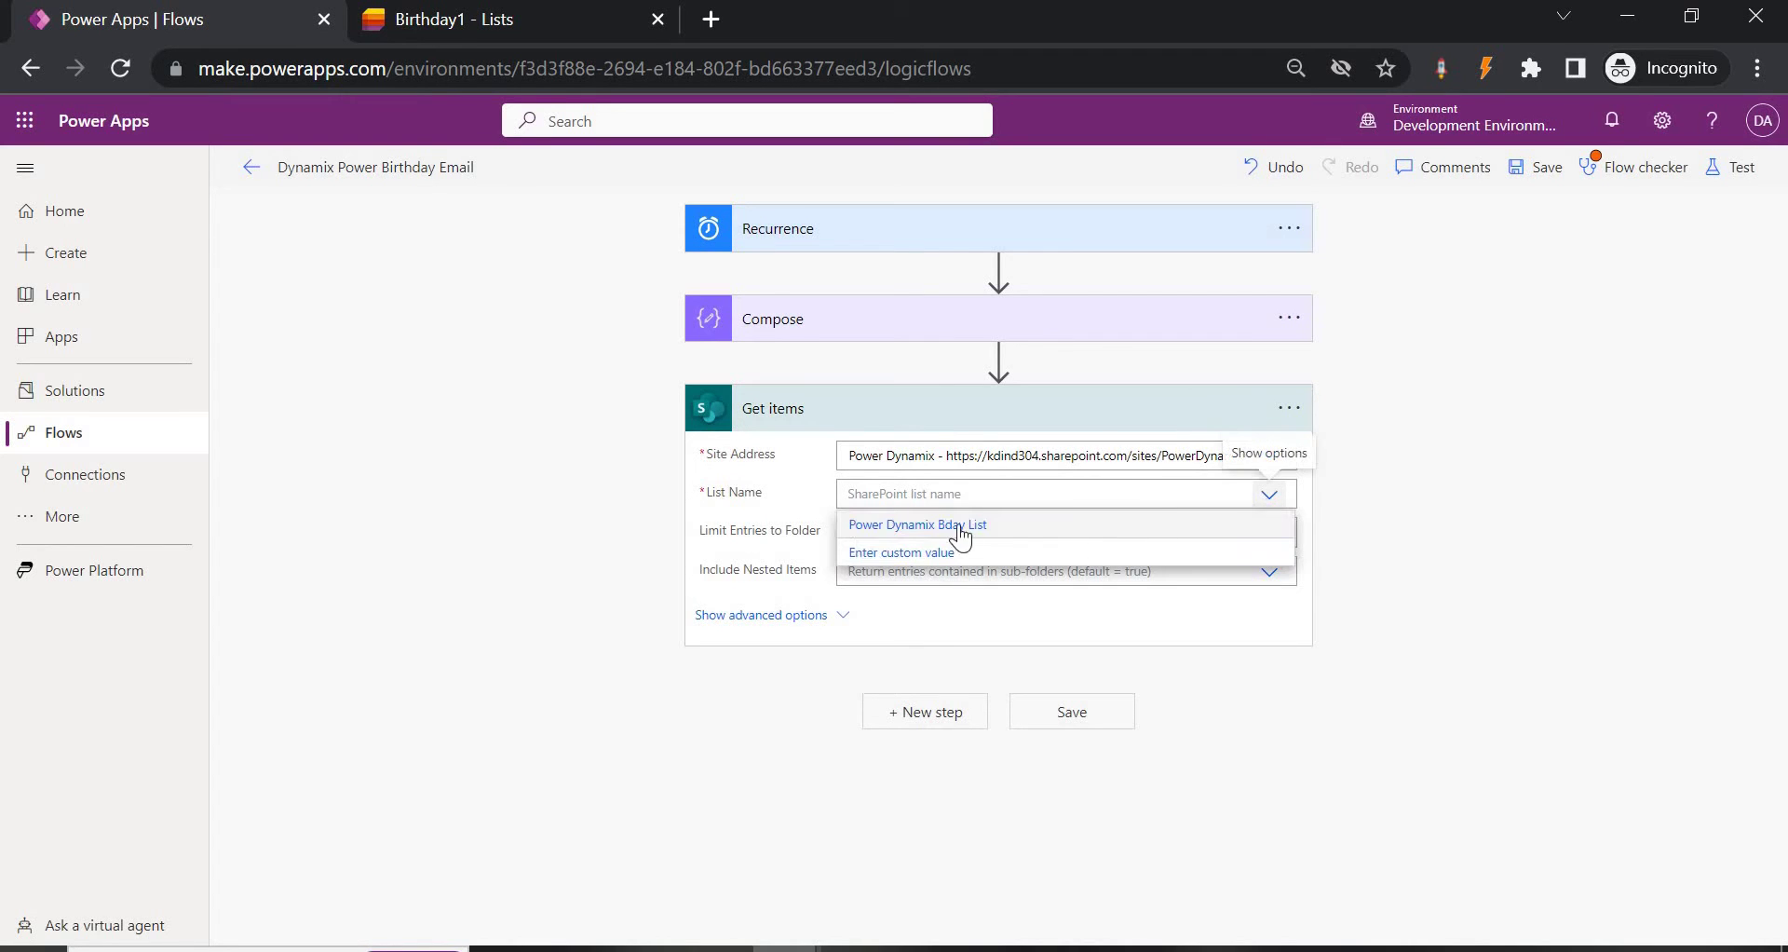
click(889, 526)
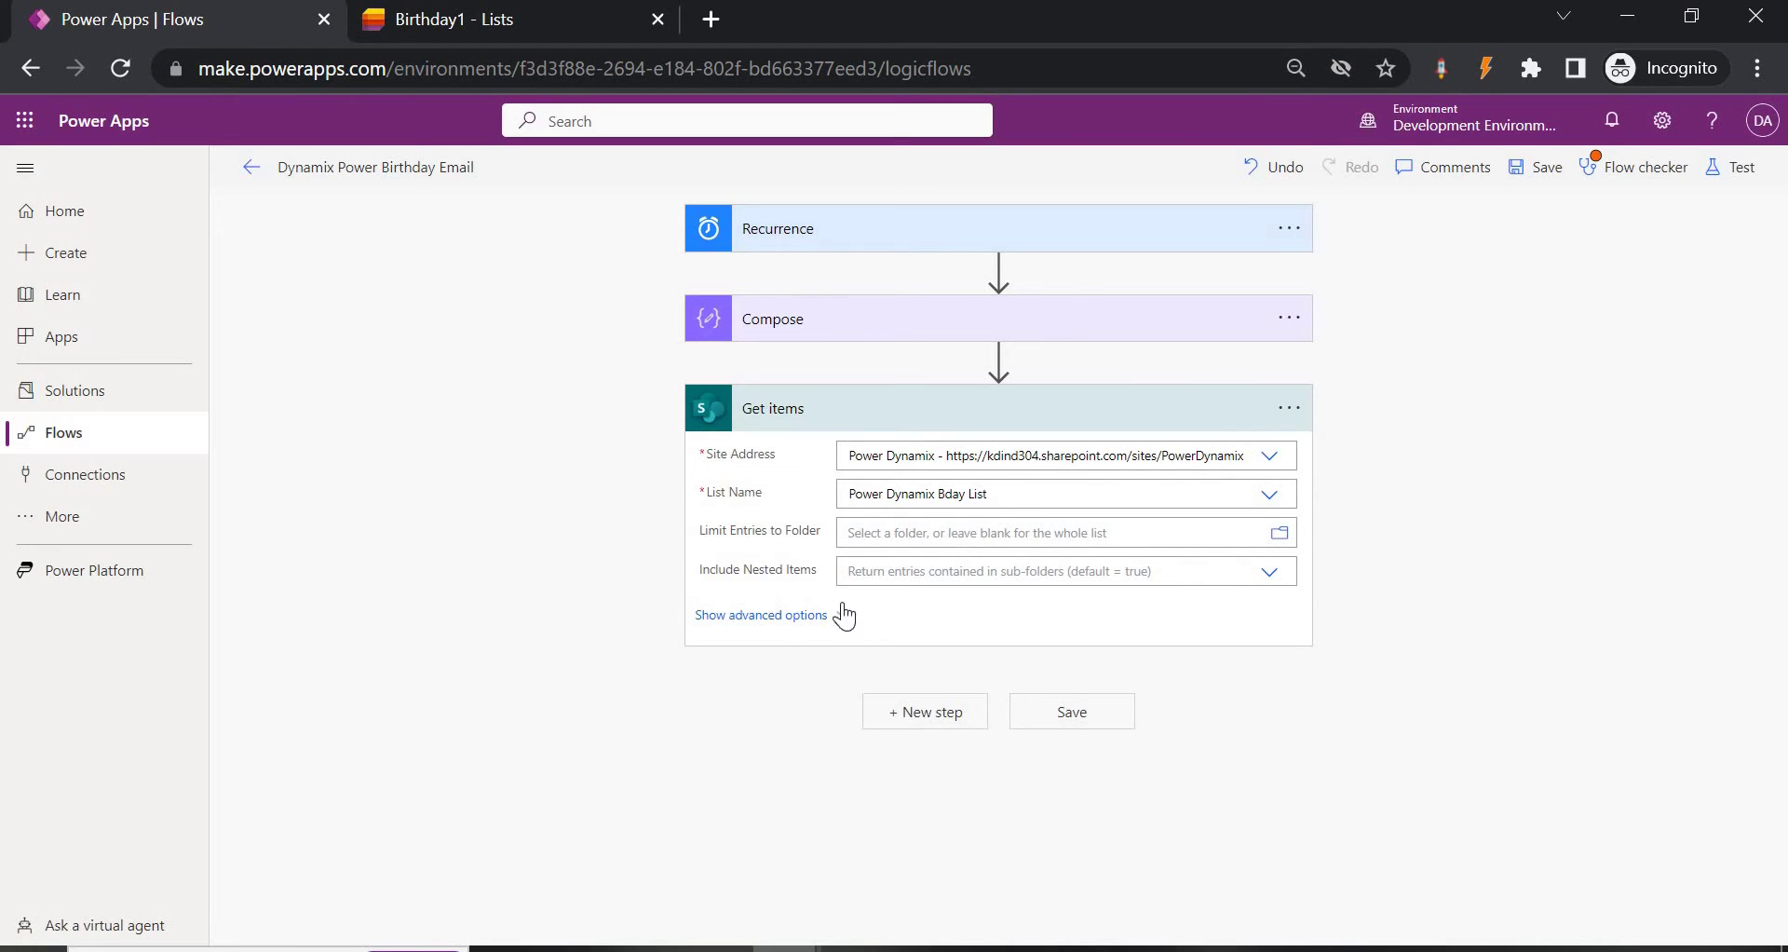
click(922, 713)
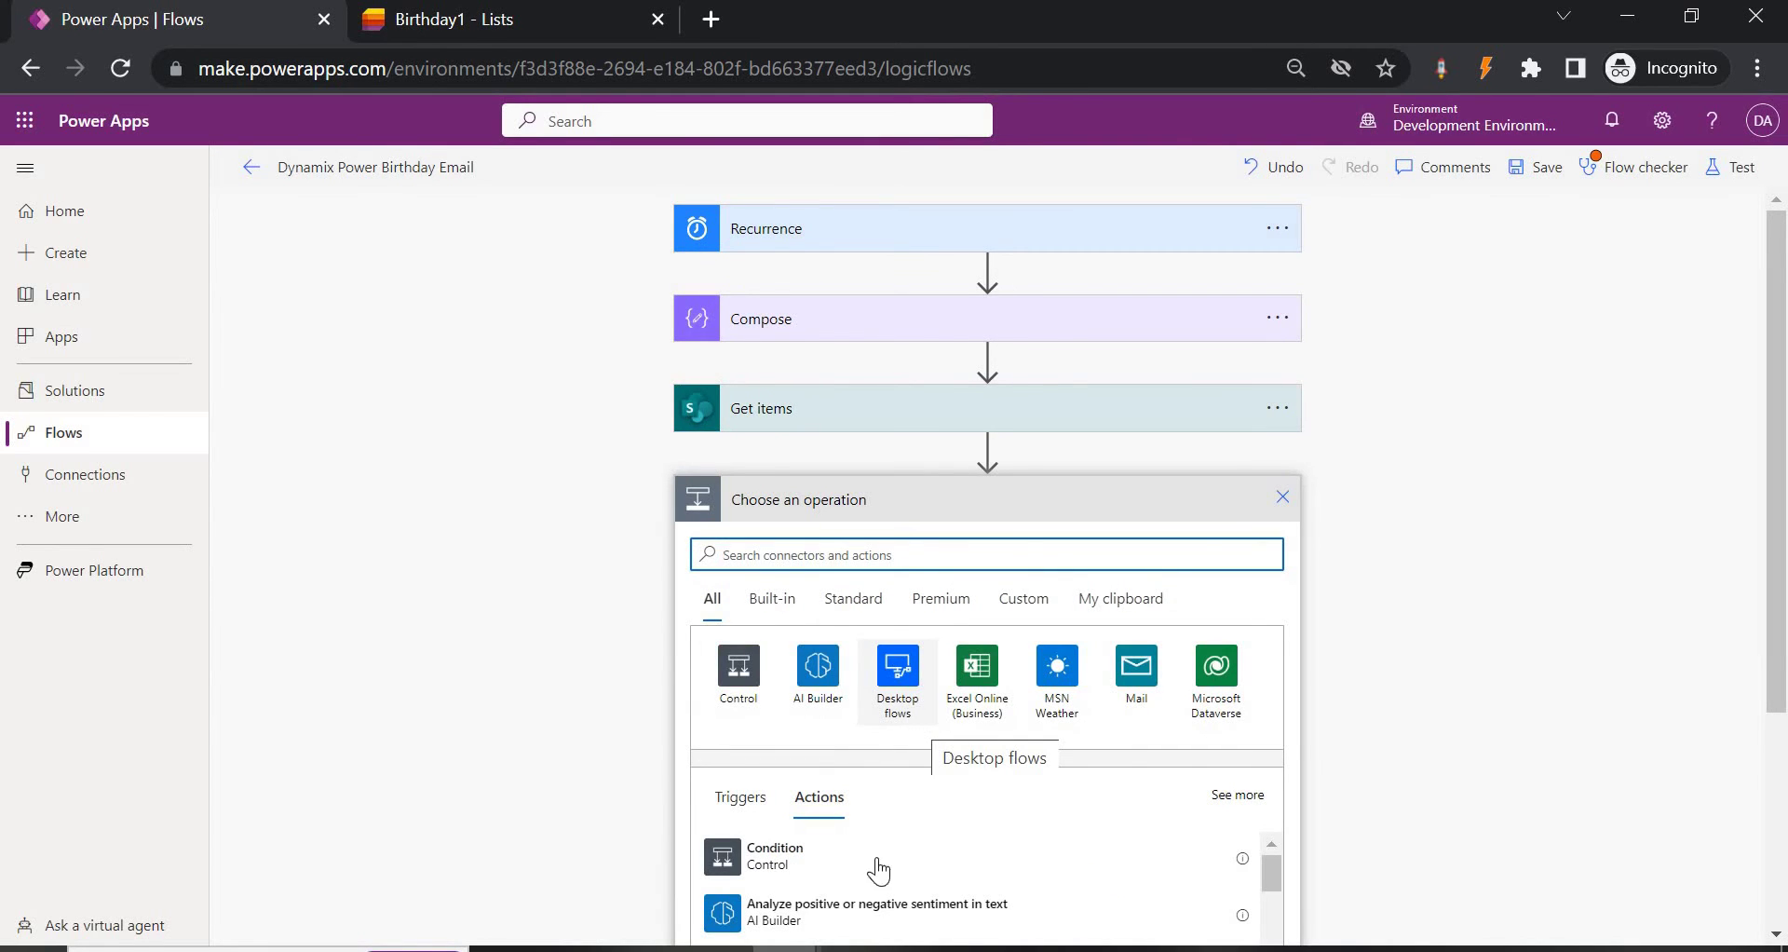
Add a Condition whose first value is each item's Employee DOB from Dynamic content.
click(876, 865)
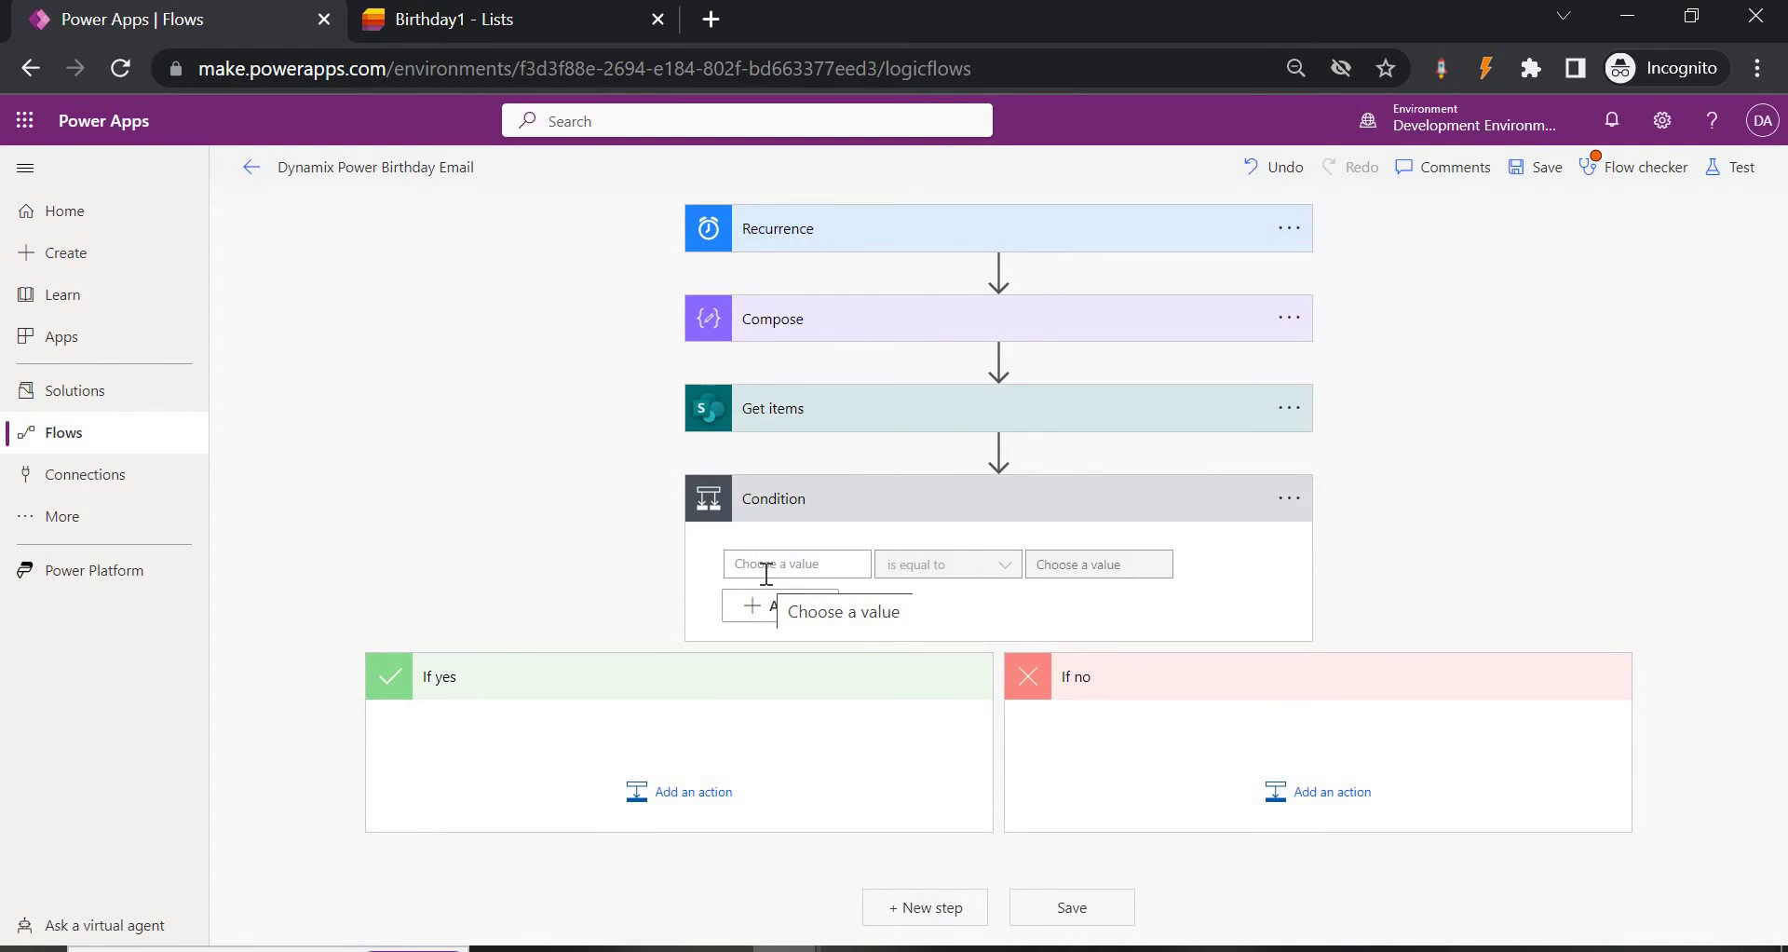
click(766, 568)
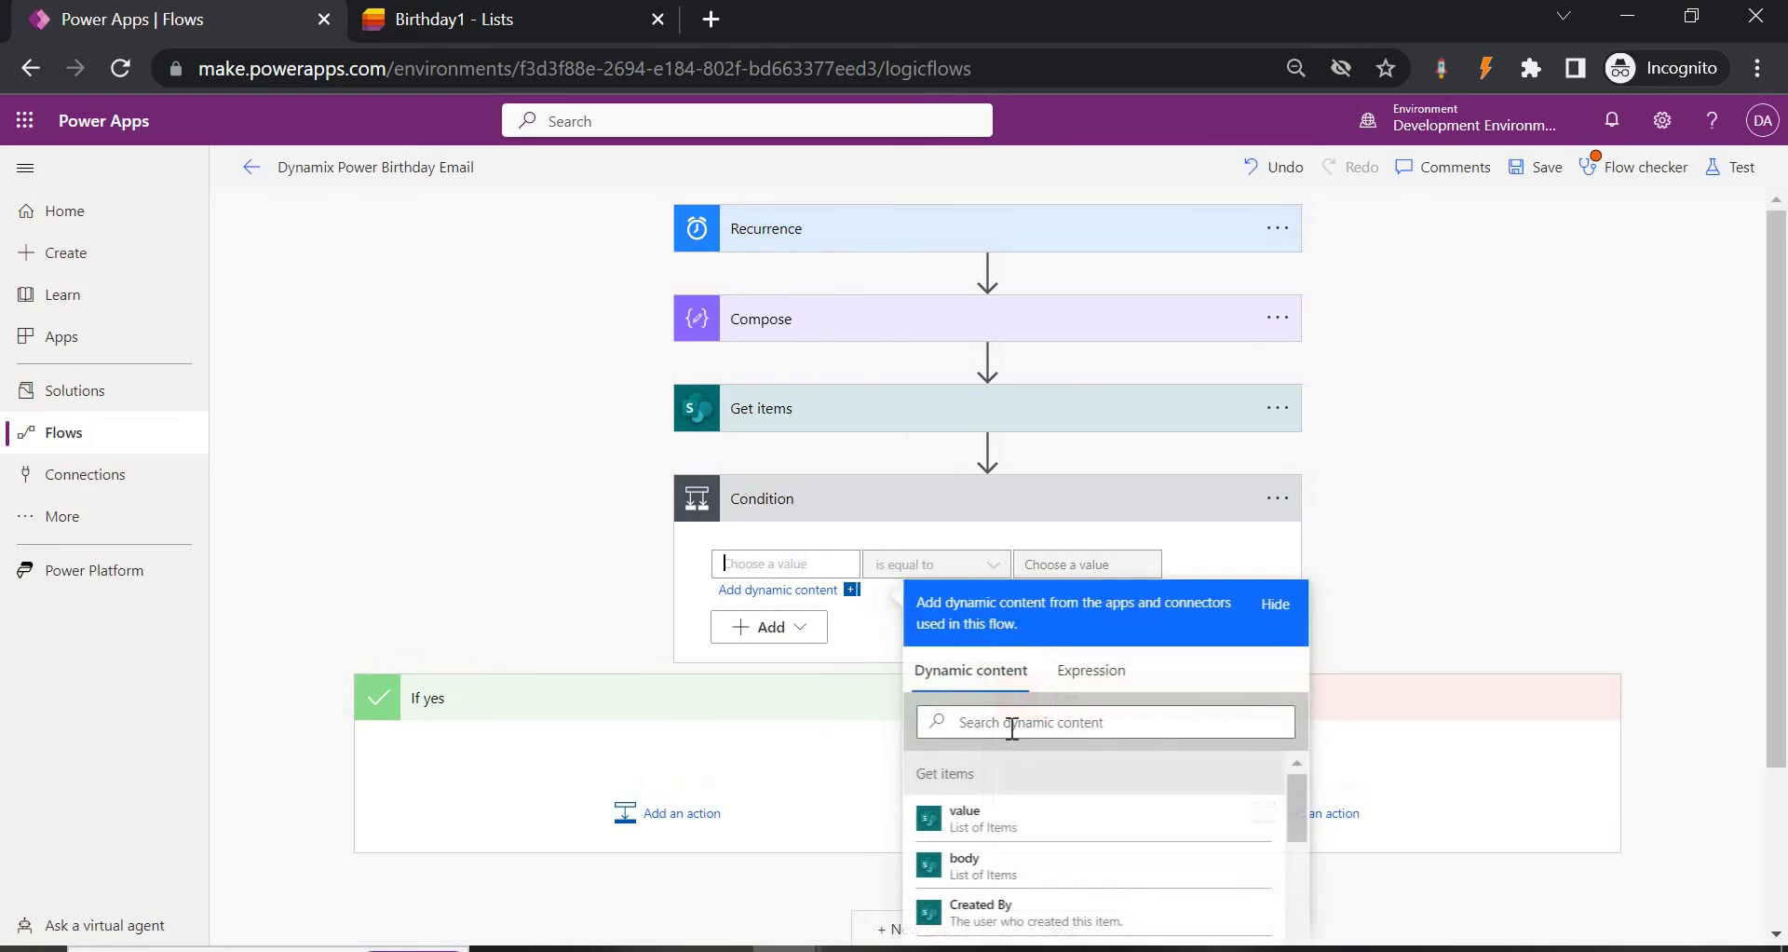
scroll(1014, 724, down, 3)
scroll(1054, 837, down, 3)
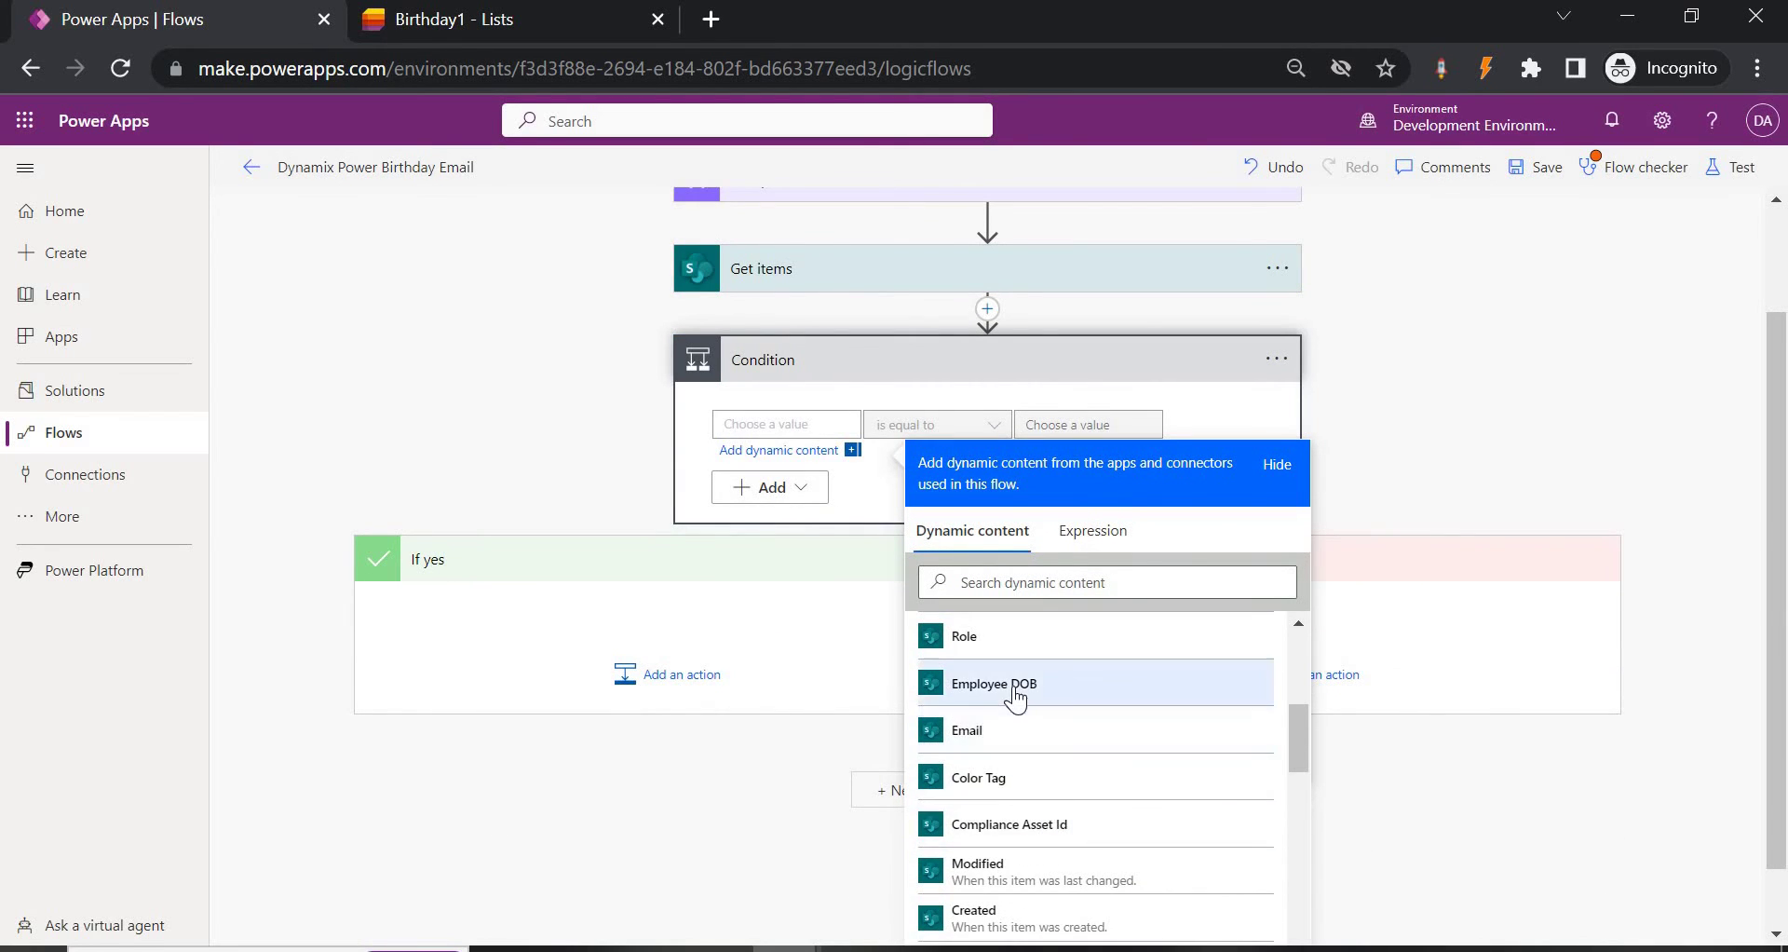
click(1016, 687)
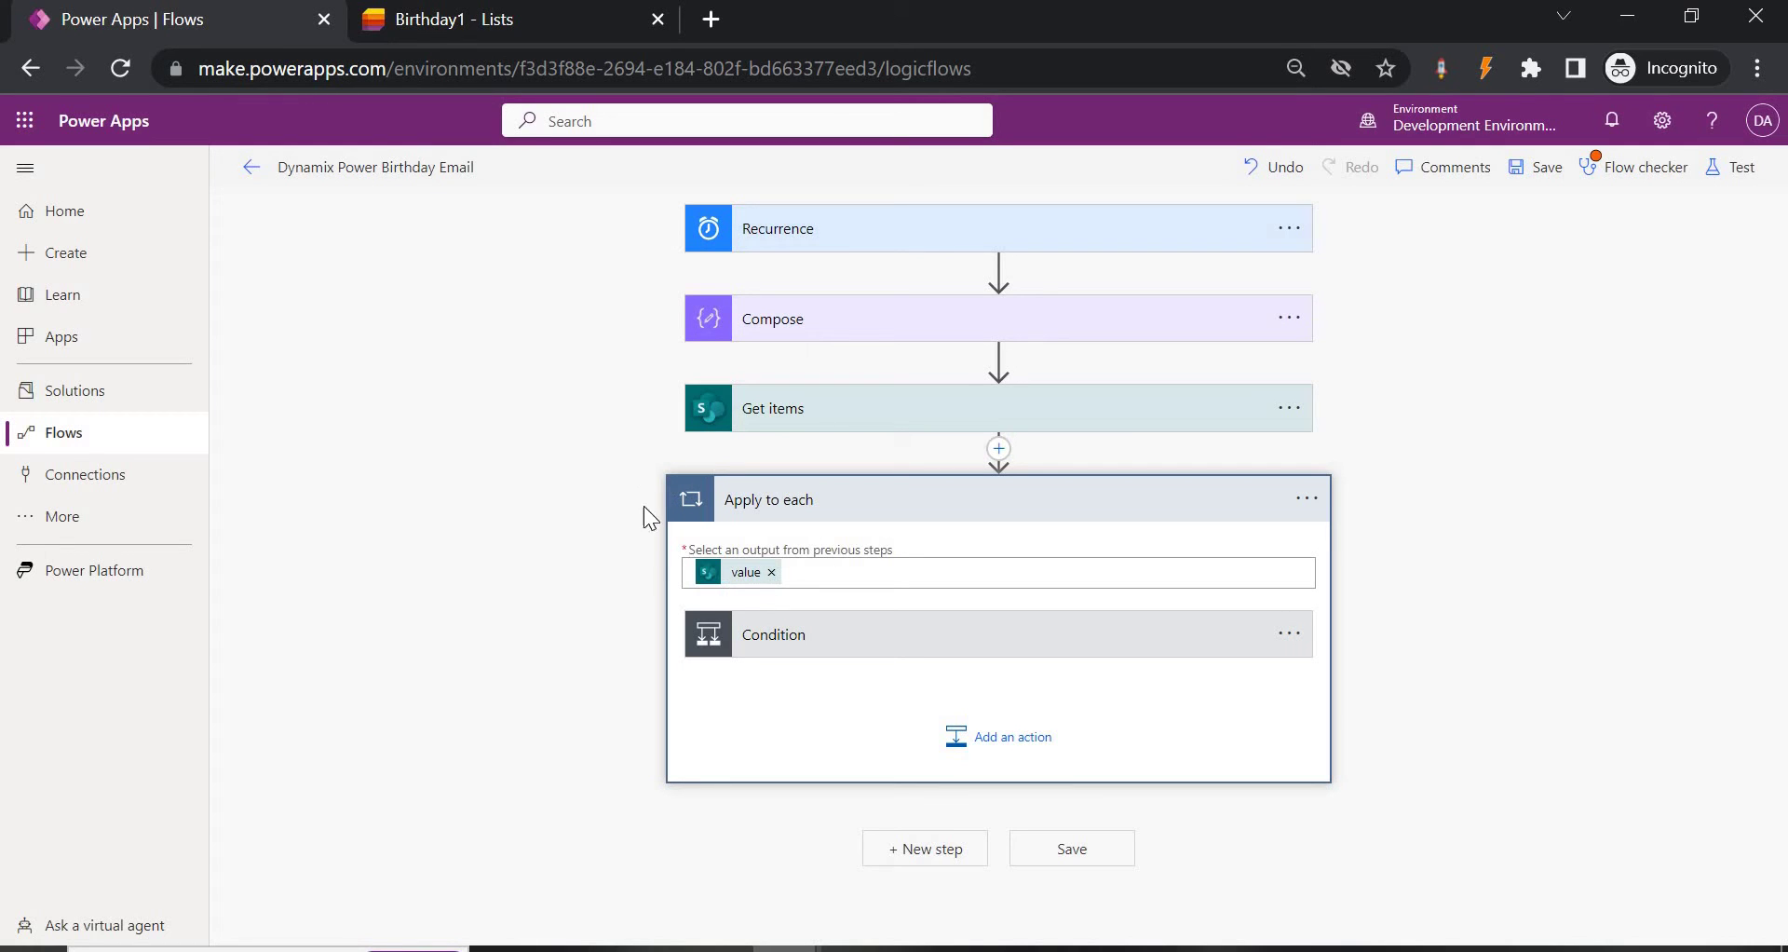
Recheck the Birthday1 list, then delete the Employee DOB token from the Condition's first value.
click(531, 20)
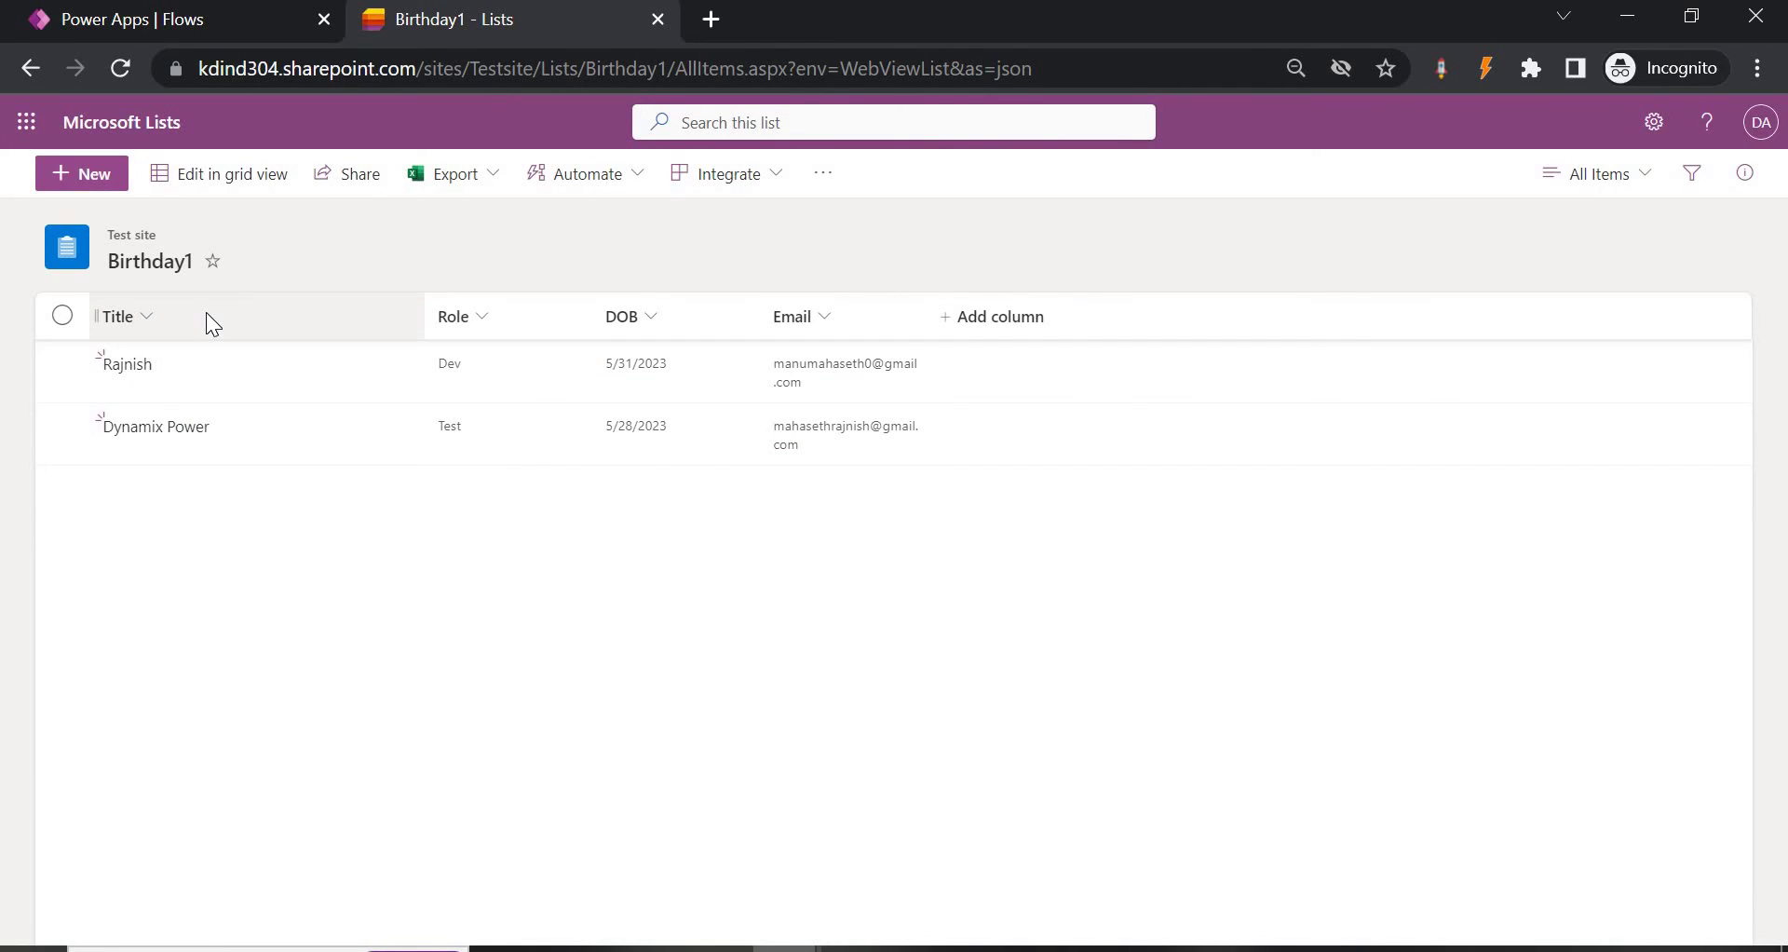
click(148, 20)
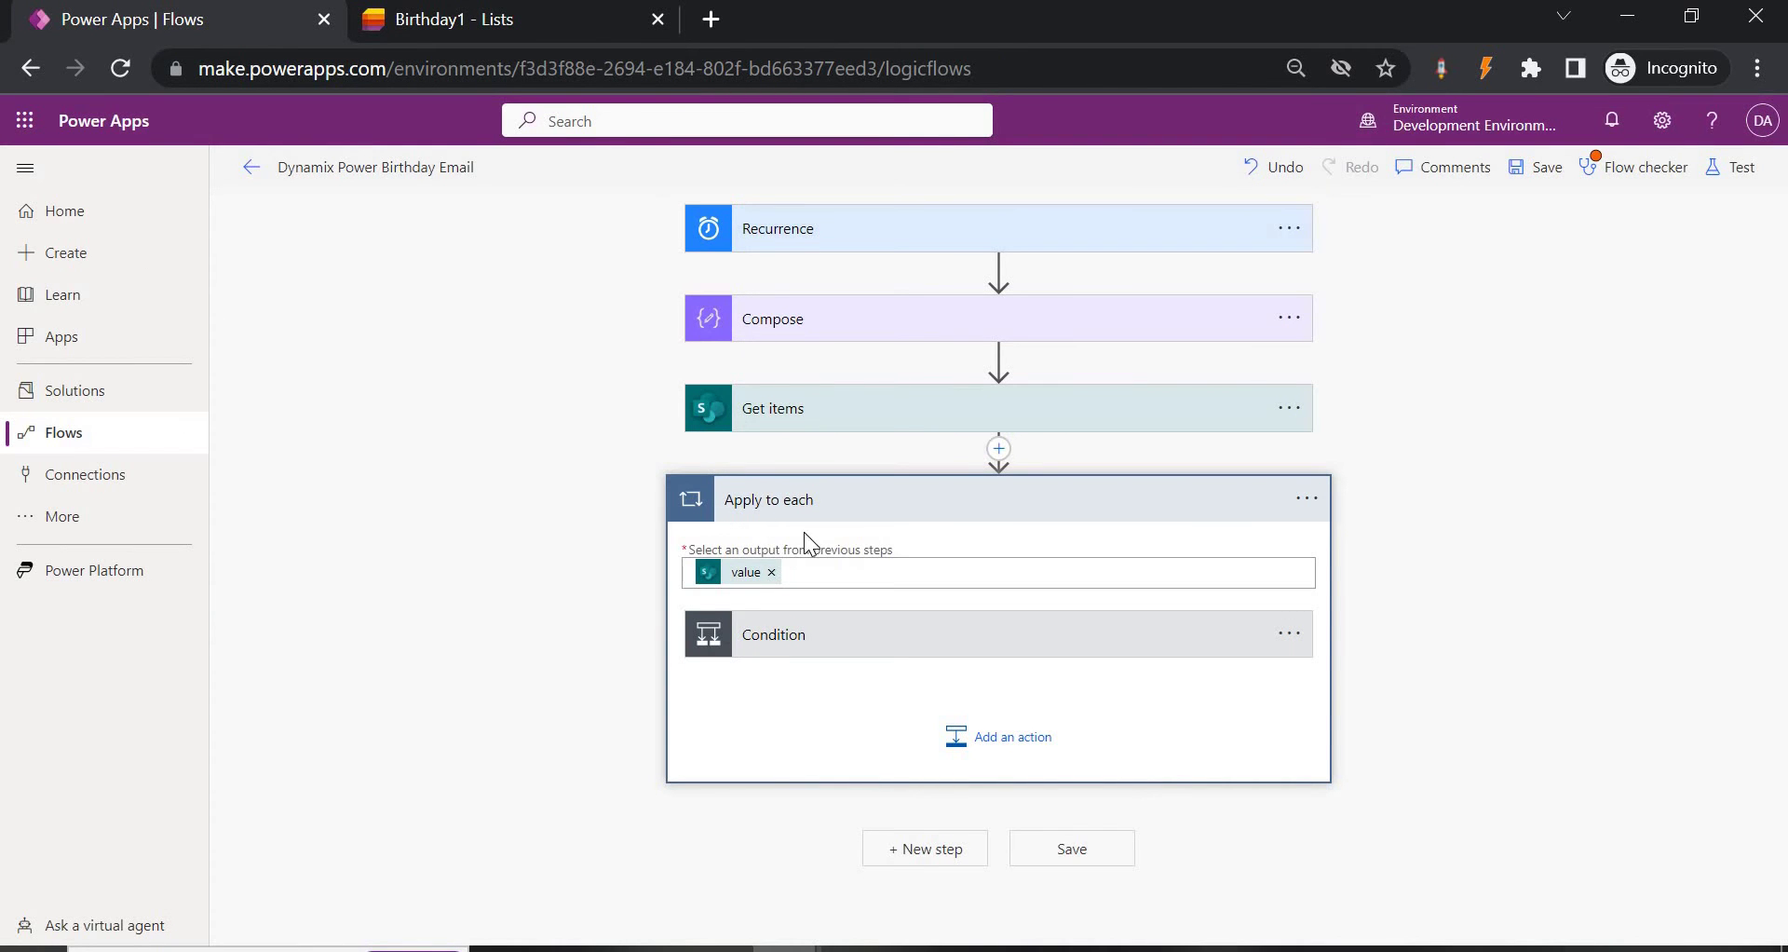
click(827, 643)
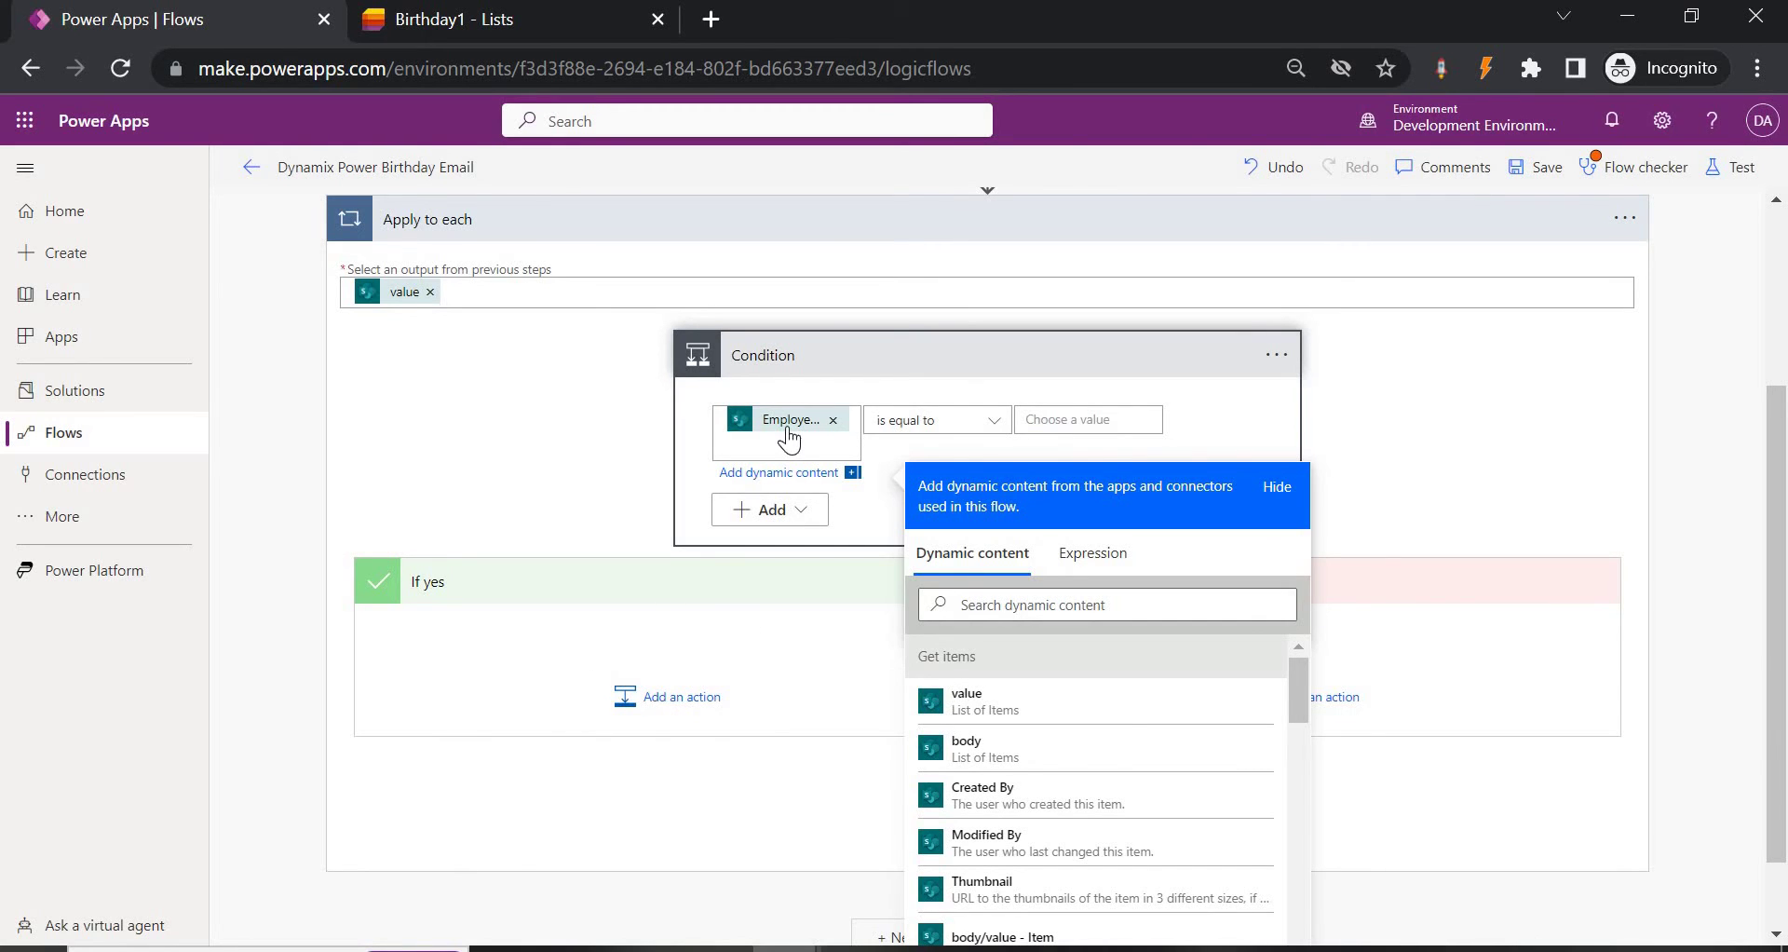
click(1092, 554)
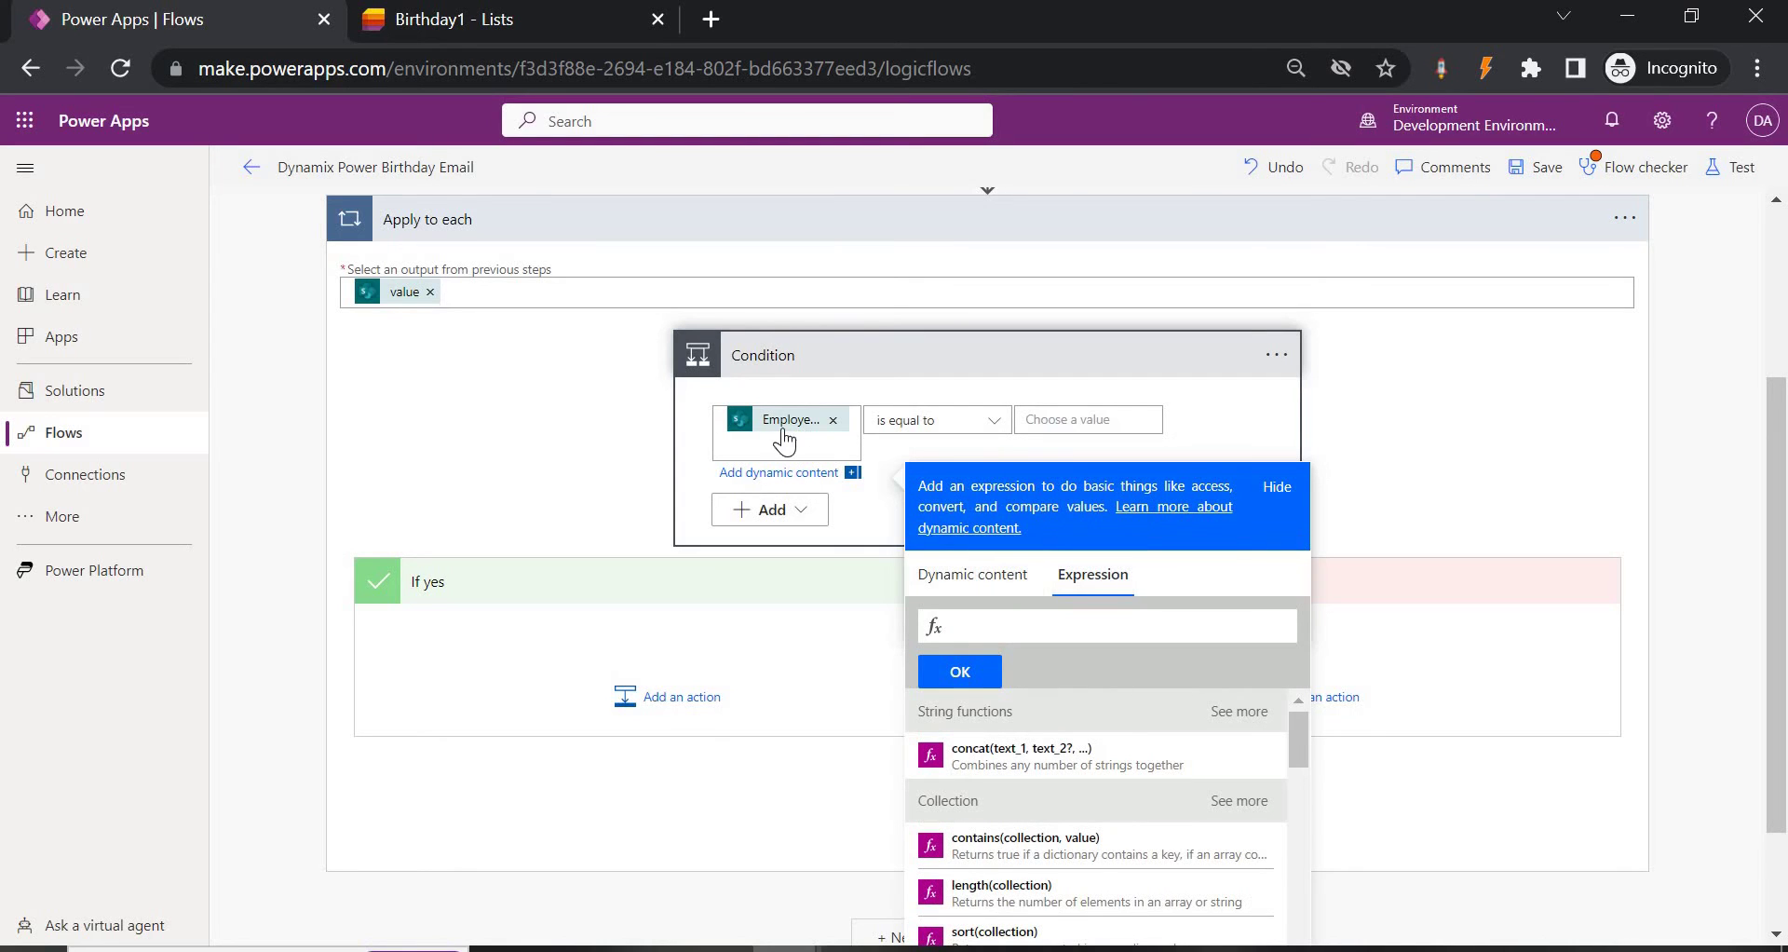
key(ctrl+a)
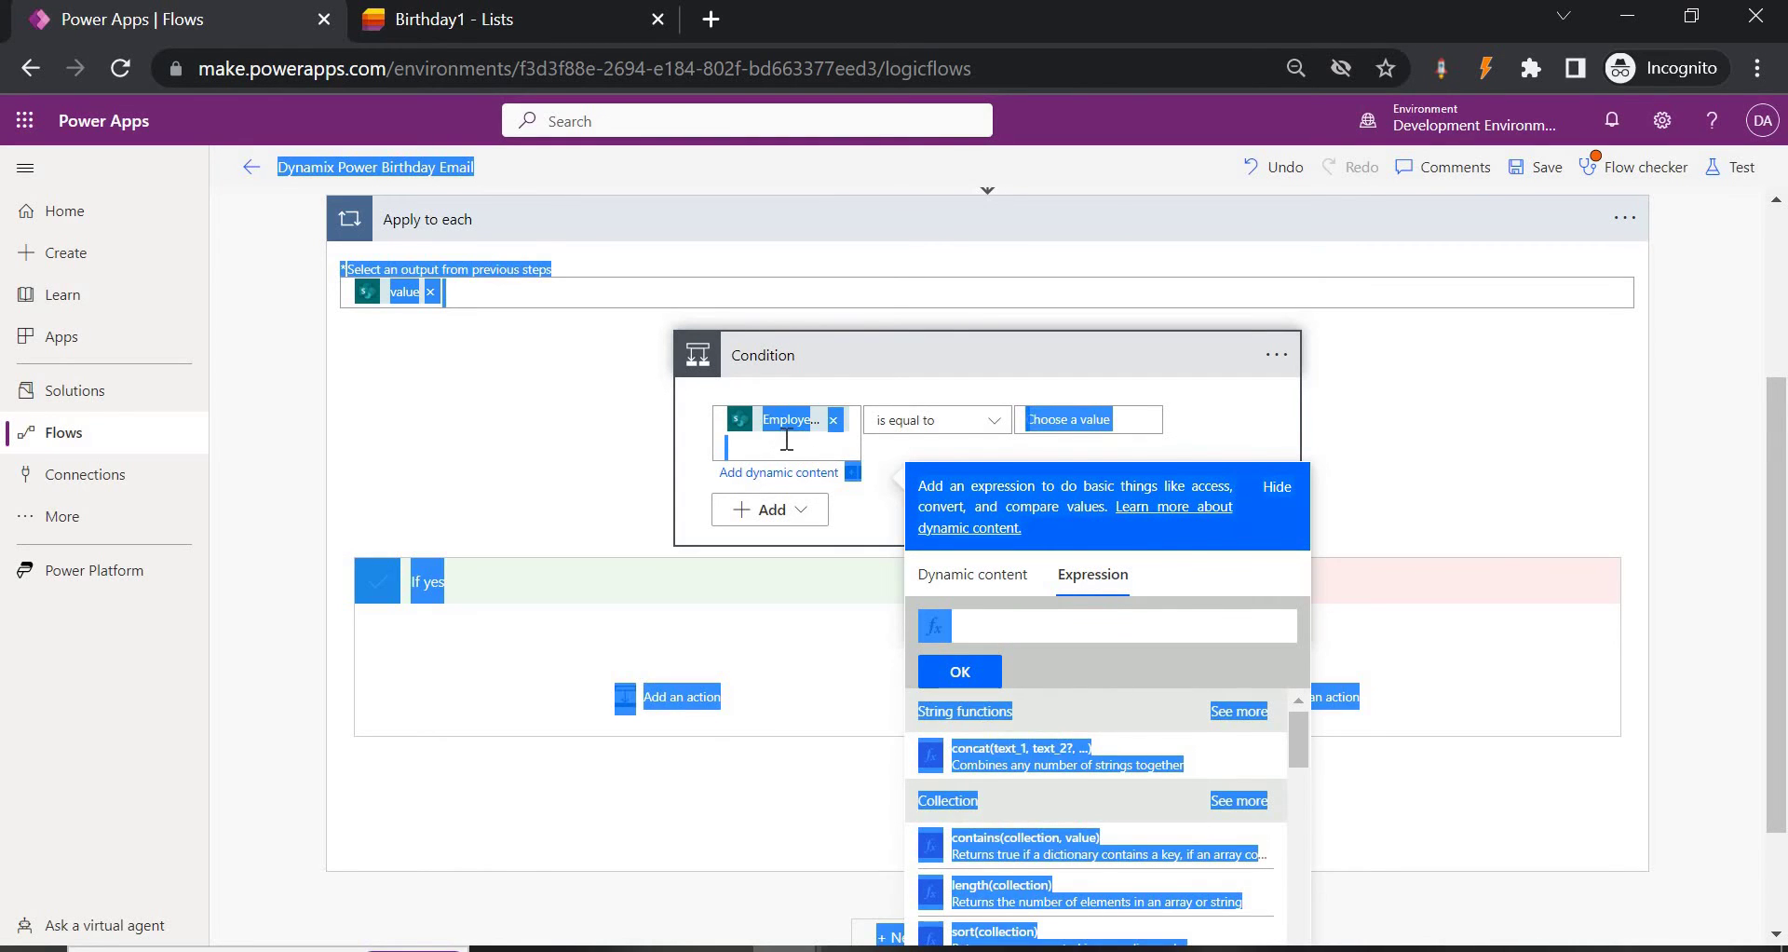
click(787, 440)
key(ctrl+a)
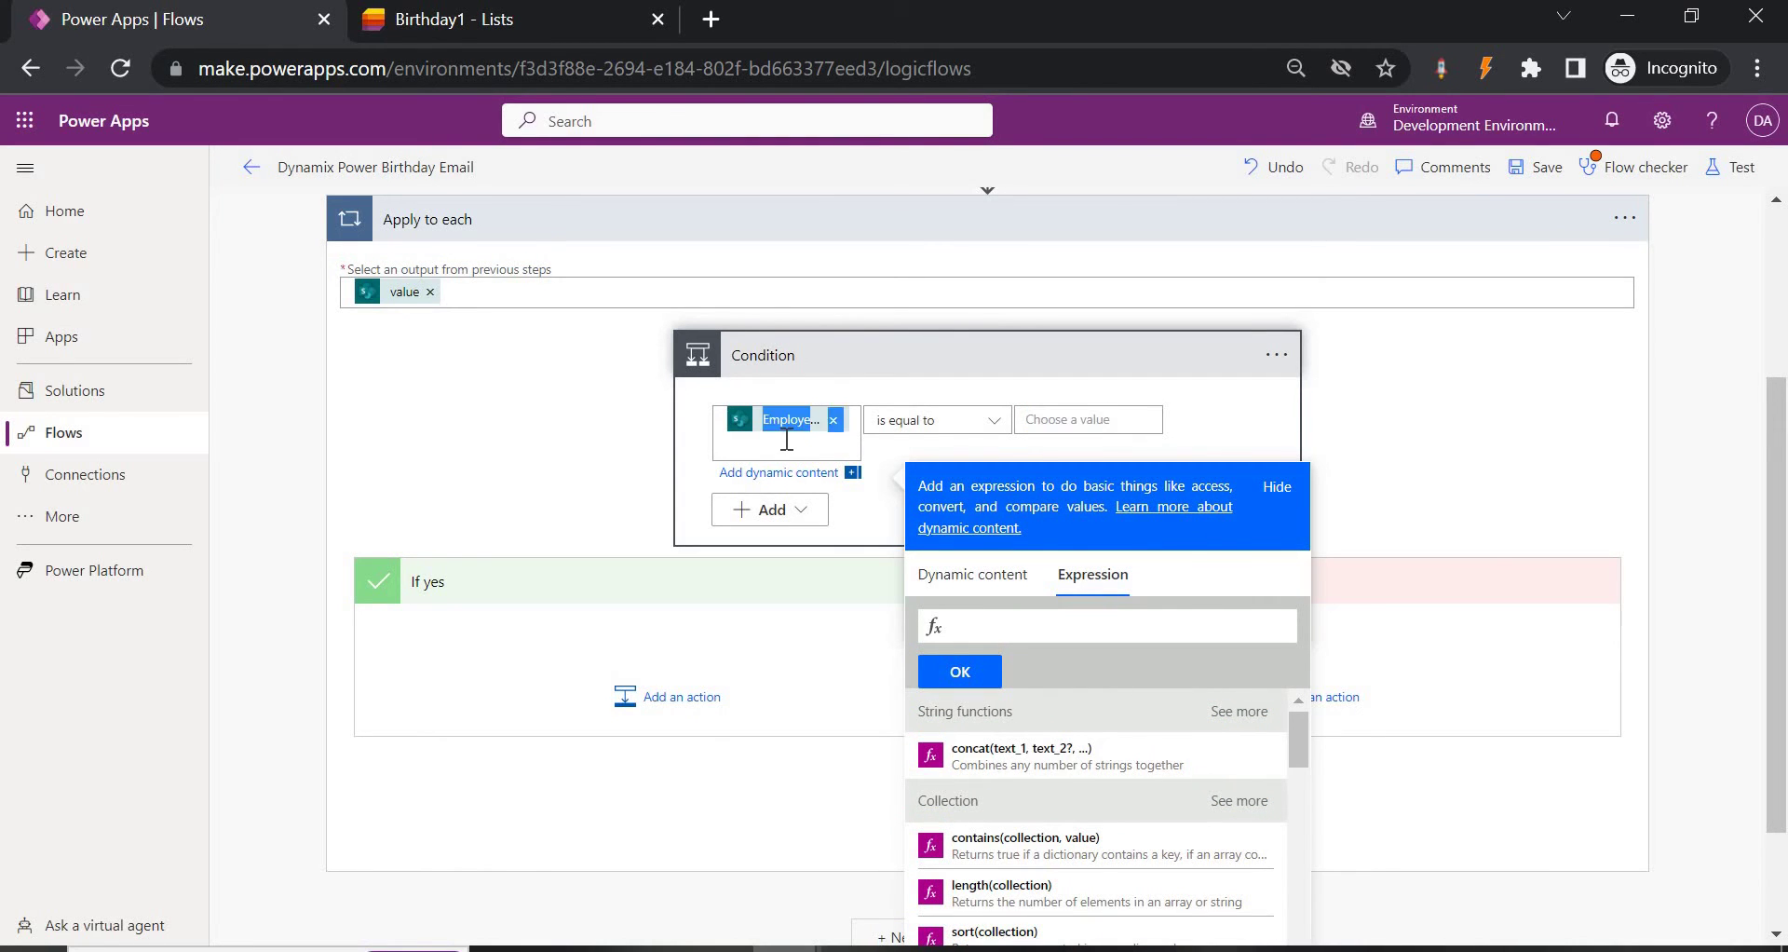
key(BackSpace)
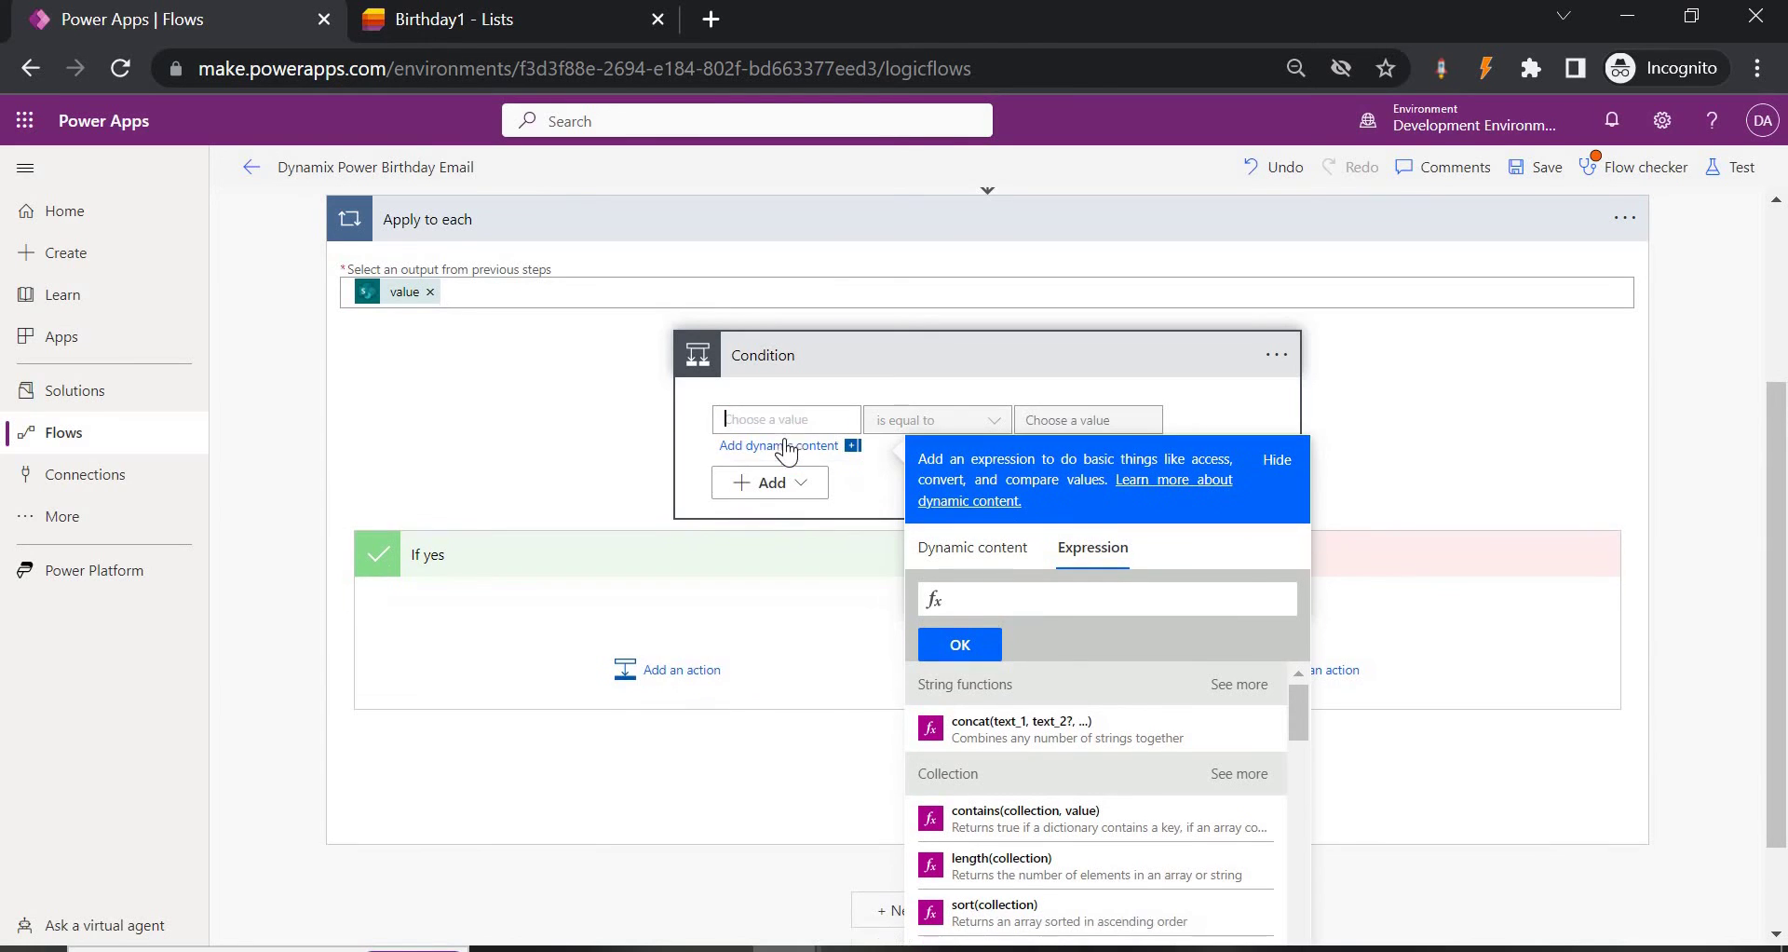
scroll(788, 416, up, 3)
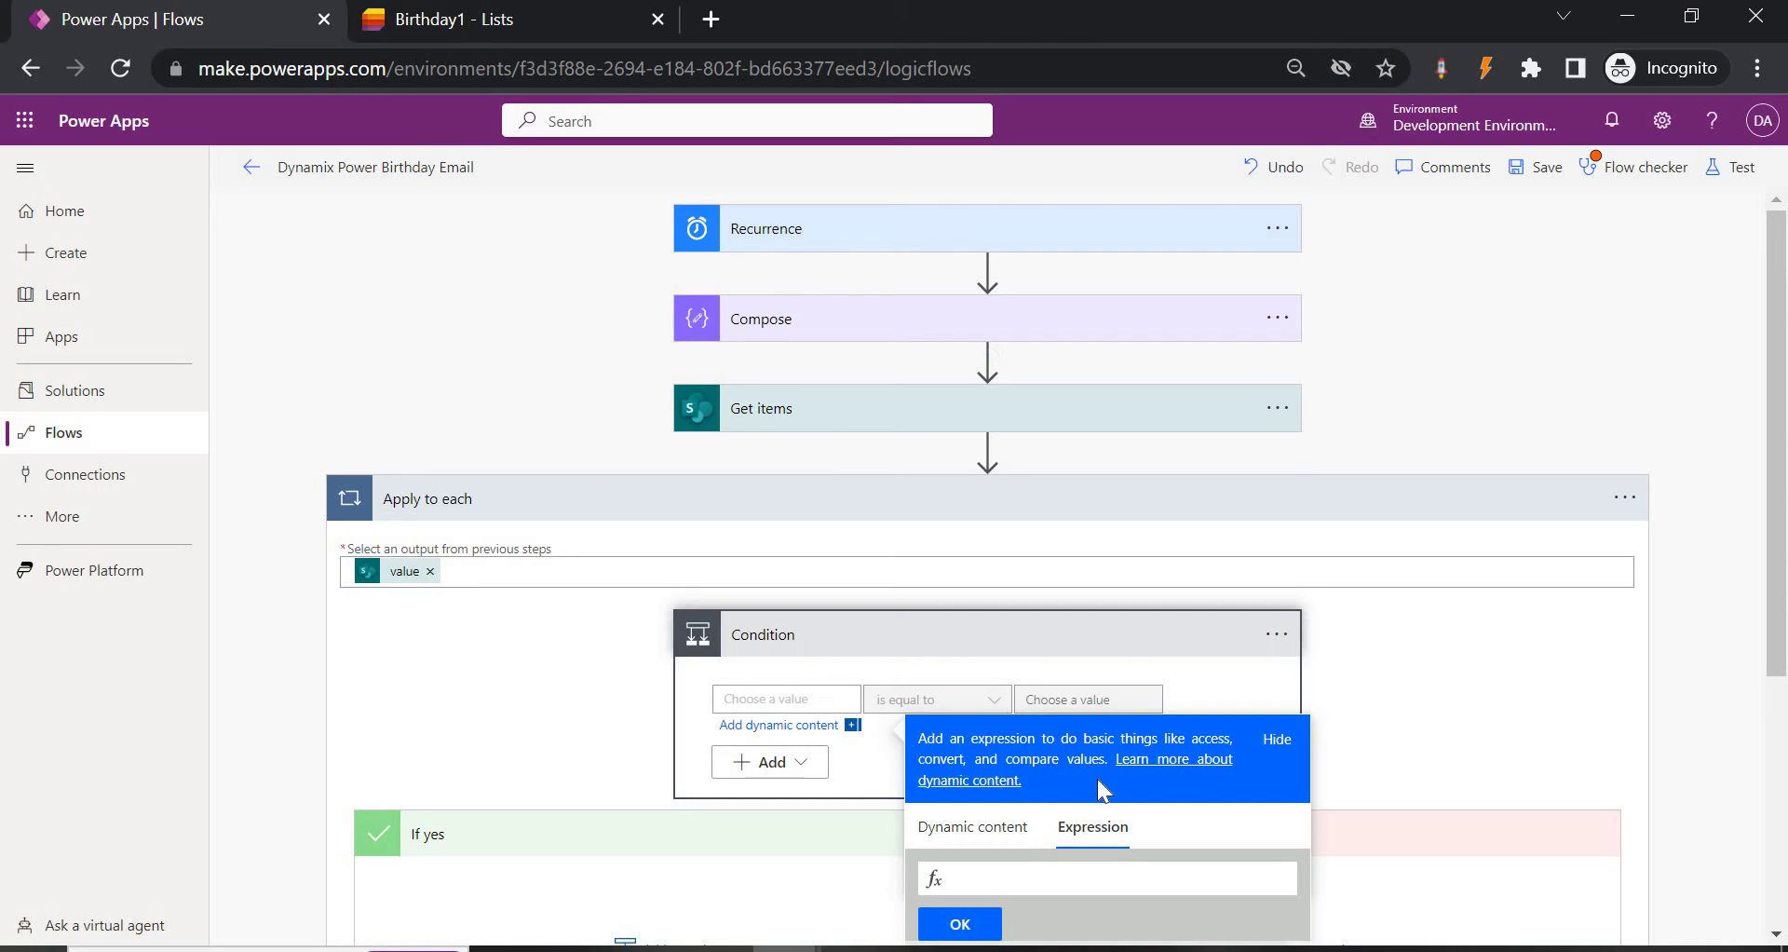
scroll(1044, 613, down, 3)
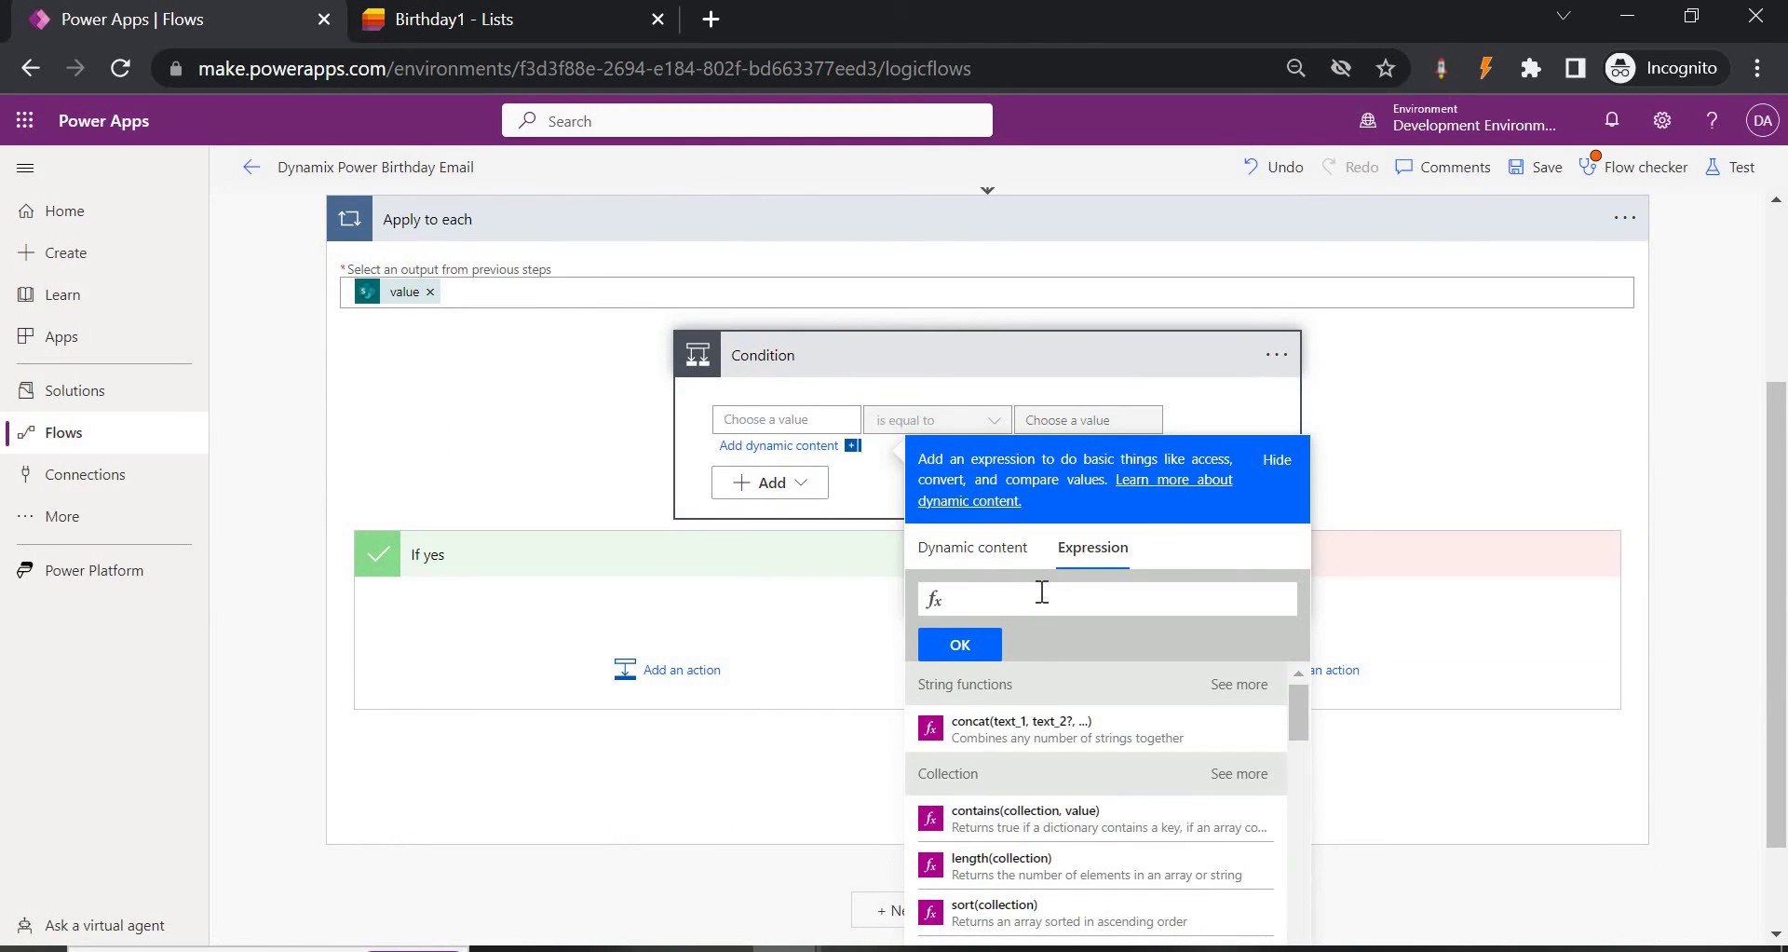
Start a formatDateTime expression wrapping items('Apply_to_each')?['EmployeeDOB'].
text(items('Apply_to_each')?['EmployeeDOB'])
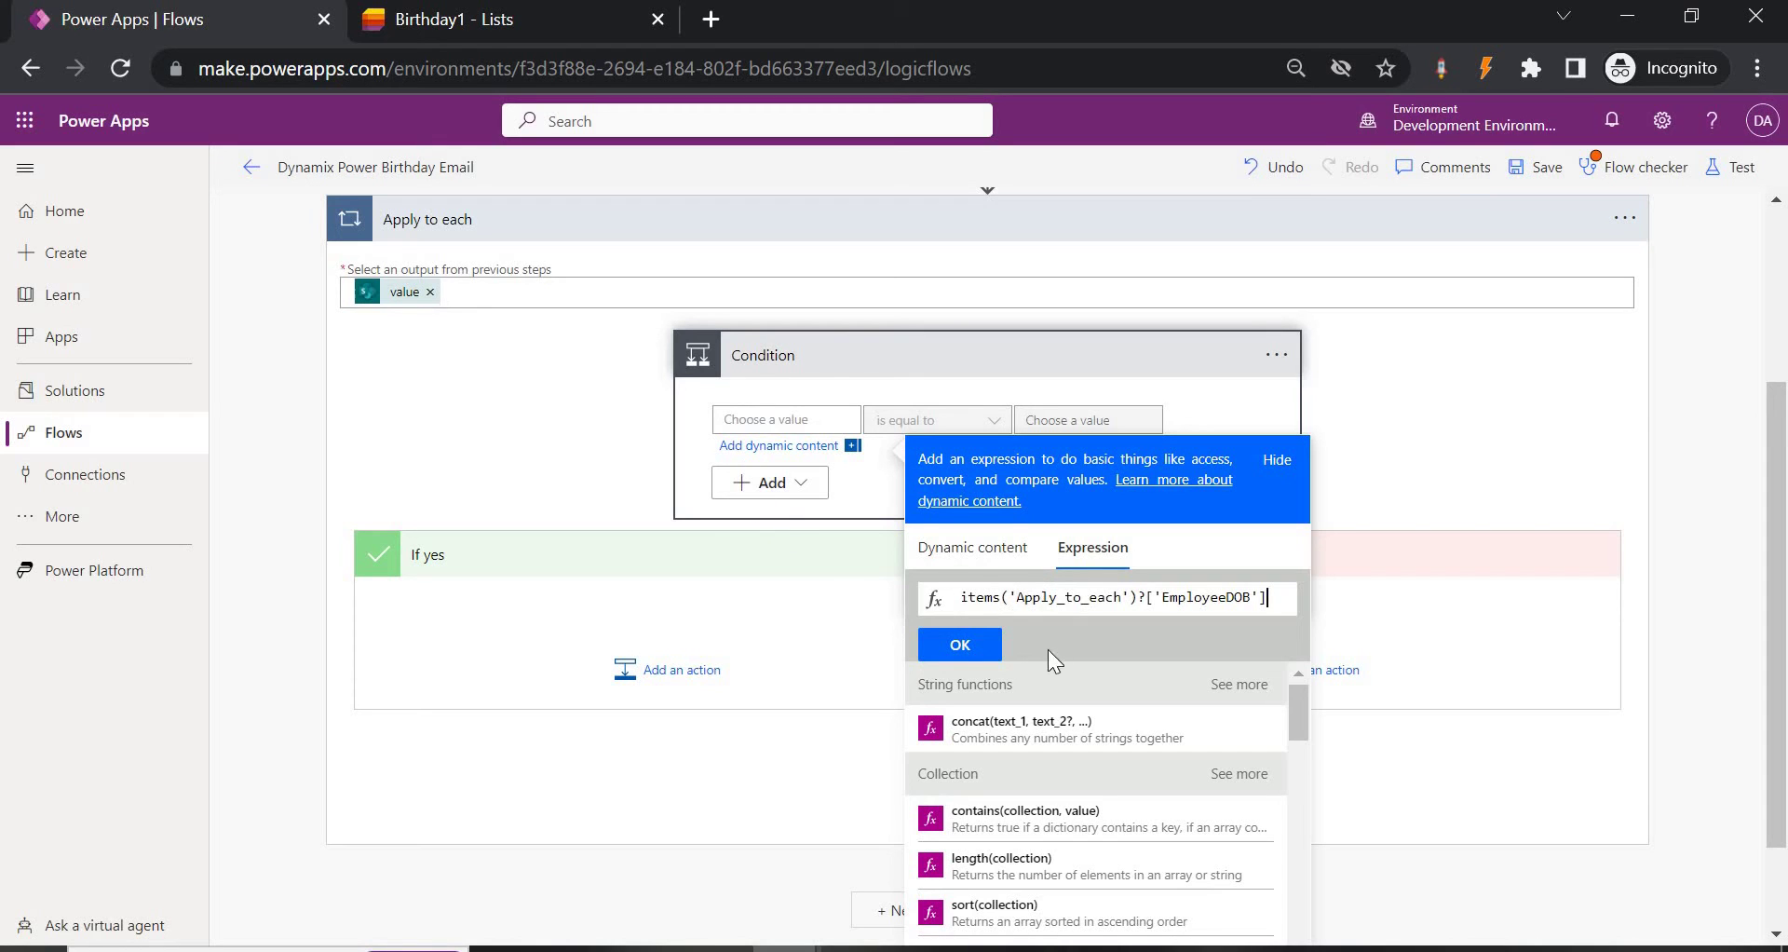
click(1008, 596)
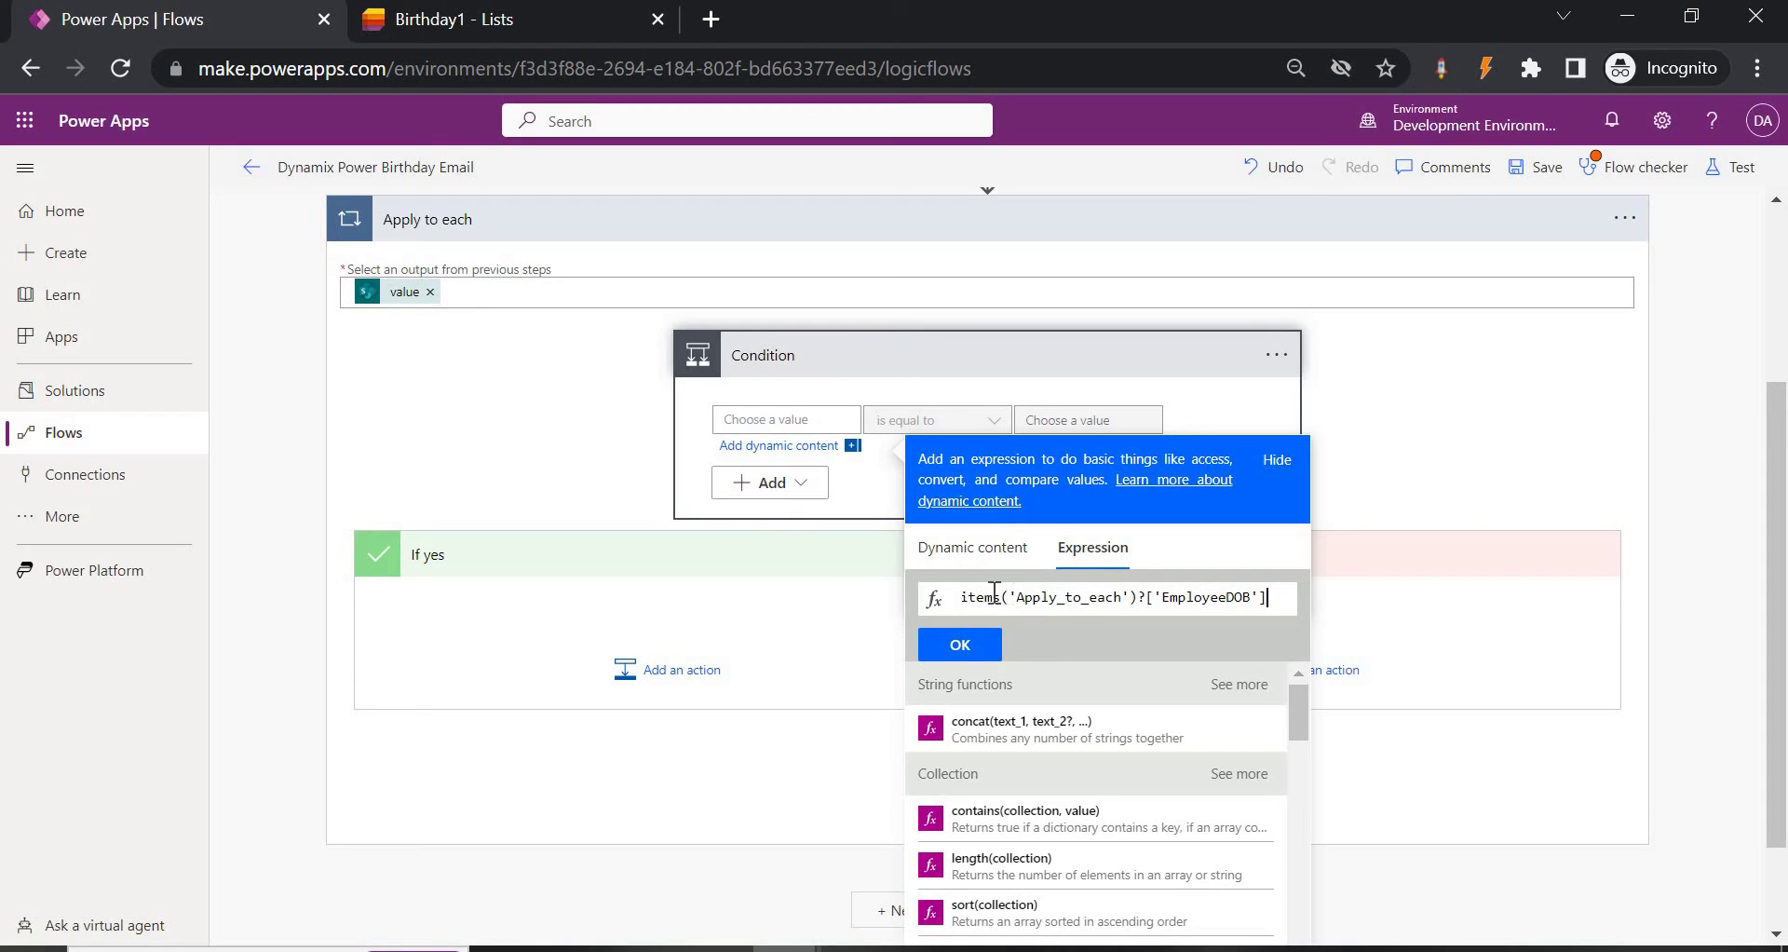
triple_click(1100, 603)
key(ctrl+c)
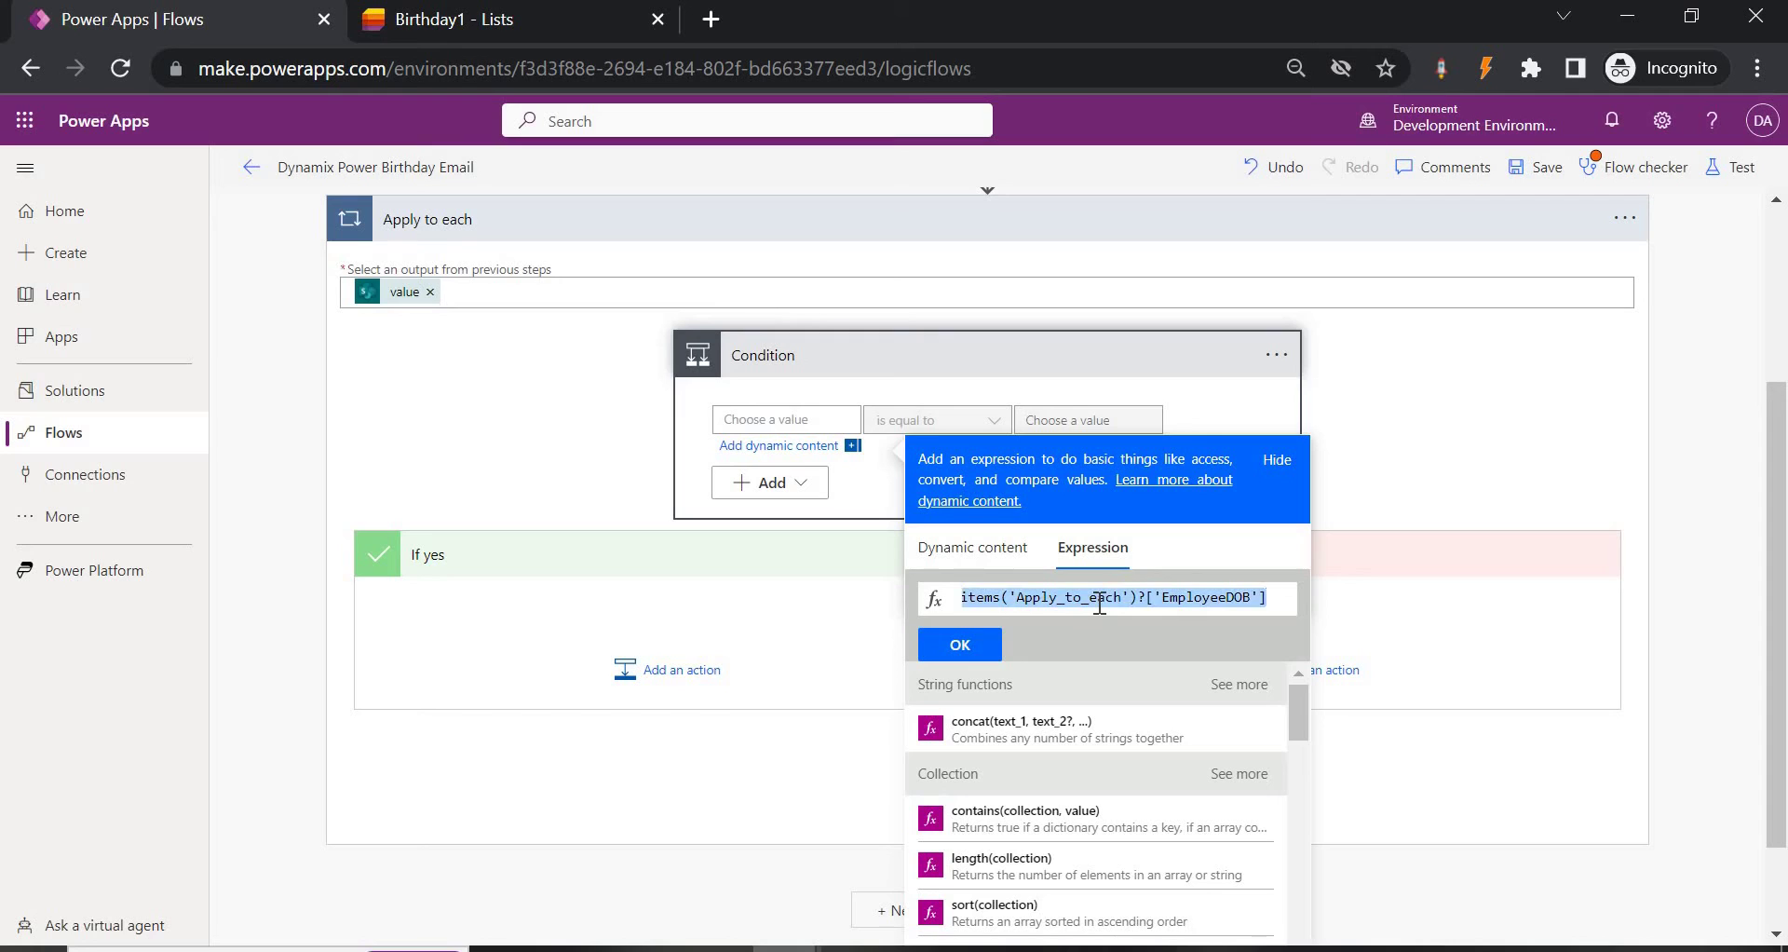
key(BackSpace)
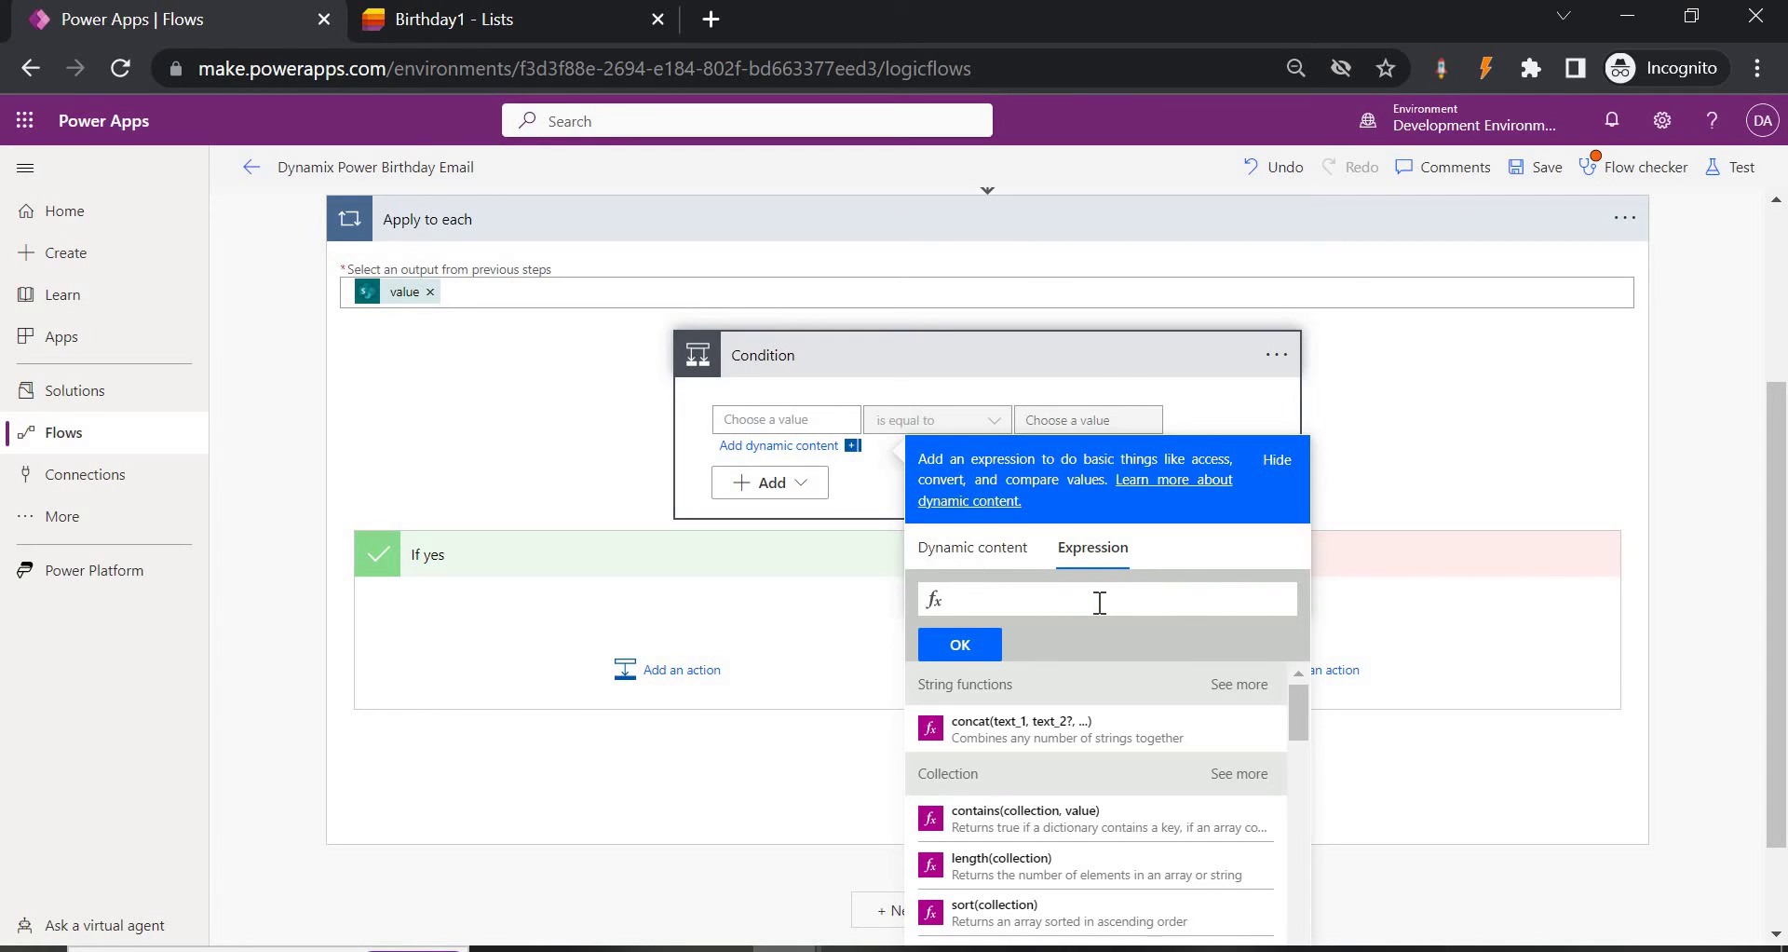
text(form)
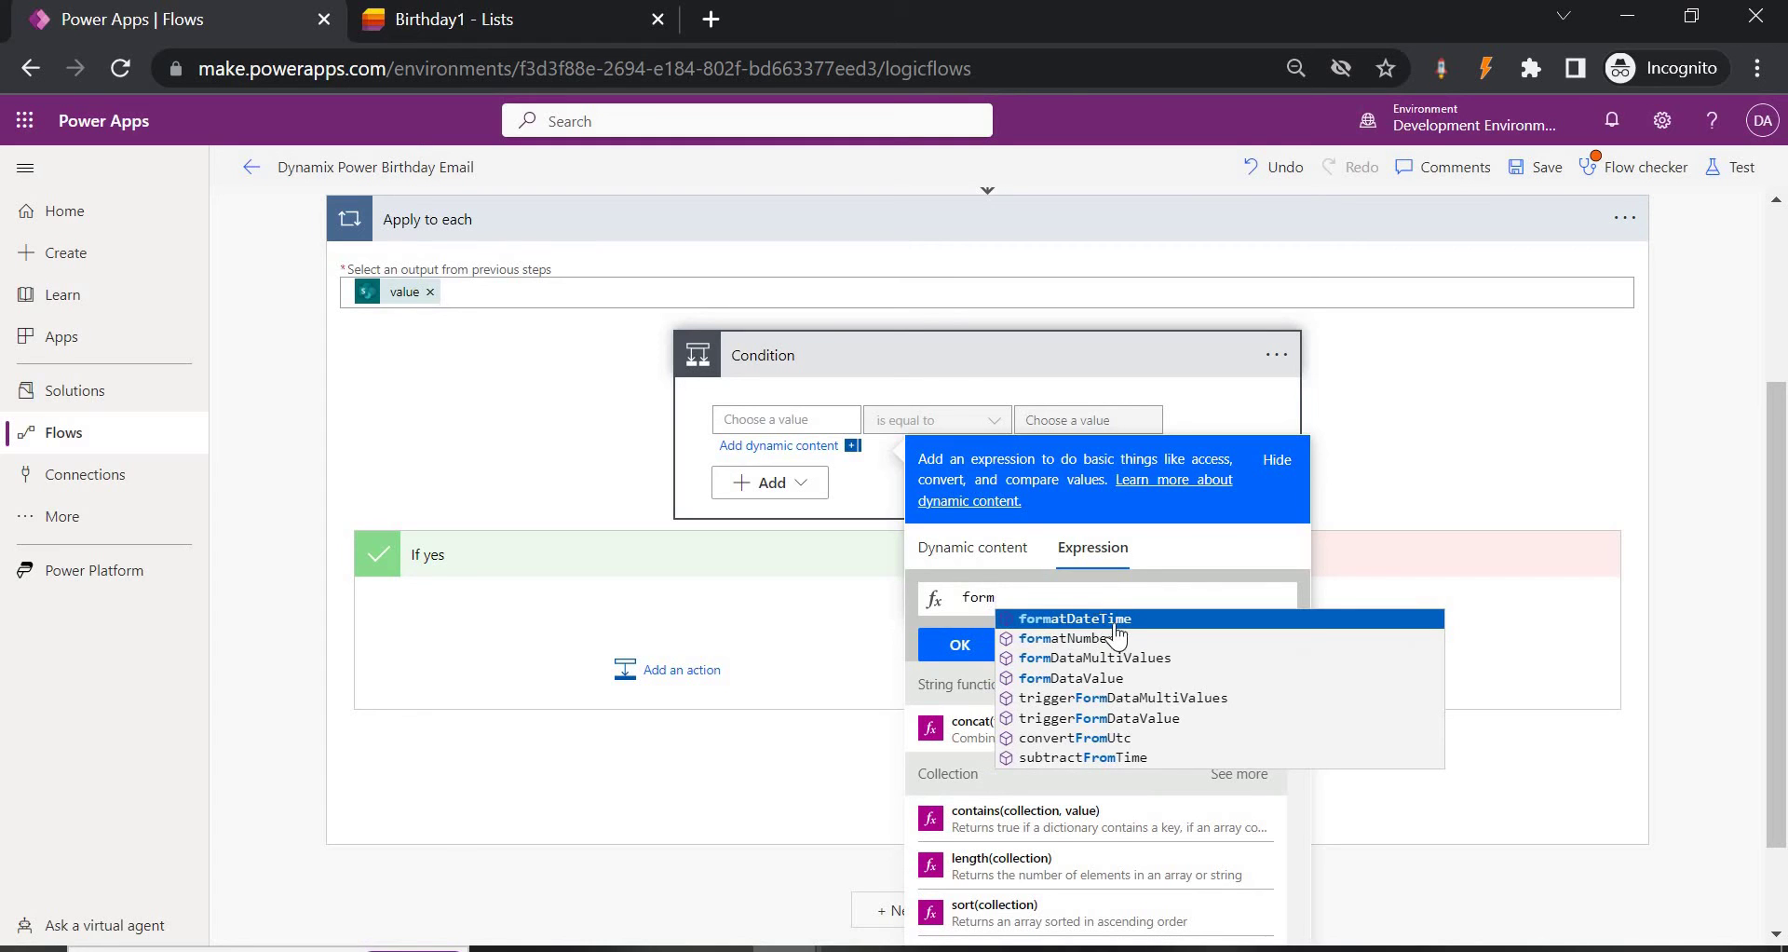
click(1116, 621)
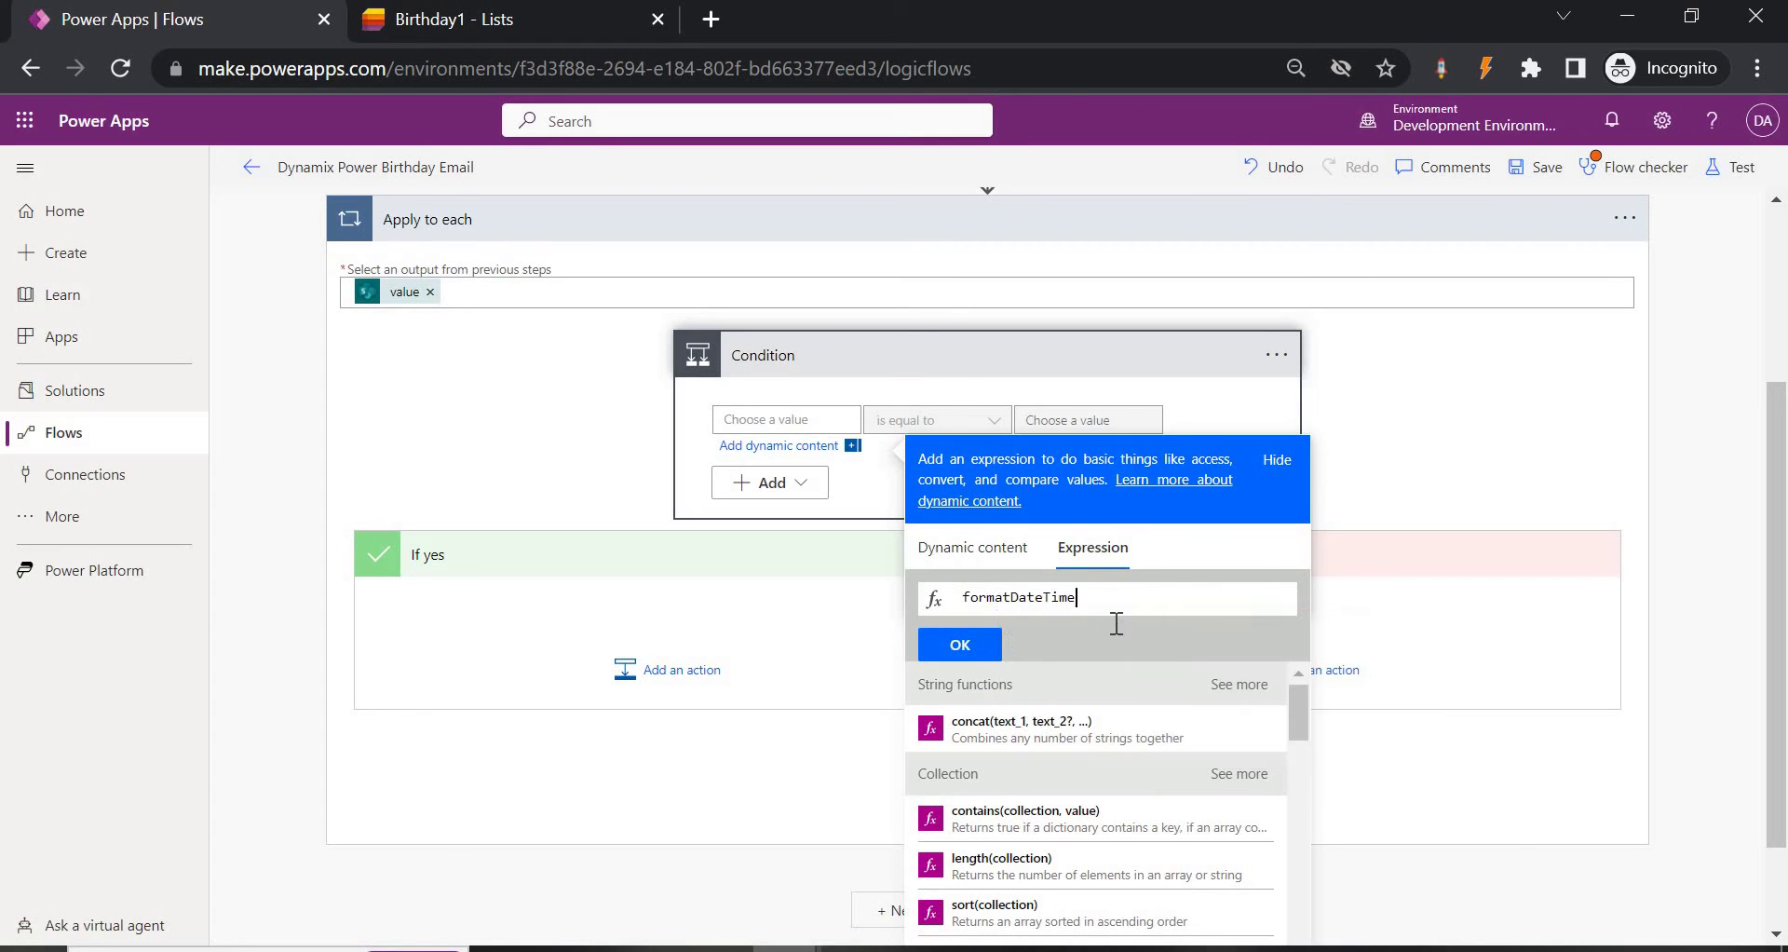
text(()
key(ctrl+v)
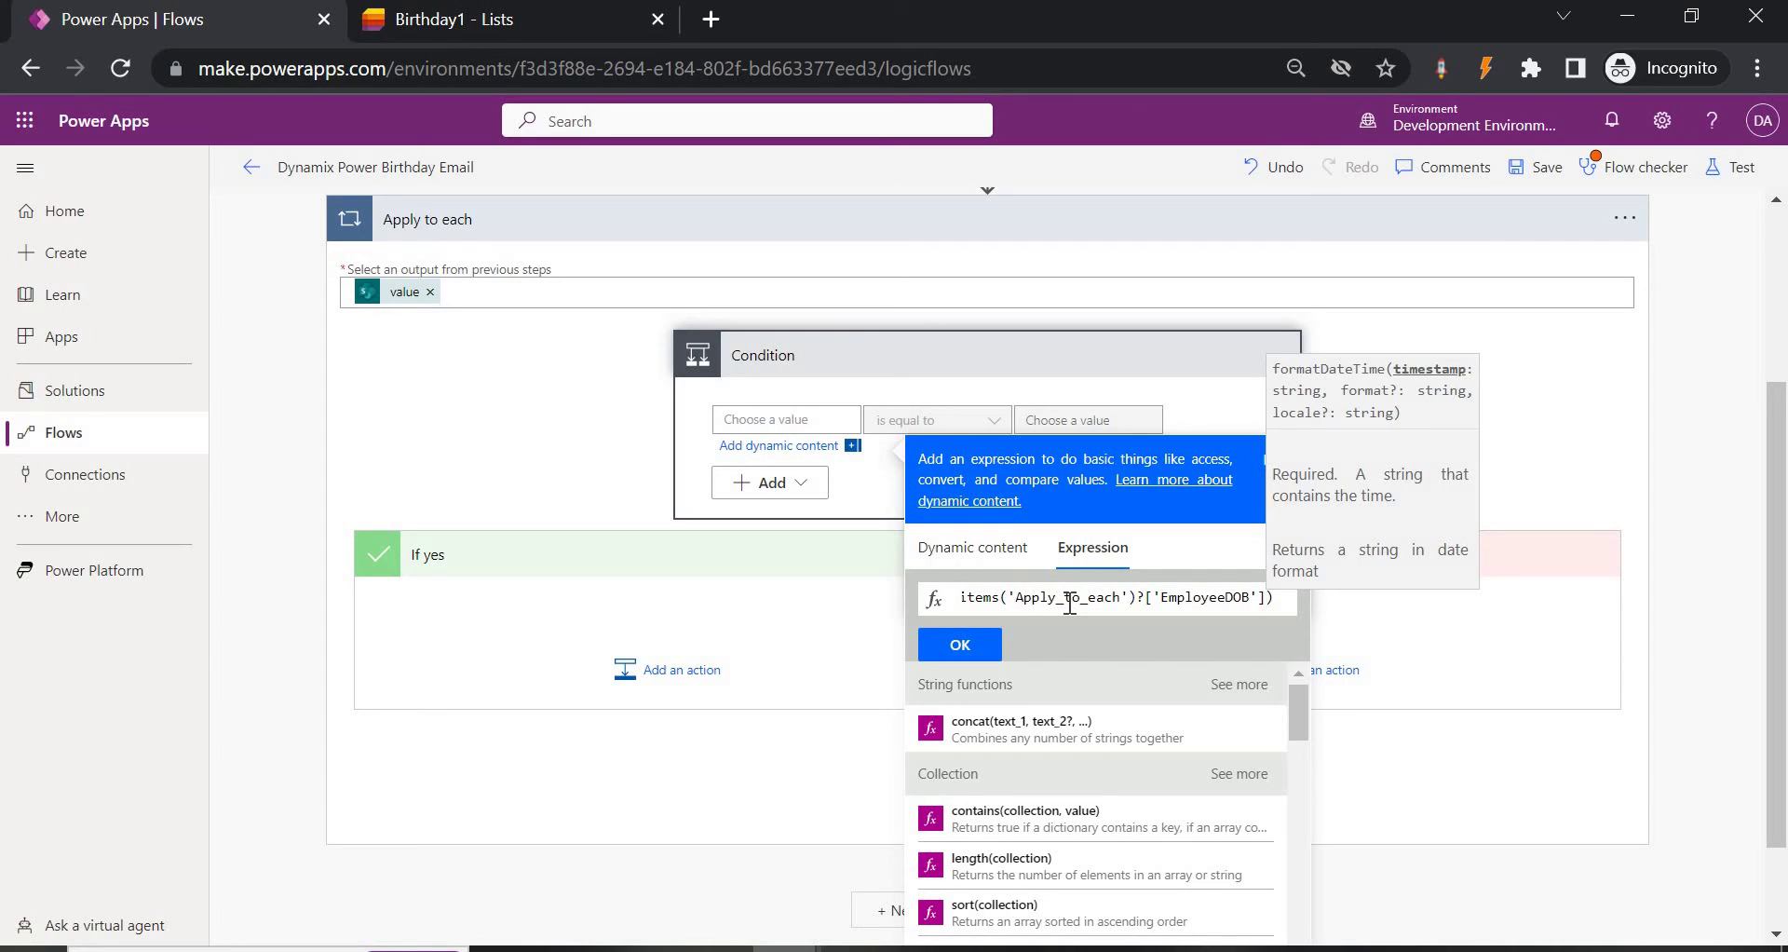
Finish the expression with the 'MM-dd' format and insert it as the Condition's first value.
click(961, 597)
text(@)
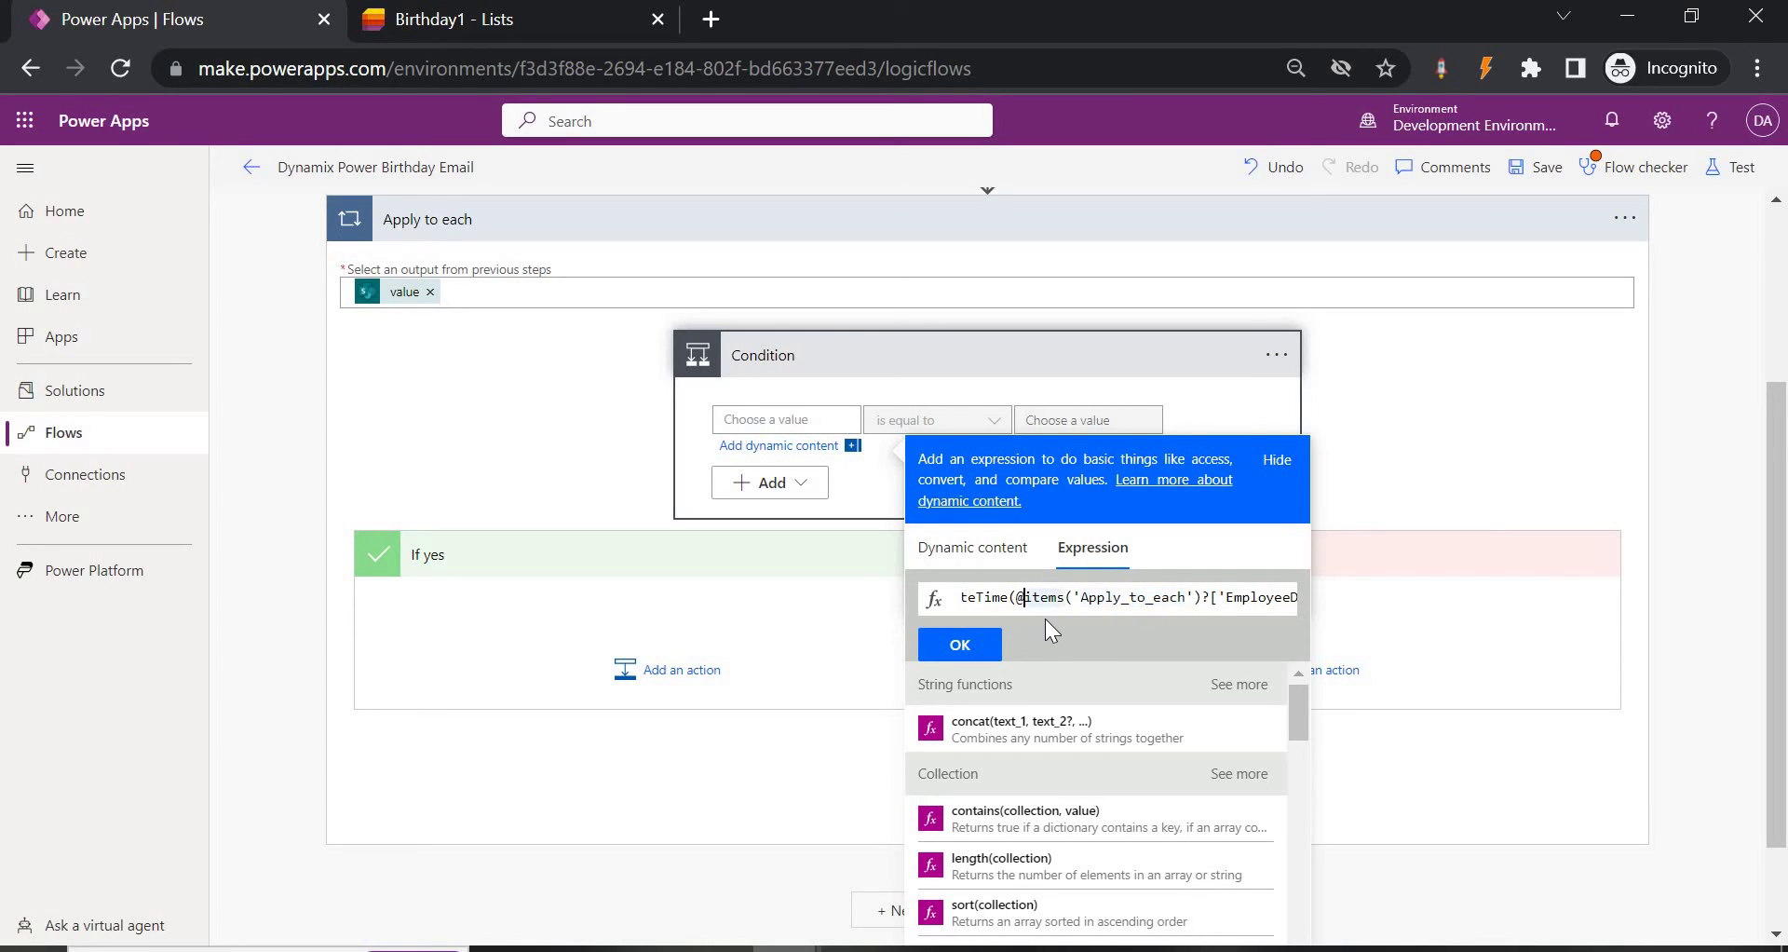
key(BackSpace)
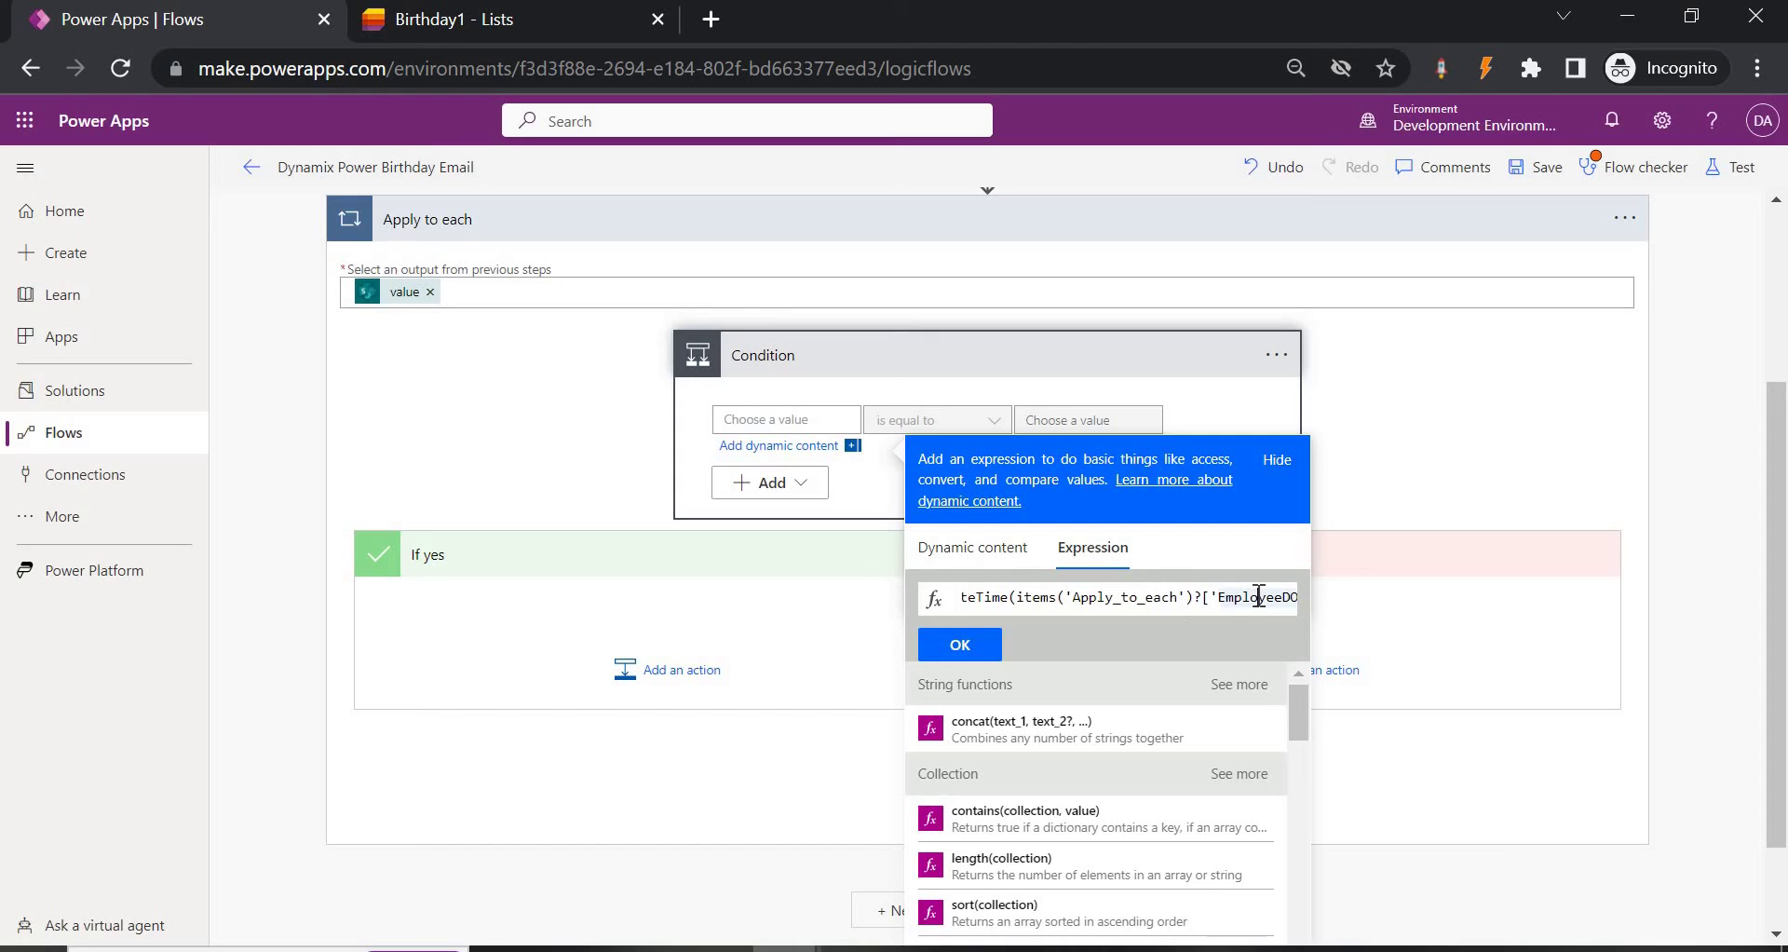
key(End)
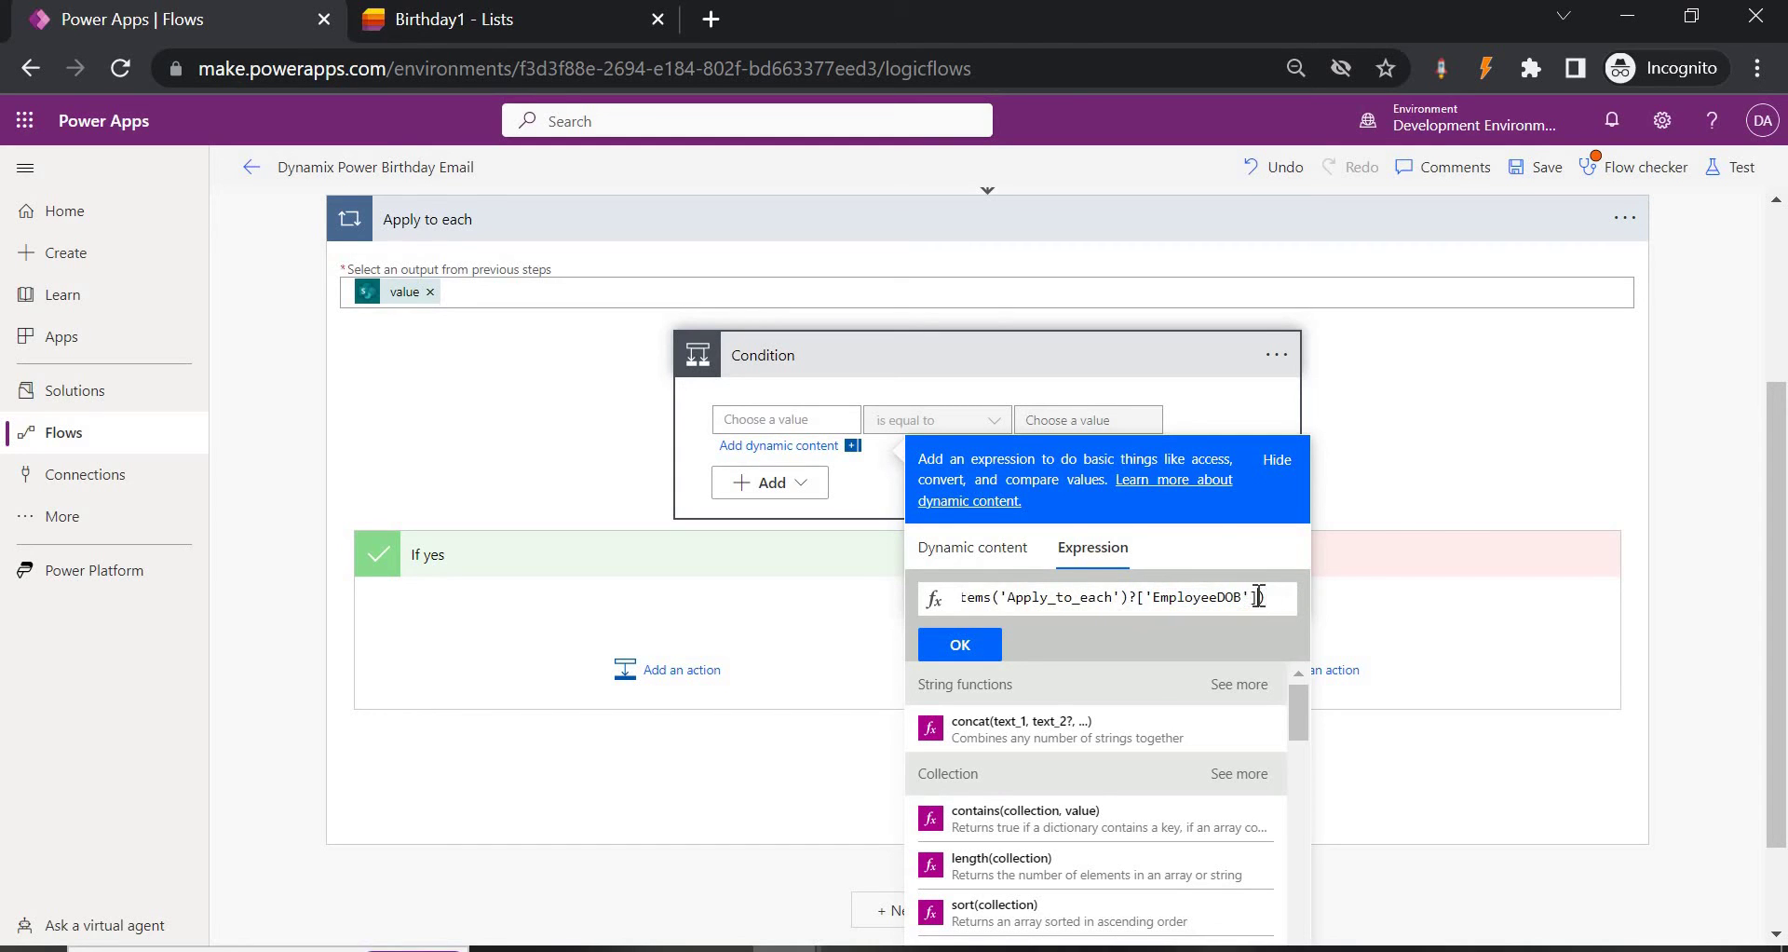
text(,N)
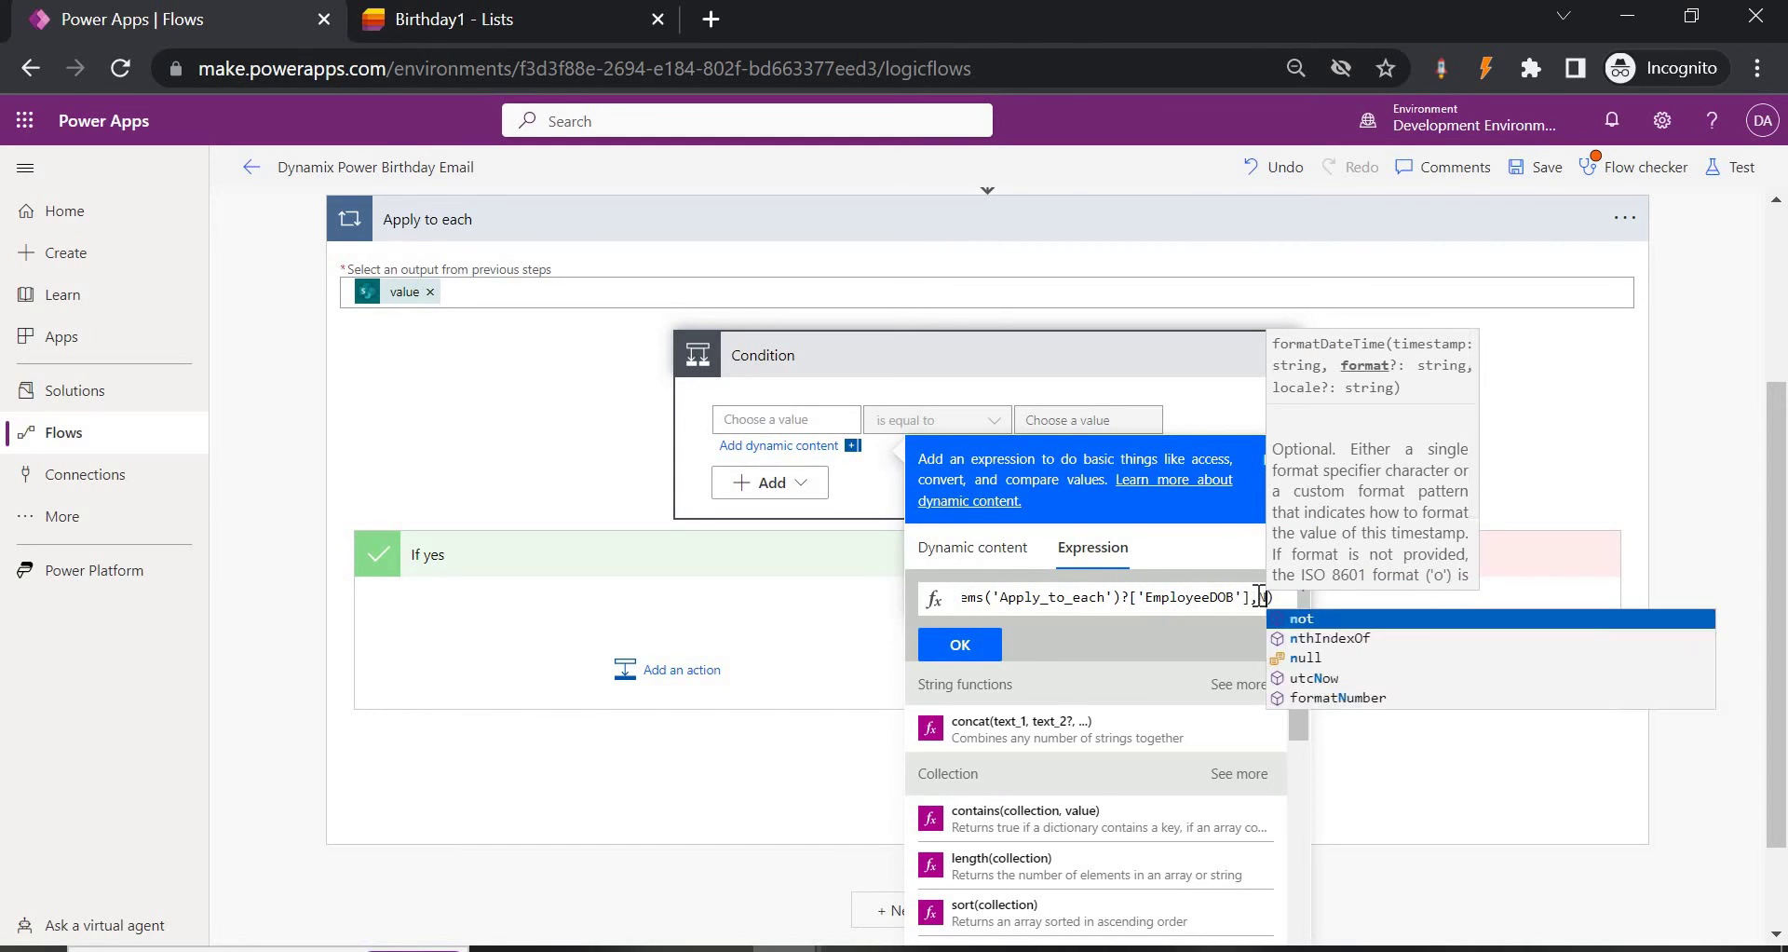
key(BackSpace)
text('MM)
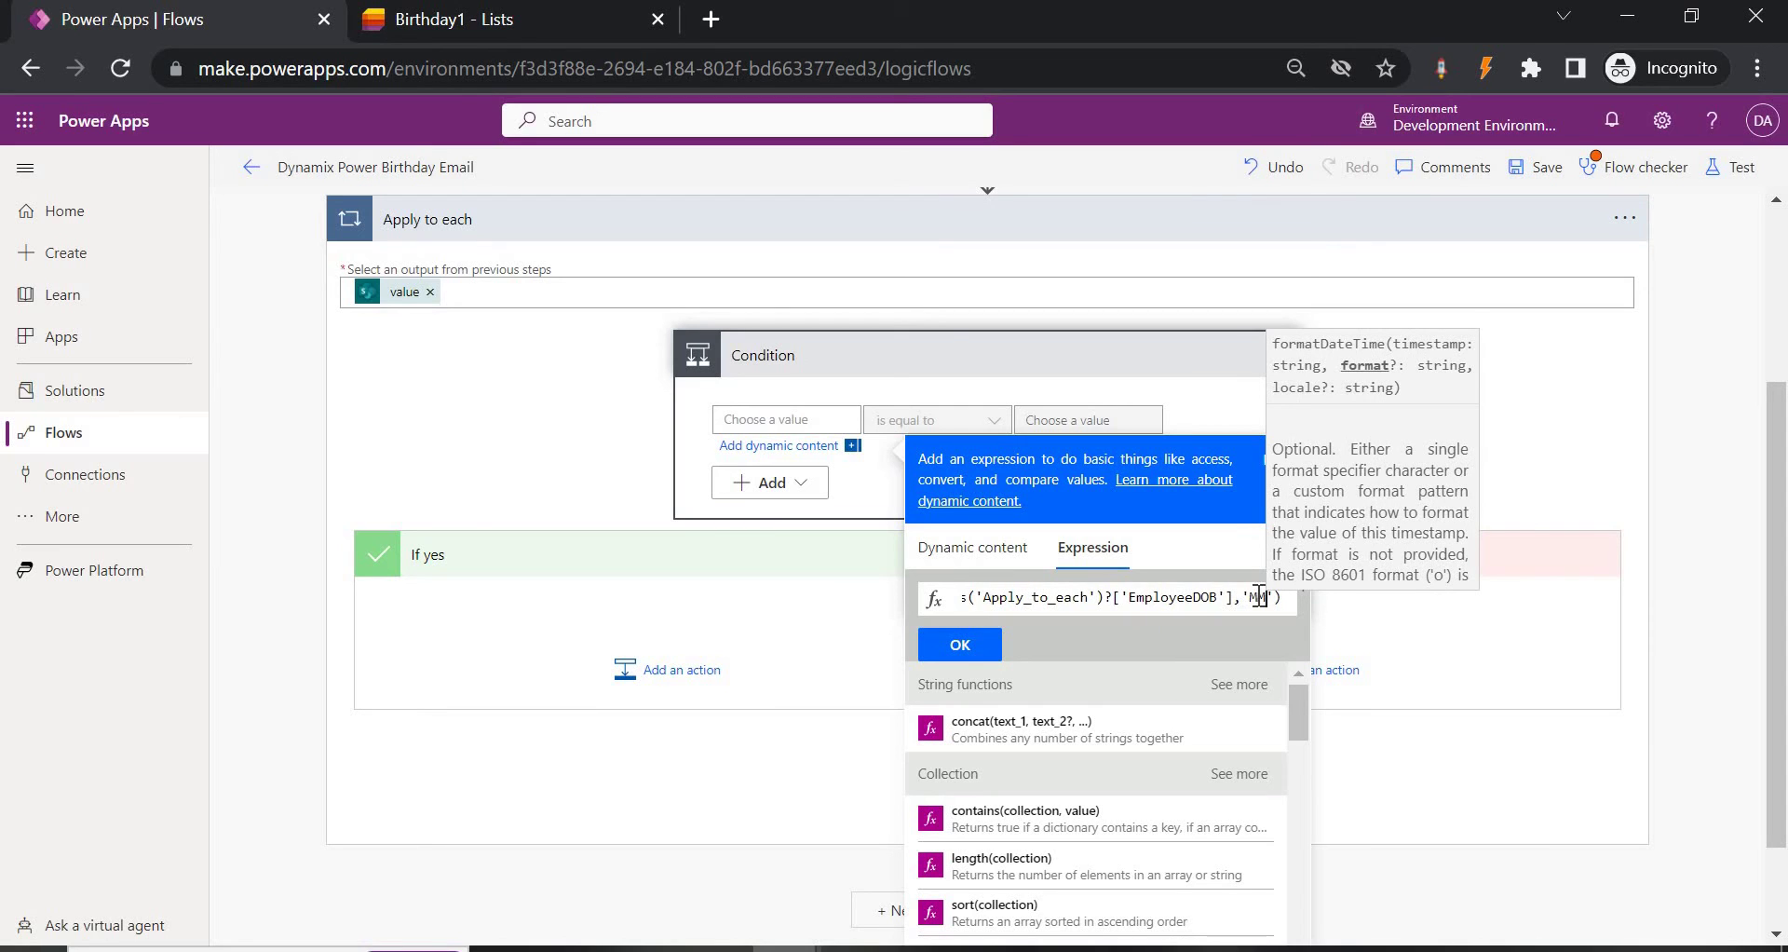
text(-dd)
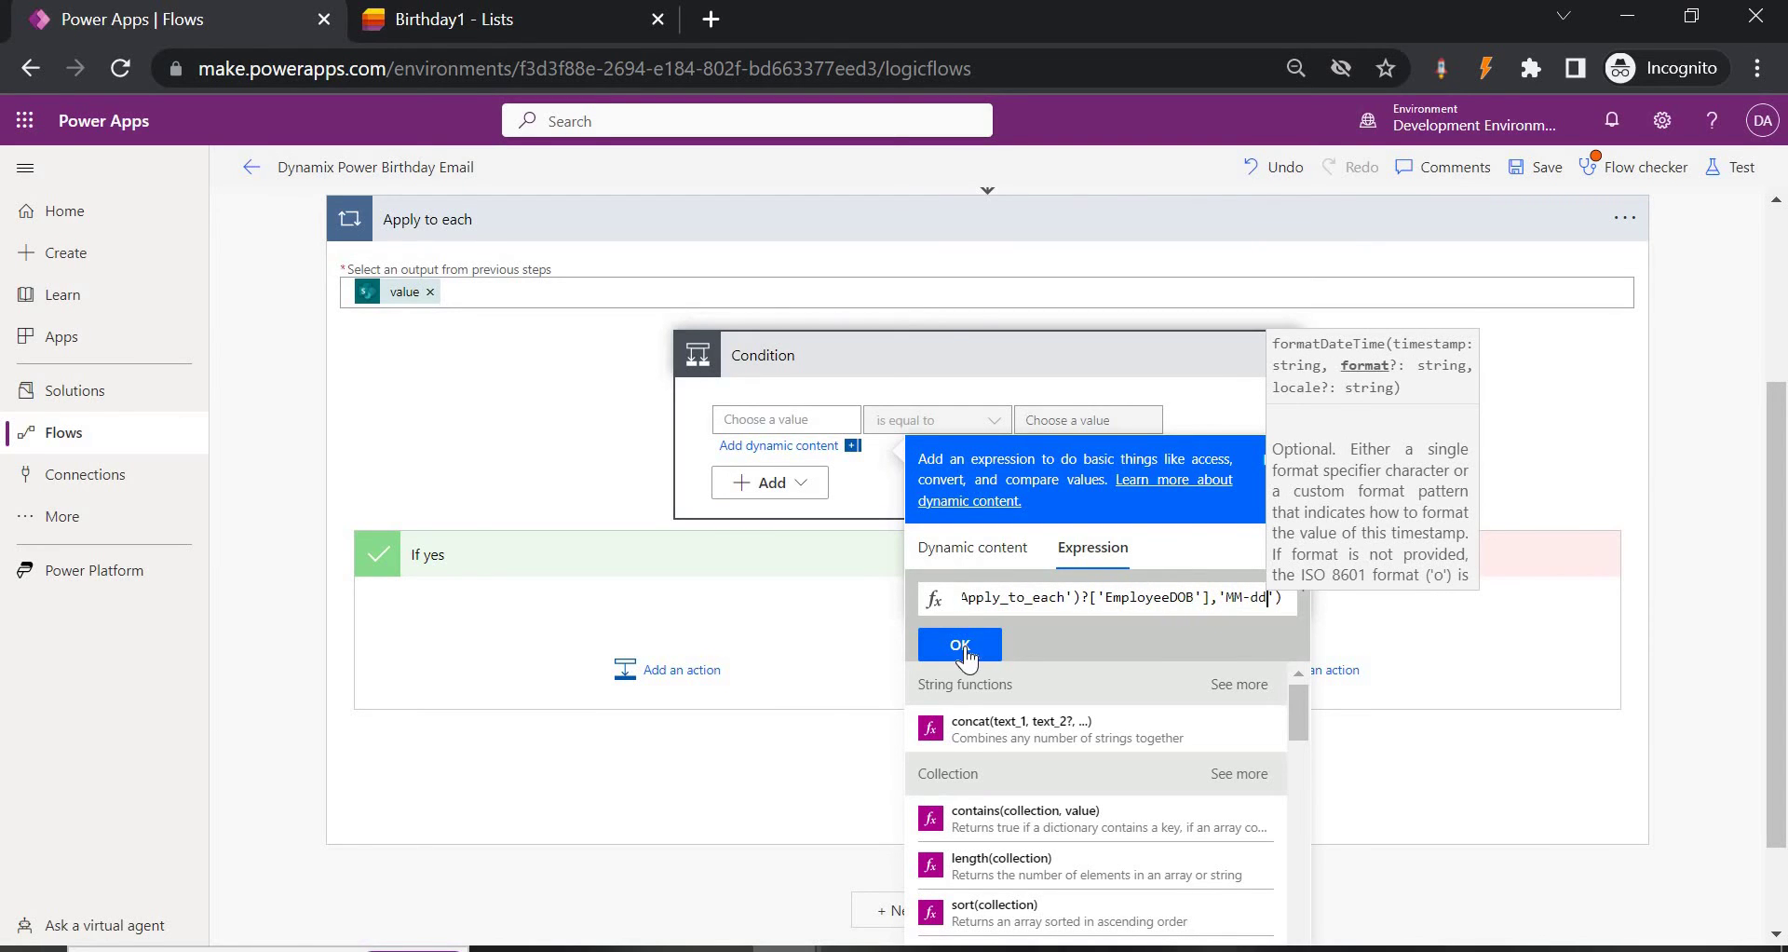
click(962, 647)
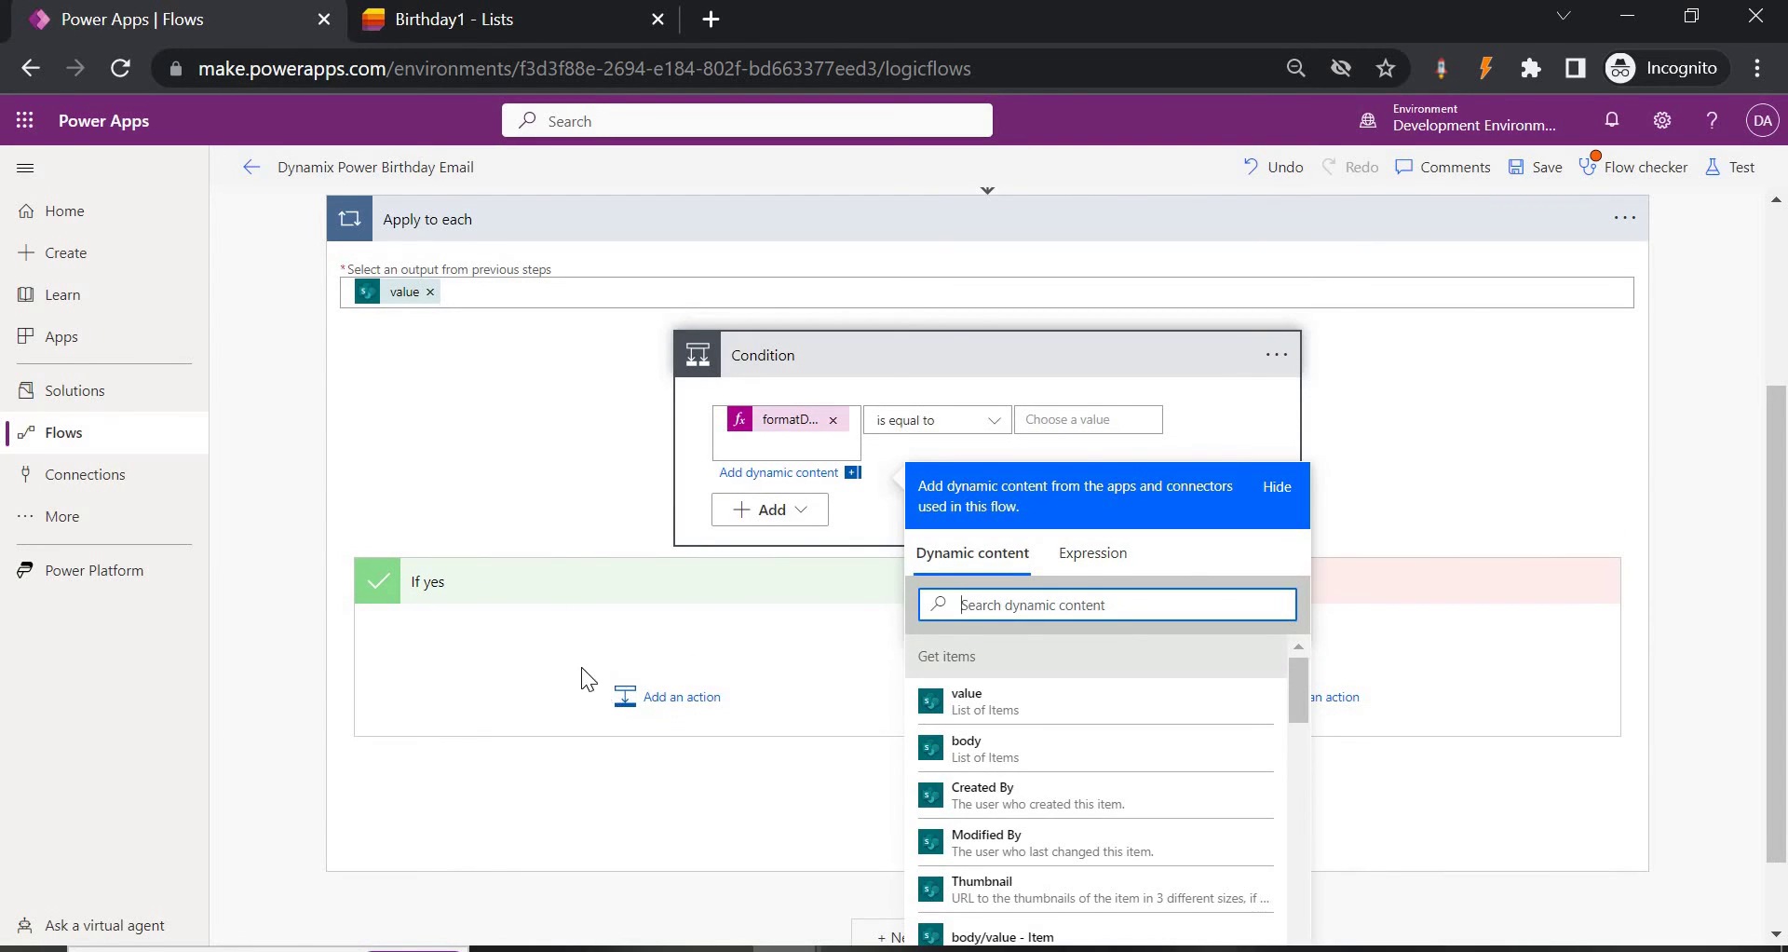
click(444, 601)
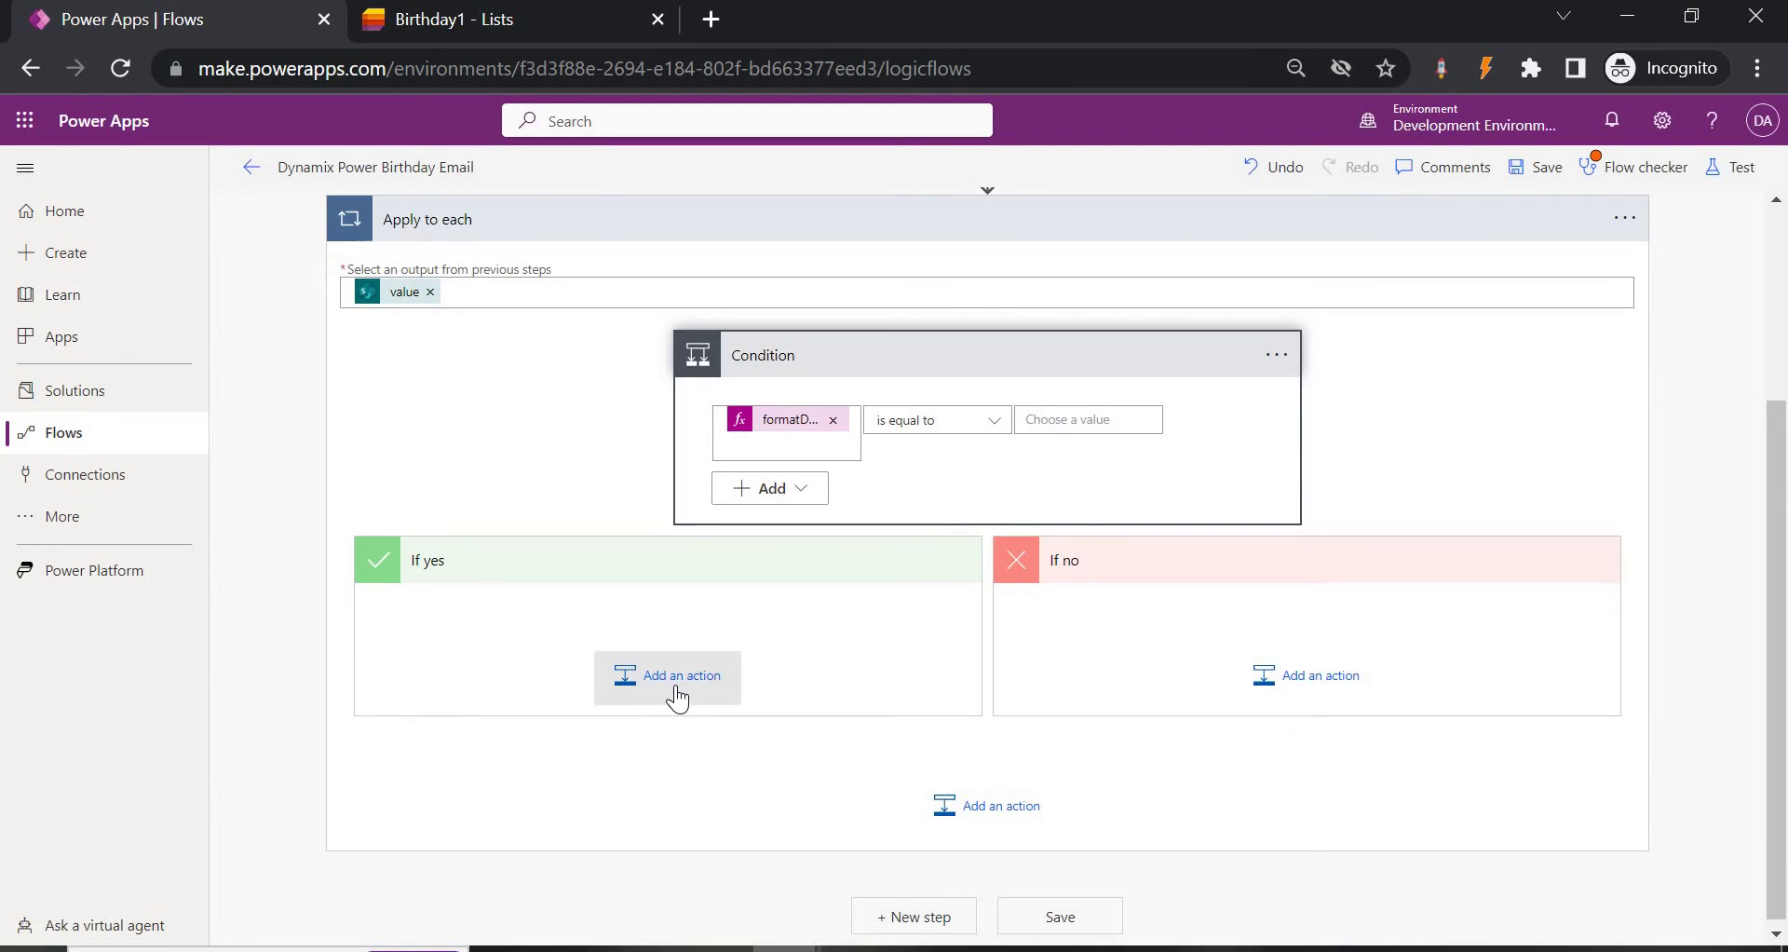
Search 'send email' and add Office 365 Outlook's Send an email (V2) under If yes.
click(678, 687)
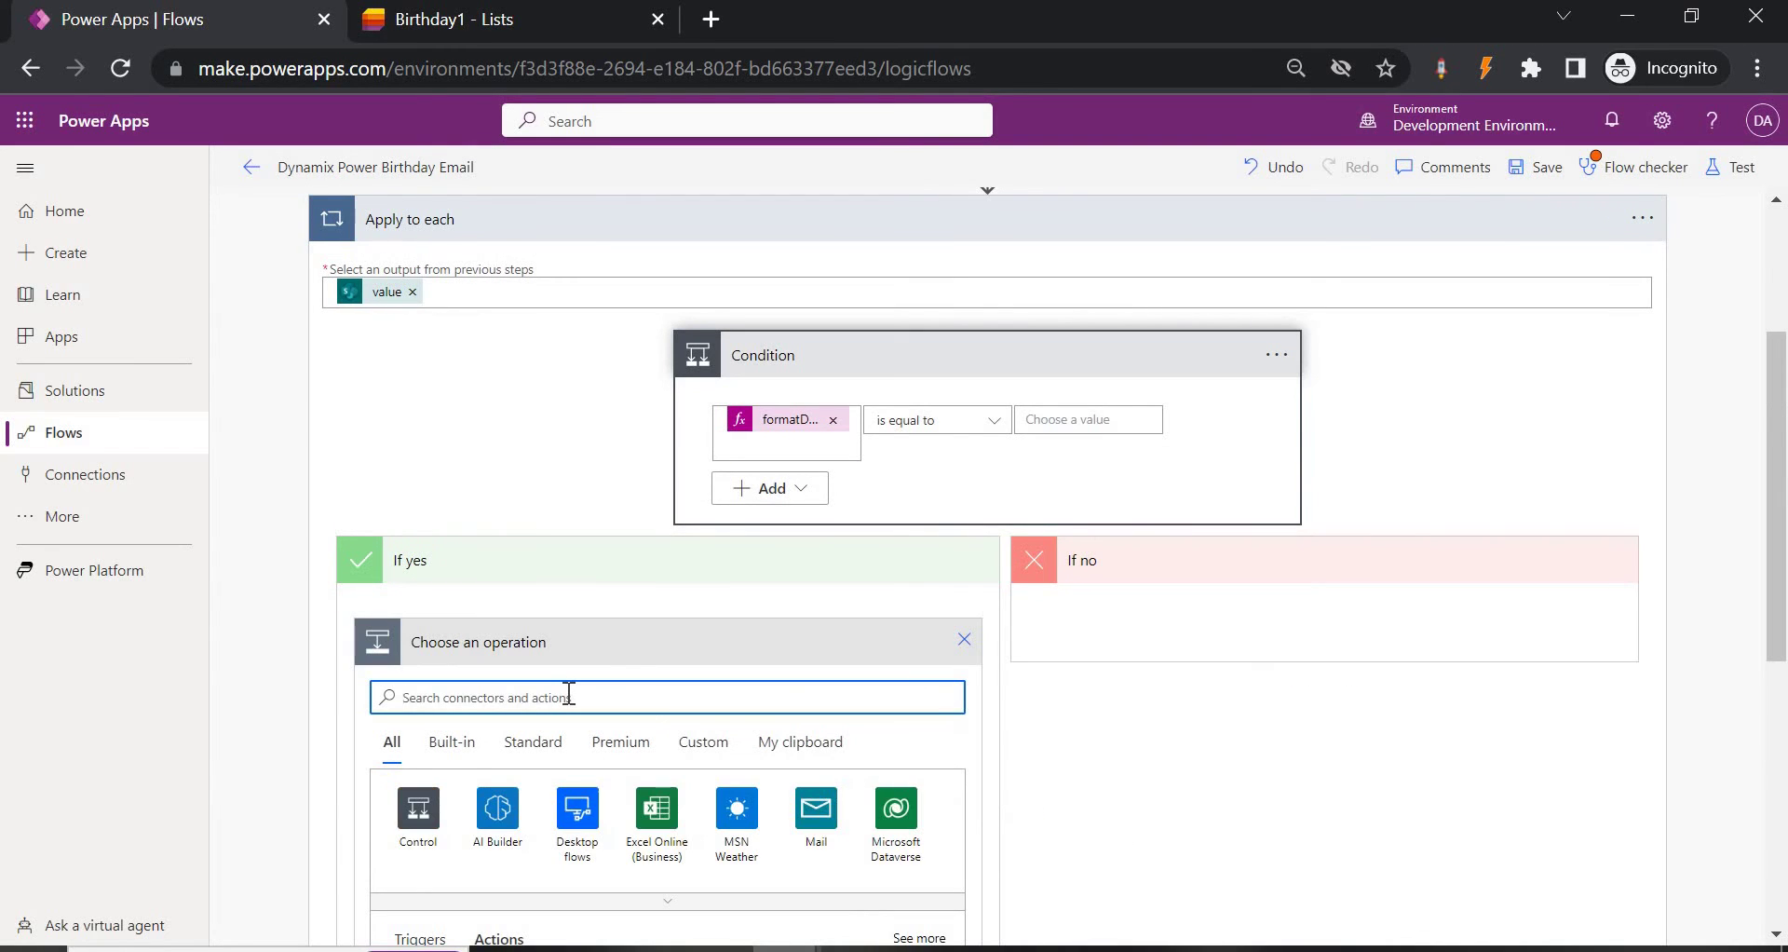
text(send email)
scroll(593, 667, down, 2)
scroll(592, 667, down, 1)
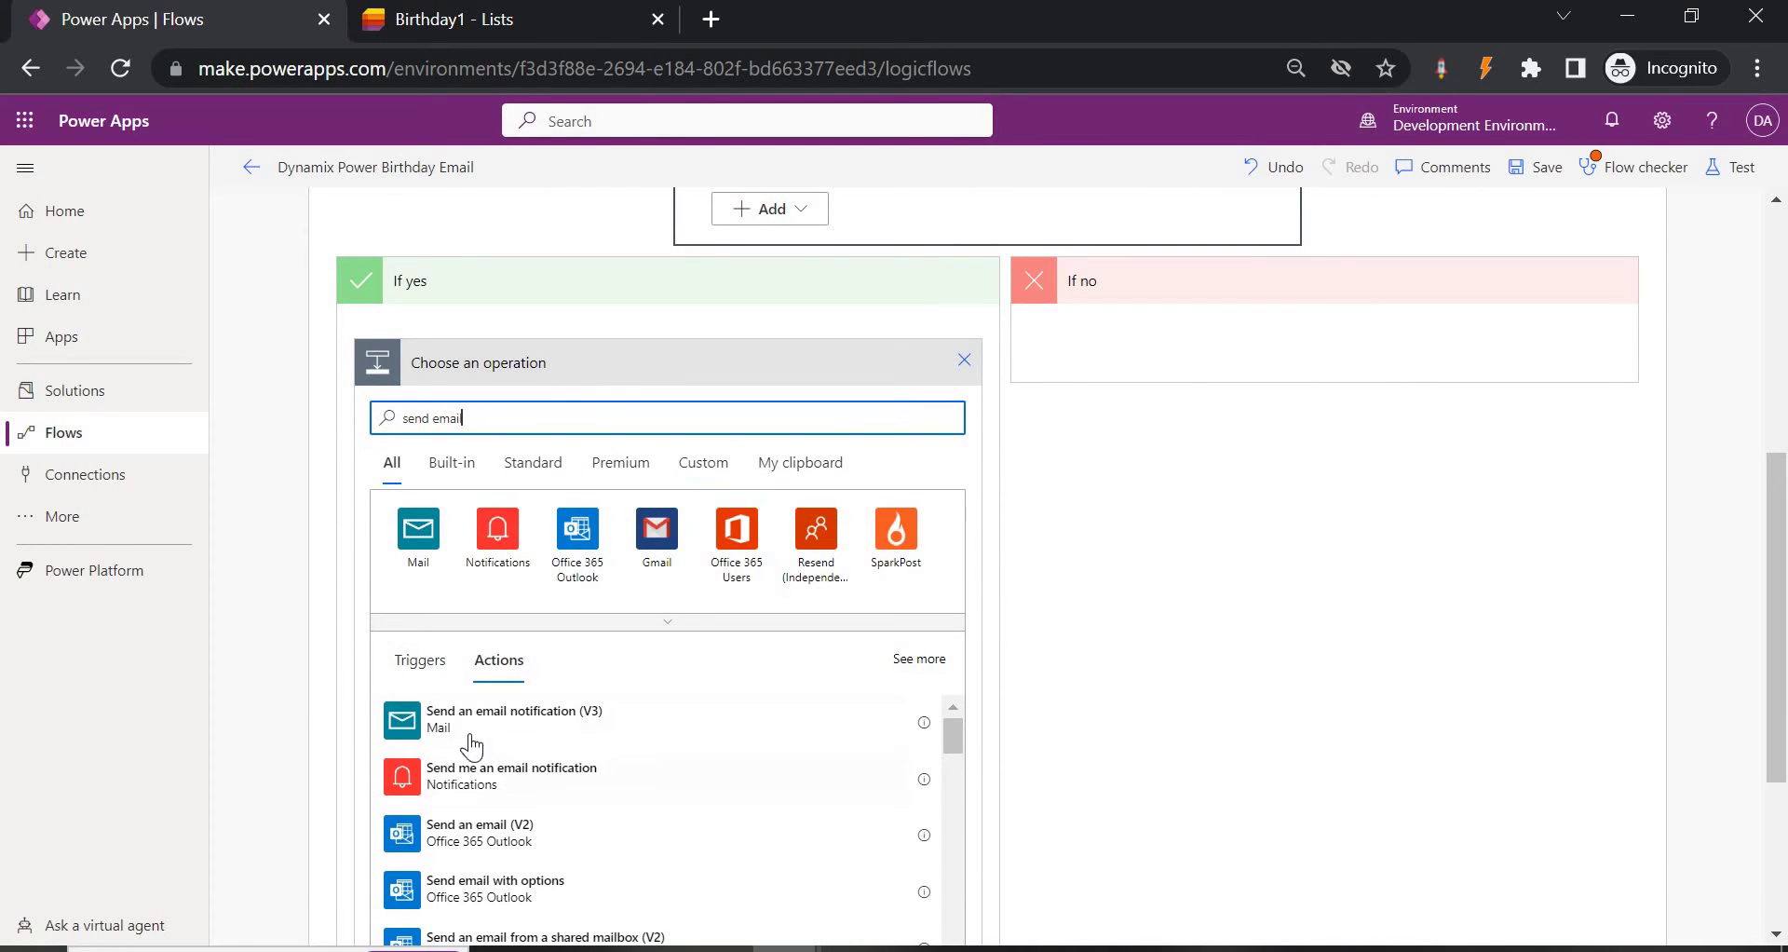
scroll(652, 769, down, 2)
scroll(530, 763, up, 2)
scroll(562, 602, down, 2)
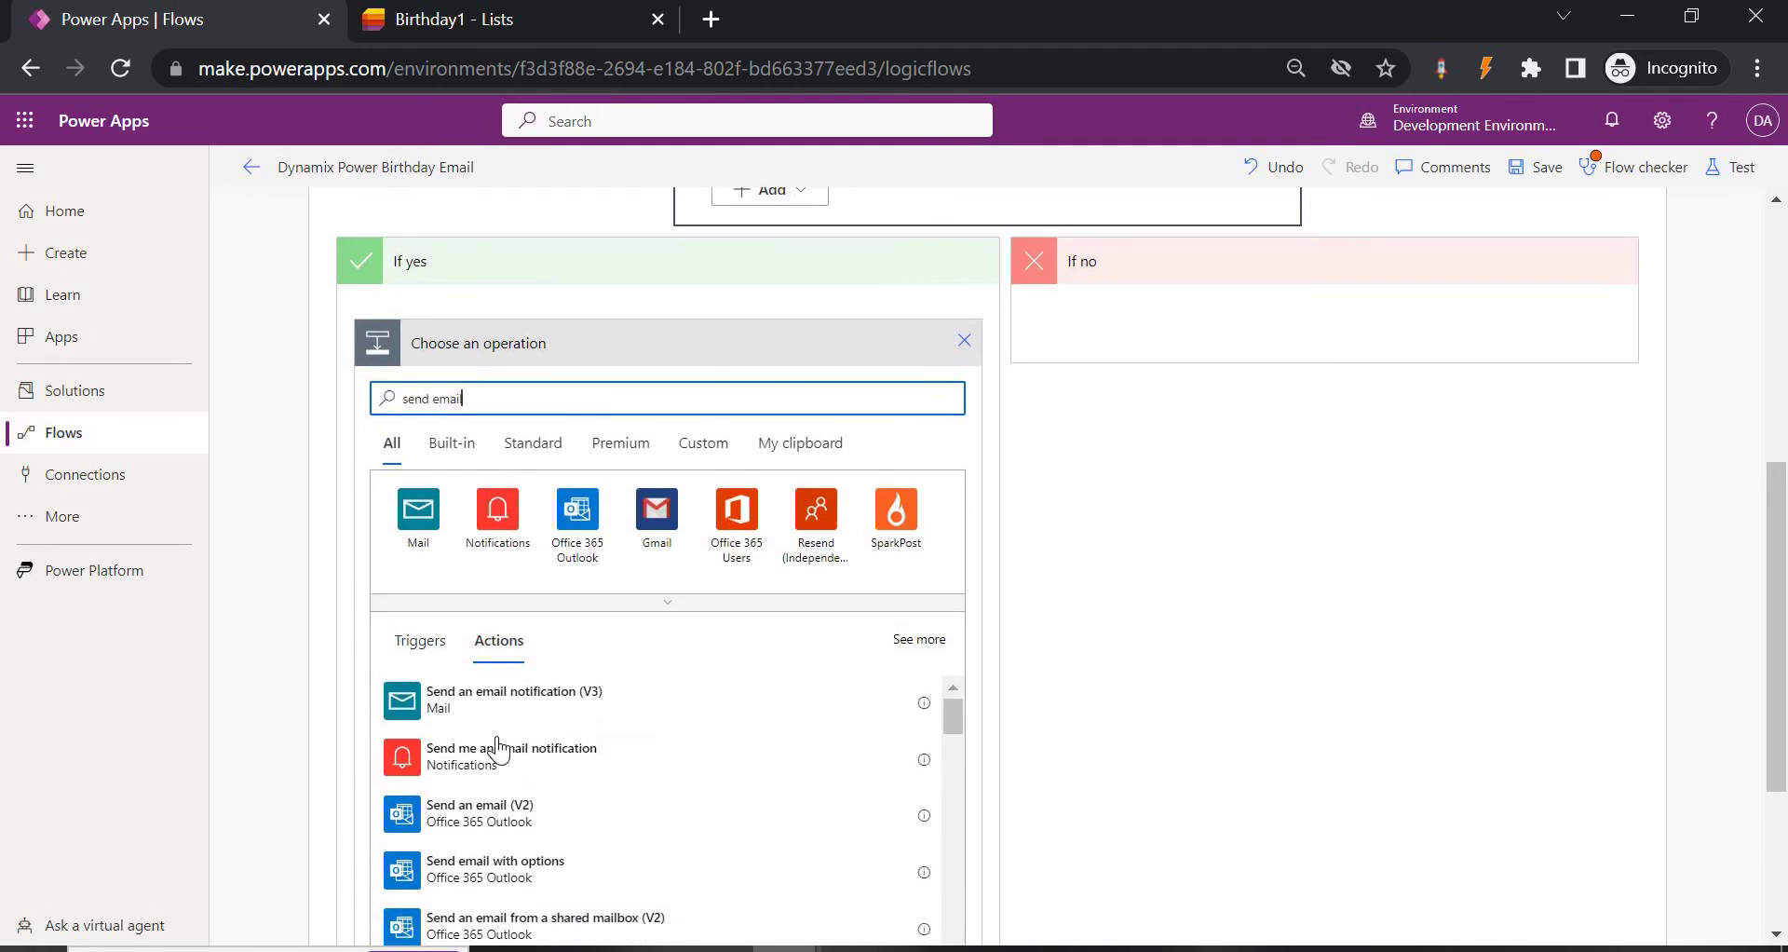
click(487, 710)
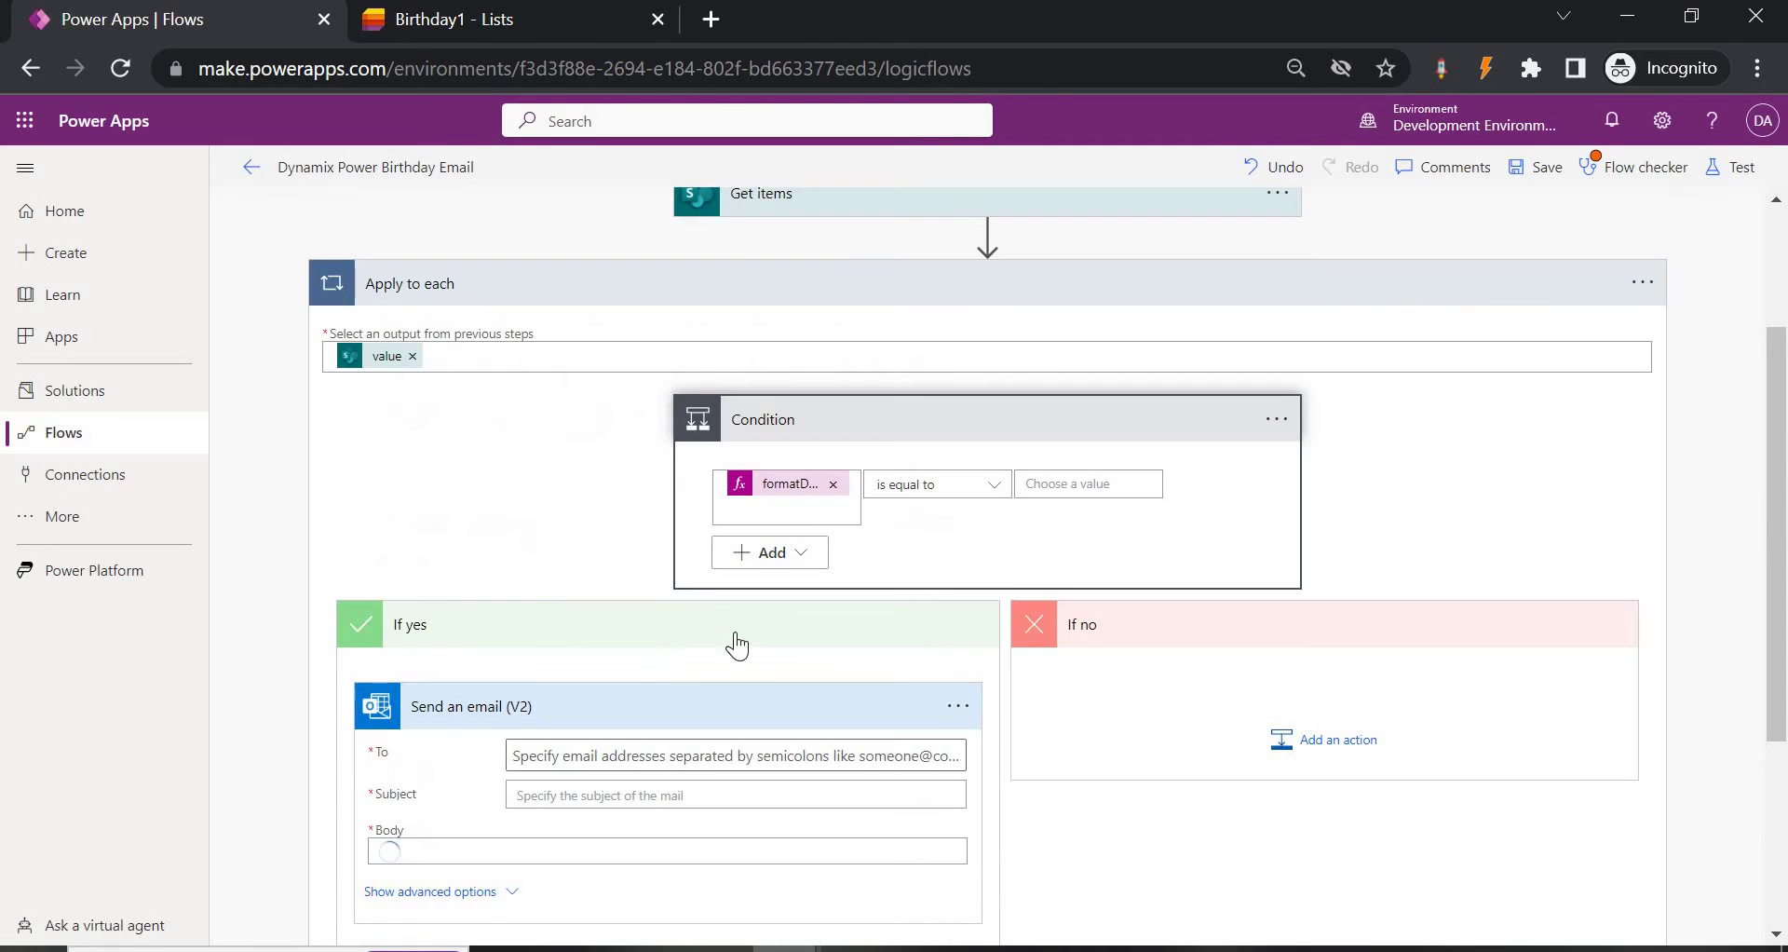
Address the email to each item's Email with subject 'Happy Brthday'.
scroll(735, 628, down, 2)
click(612, 616)
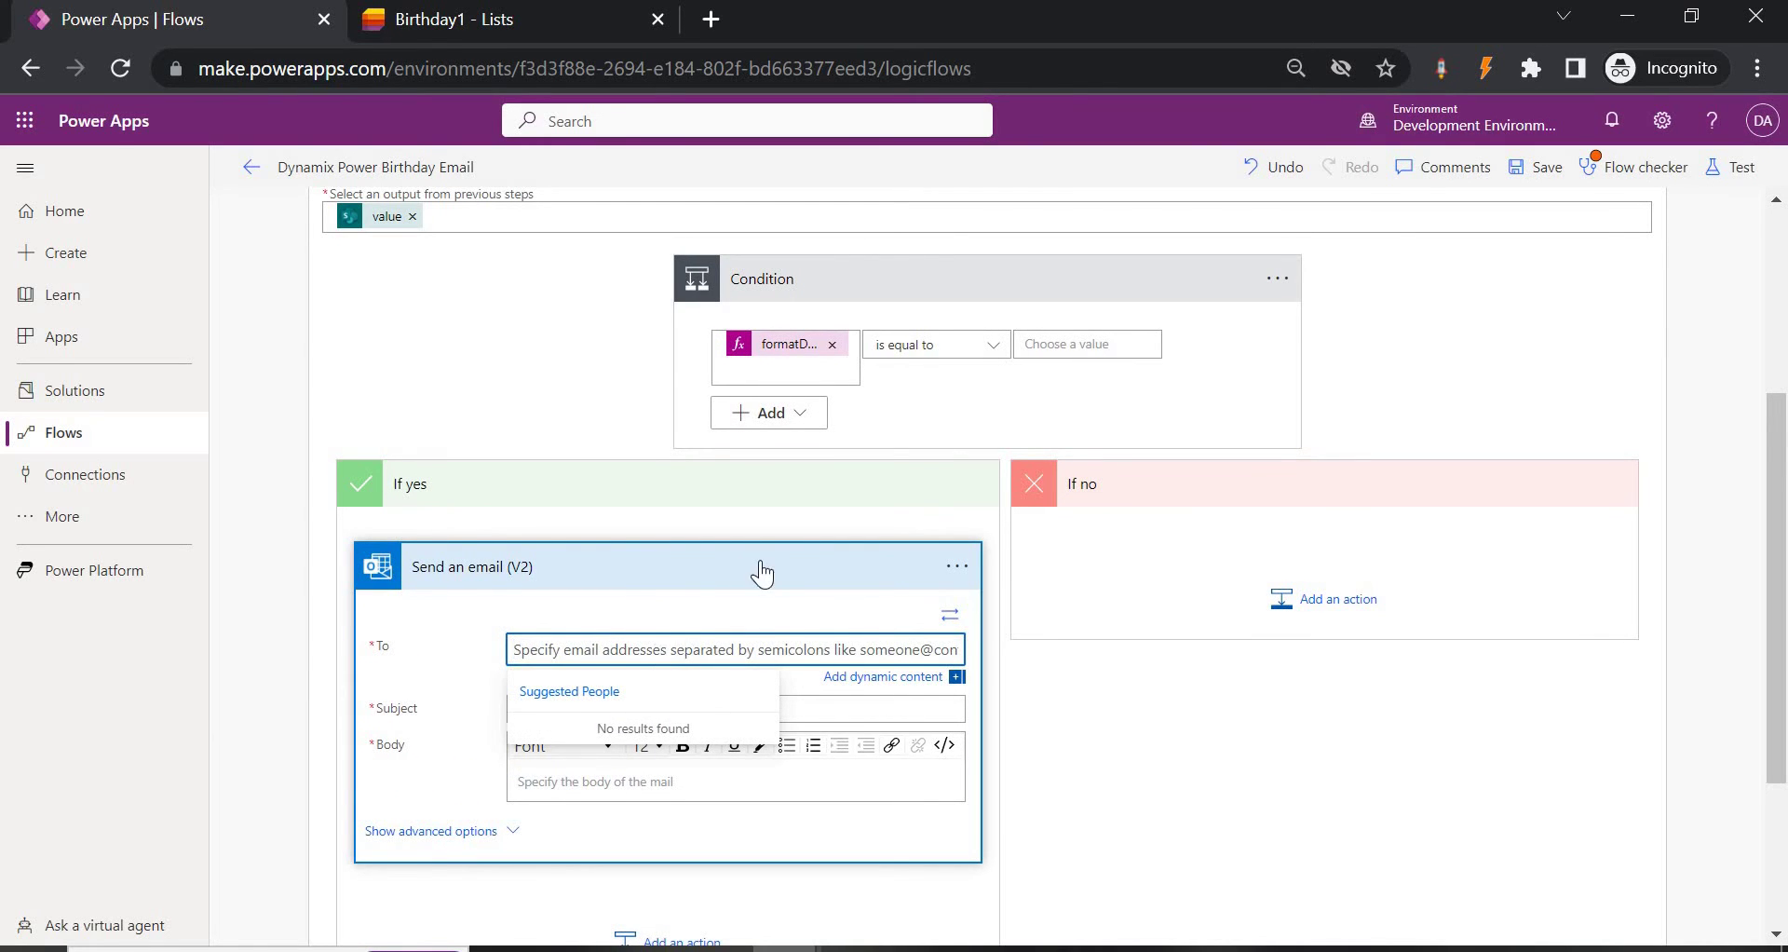
scroll(762, 572, down, 3)
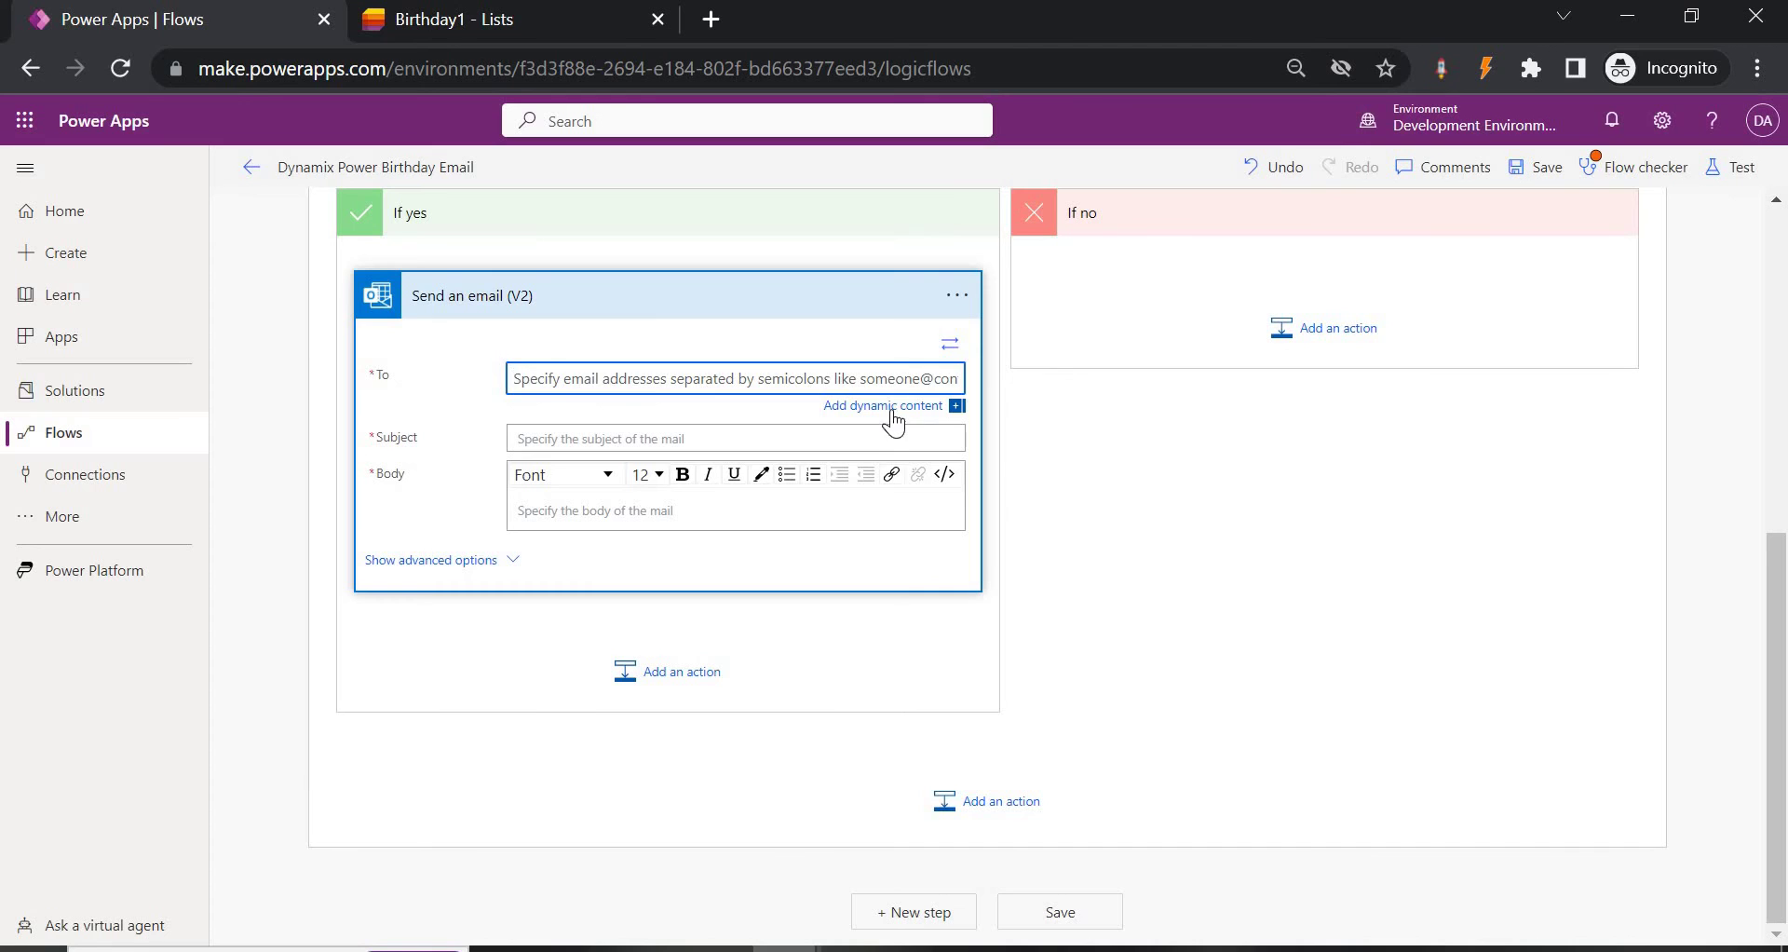
click(890, 412)
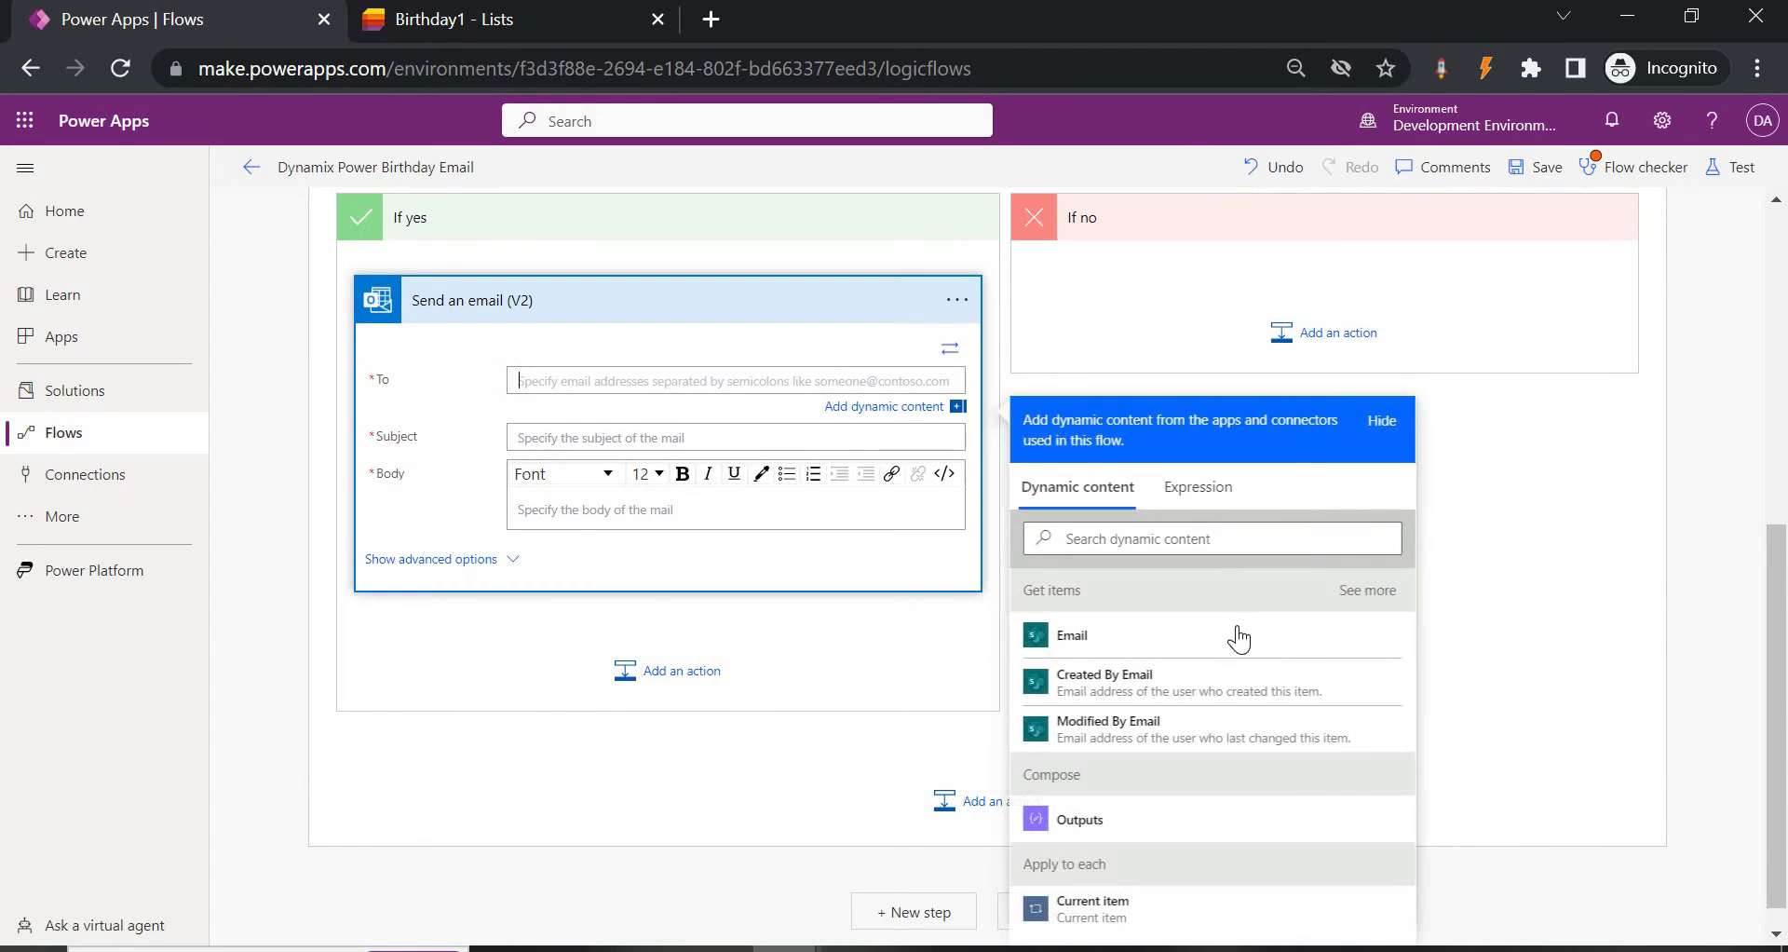
click(1133, 643)
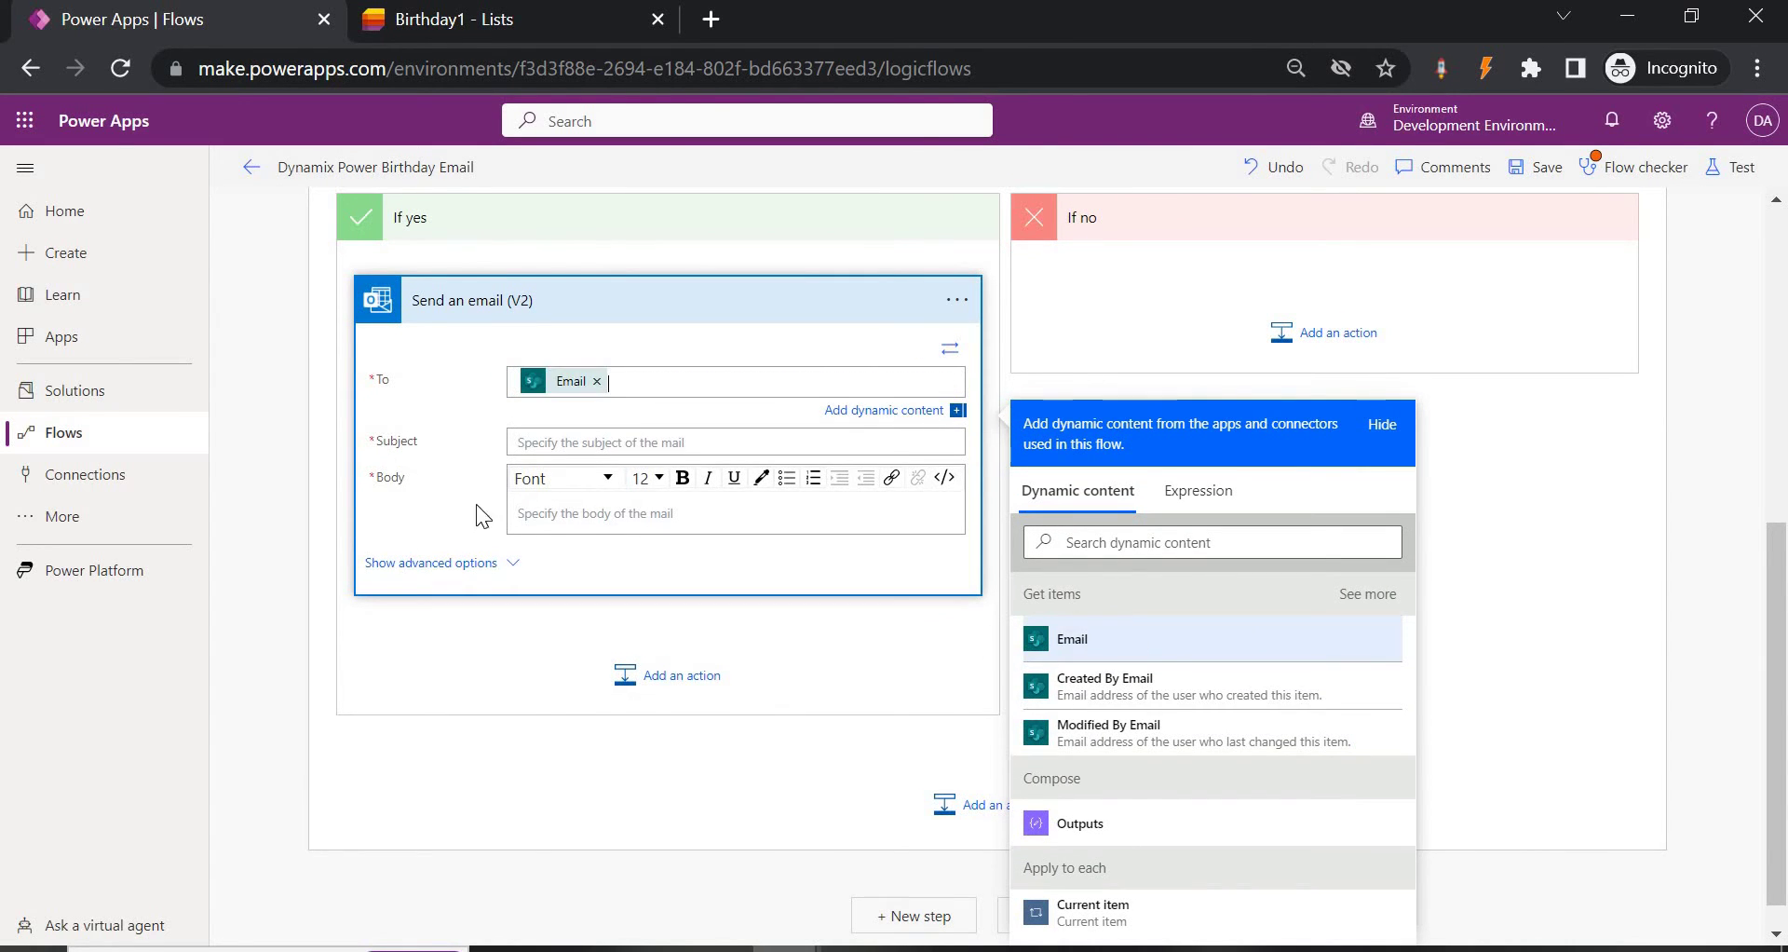
click(591, 450)
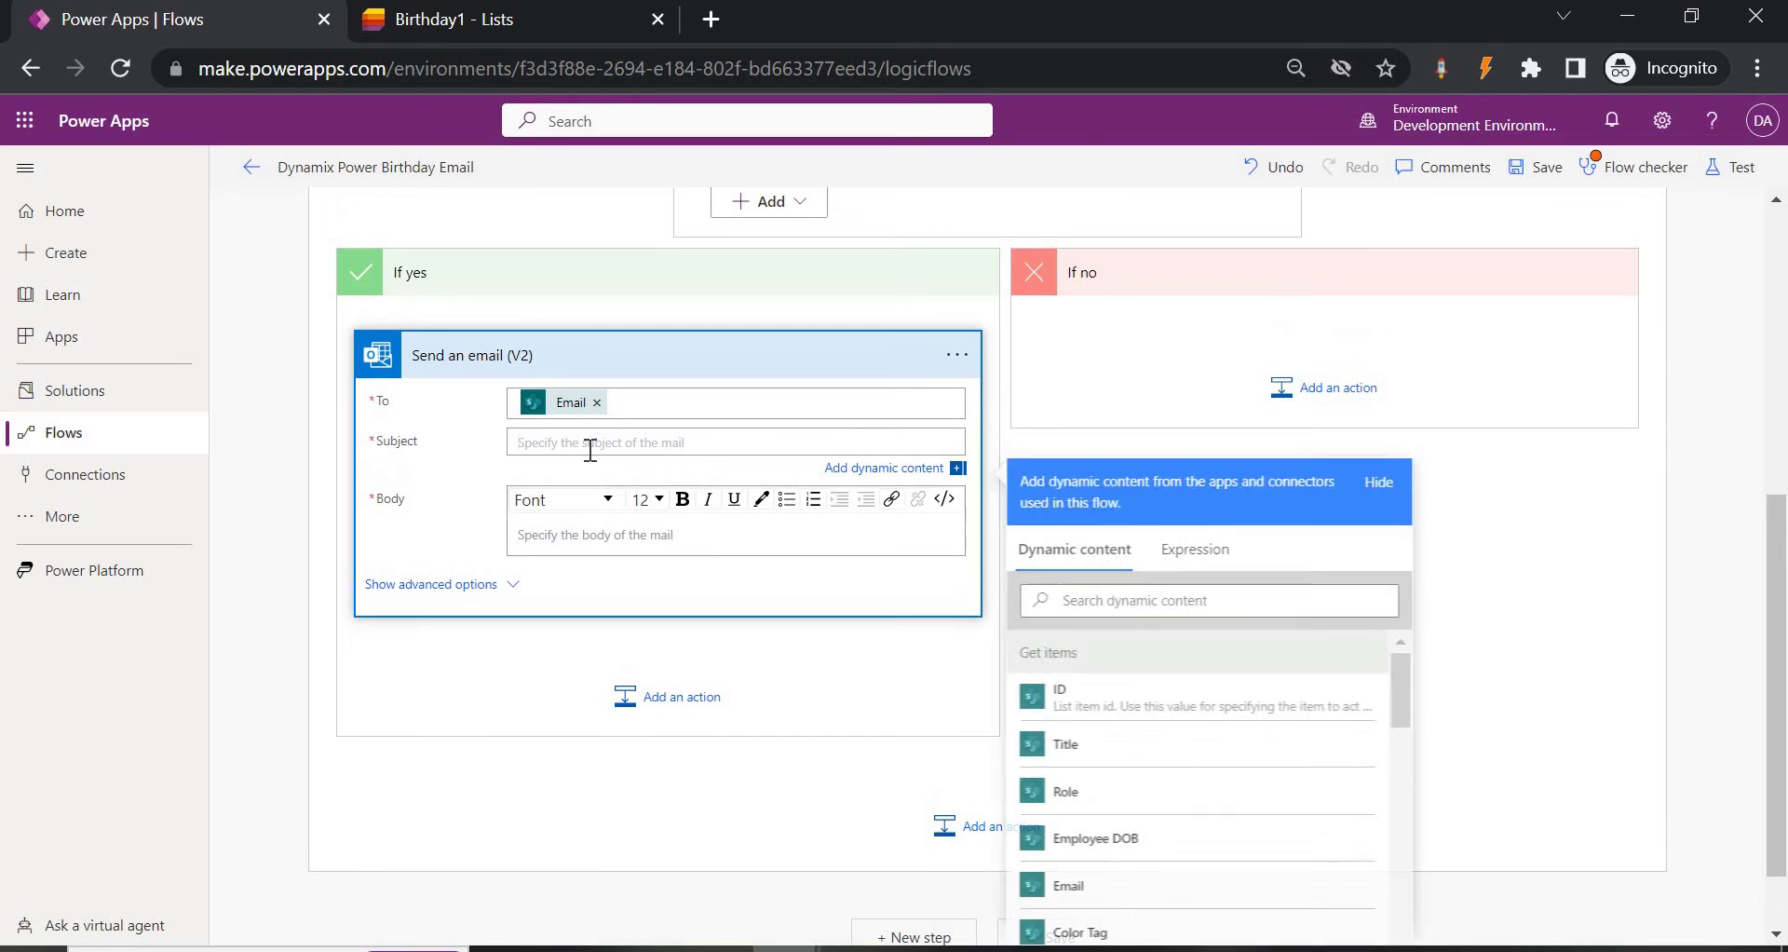
text(Happy B)
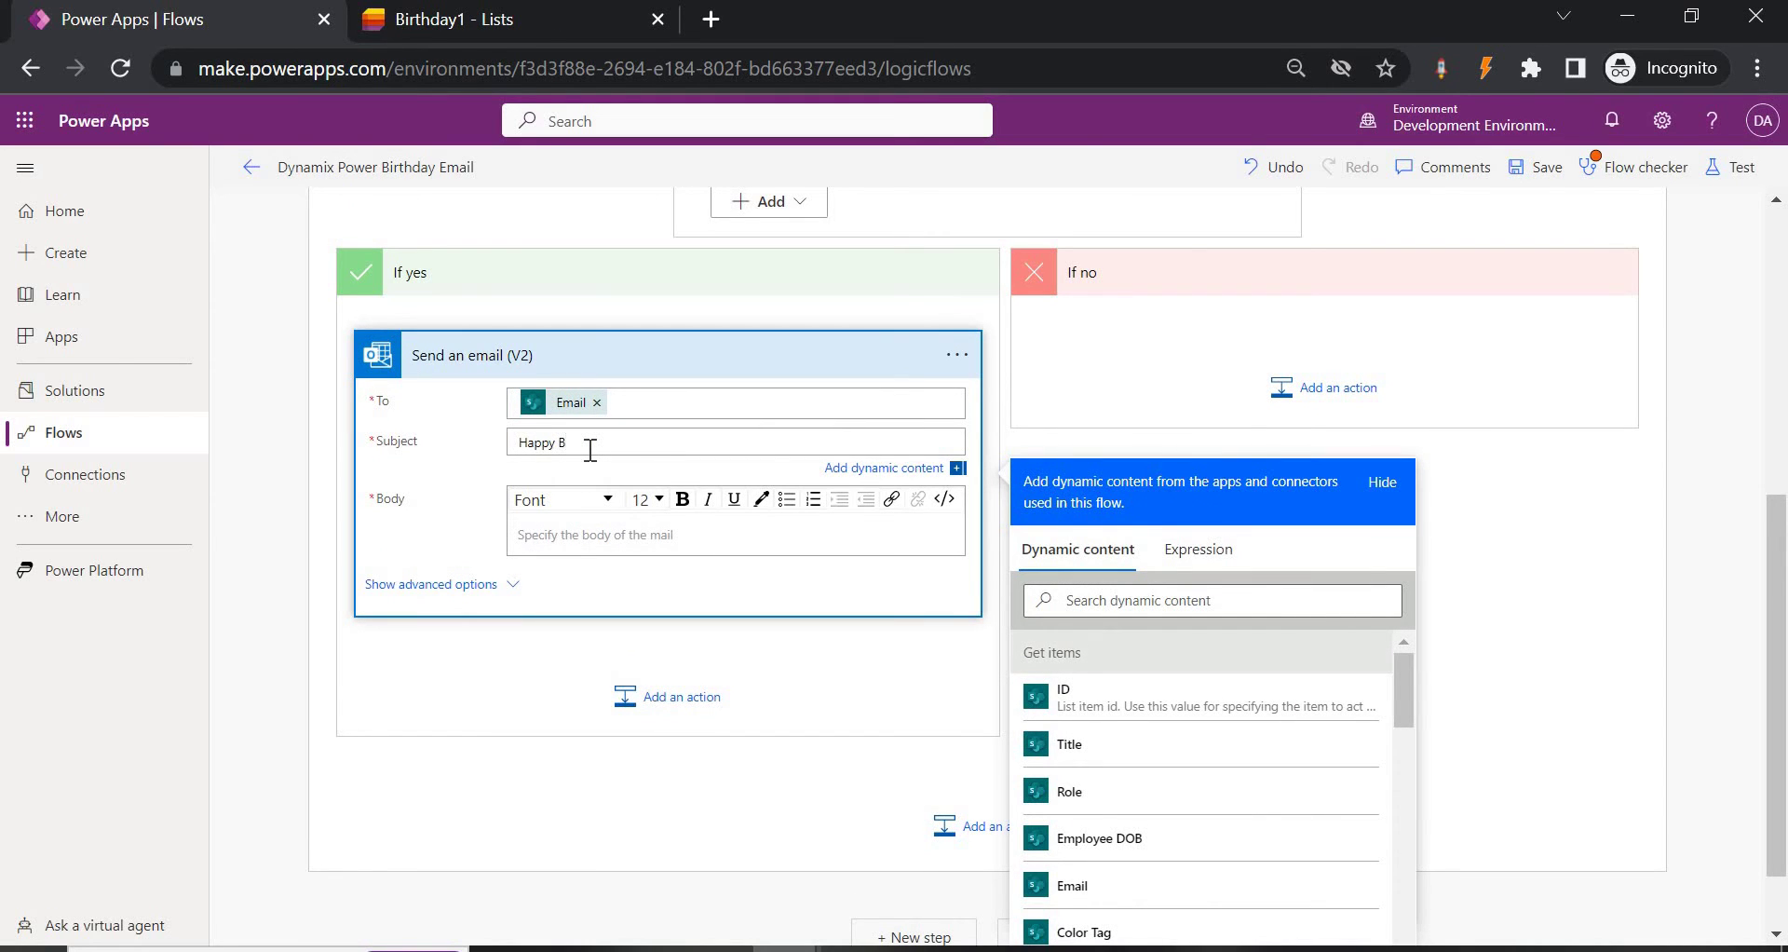
text(rthday)
Write the body 'Dear [Title],' followed by the line 'Wishing yiu a happy birthday'.
click(751, 528)
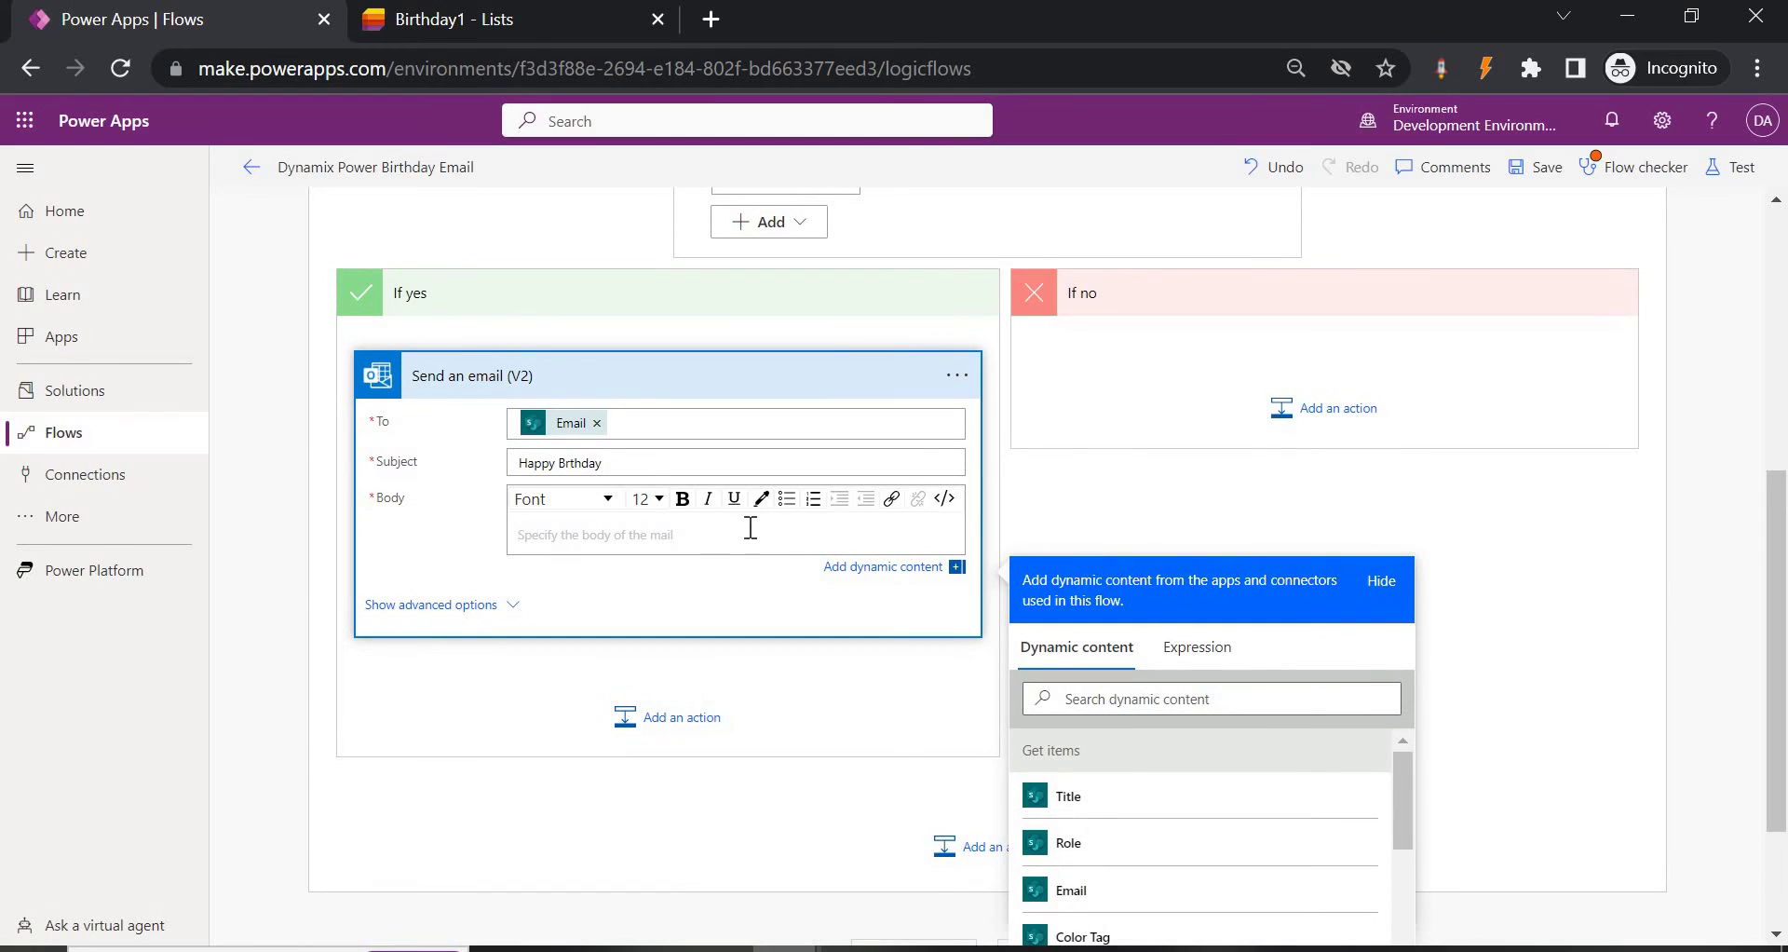
text(Dear b)
key(BackSpace)
click(1190, 796)
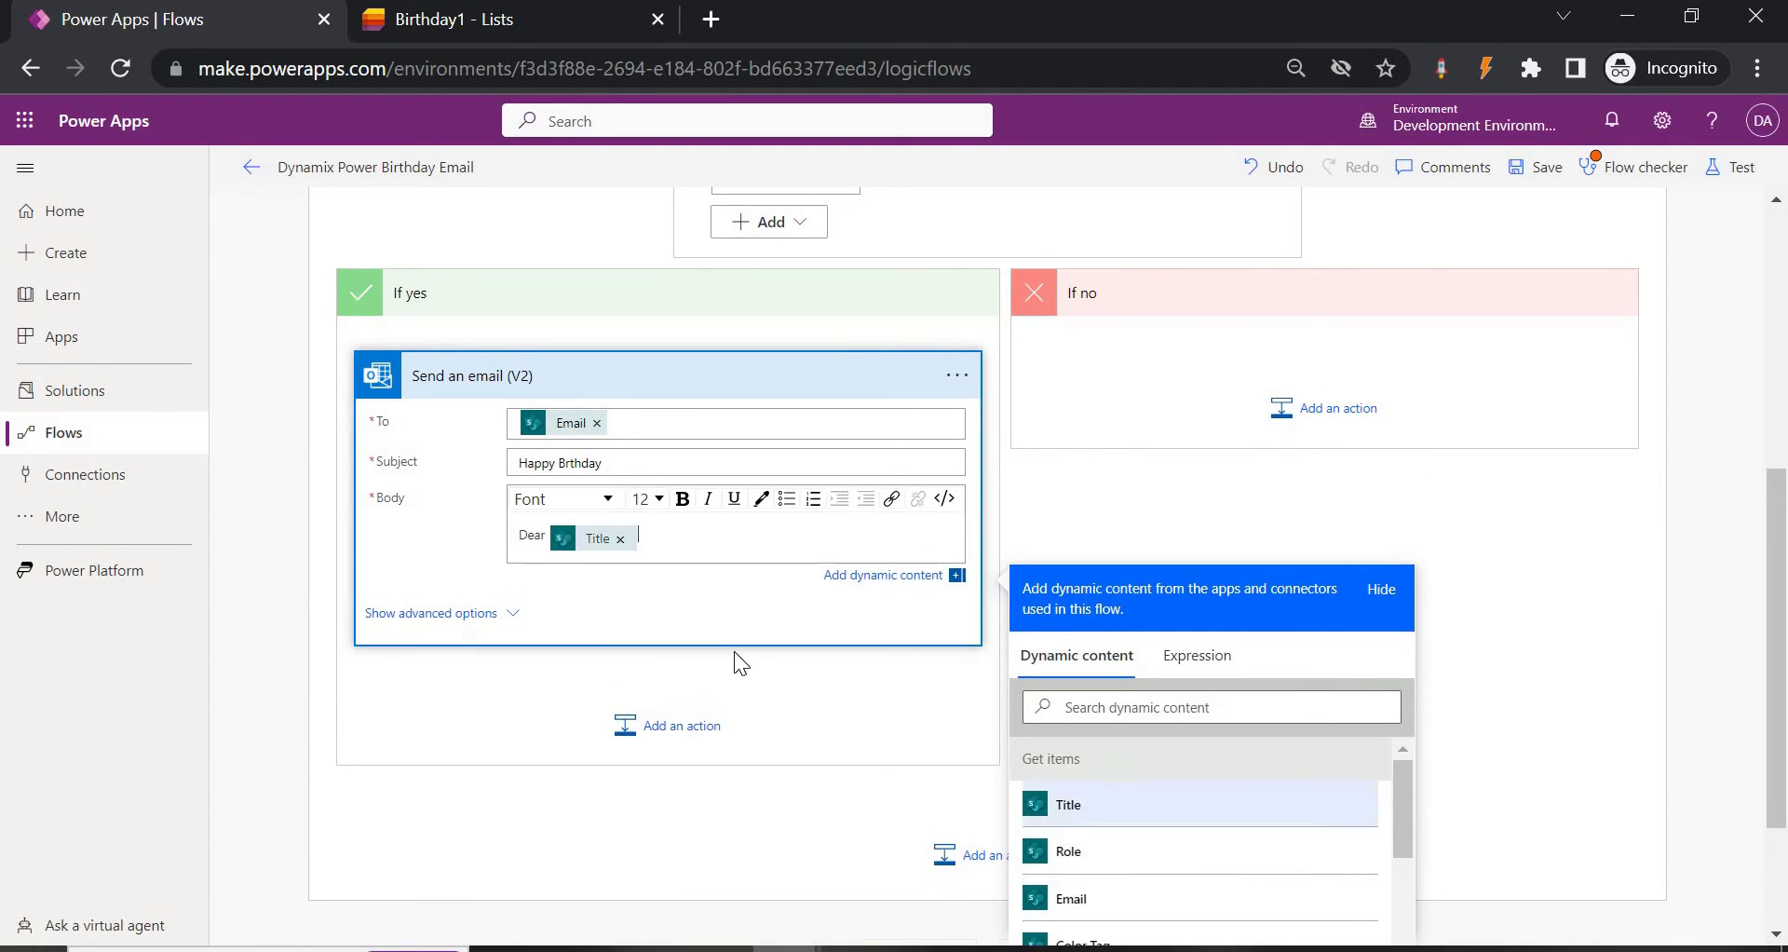
text(,)
key(Return)
text(Wi)
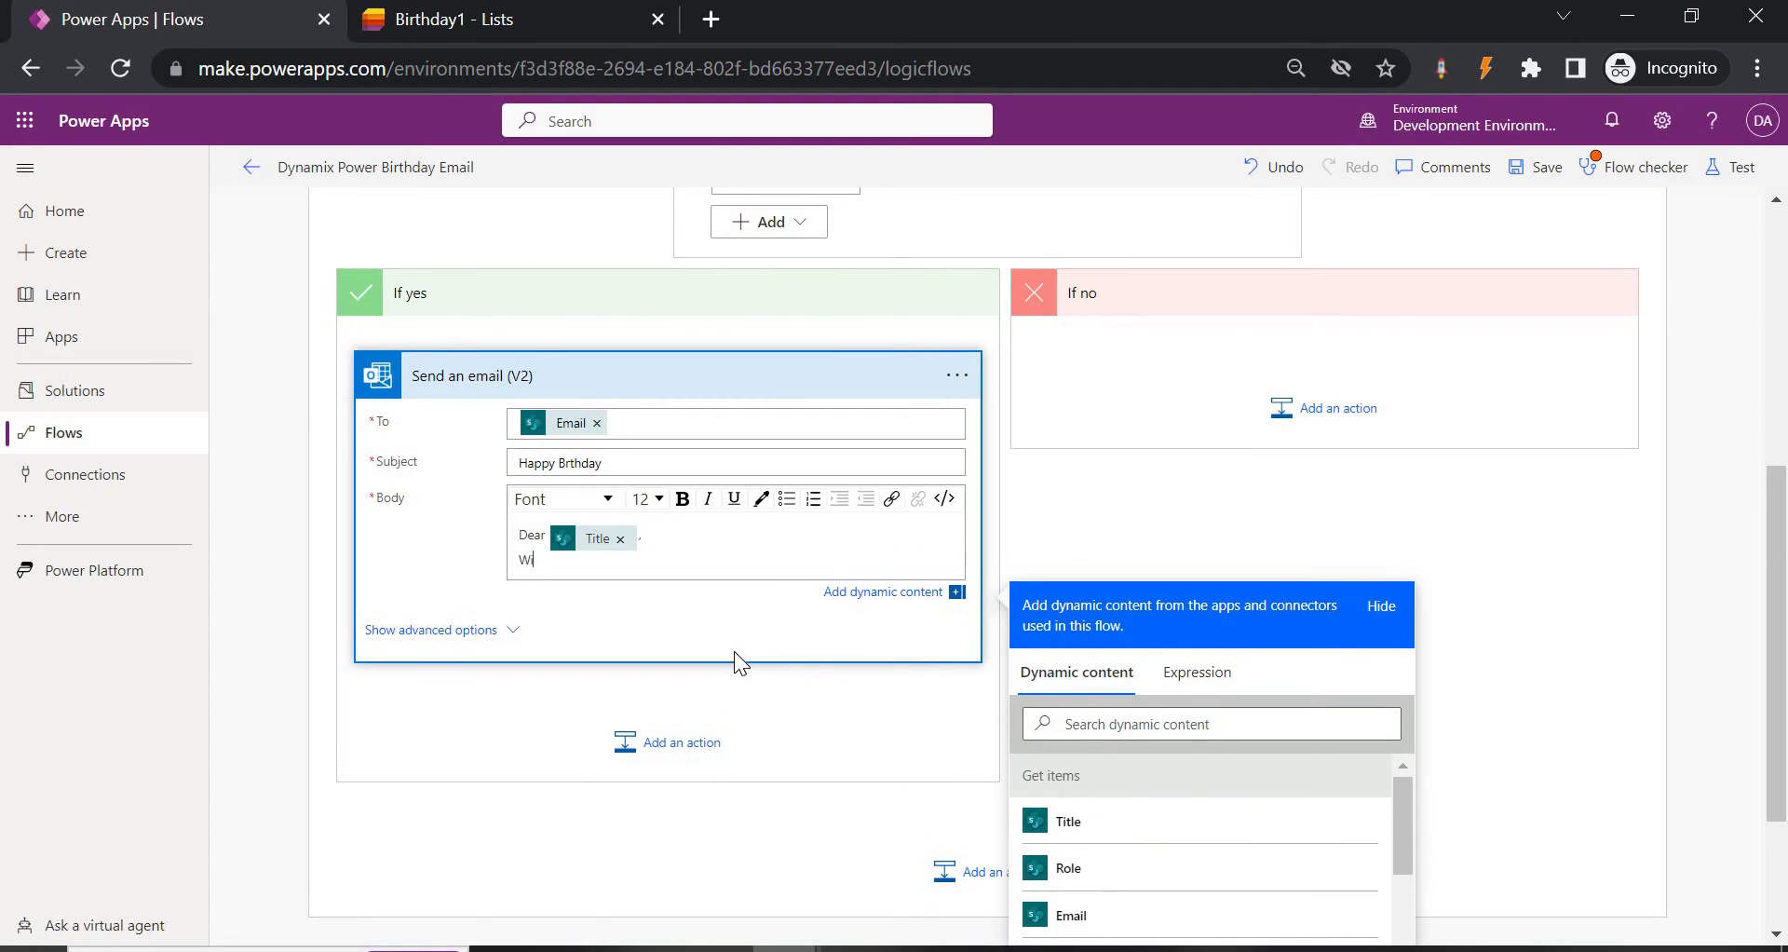
text(shing yiu a happy birthday.)
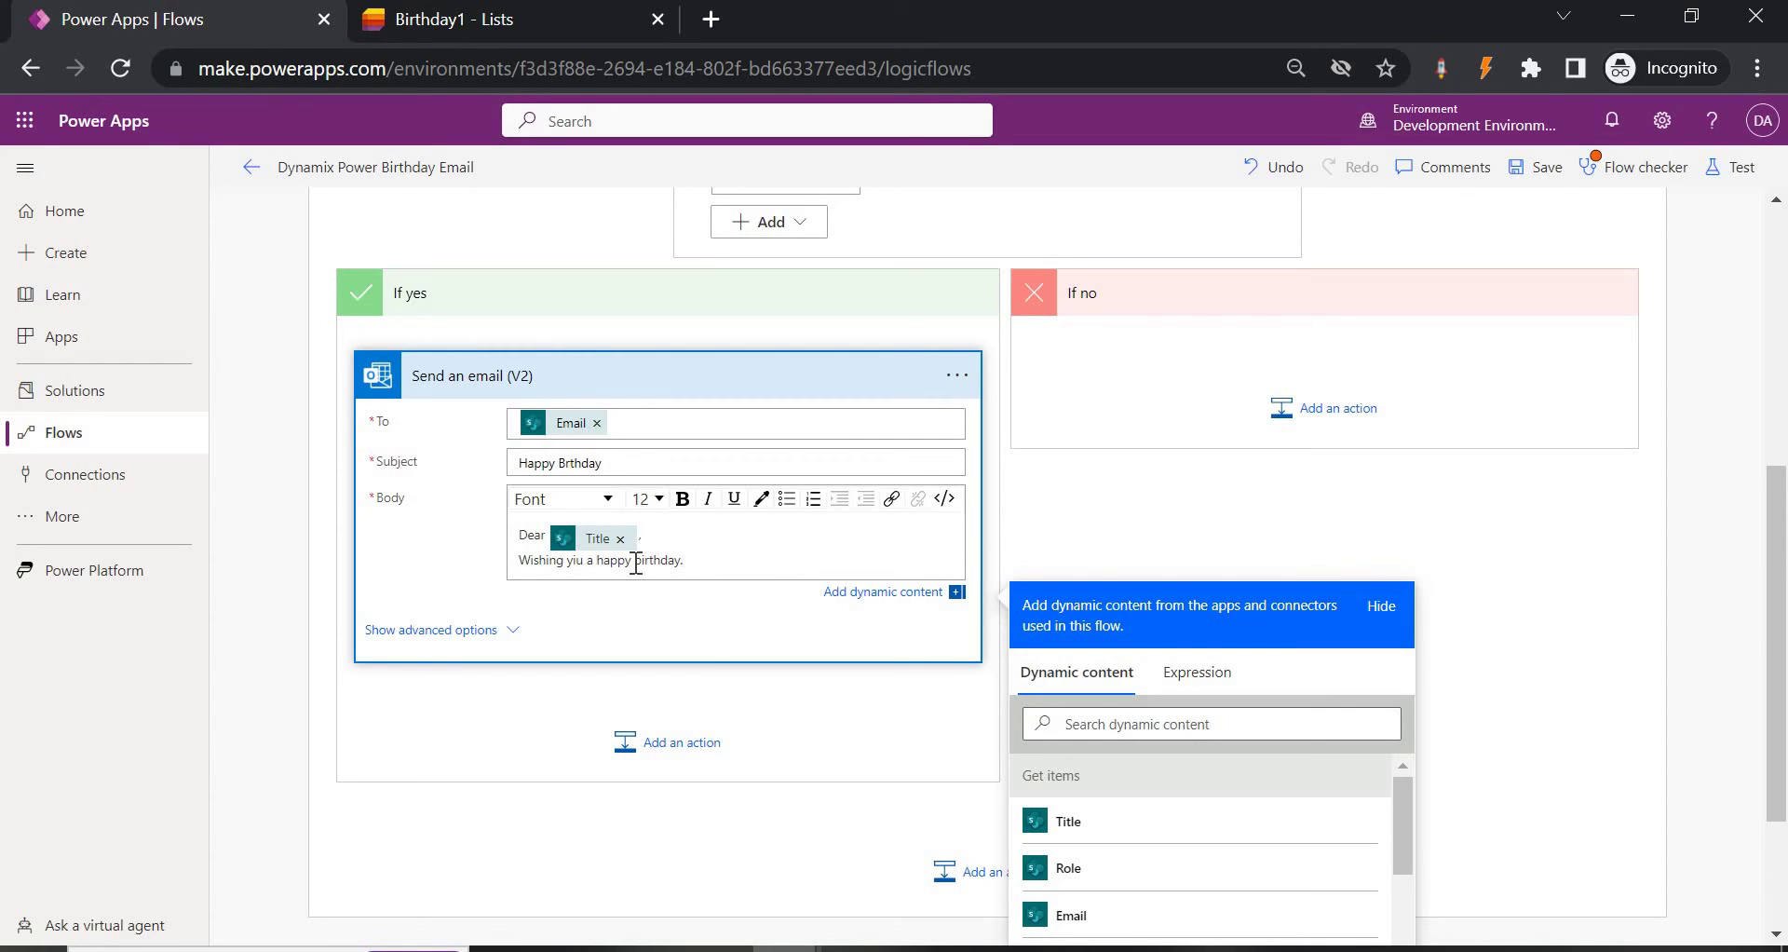
key(Return)
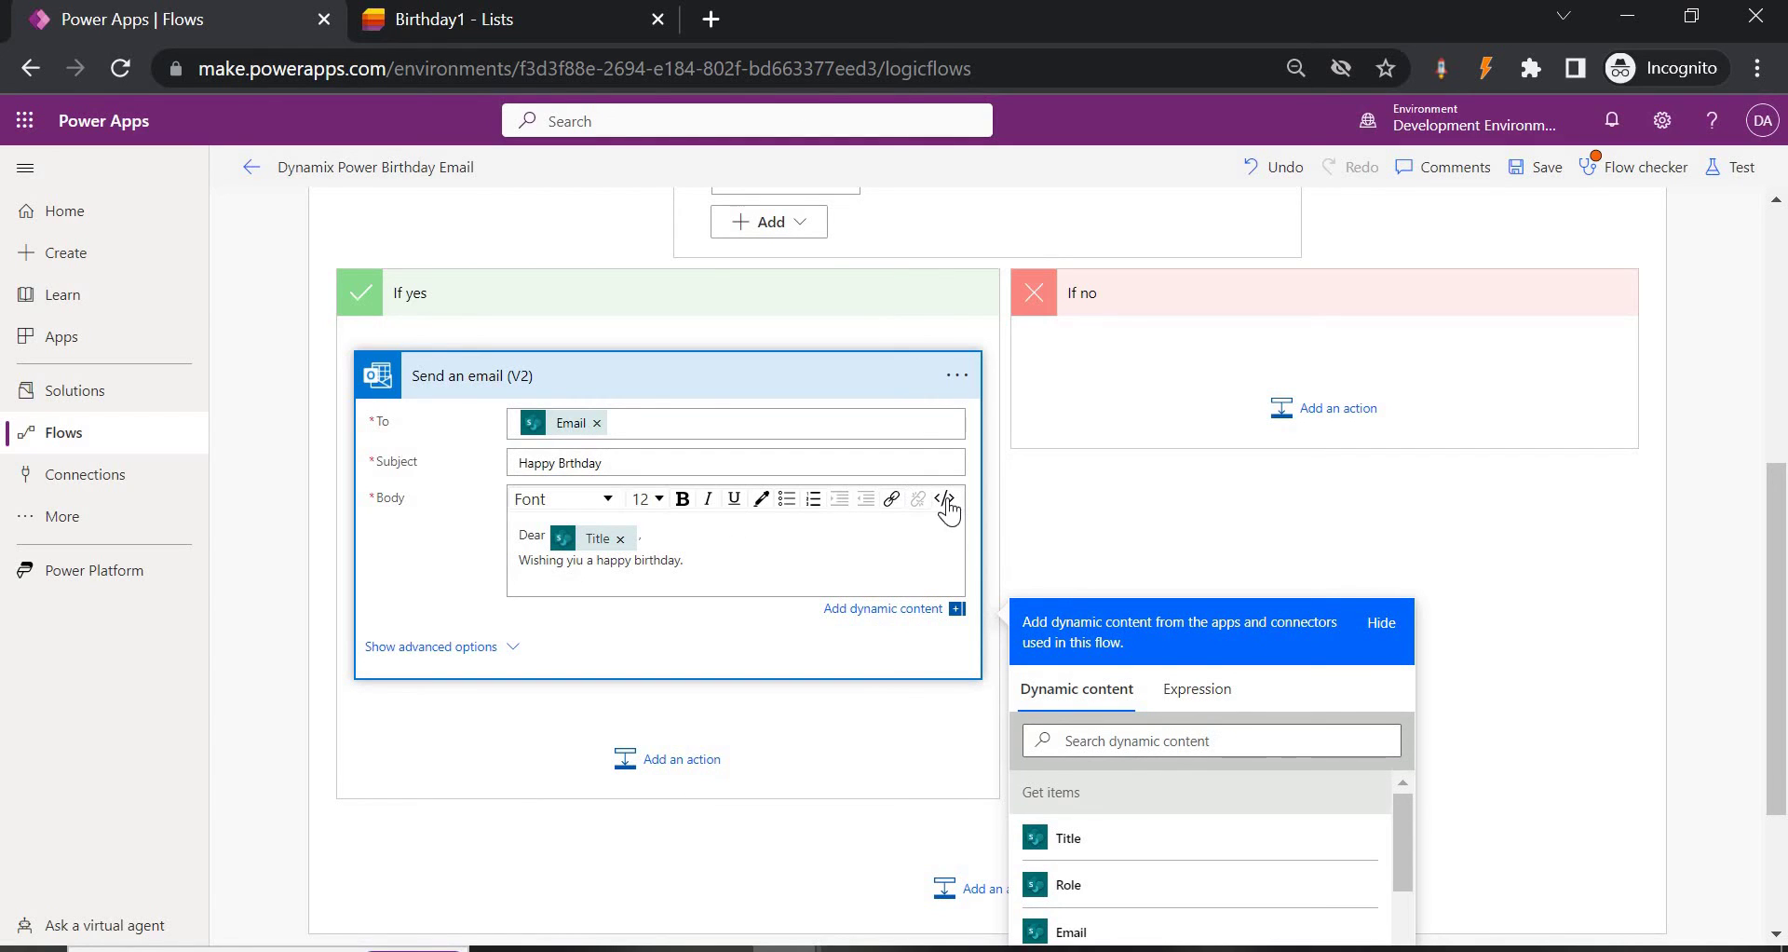
In the body's HTML view, add extra <br> line breaks after the wish and begin an <img tag.
click(947, 507)
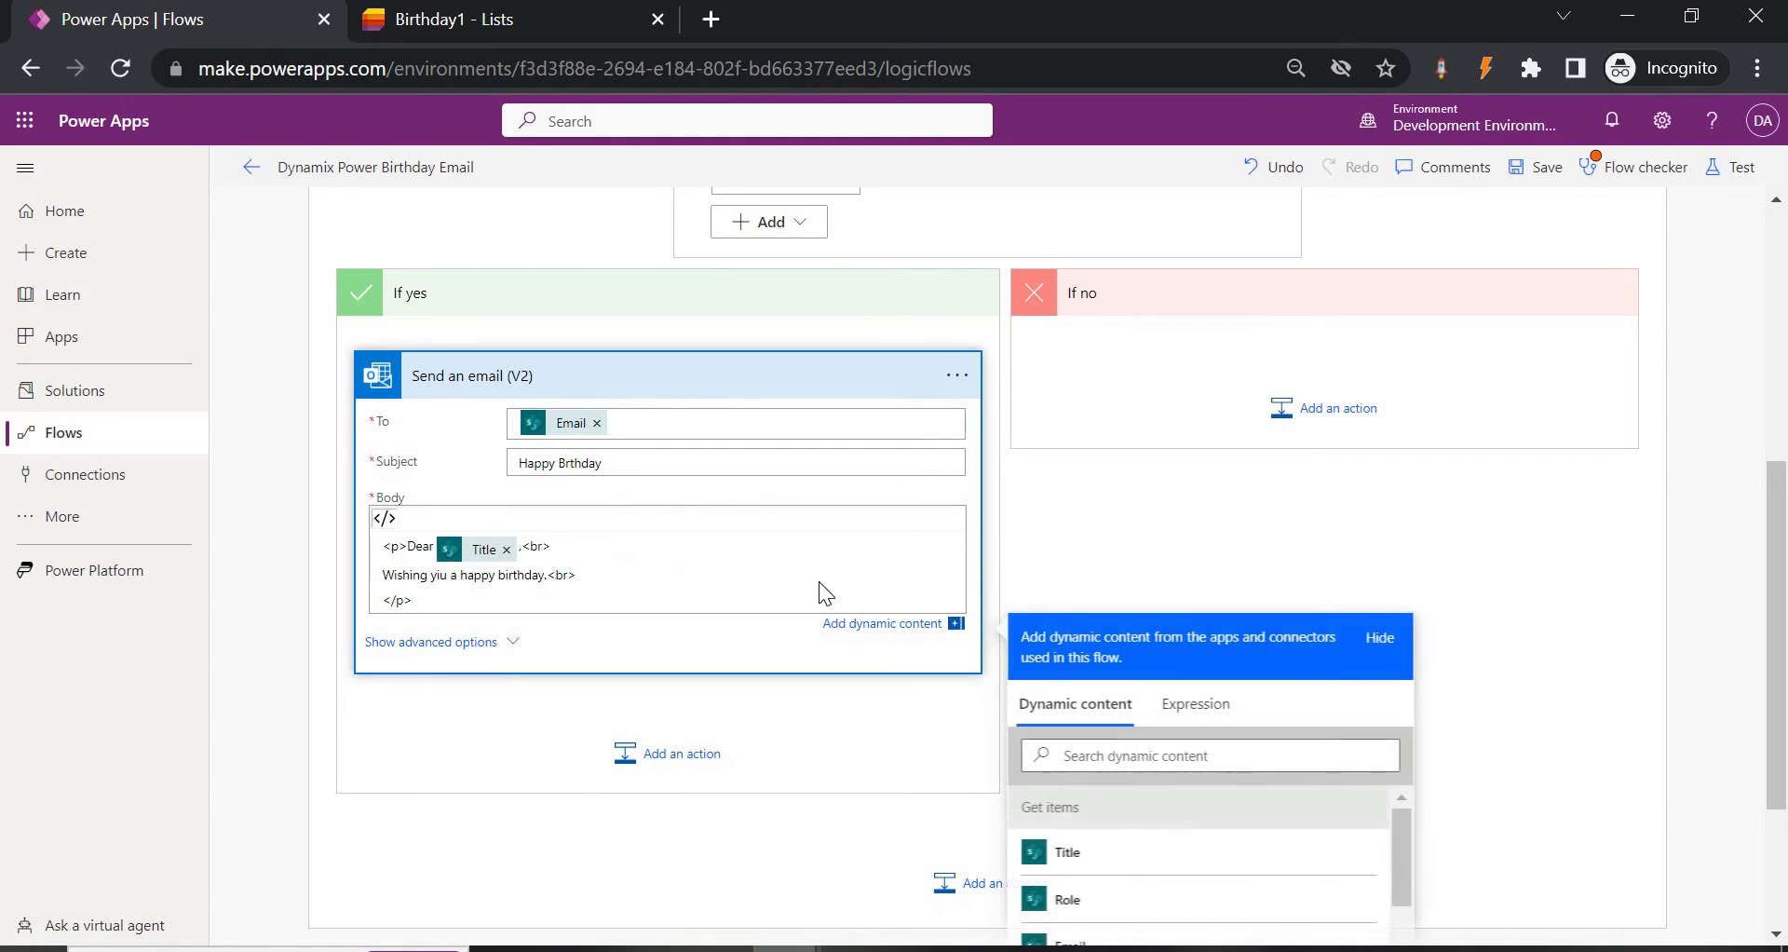
click(549, 575)
key(Return)
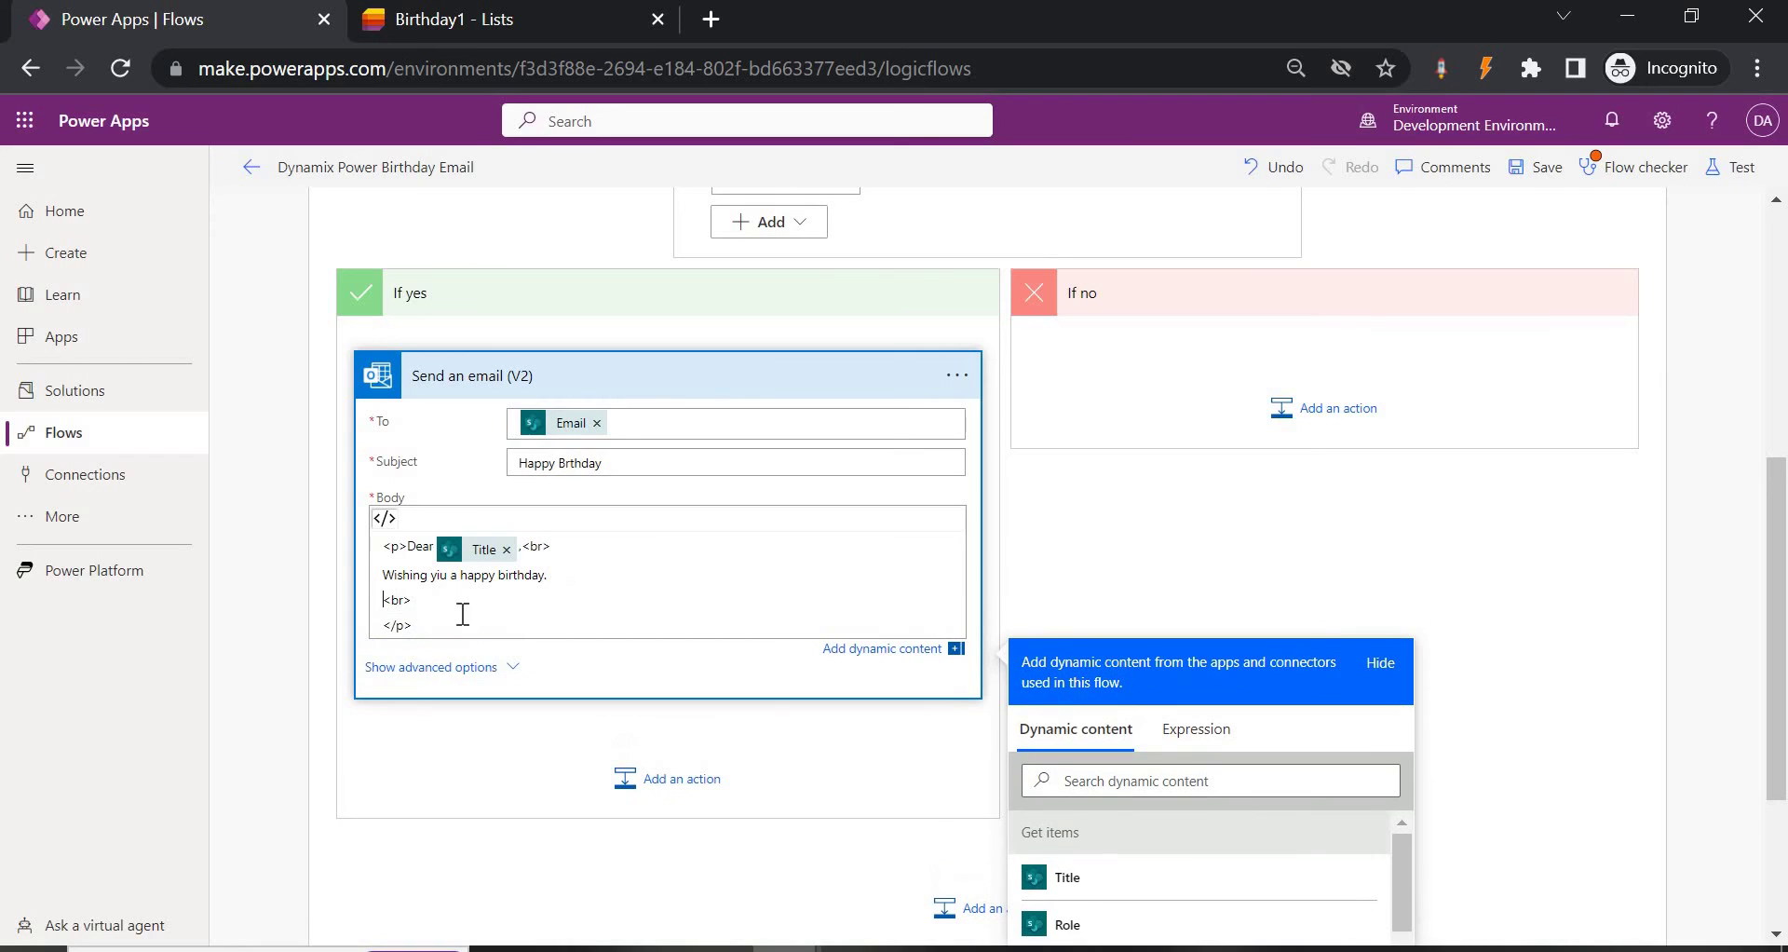
drag(442, 601, 357, 617)
key(ctrl+c)
click(432, 600)
key(Return)
key(ctrl+v)
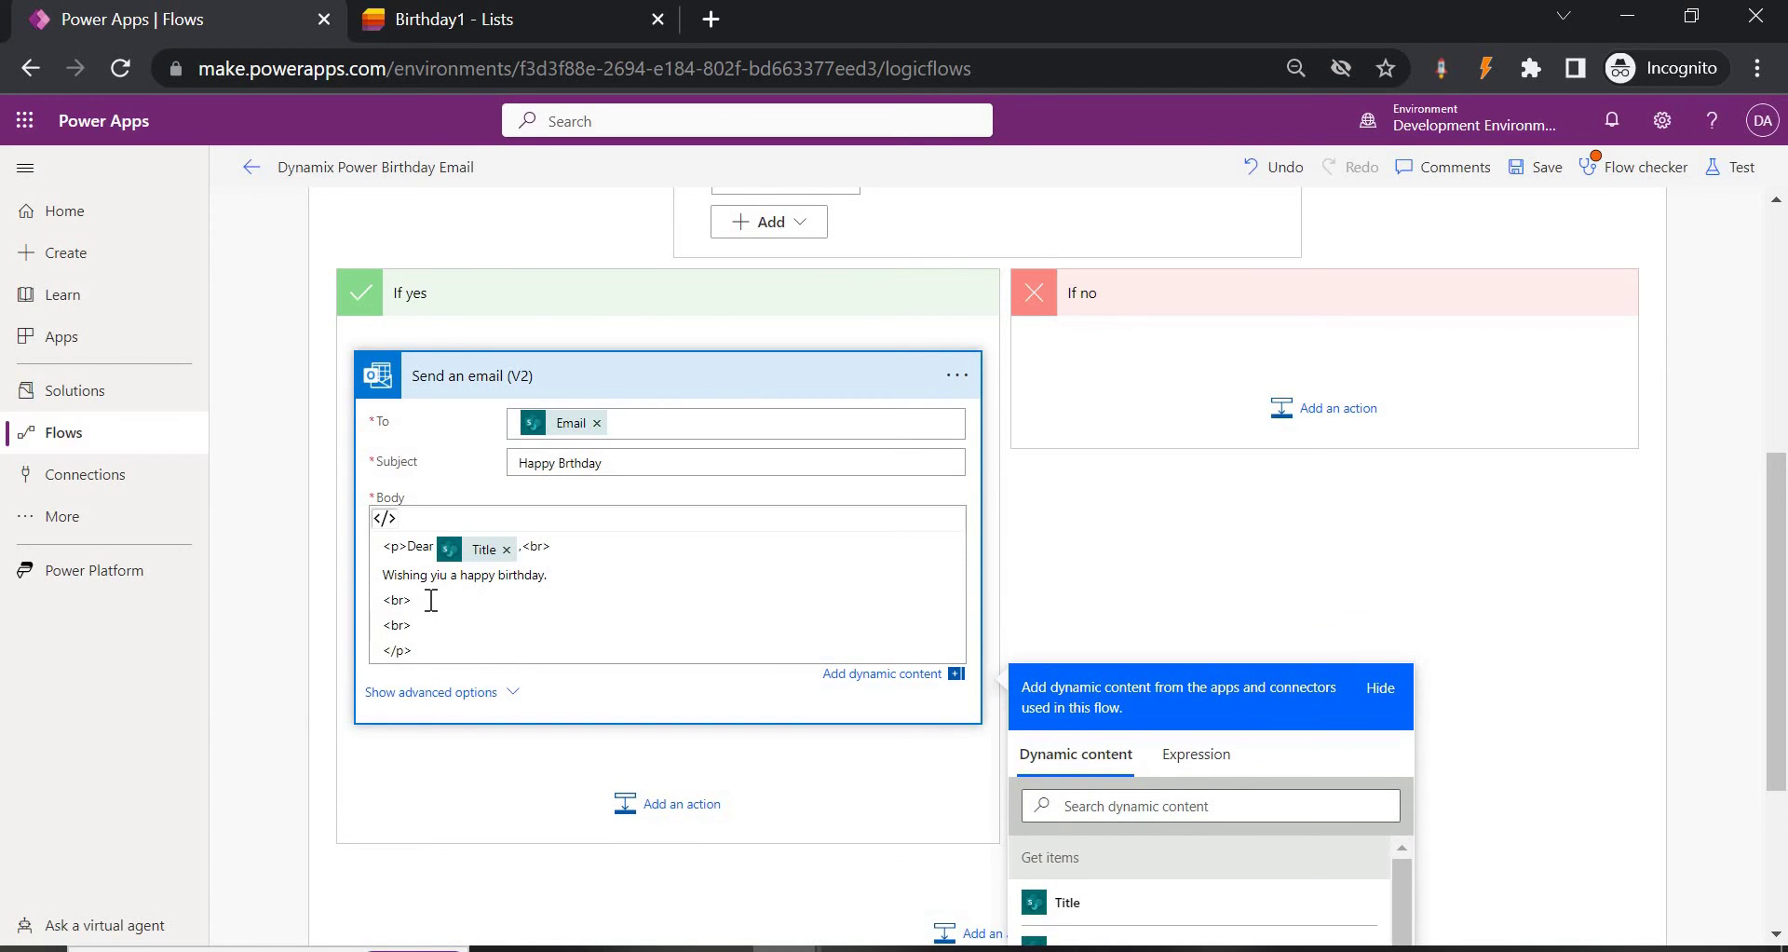
key(Return)
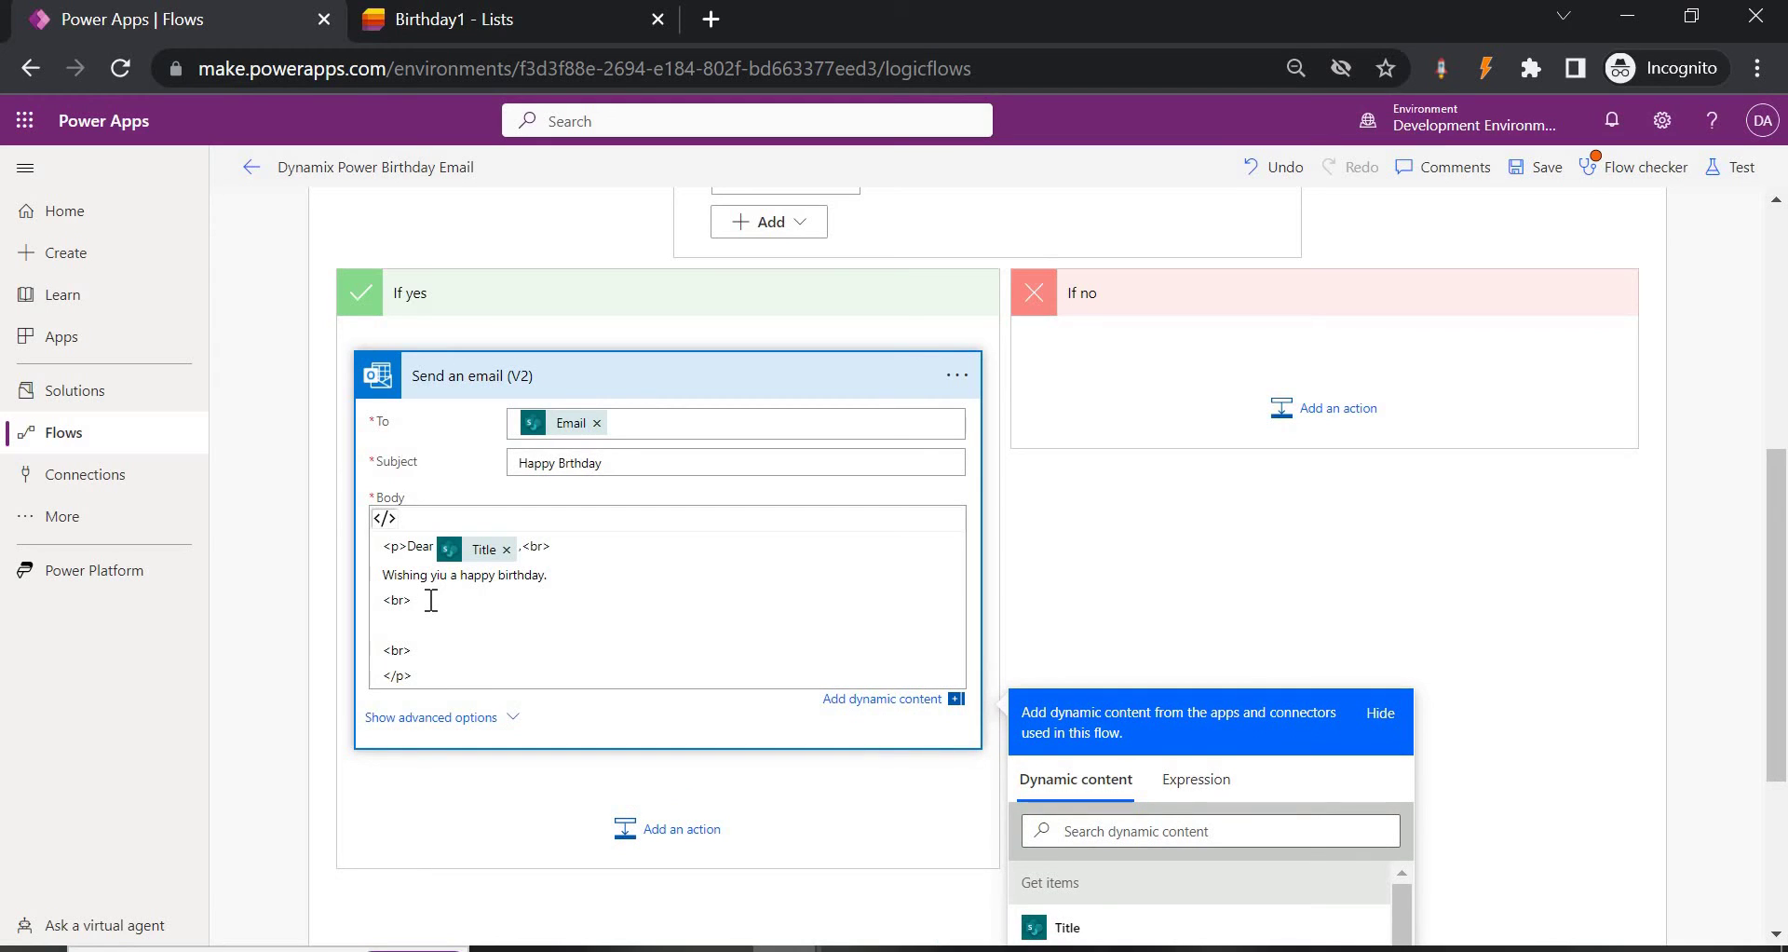
text(<img src=")
In a new tab, search Google Images for birthday wishes.
click(718, 25)
text(b)
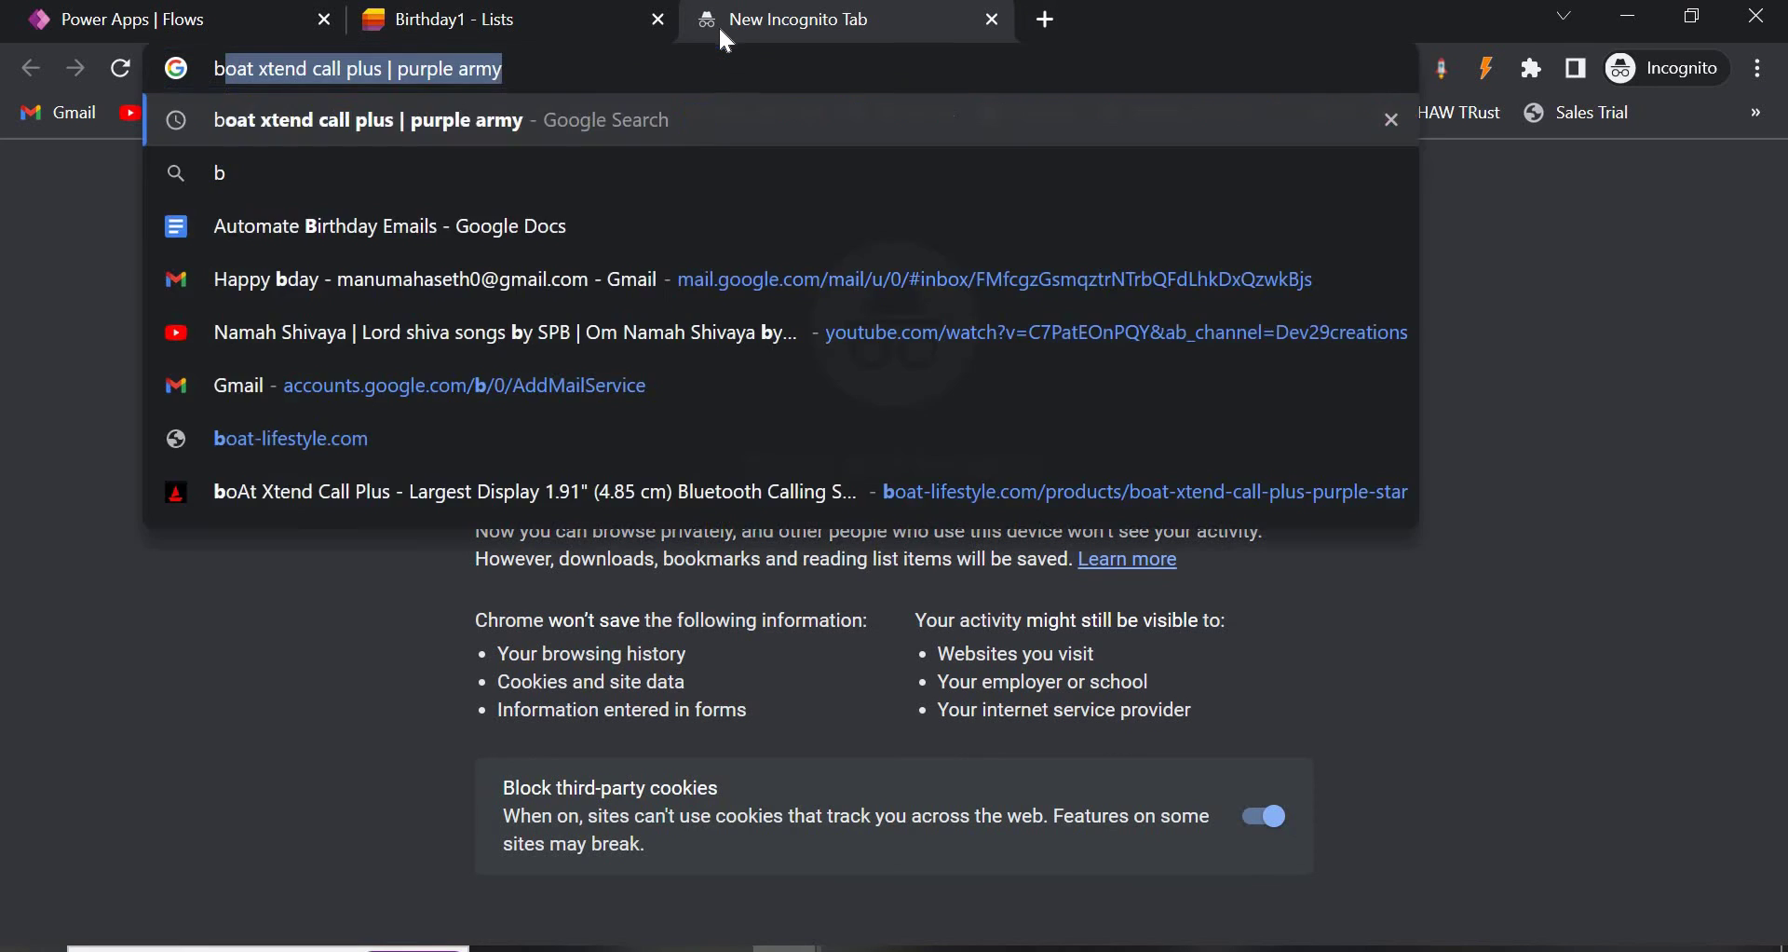
text(irtday email)
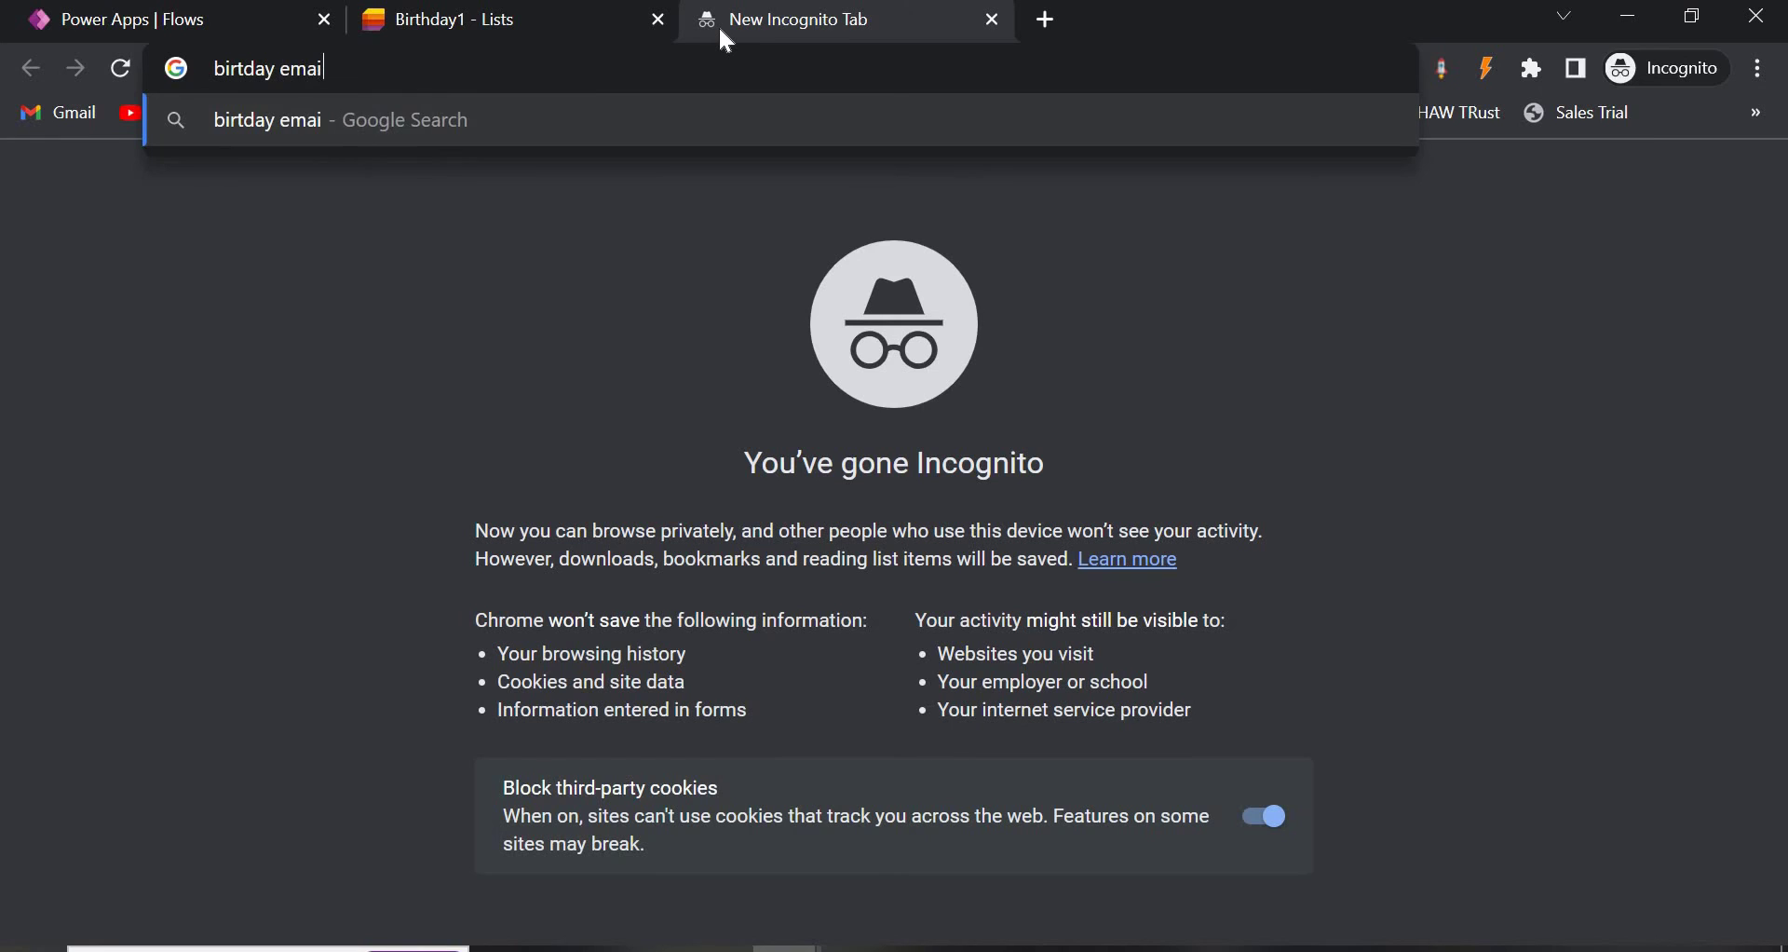
key(BackSpace)
key(BackSpace)
key(BackSpace)
key(BackSpace)
key(BackSpace)
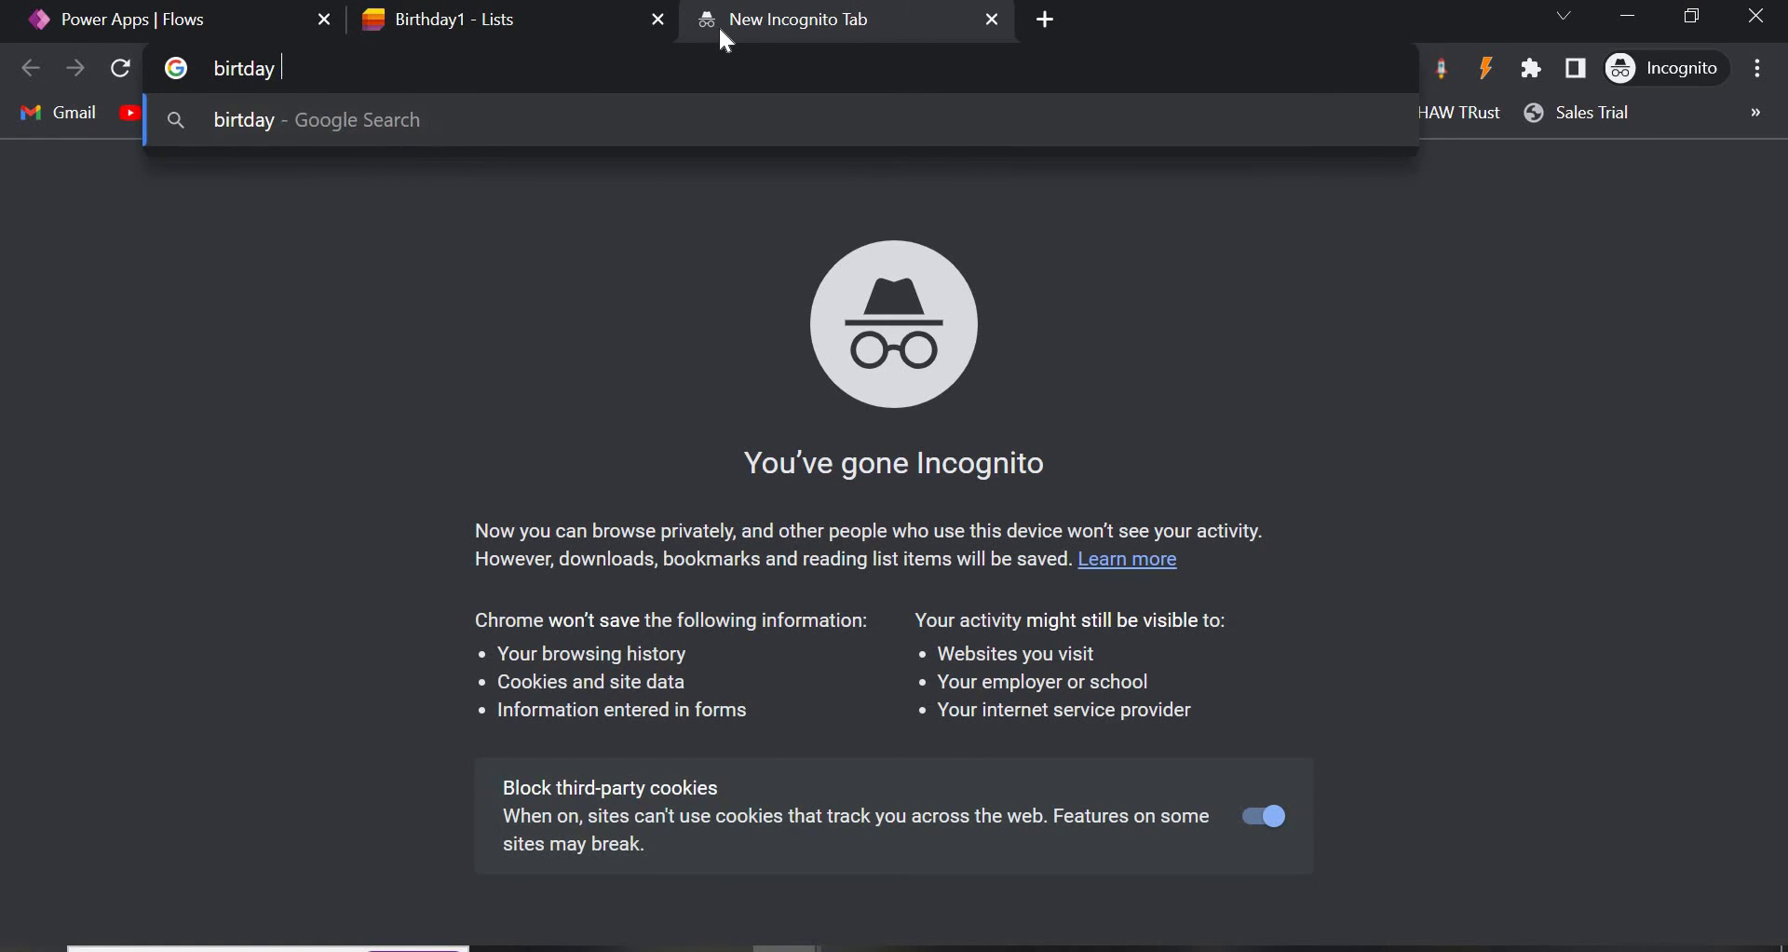
text(wisj)
key(BackSpace)
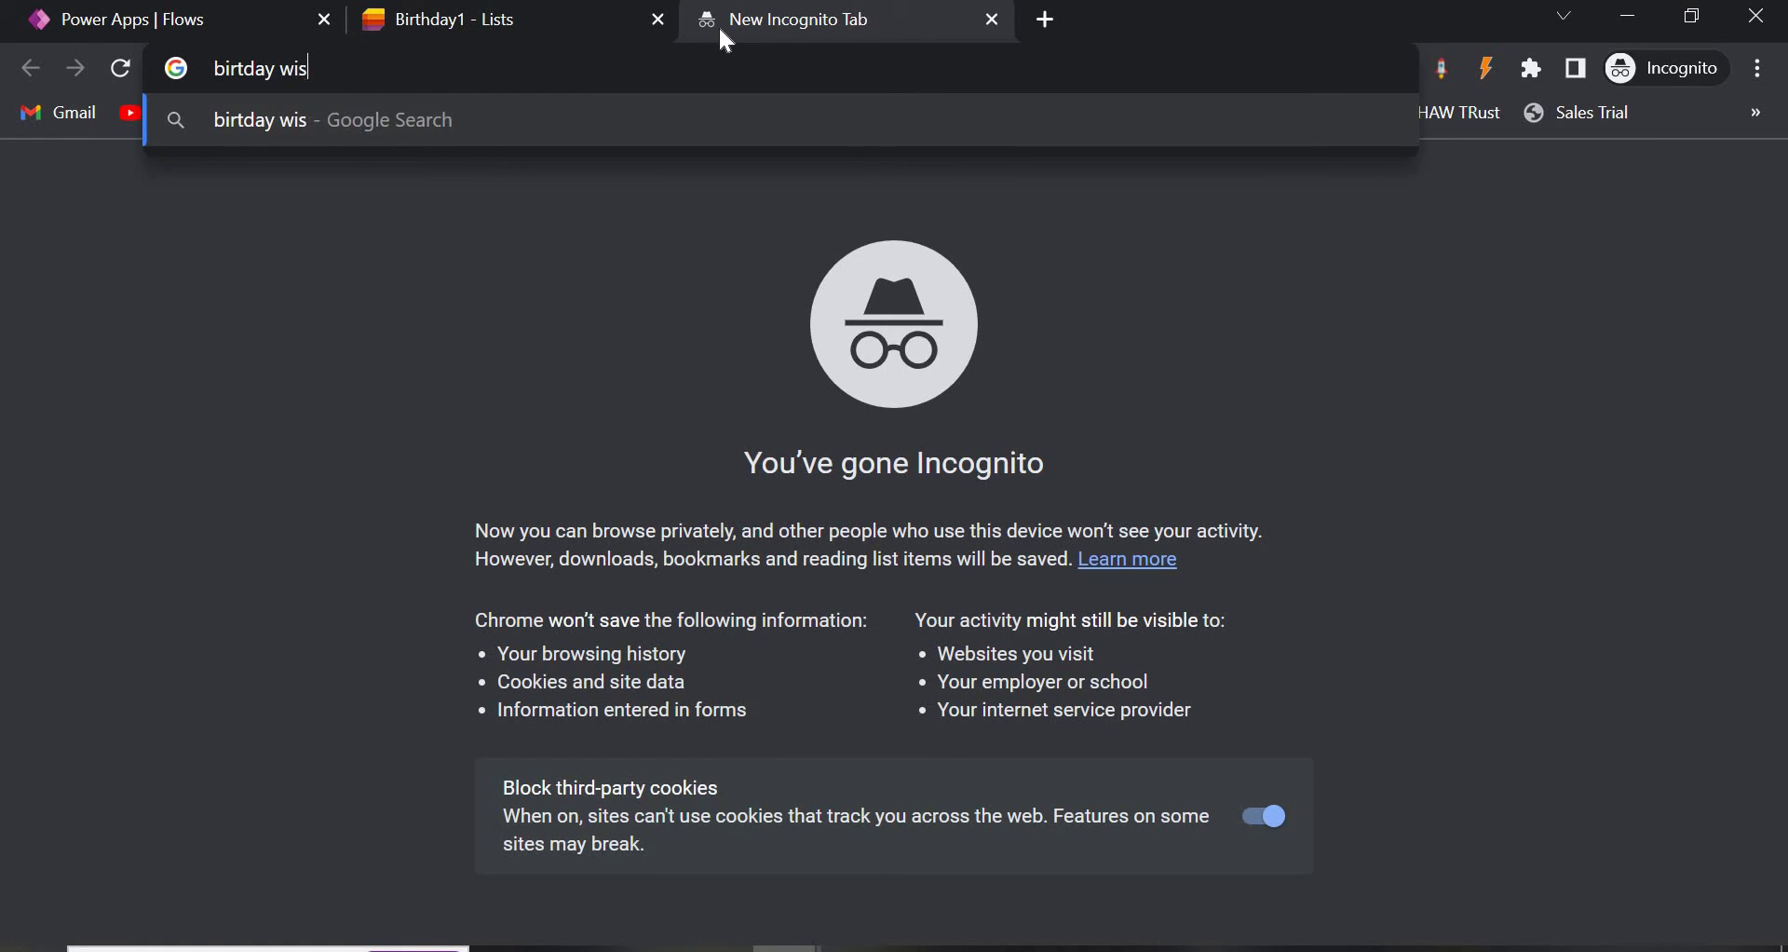
text(g)
key(BackSpace)
text(h)
key(Return)
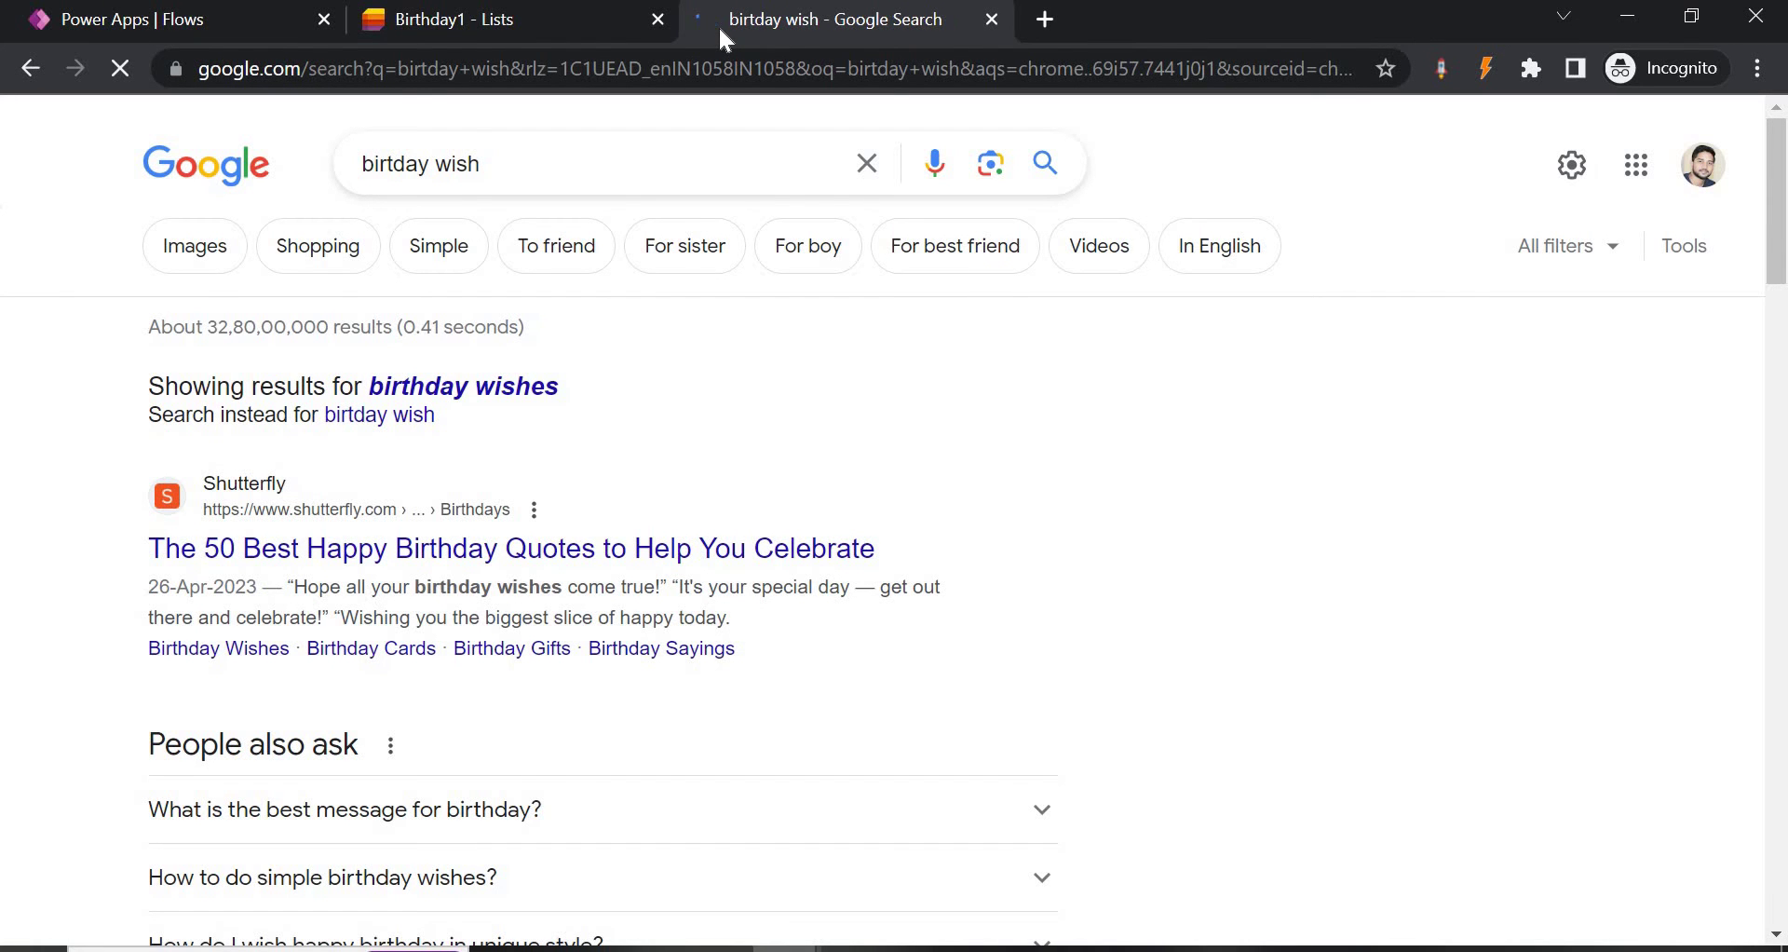
click(205, 253)
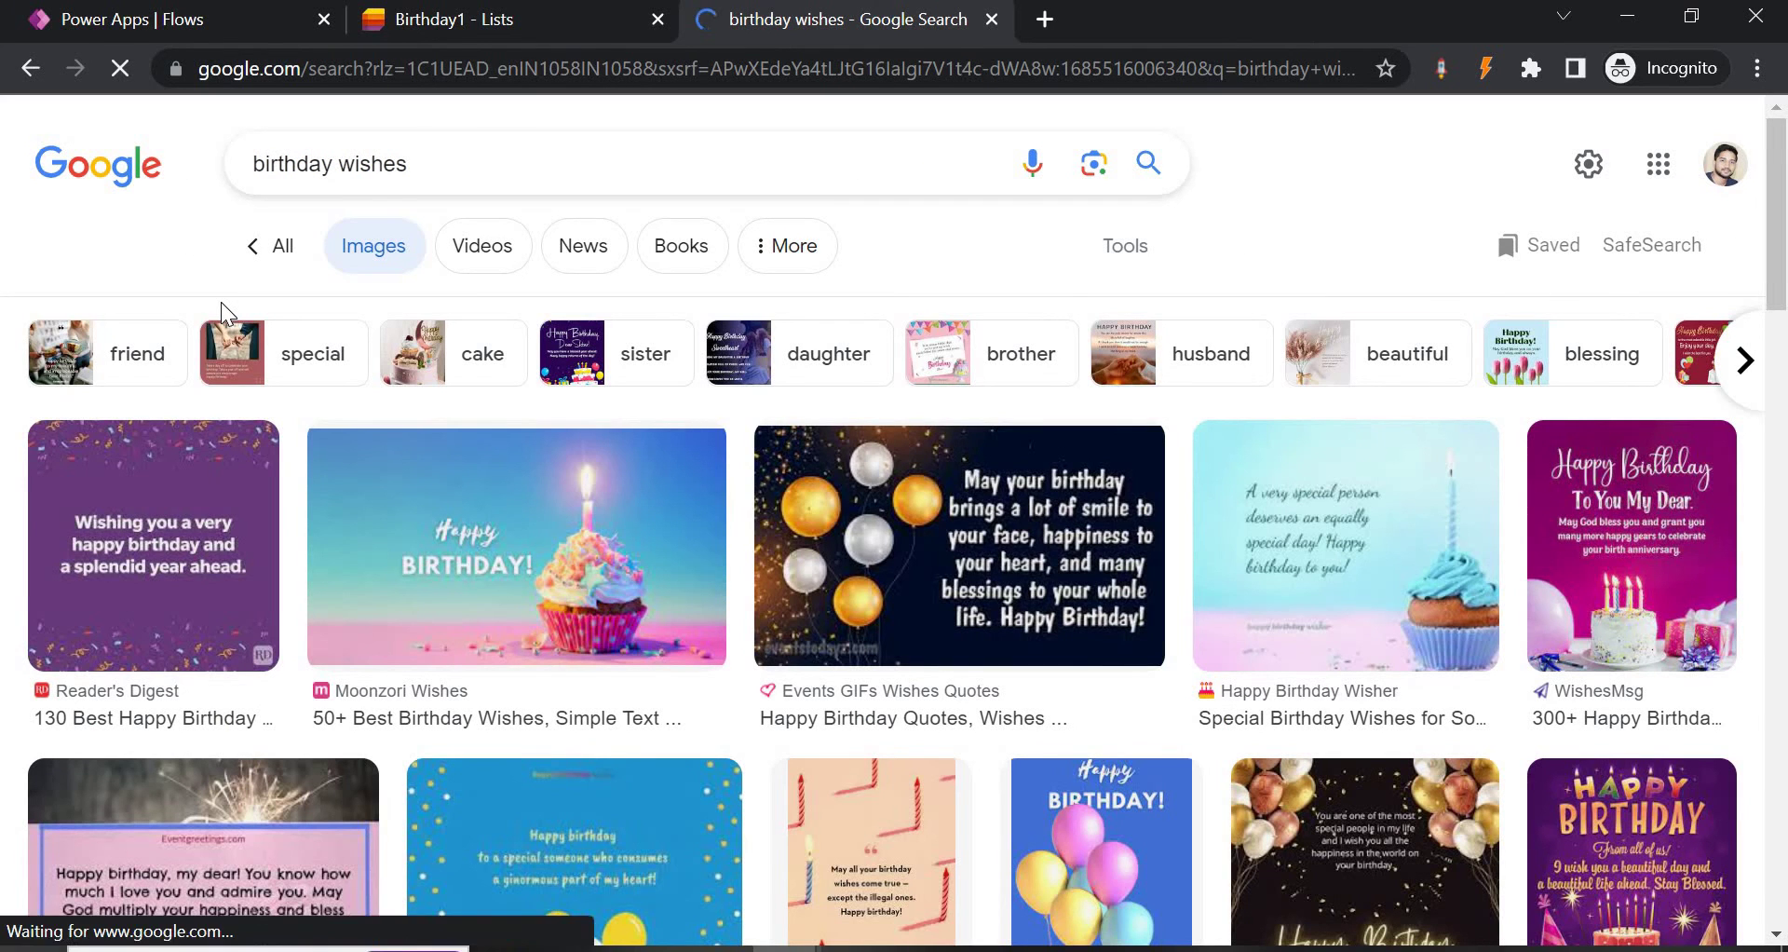
Open the Reader's Digest birthday image in its own tab and copy its web address.
click(140, 522)
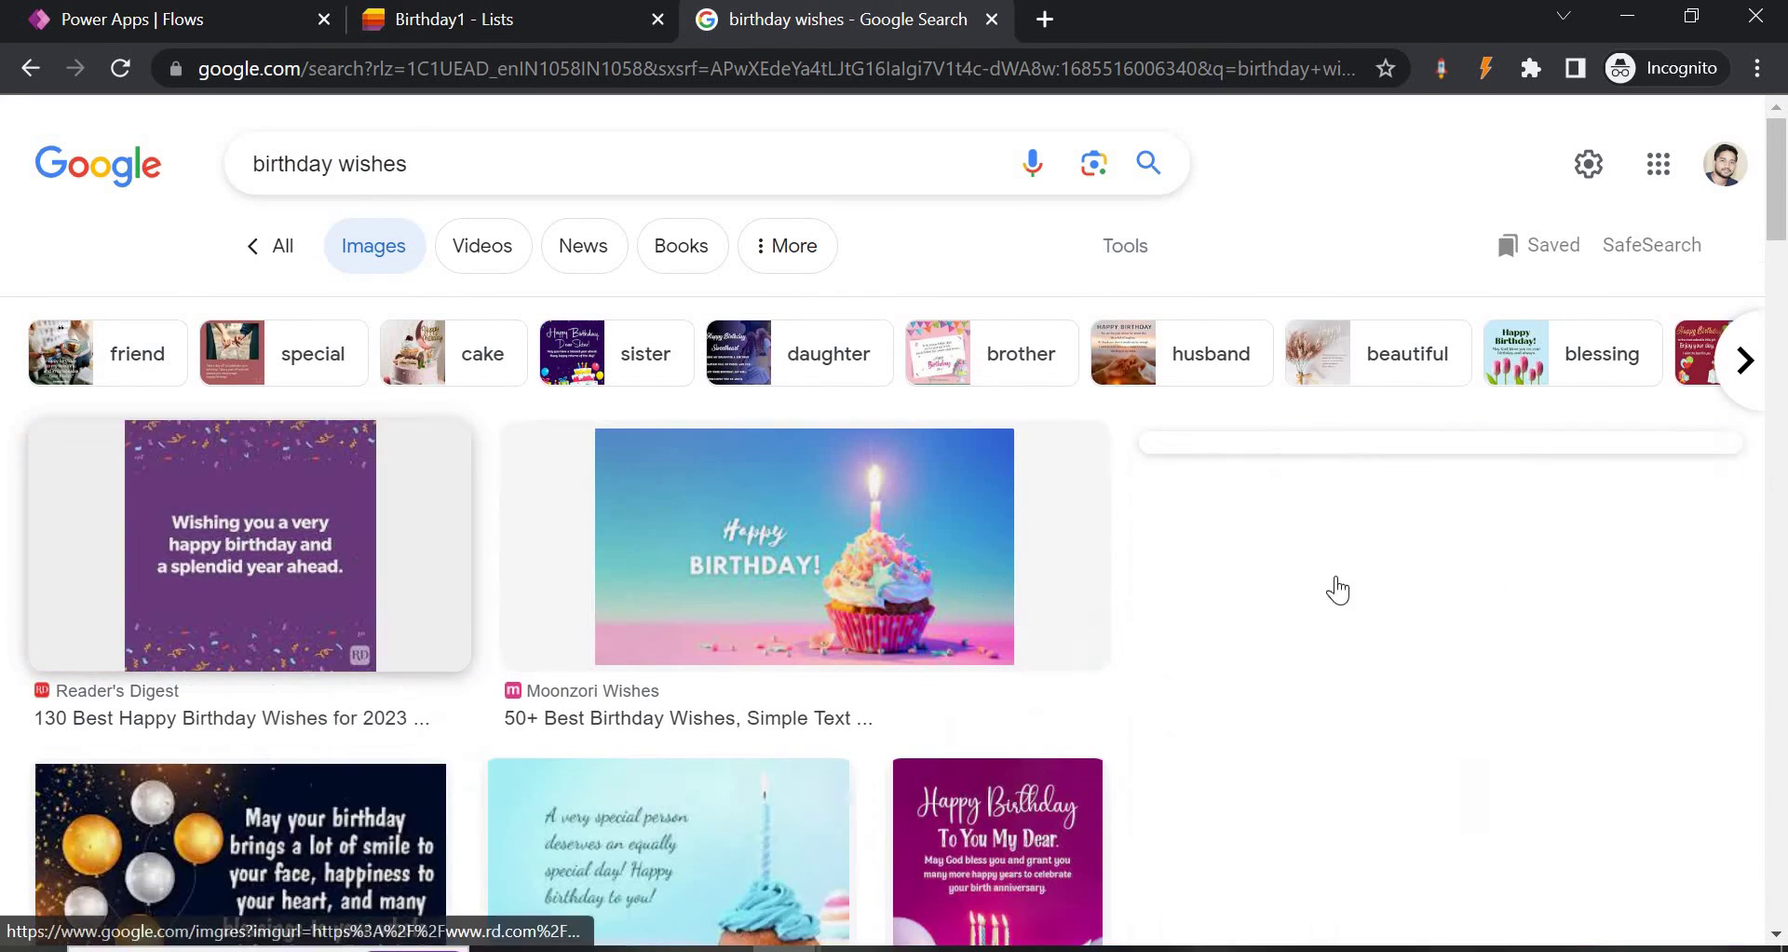
right_click(1472, 386)
key(Escape)
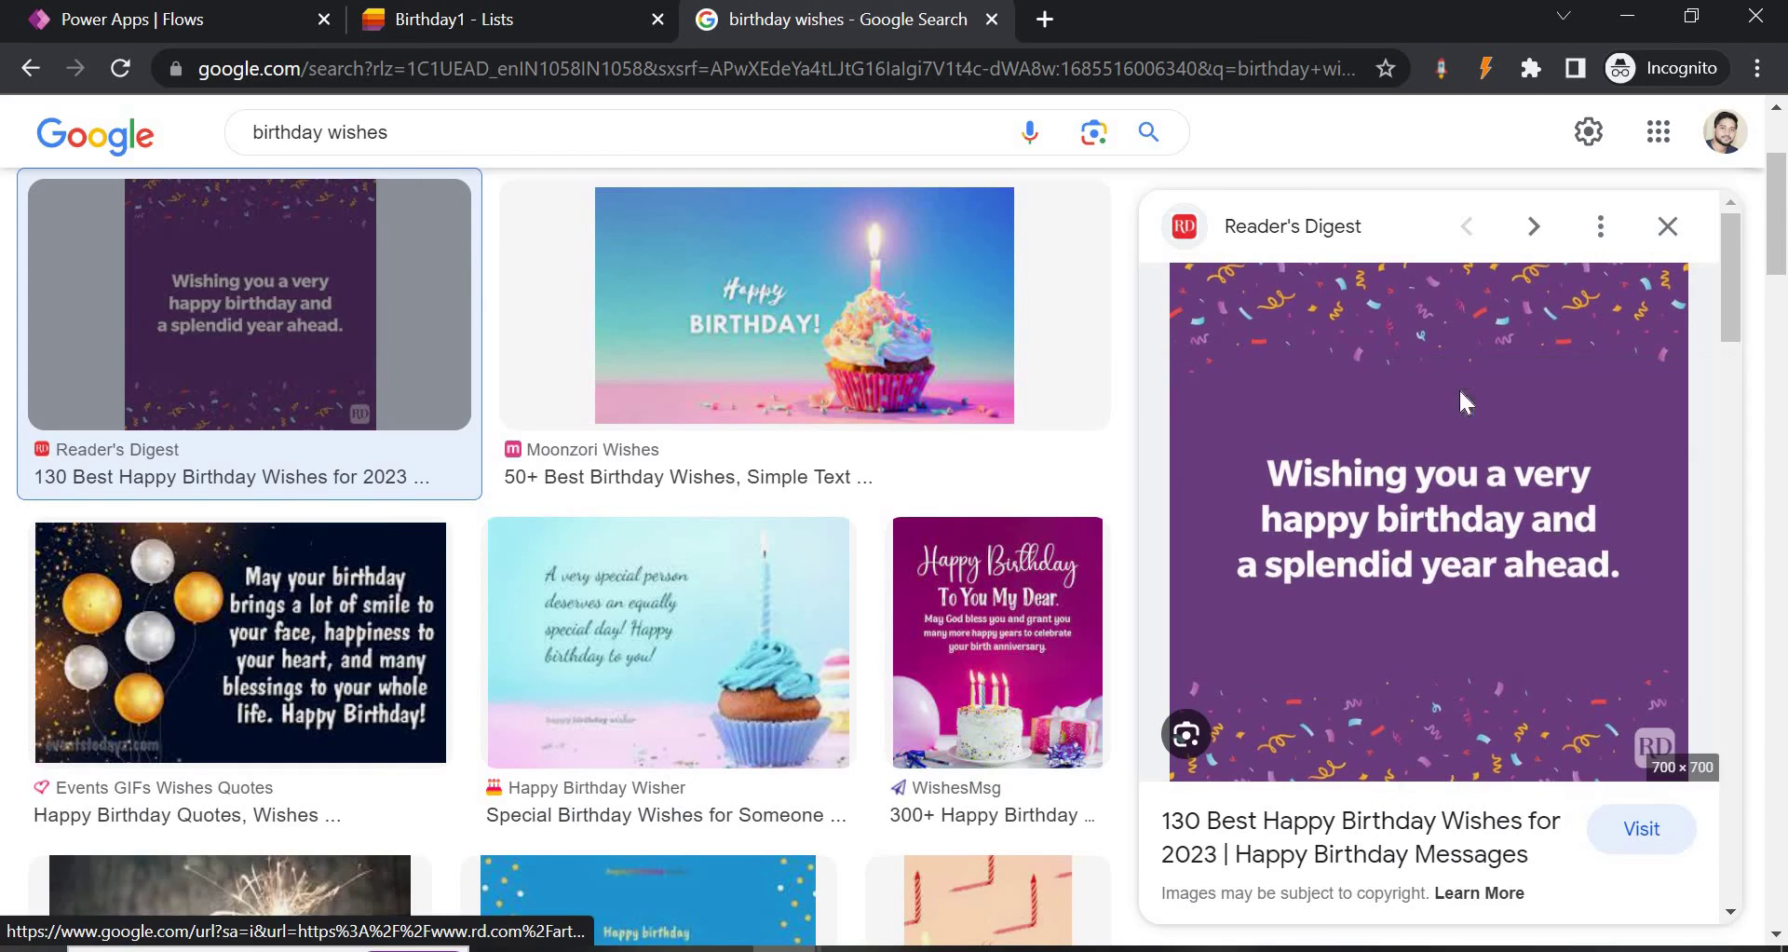
middle_click(1459, 388)
click(1187, 19)
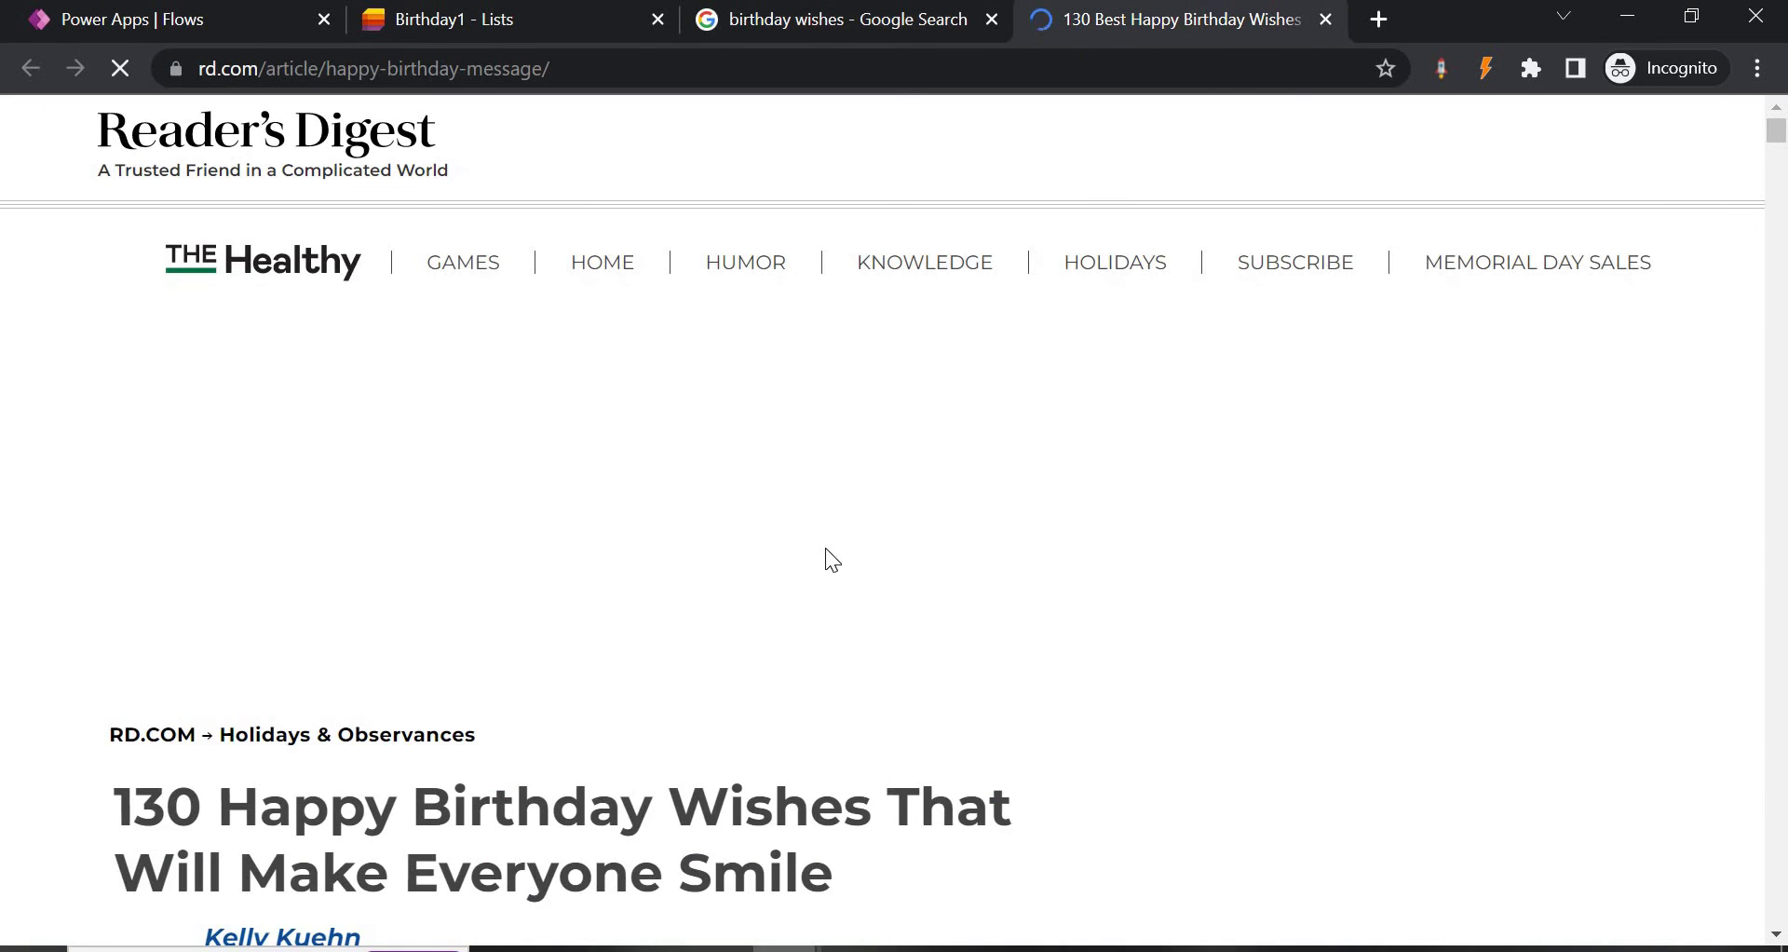
scroll(792, 507, down, 10)
right_click(786, 315)
key(Escape)
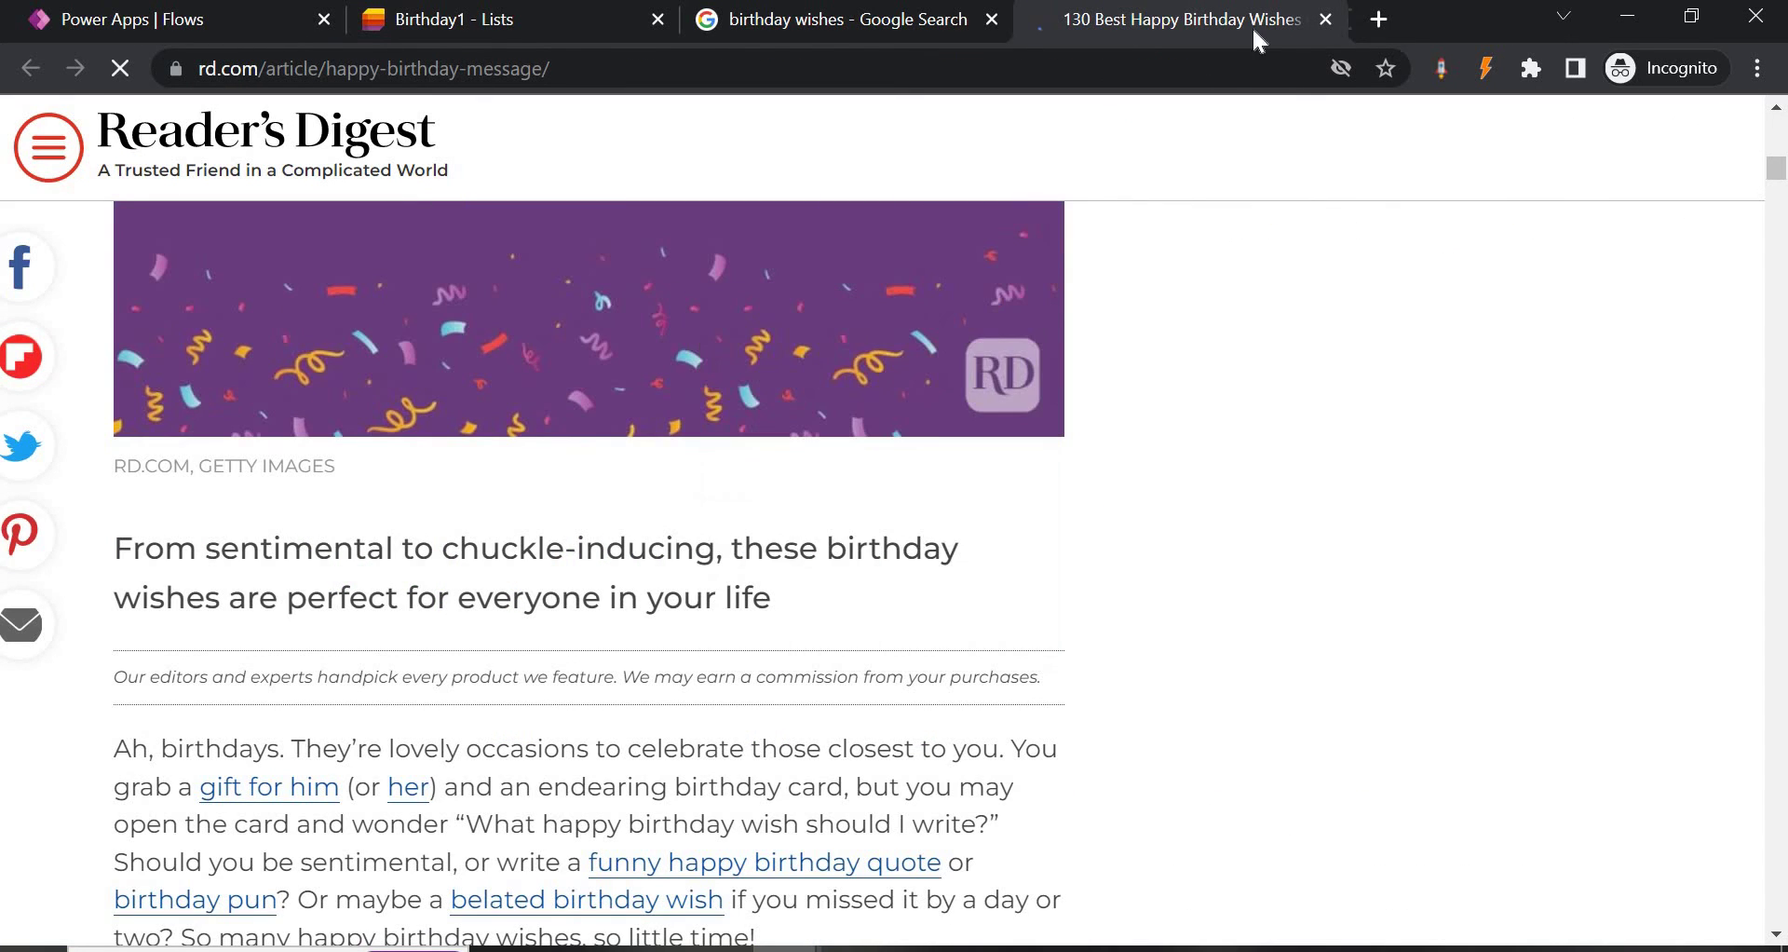
key(ctrl+Tab)
click(723, 69)
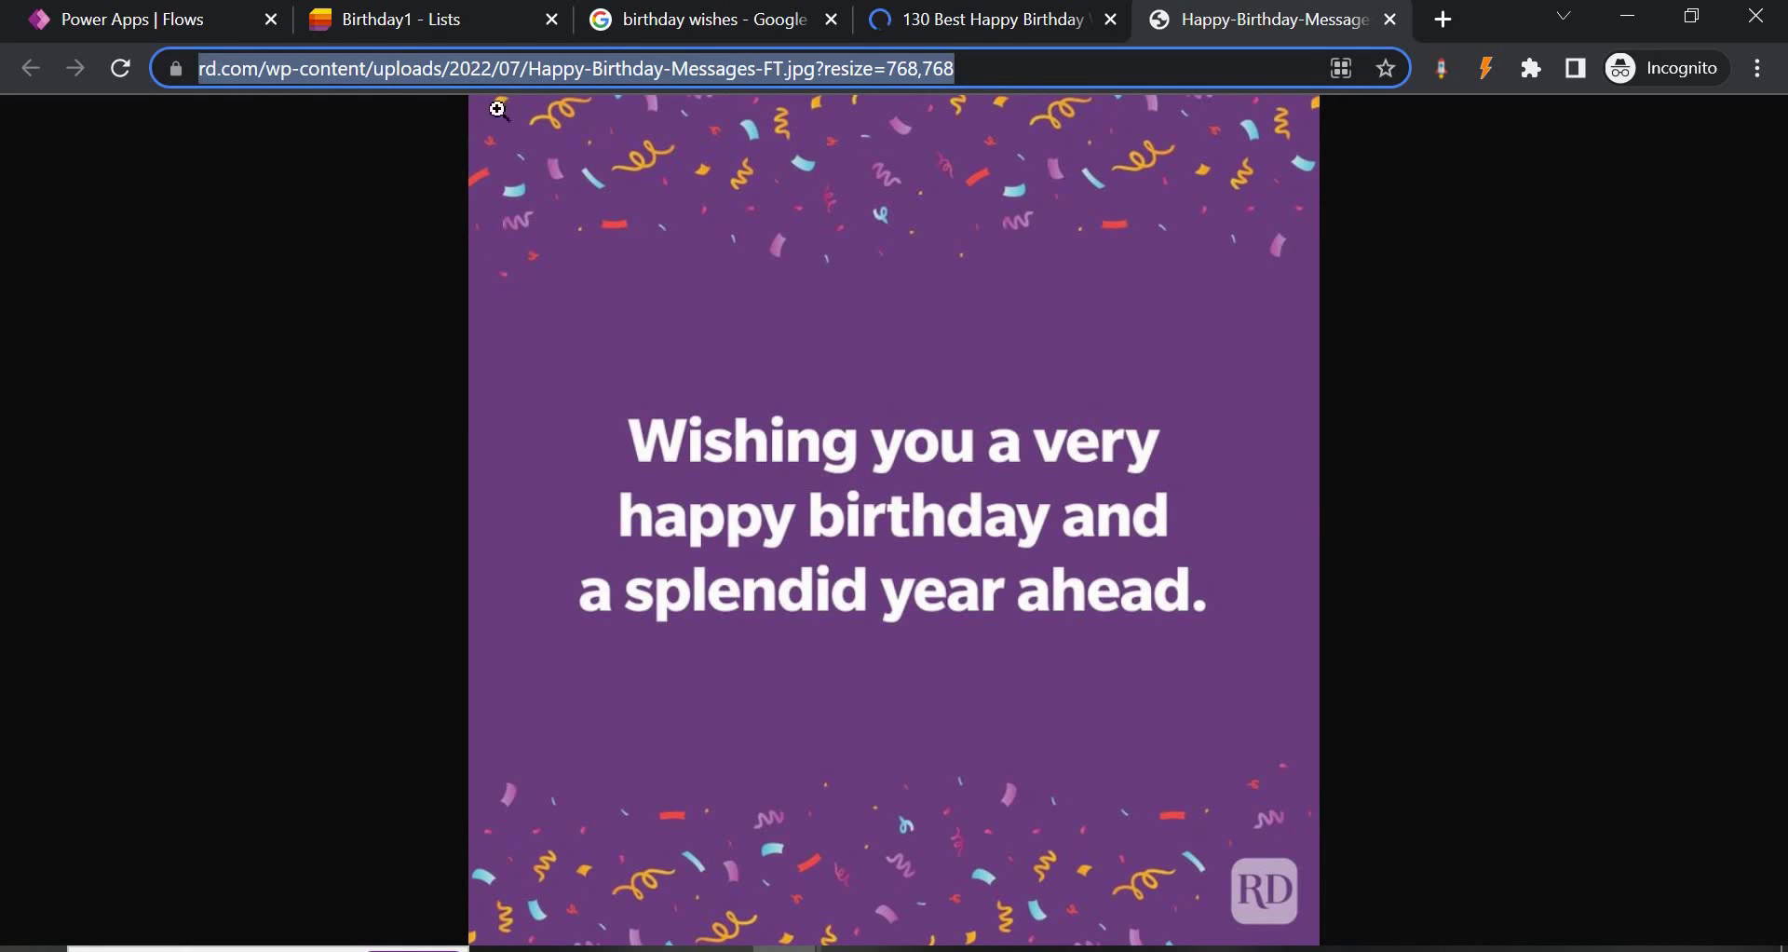
key(ctrl+c)
click(132, 19)
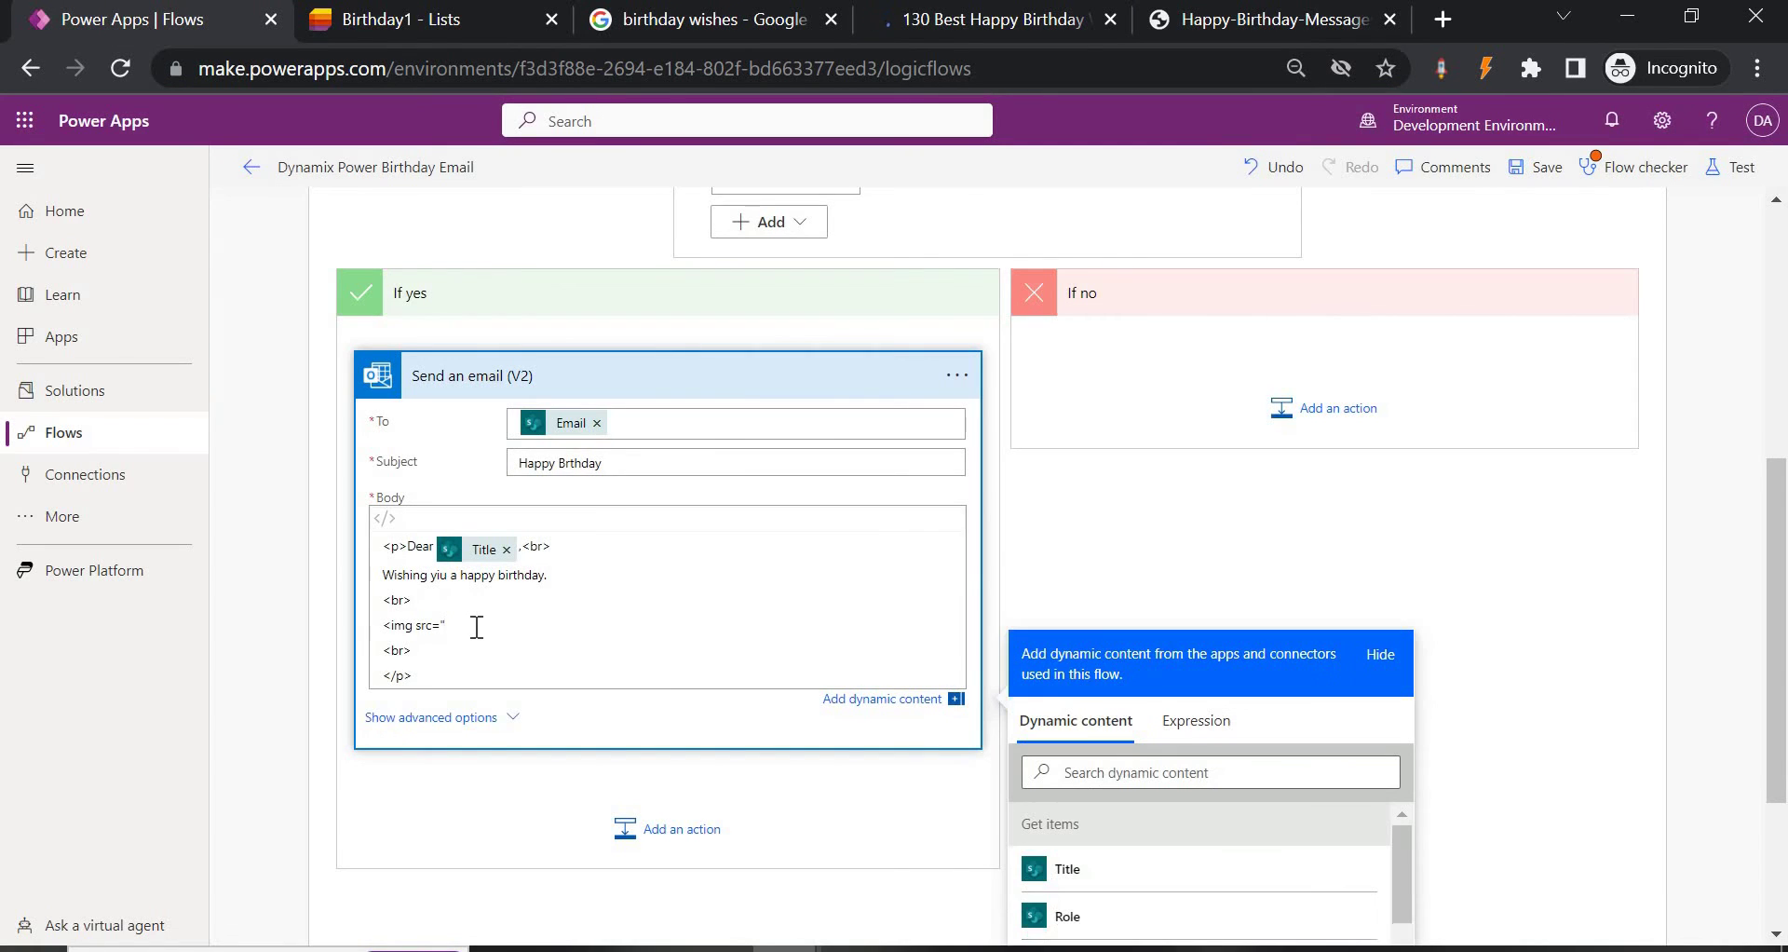
Paste the image URL after <img src=" in the Body, close it with ">, and save.
key(ctrl+v)
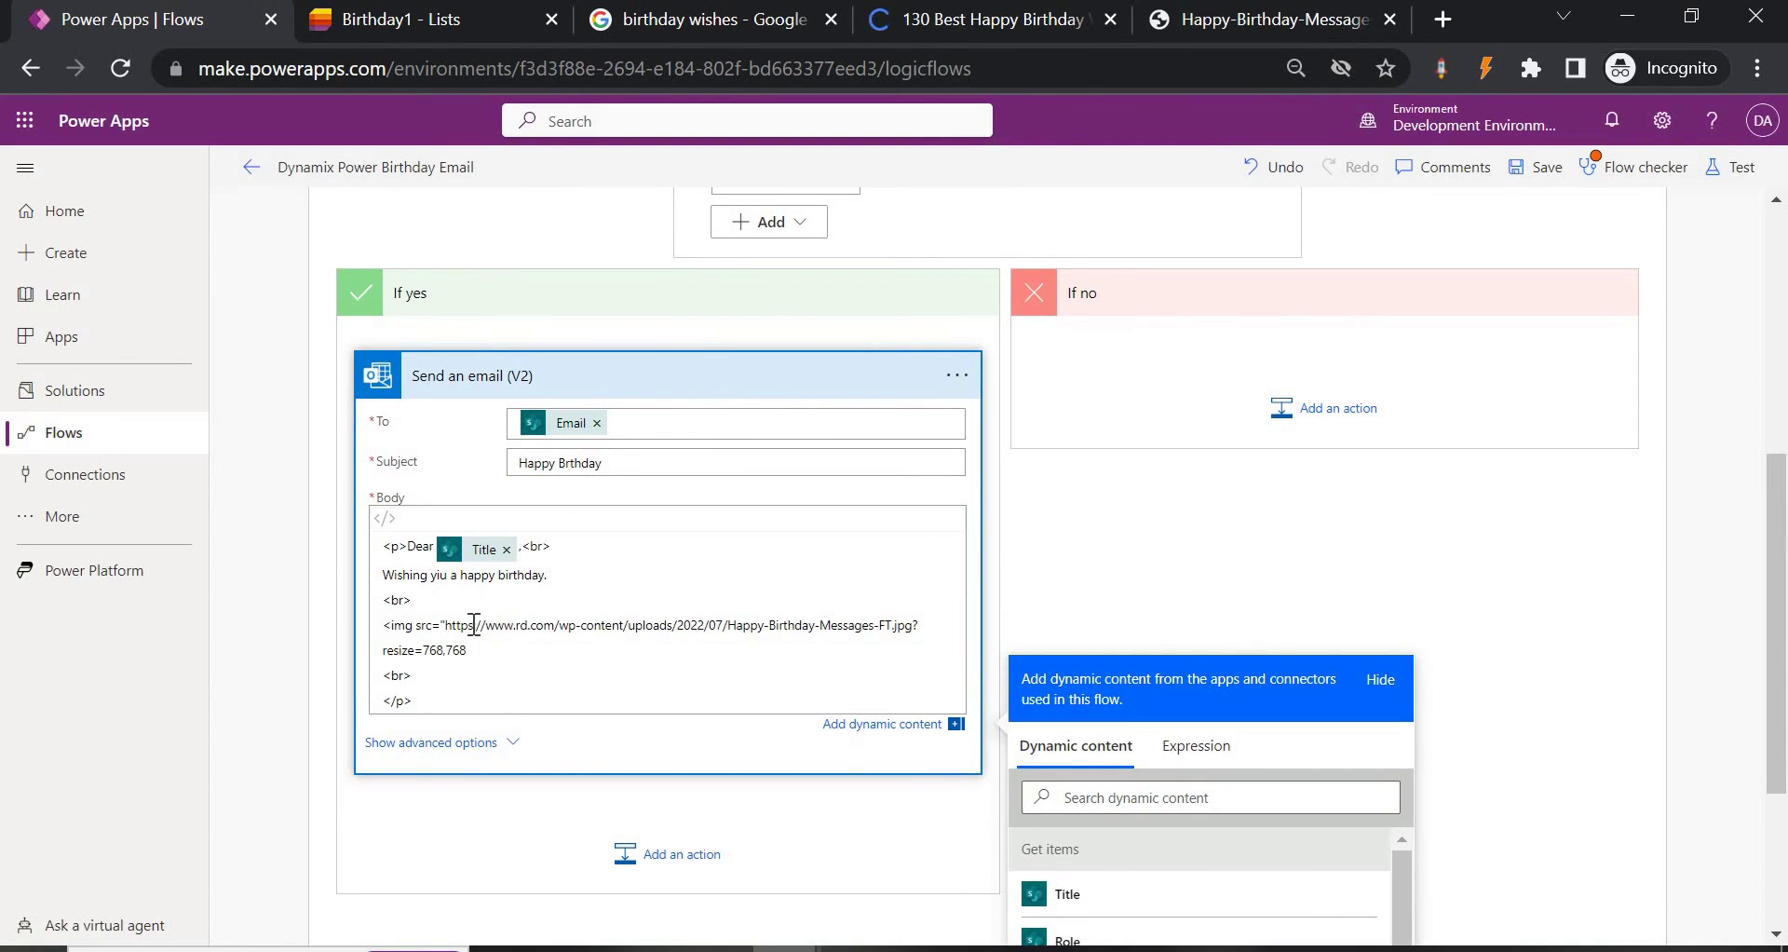
text(">)
click(1544, 170)
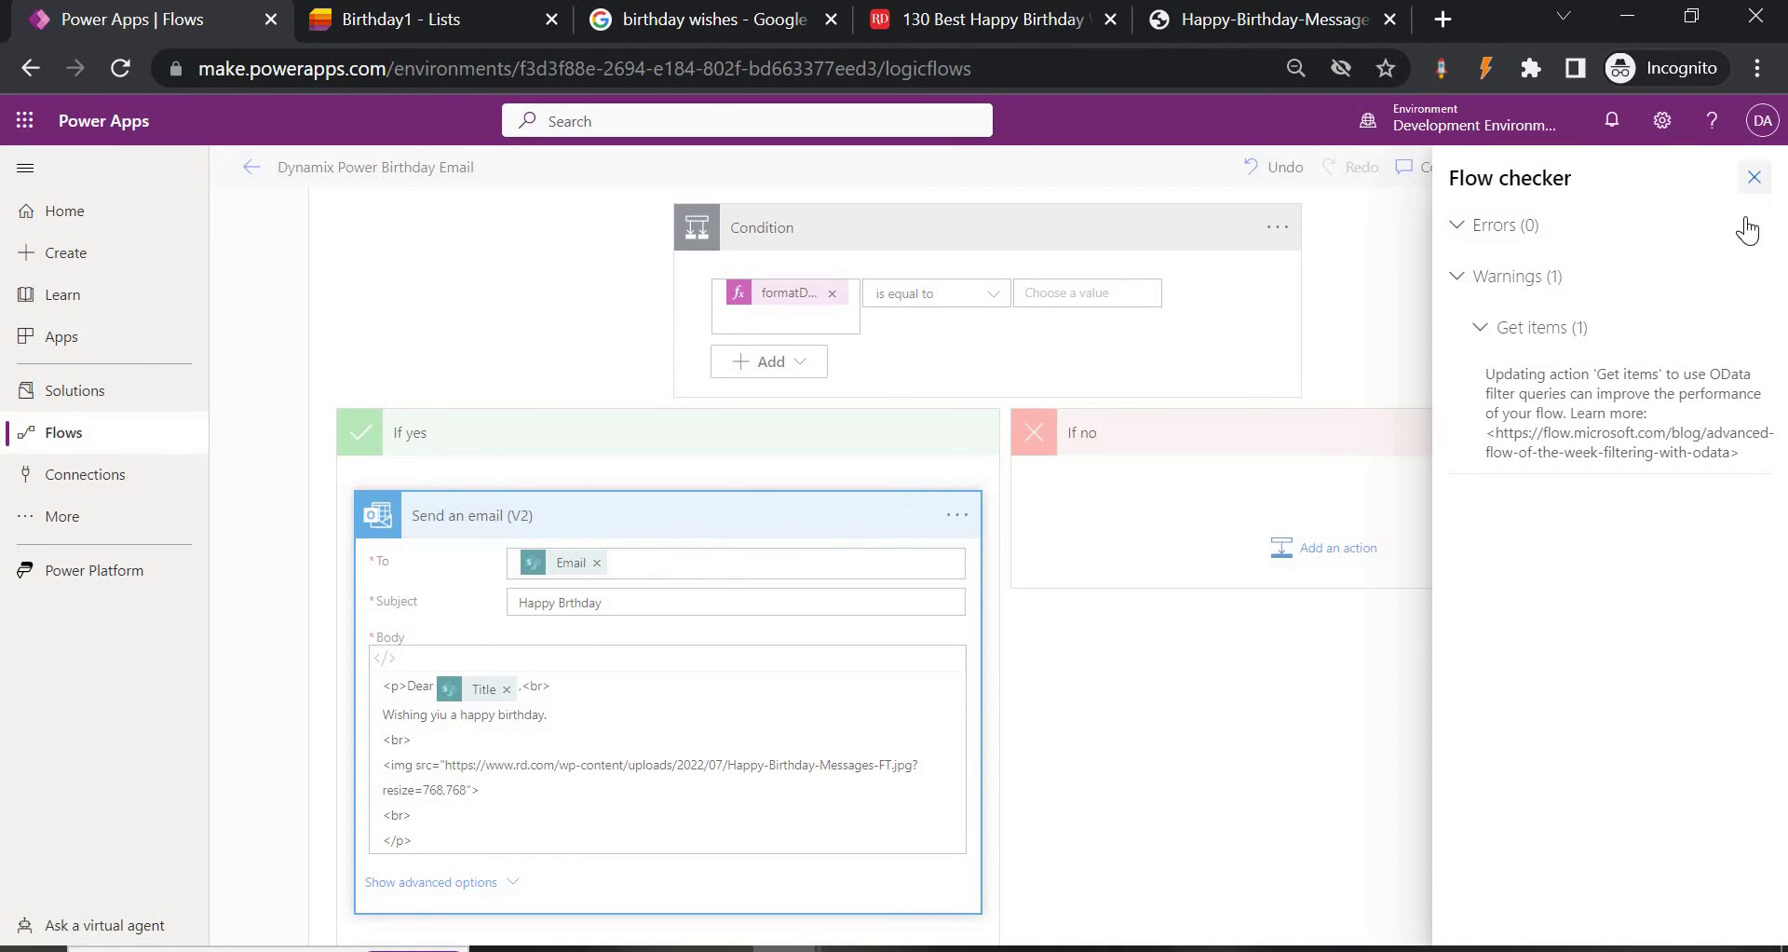
Run a manual test of the flow and open its Flow Runs page.
click(1738, 180)
click(1740, 169)
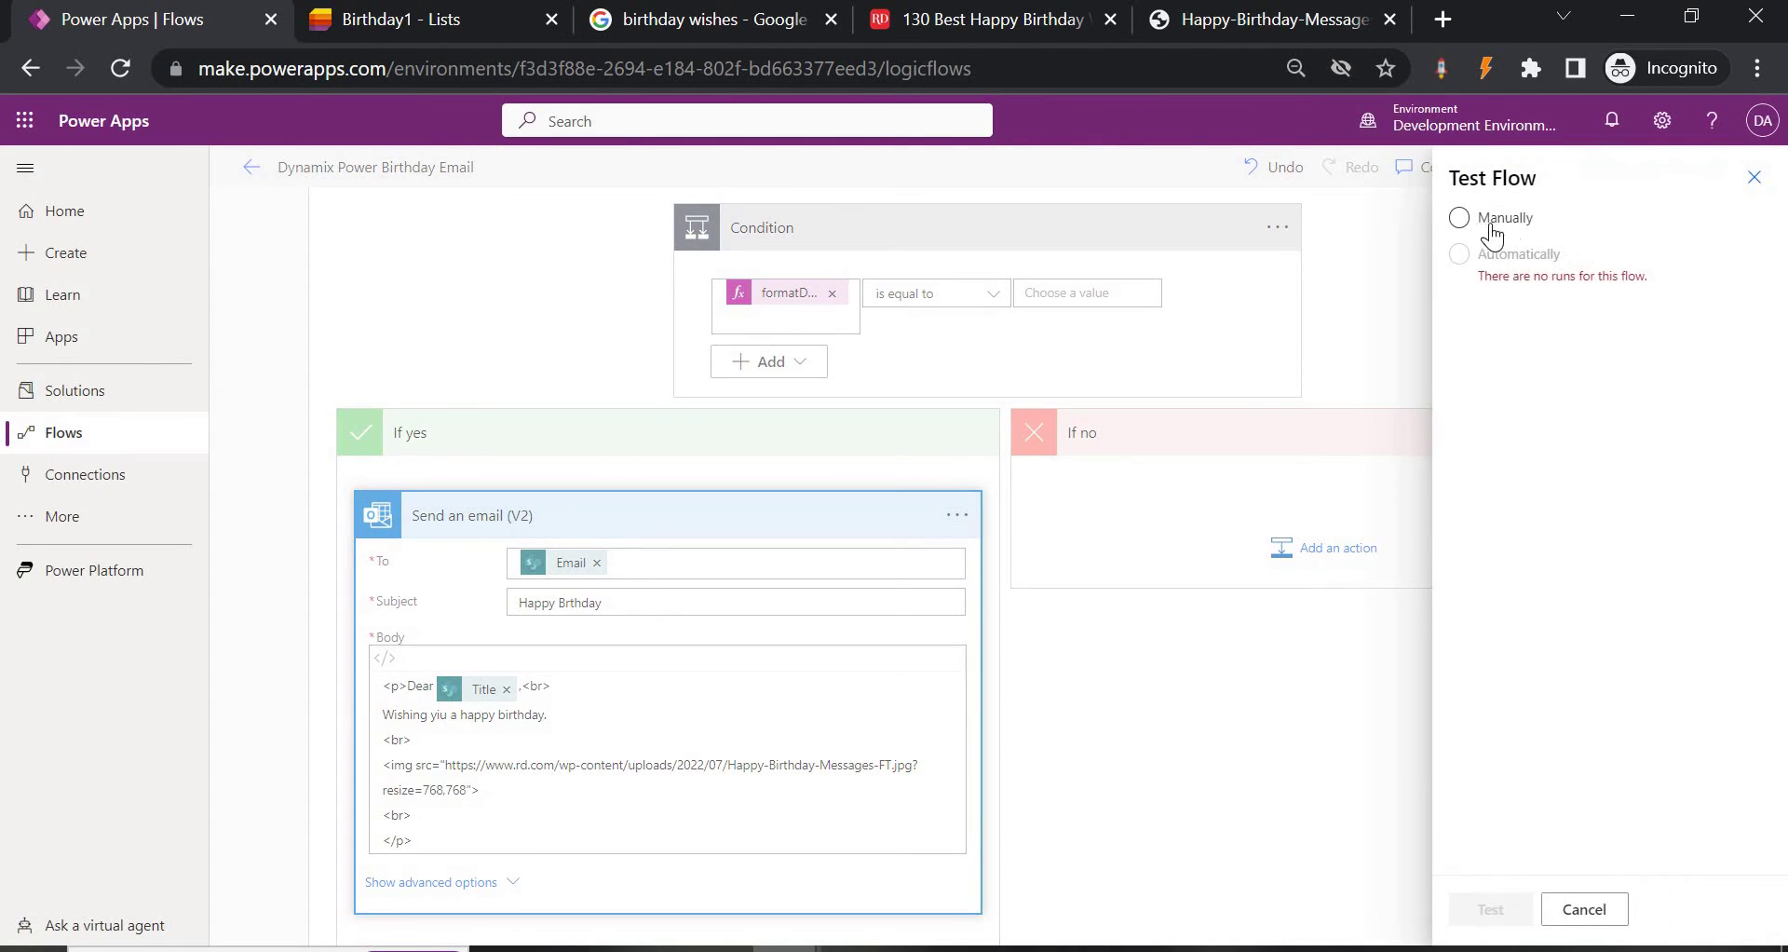
click(1459, 217)
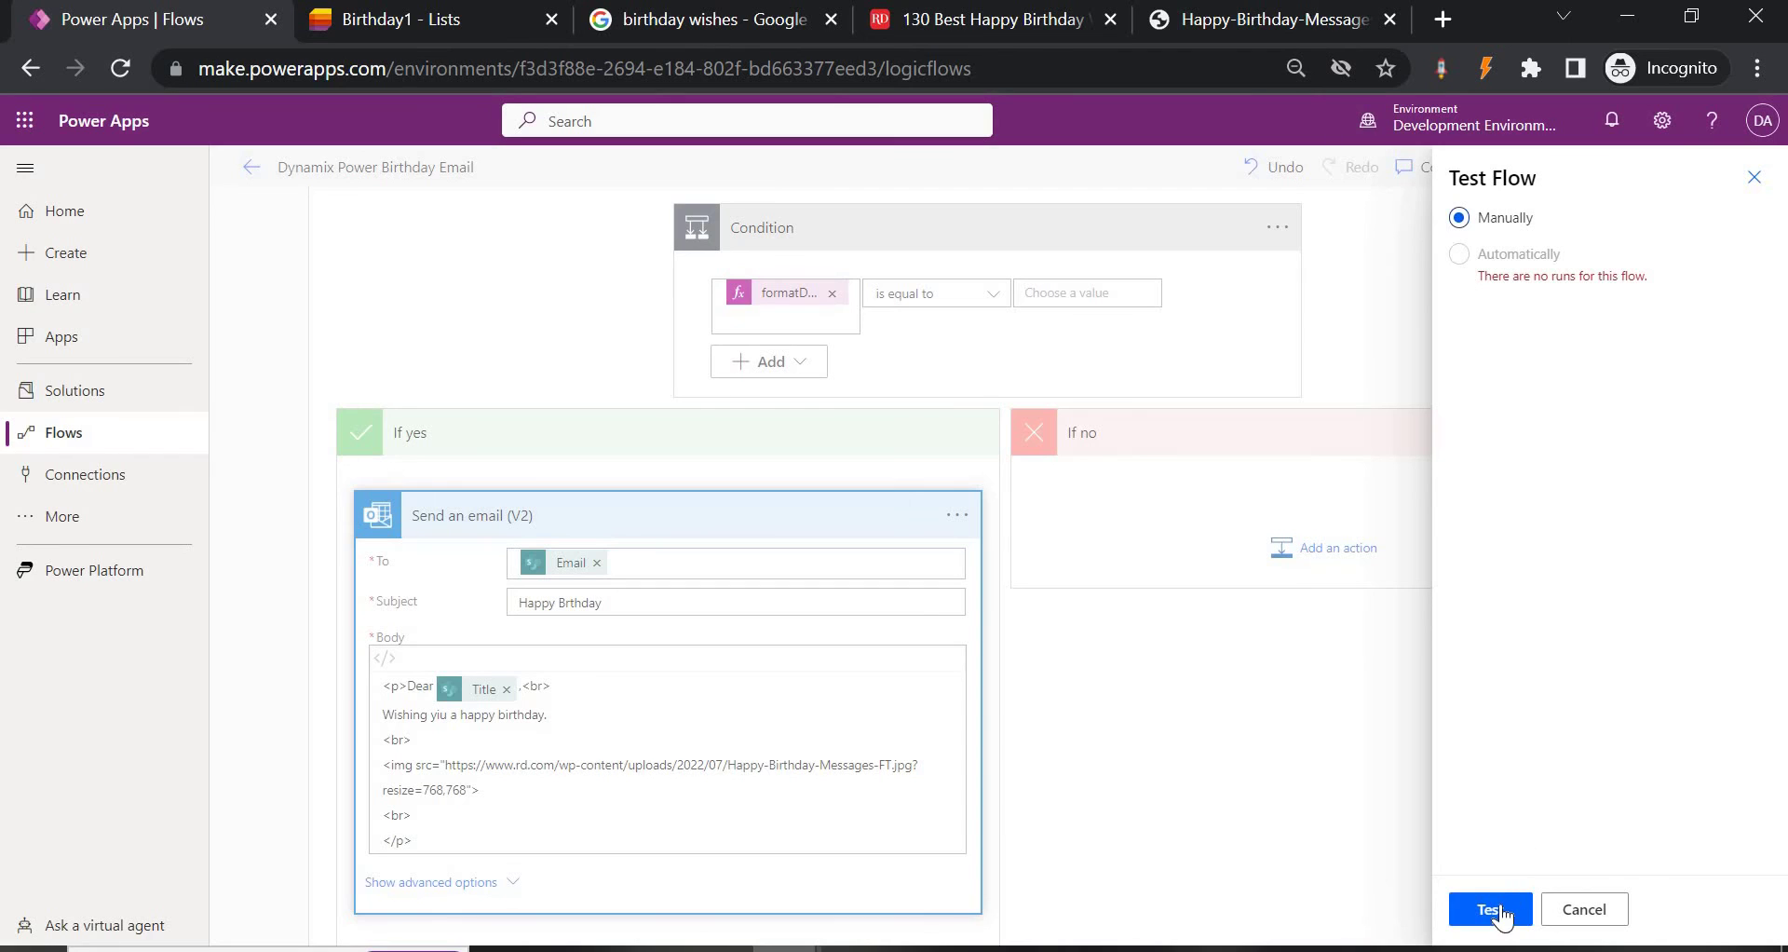
click(1493, 909)
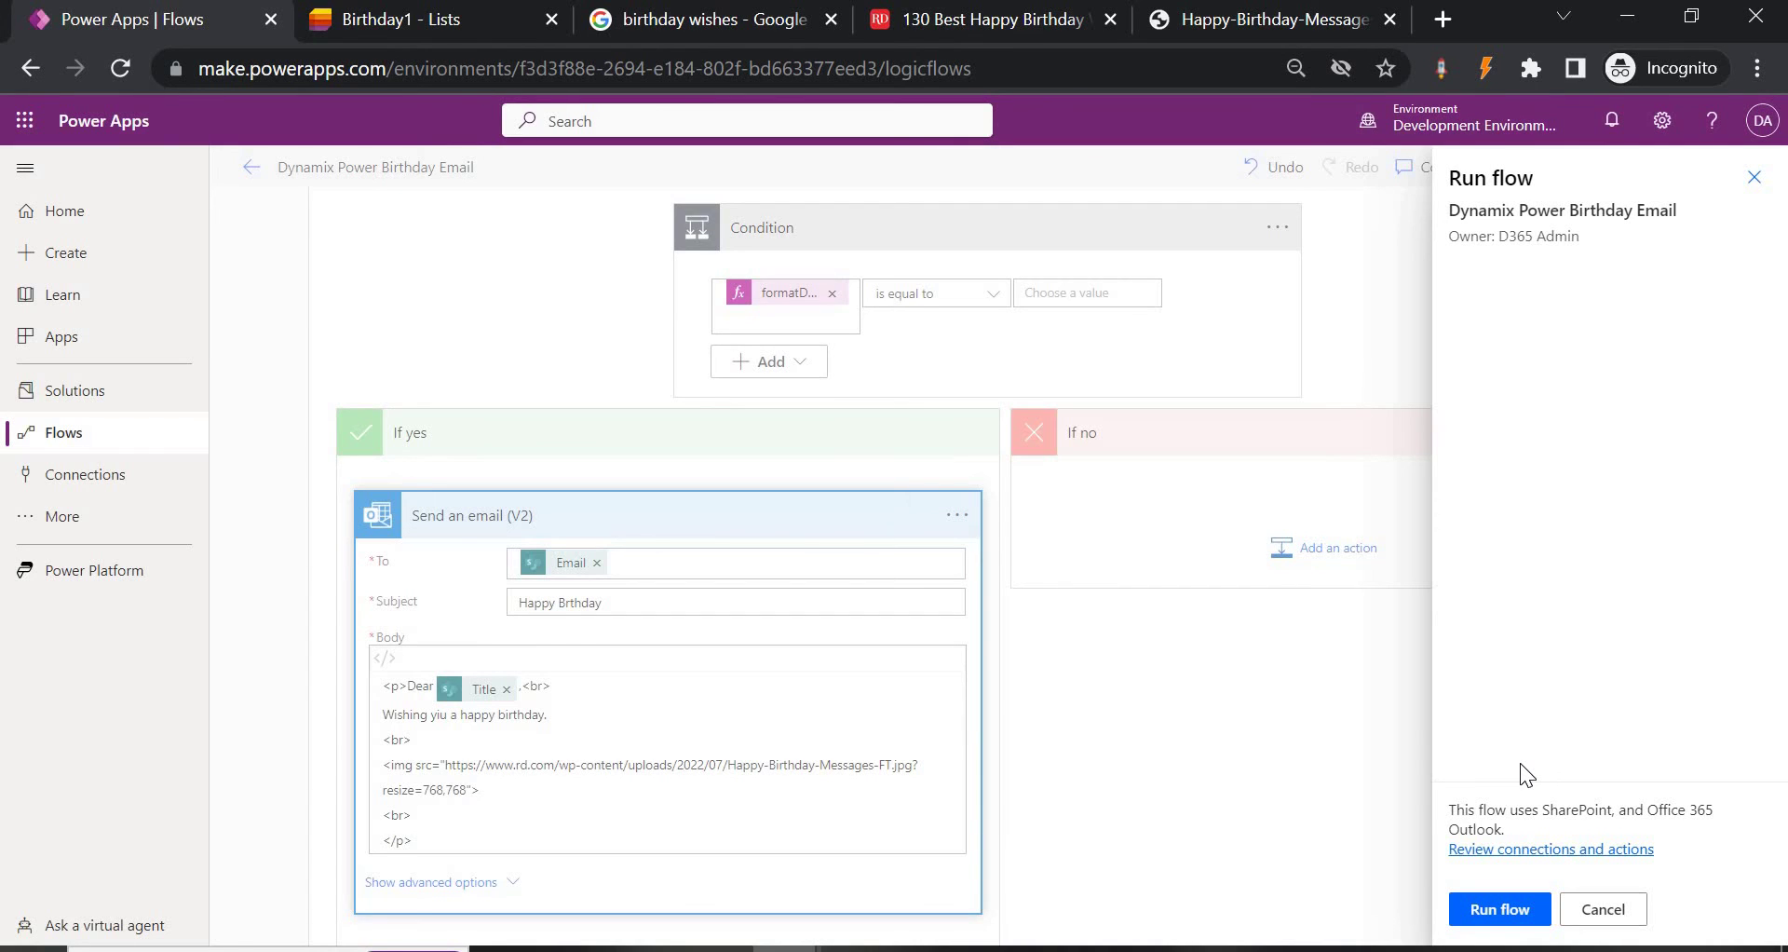
click(1488, 922)
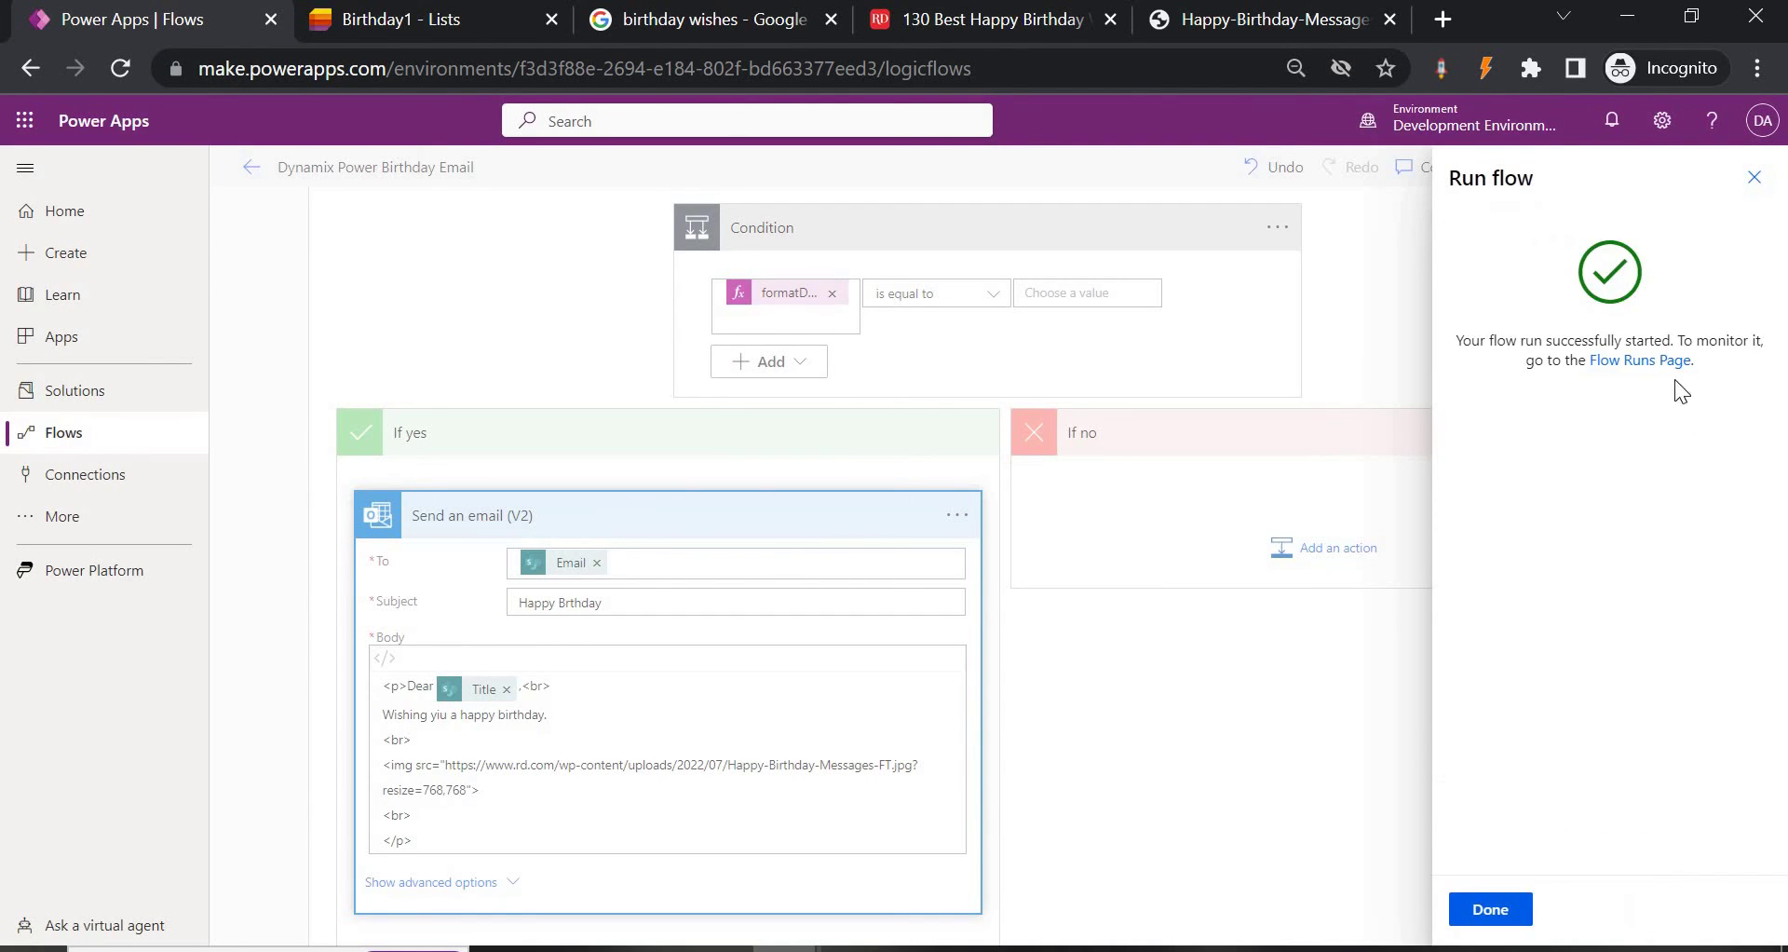
click(1659, 371)
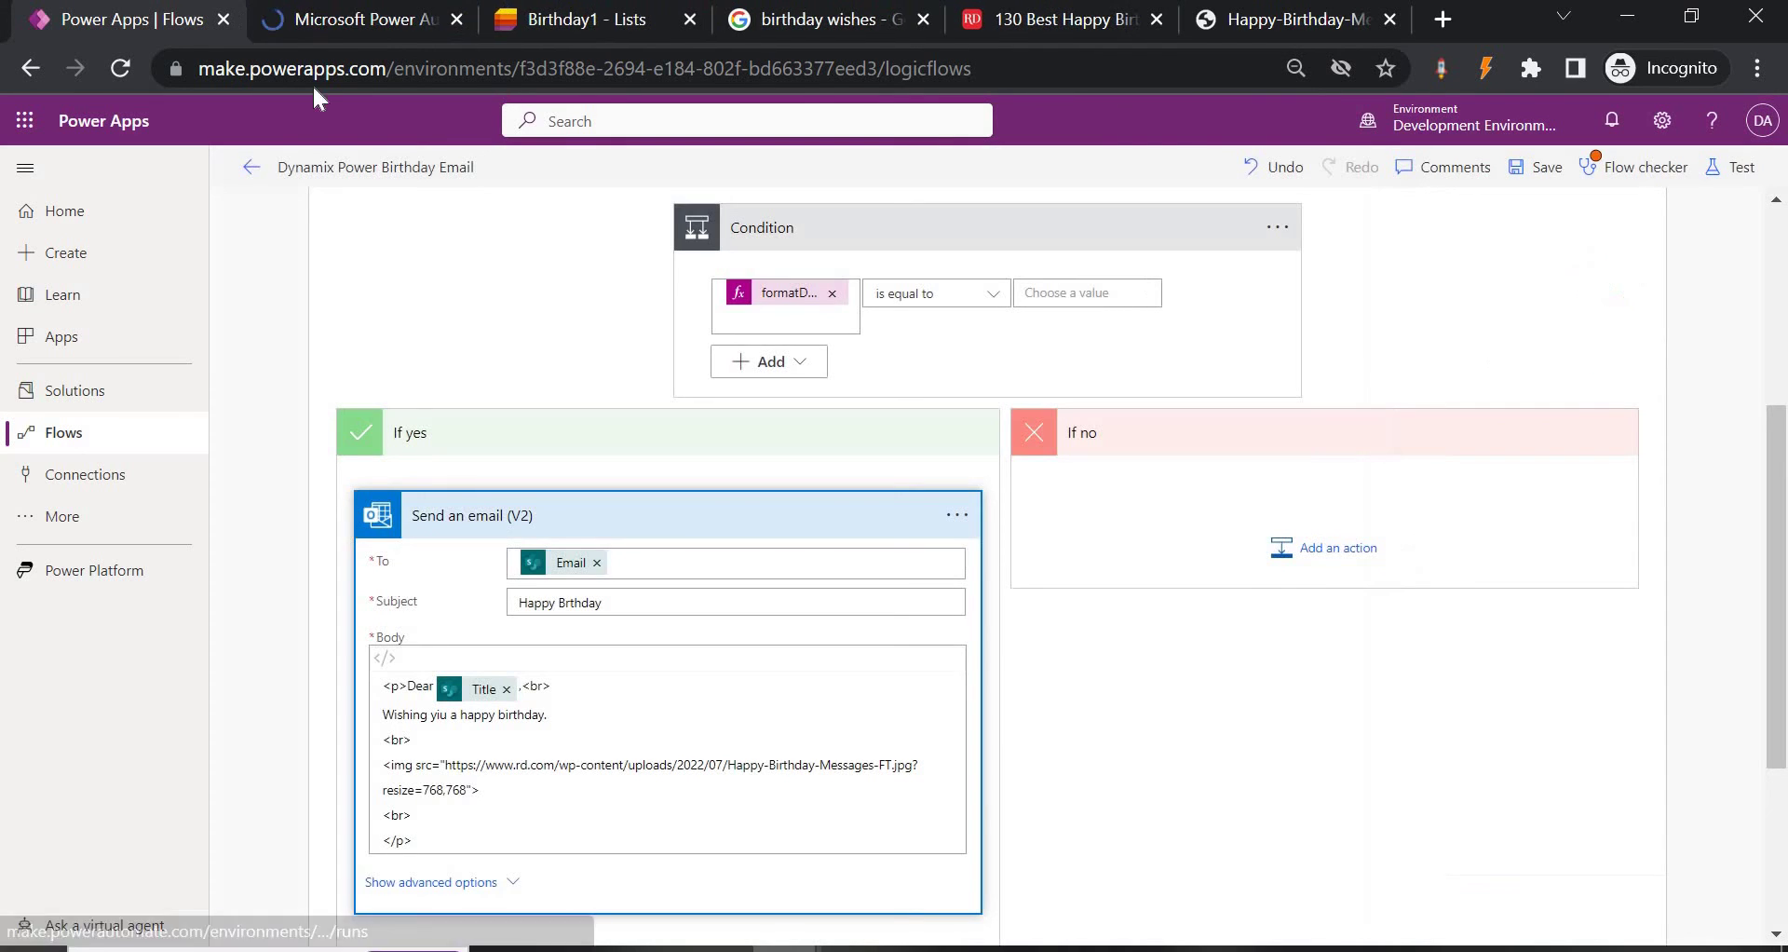
Check the Birthday1 list on the Power Dynamix site, then return to the run history.
click(326, 16)
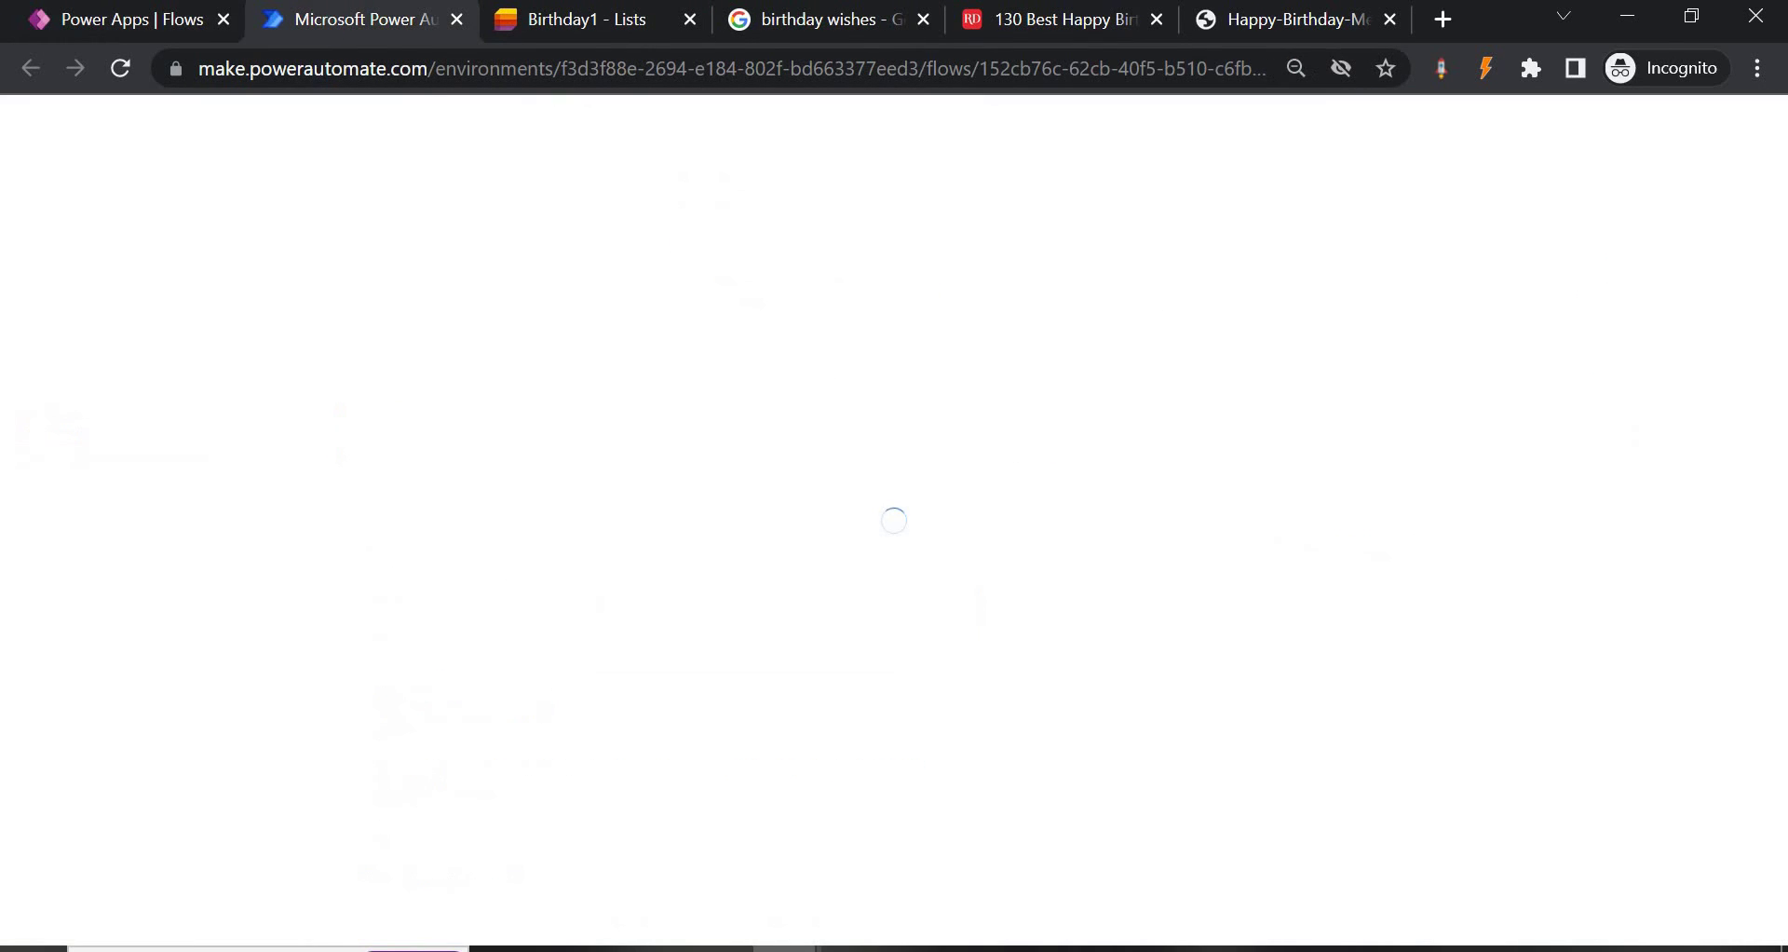
click(551, 19)
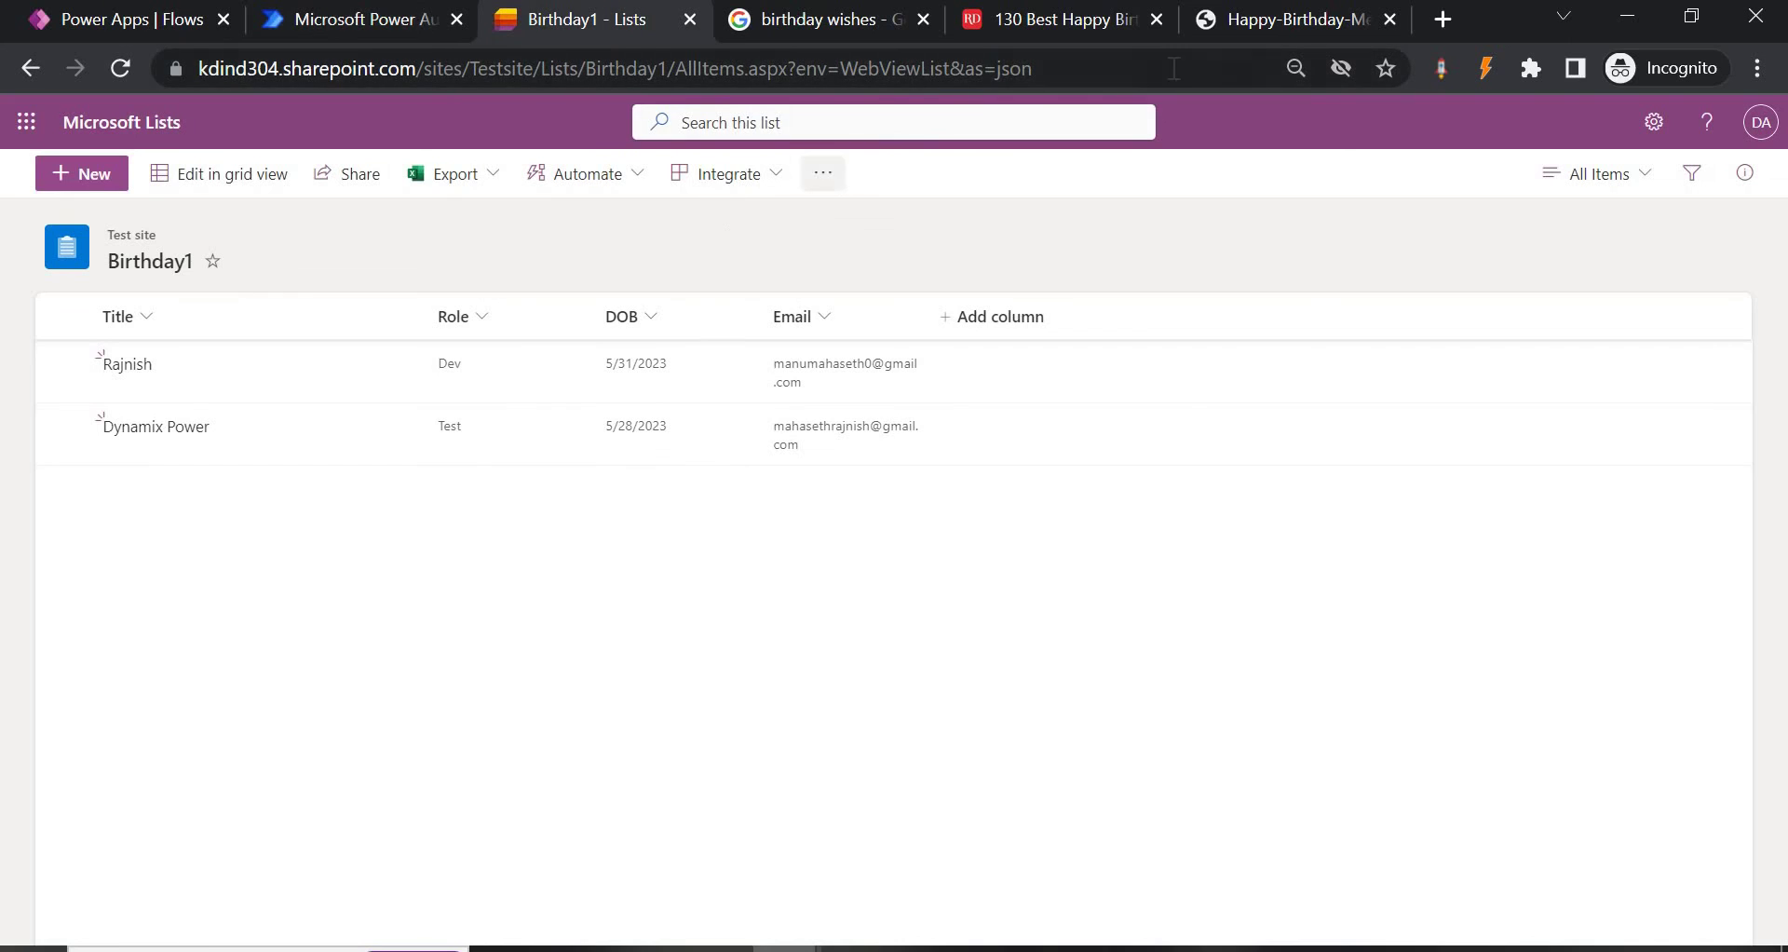
click(28, 68)
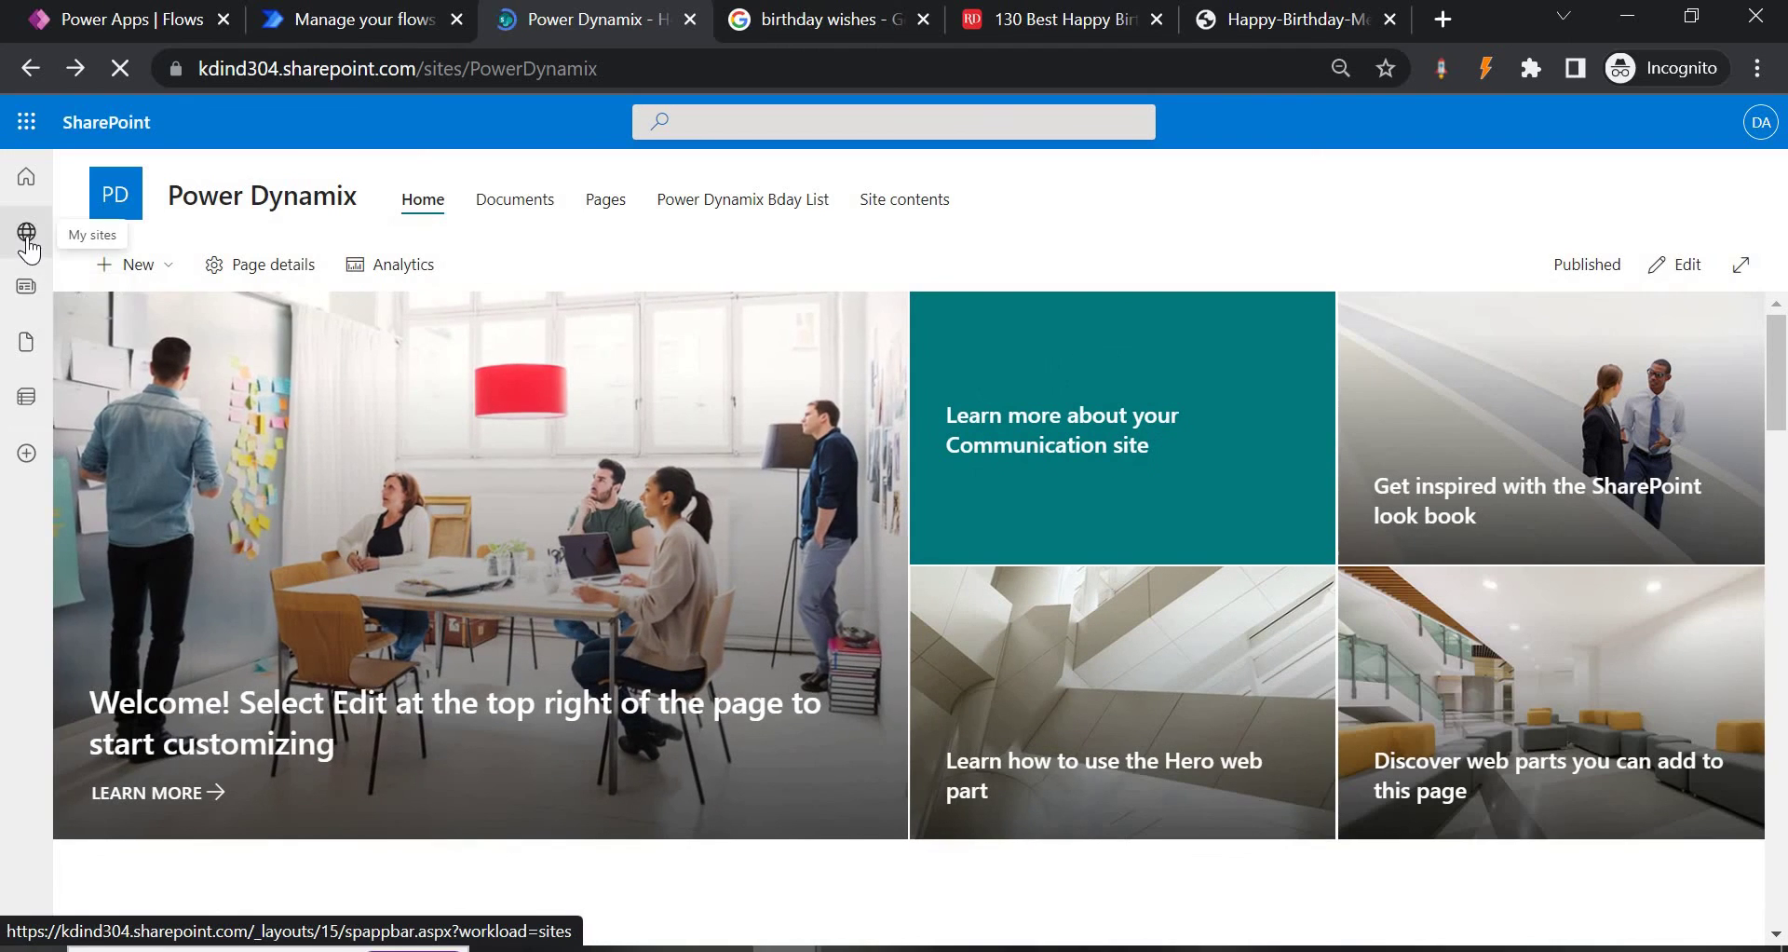
click(28, 241)
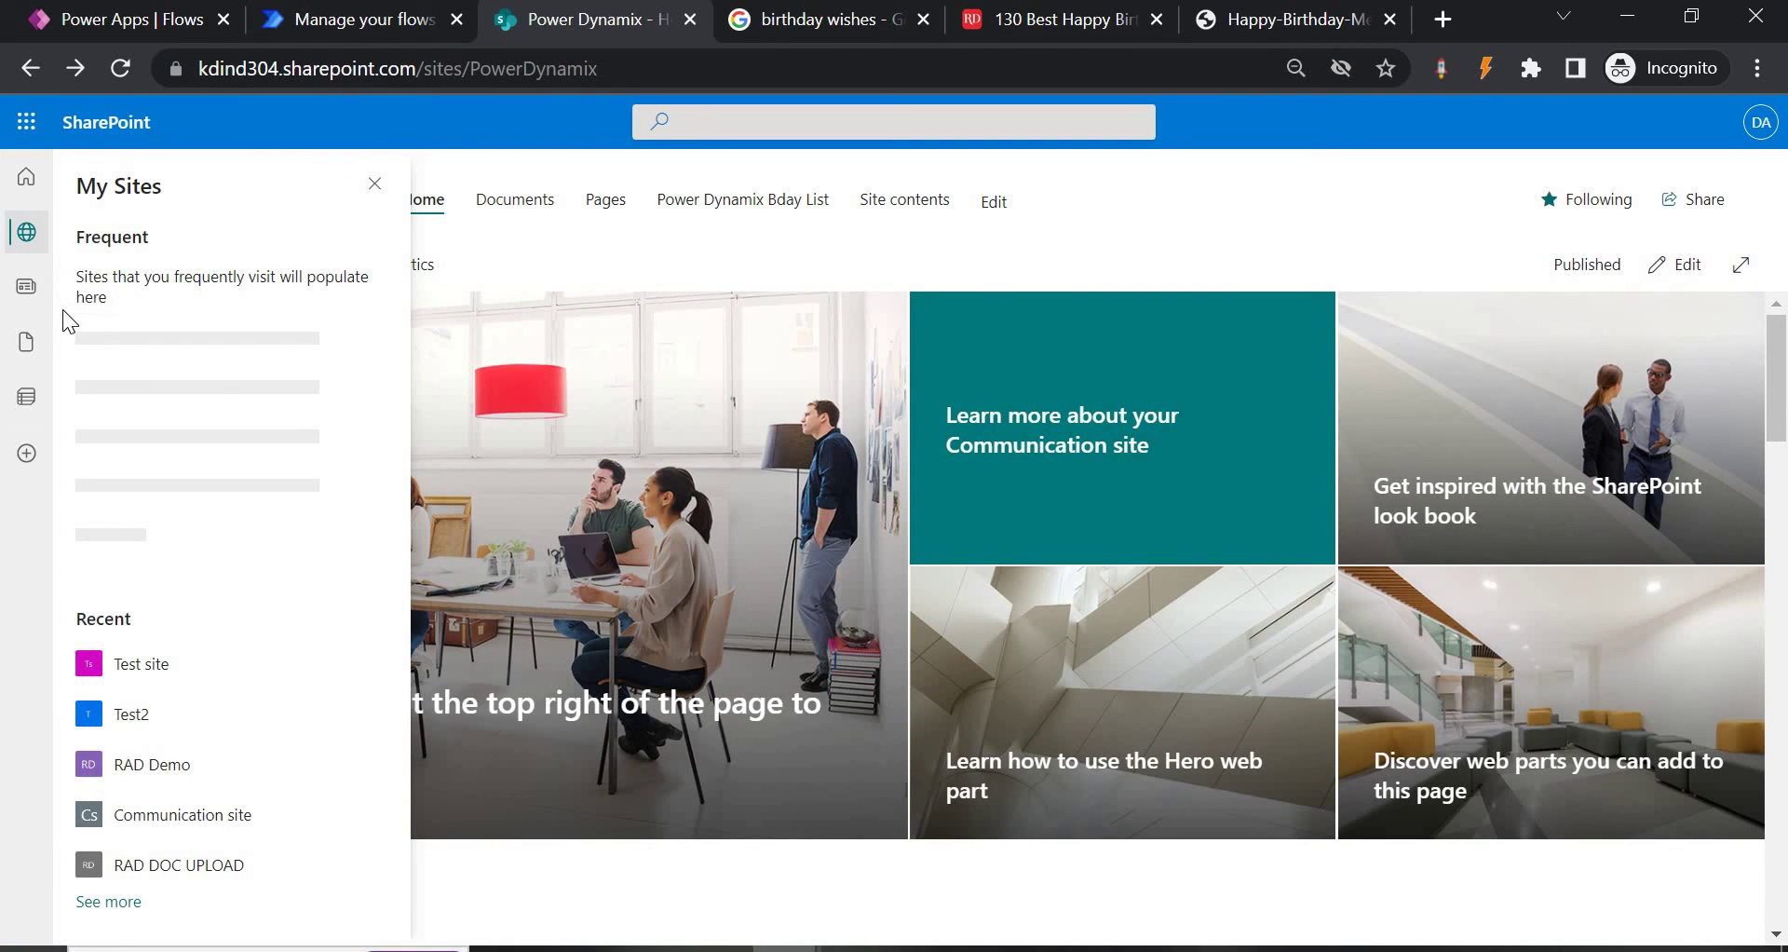
click(328, 24)
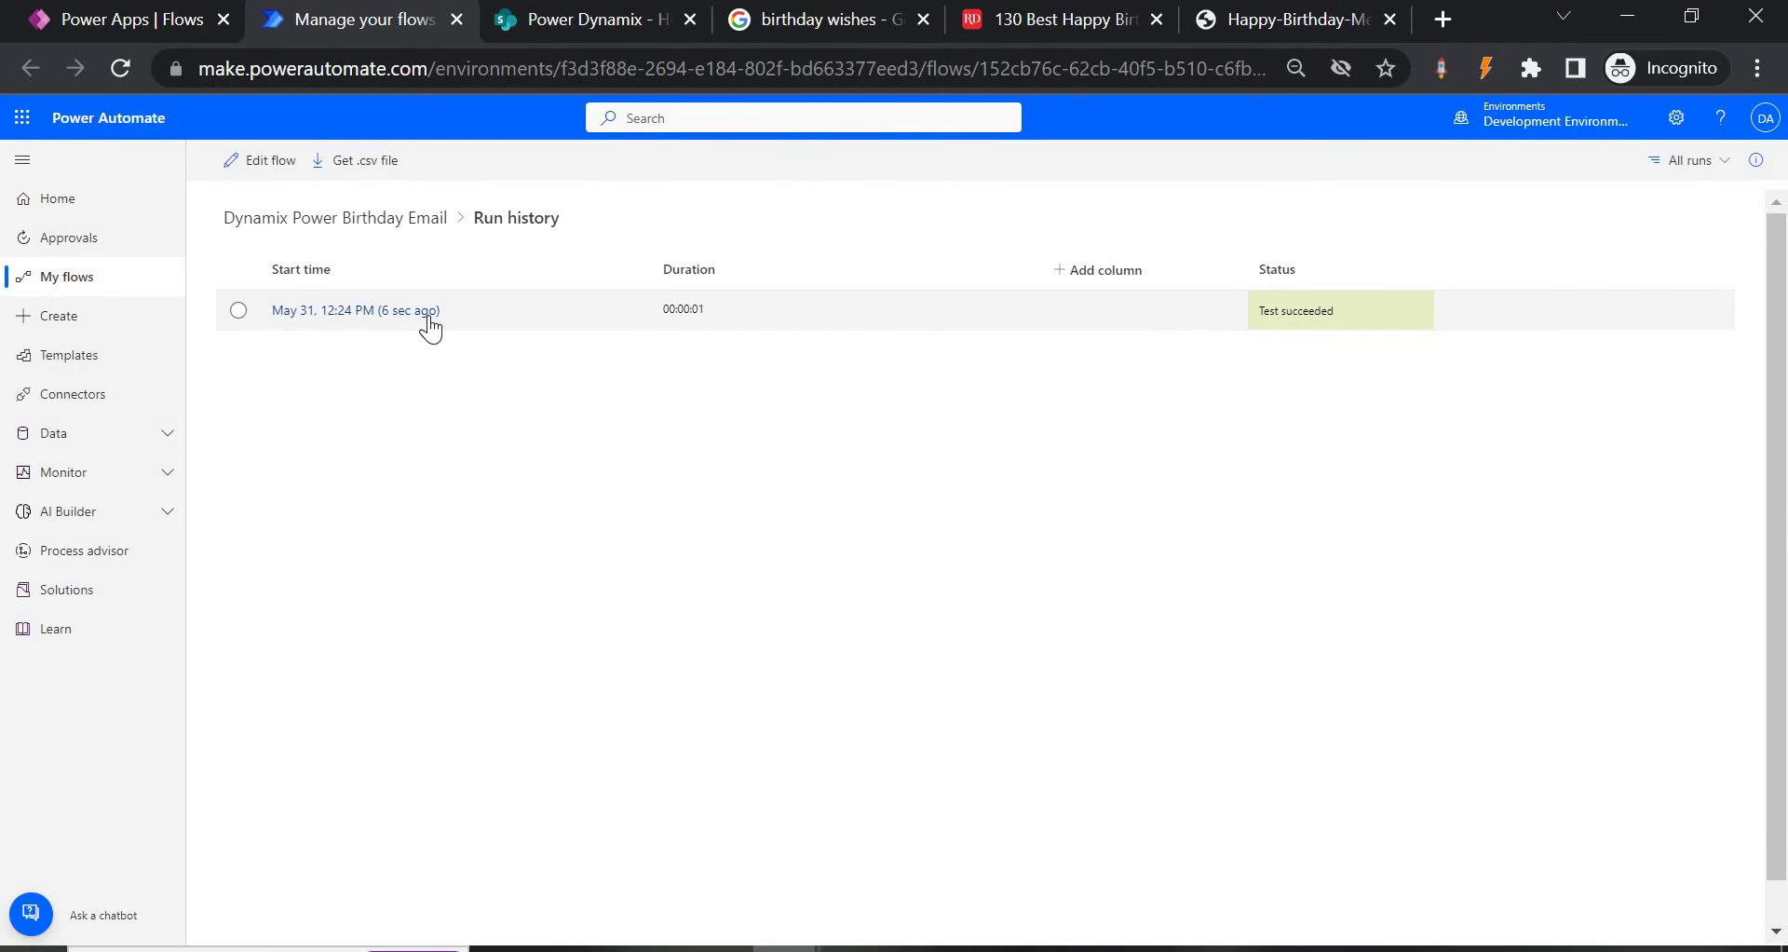
Open the latest run and expand Apply to each, Condition and Send an email (V2).
click(387, 308)
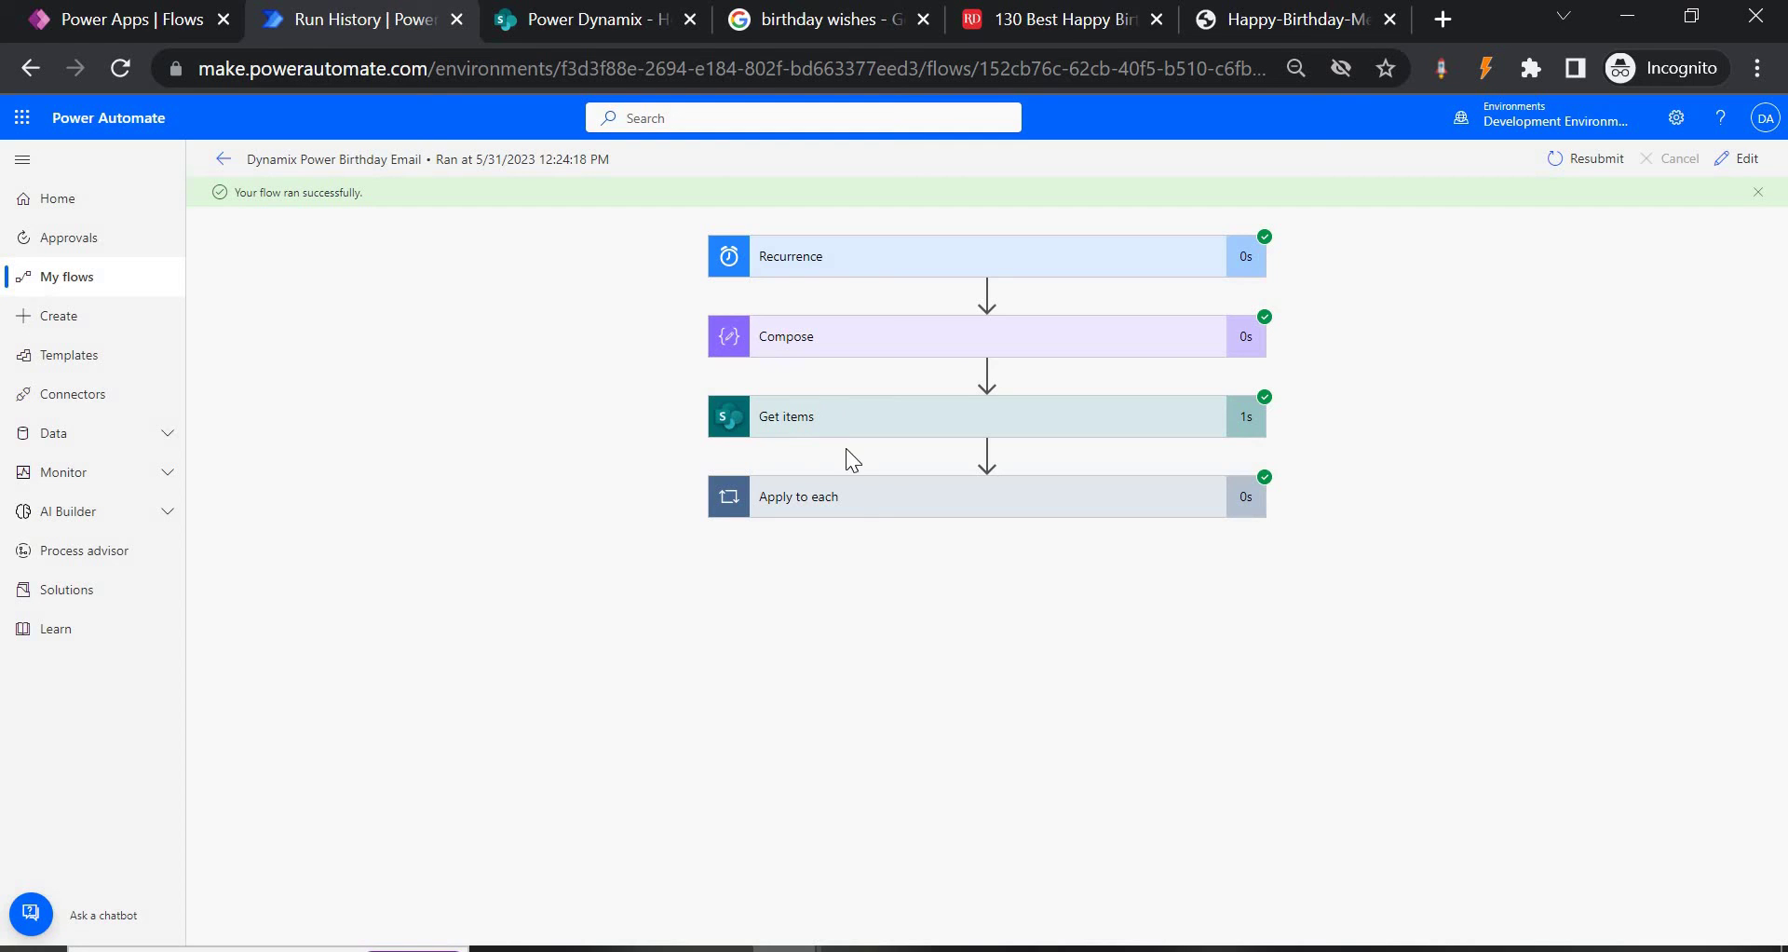
click(848, 505)
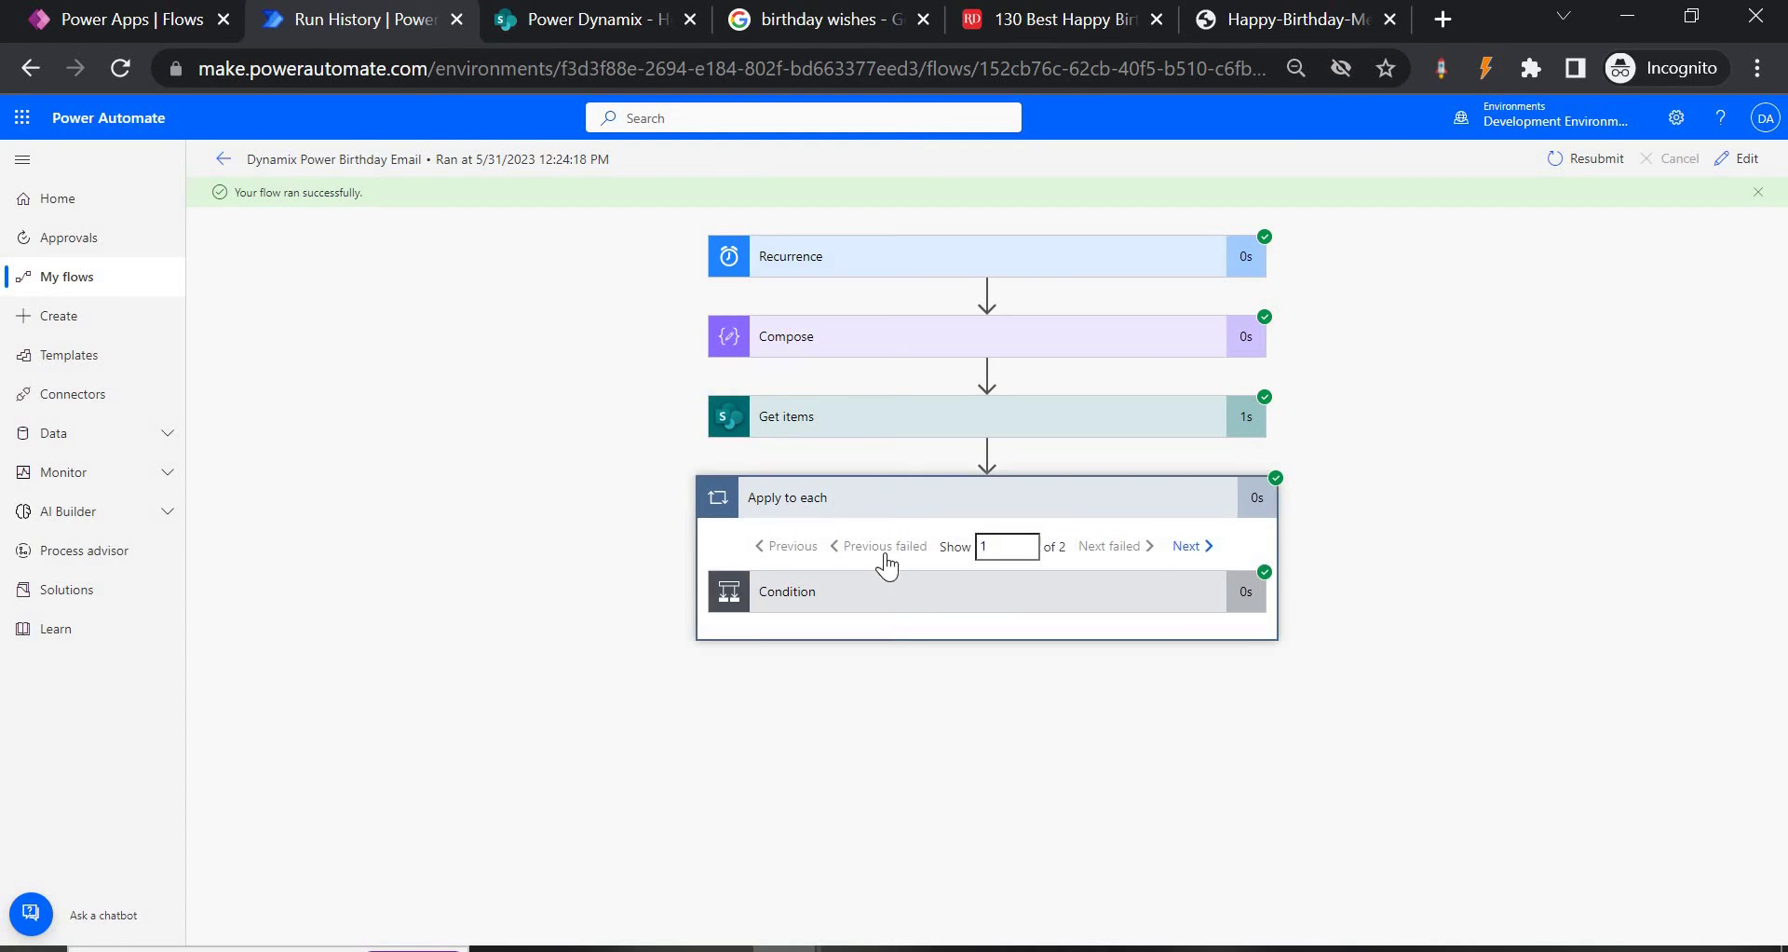
click(900, 609)
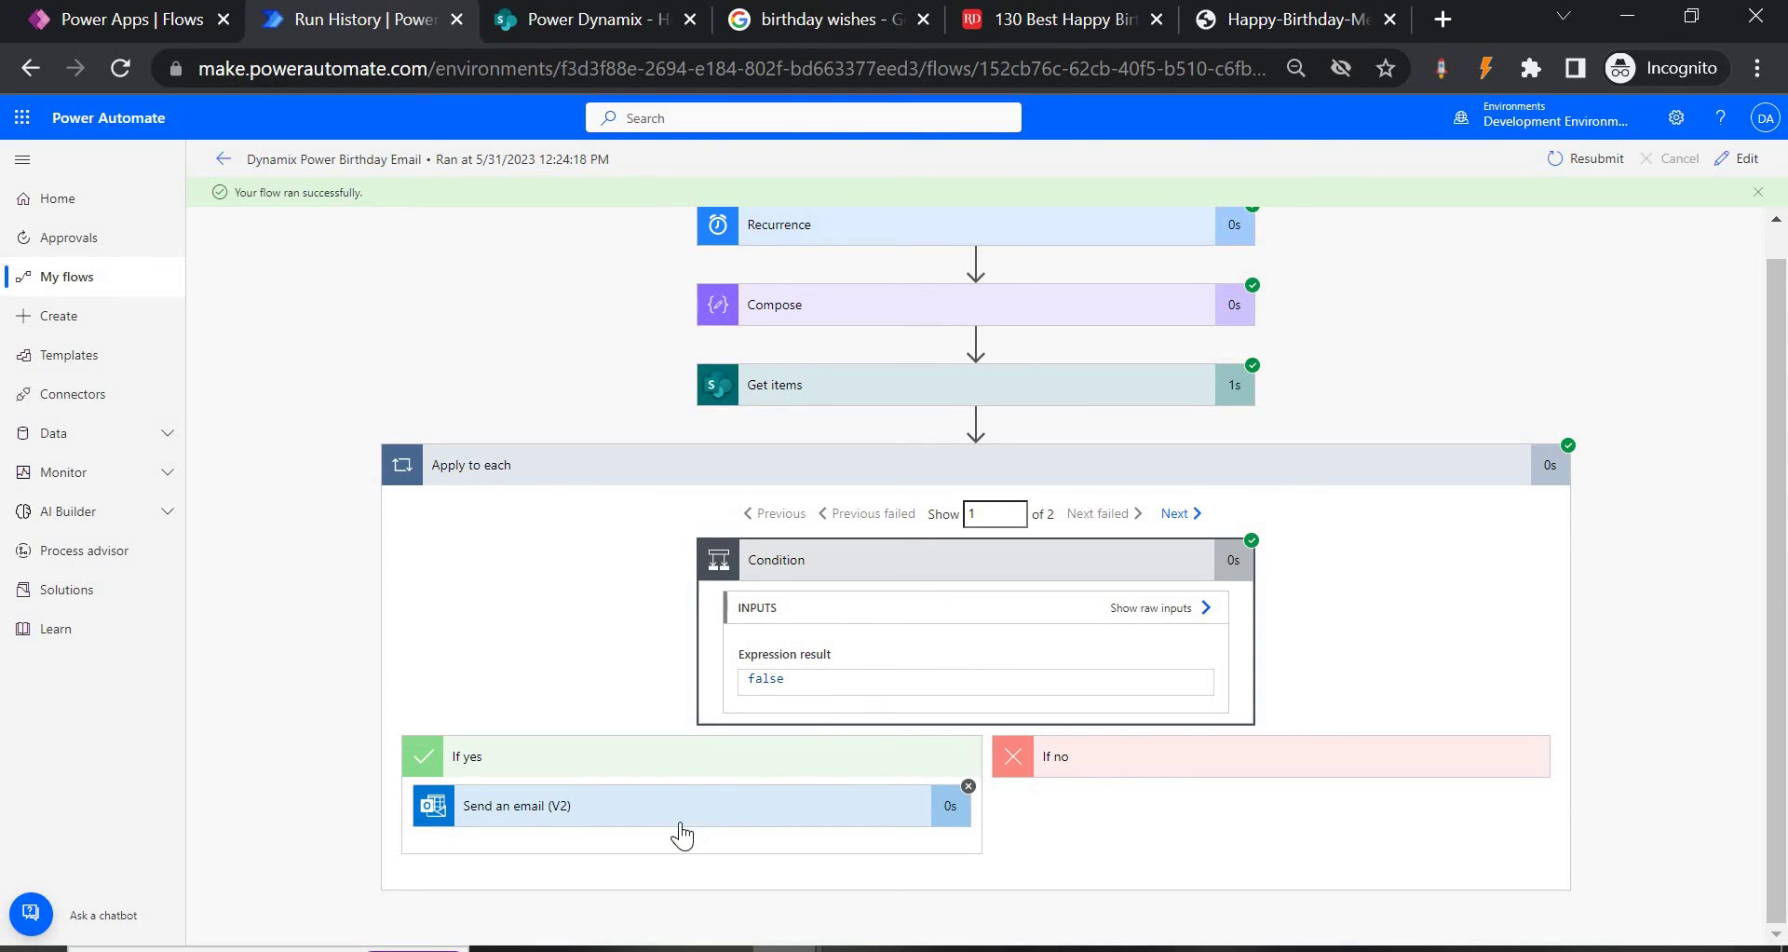
click(791, 806)
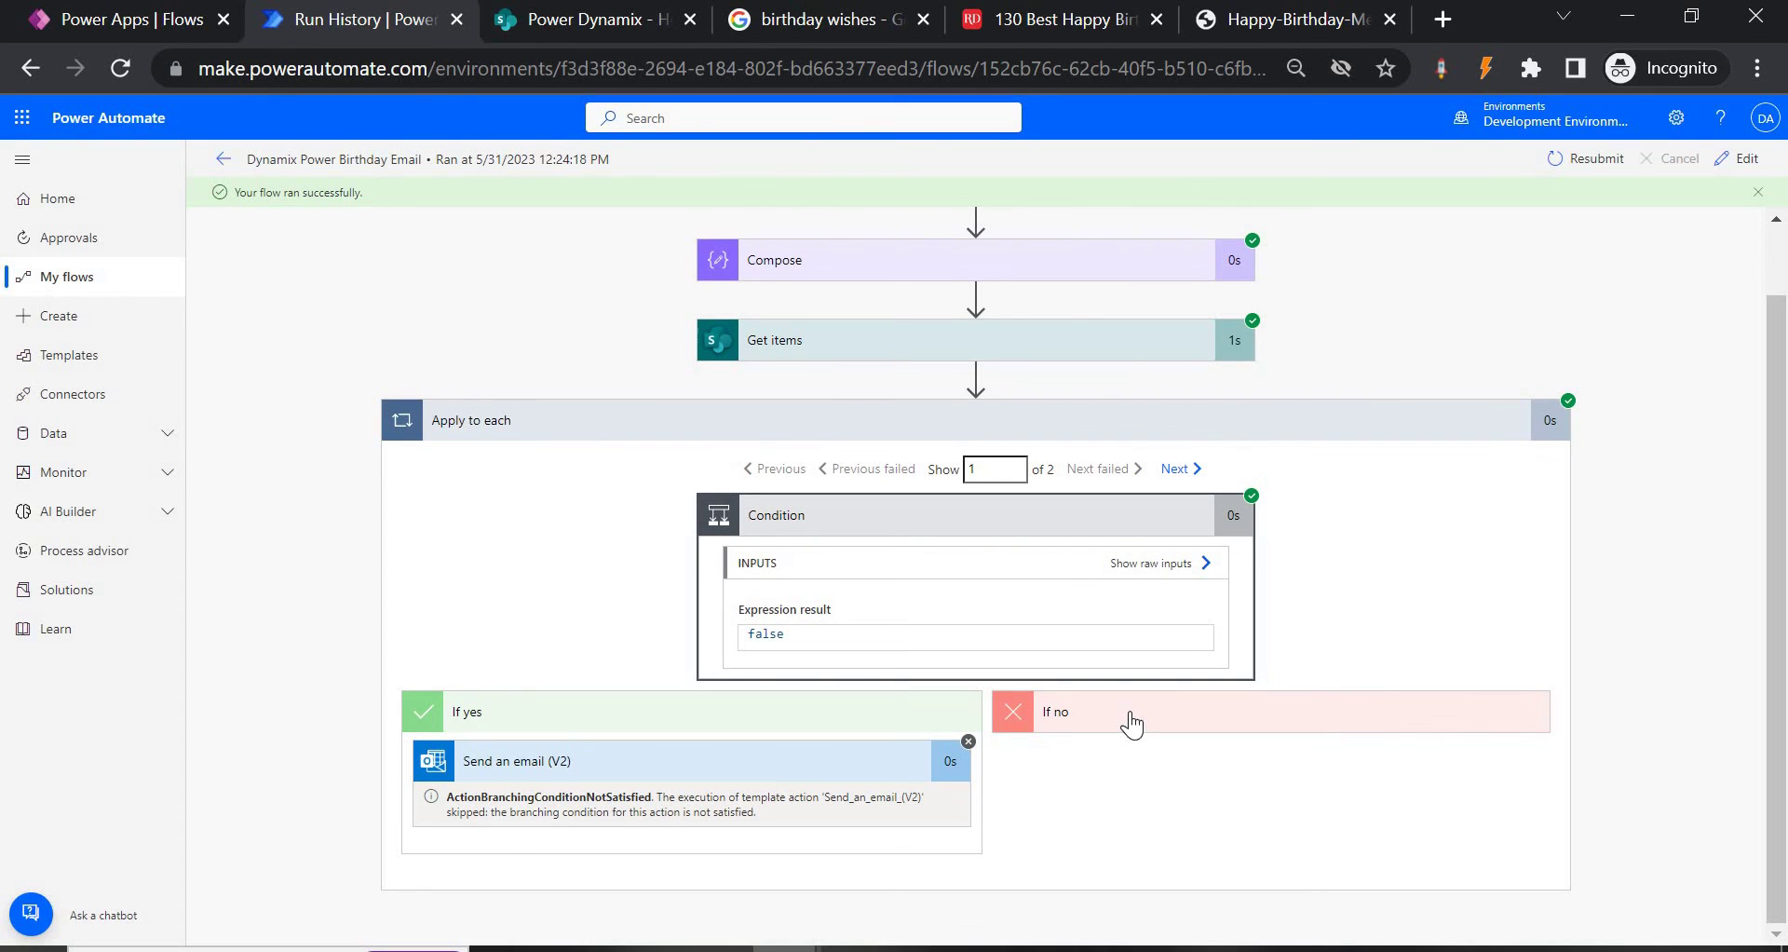
Edit the flow and review the Compose formatDateTime and Condition birthday expressions.
click(1745, 160)
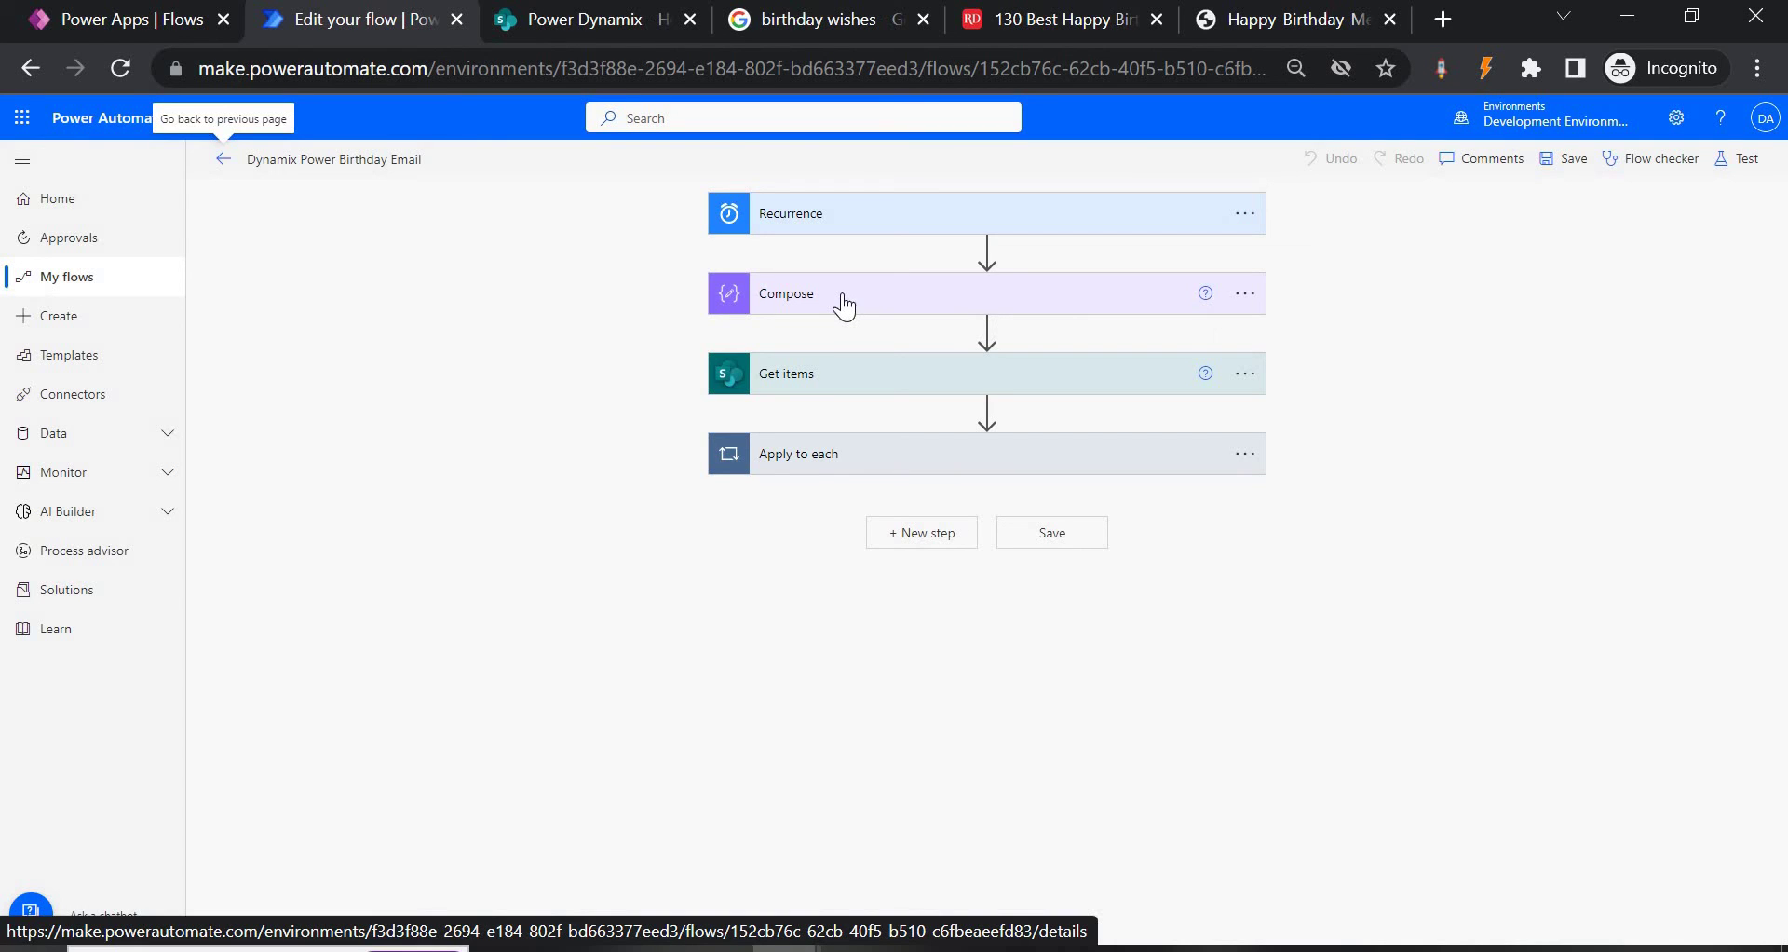
click(844, 305)
double_click(908, 356)
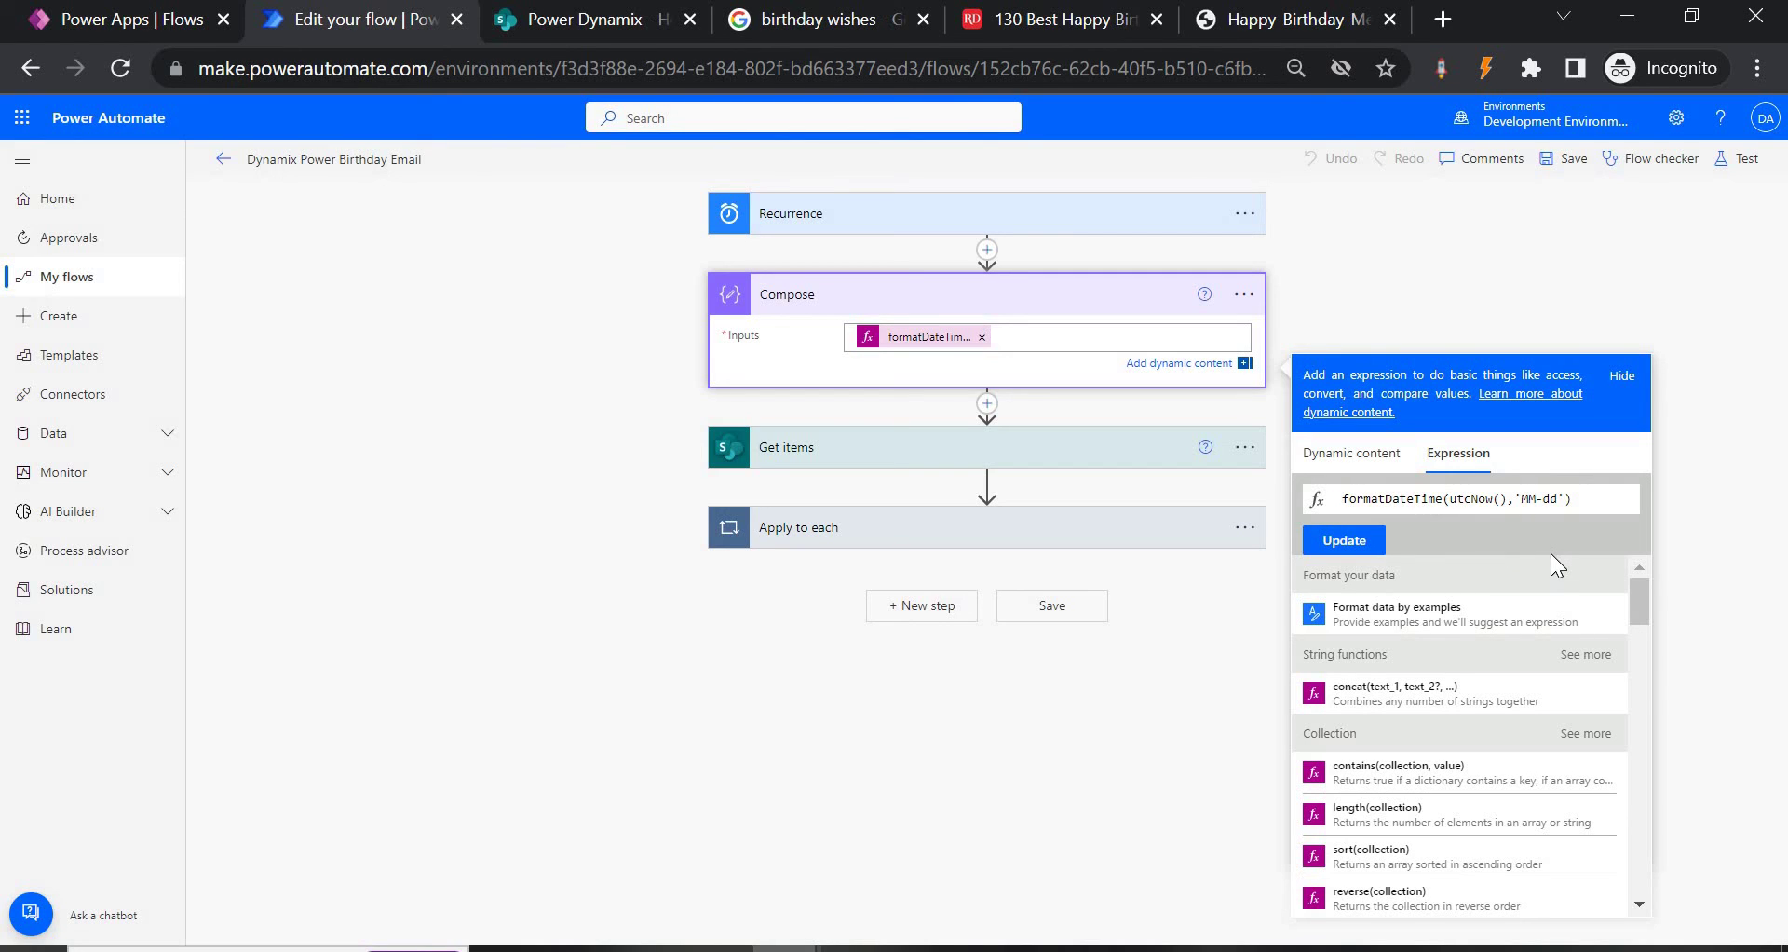
click(848, 538)
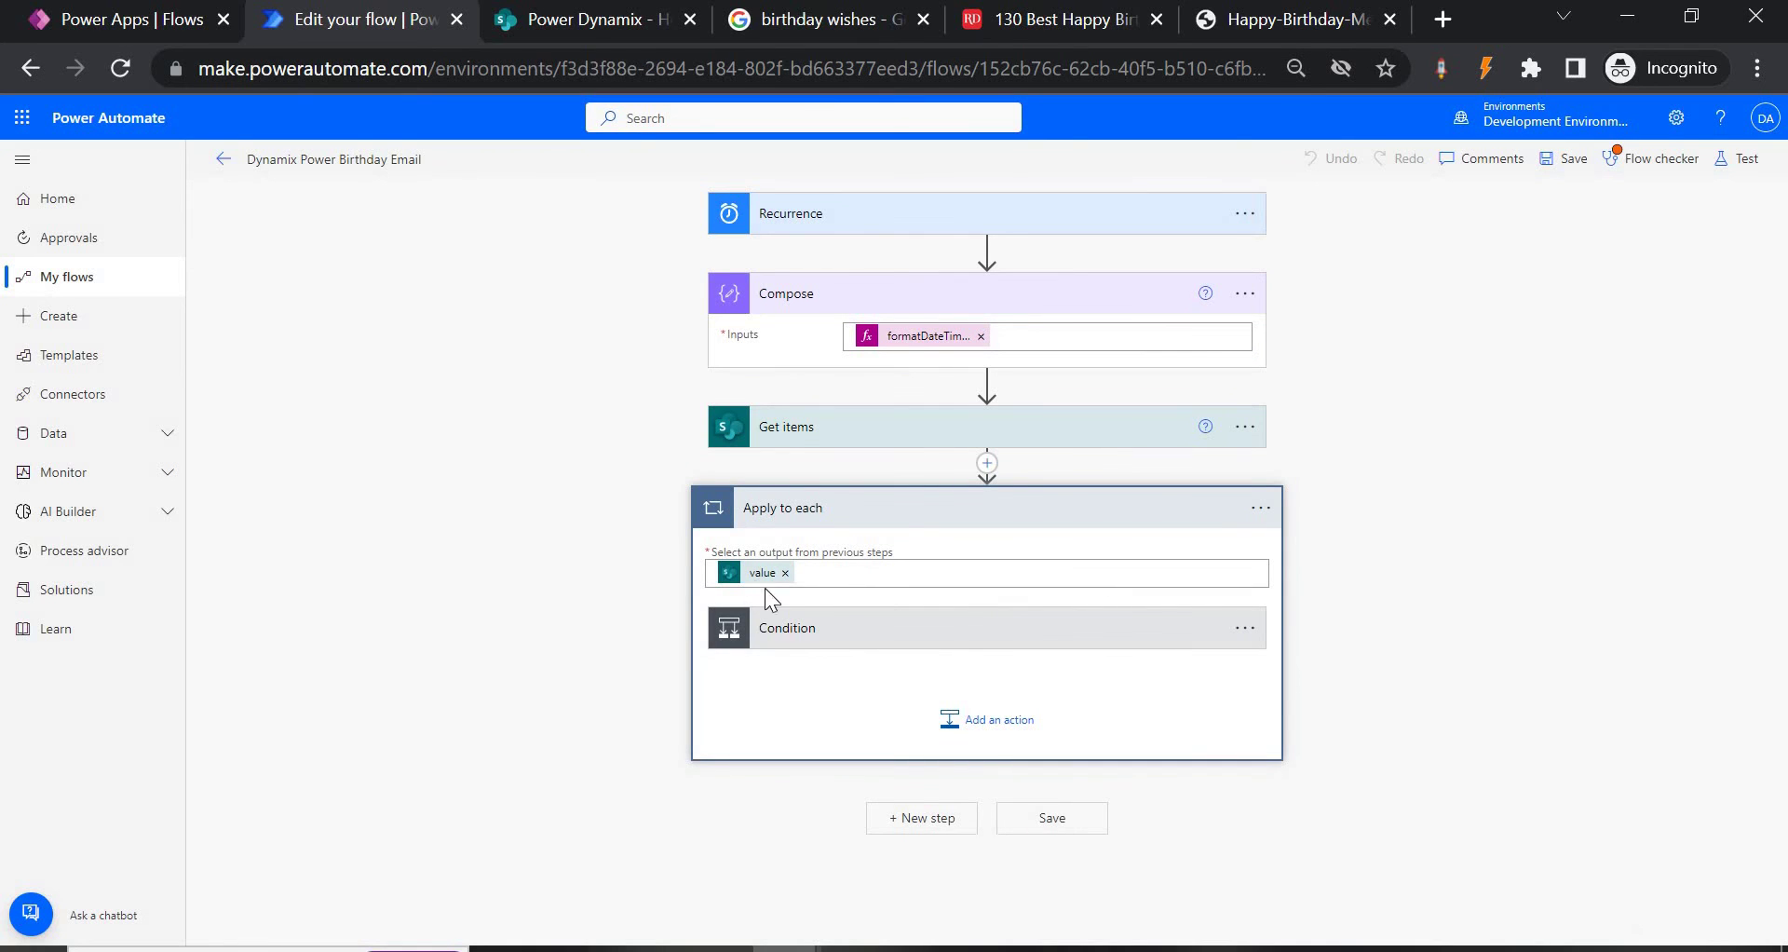
click(987, 643)
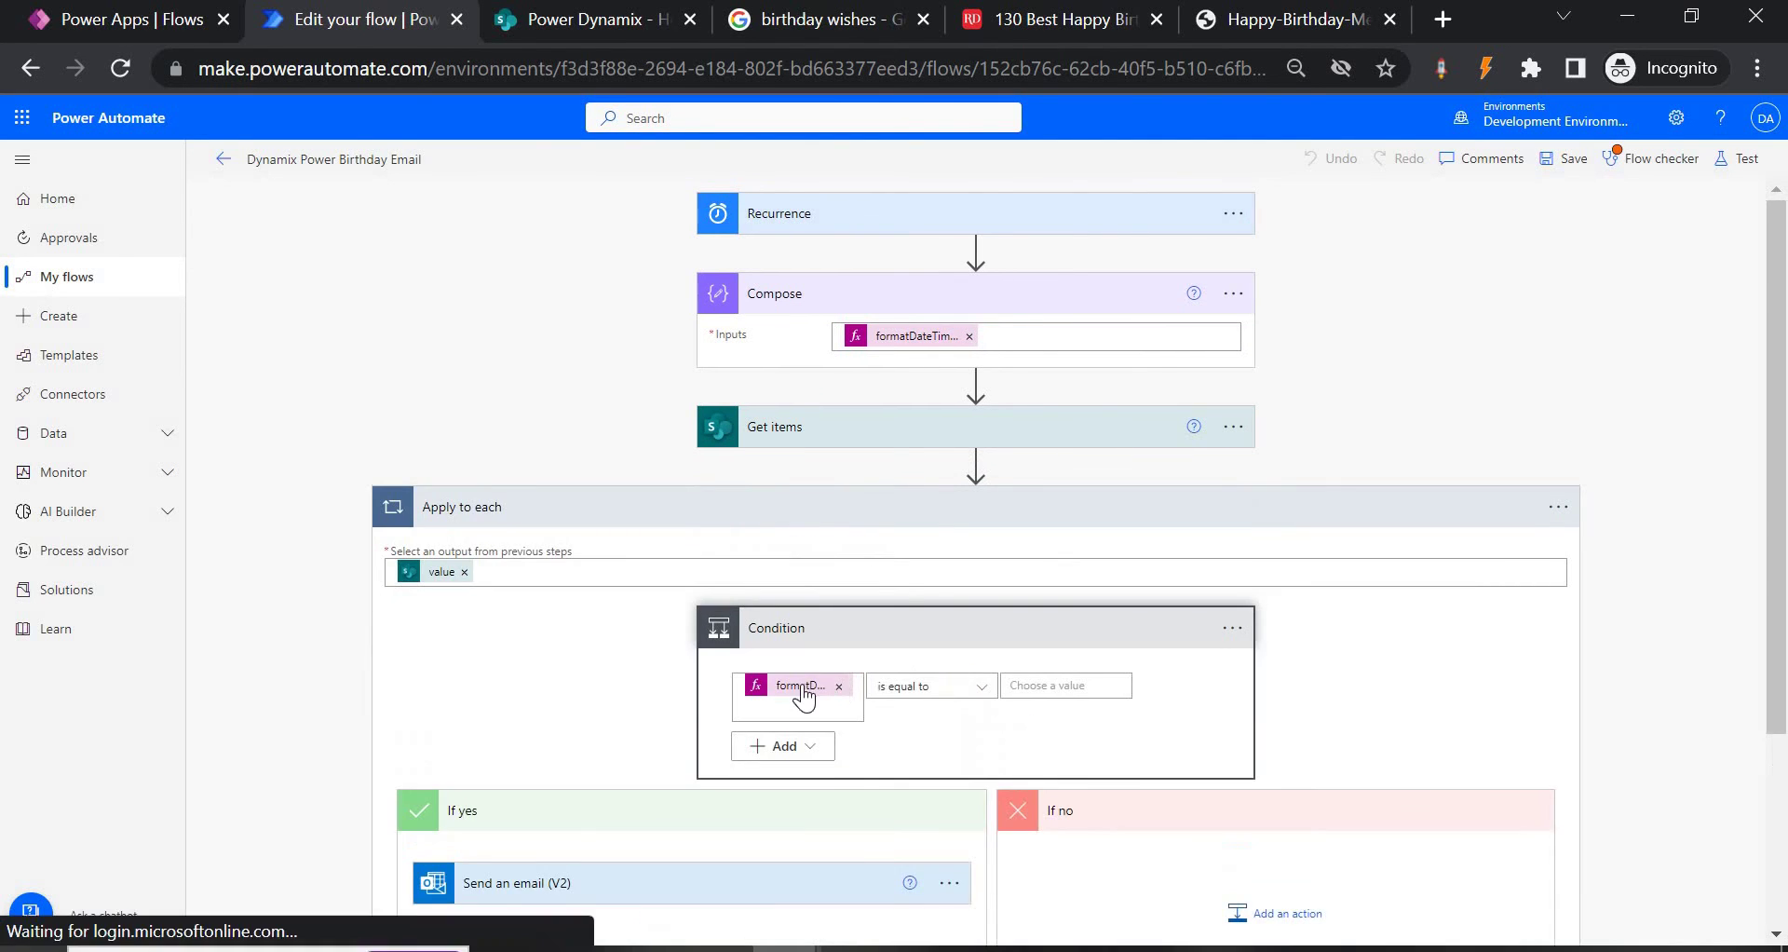
click(801, 687)
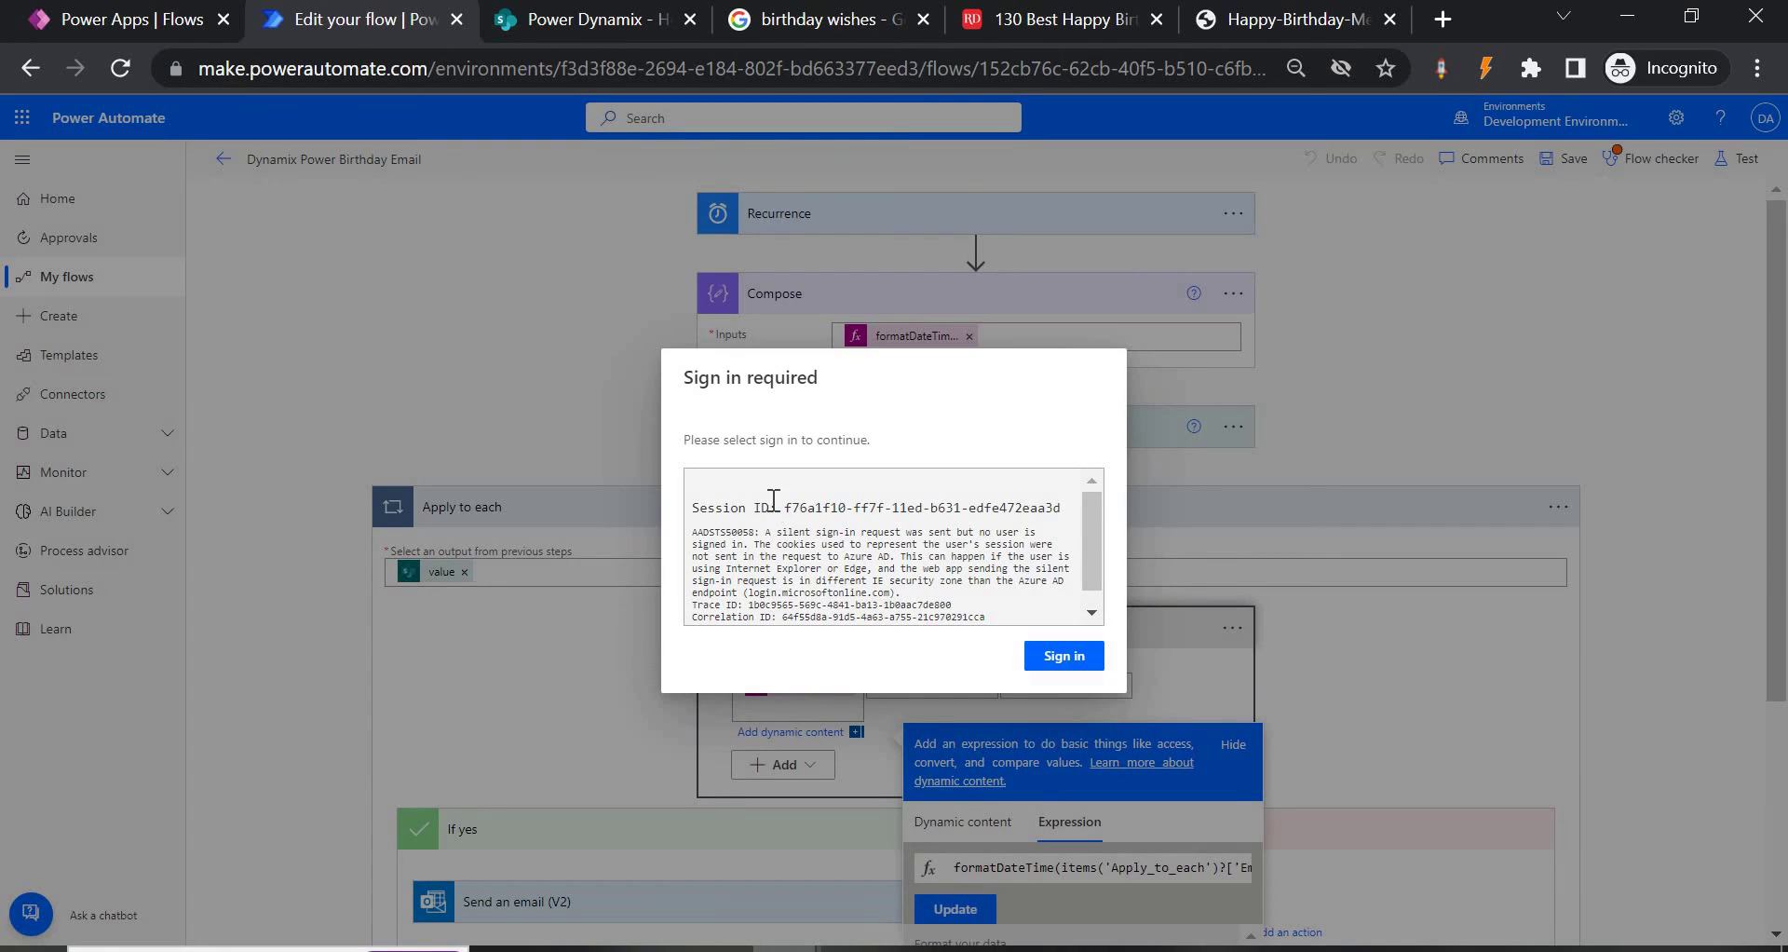
Sign in again and start choosing the Condition's comparison value.
click(1060, 661)
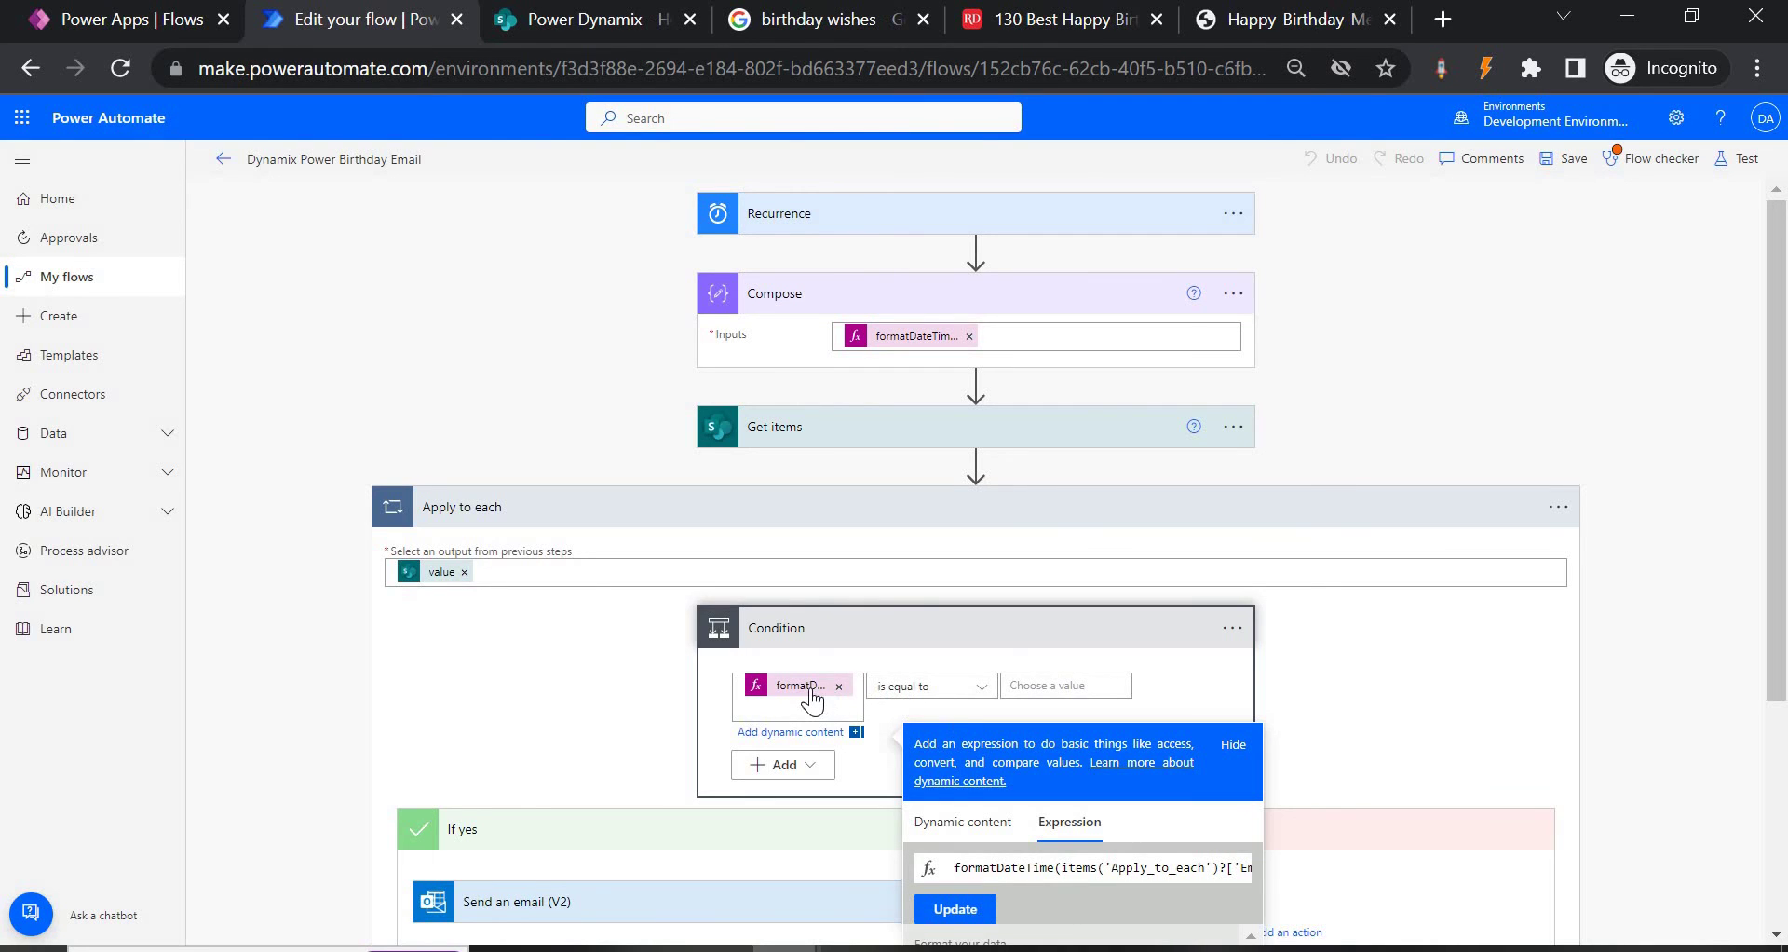
scroll(1155, 585, down, 3)
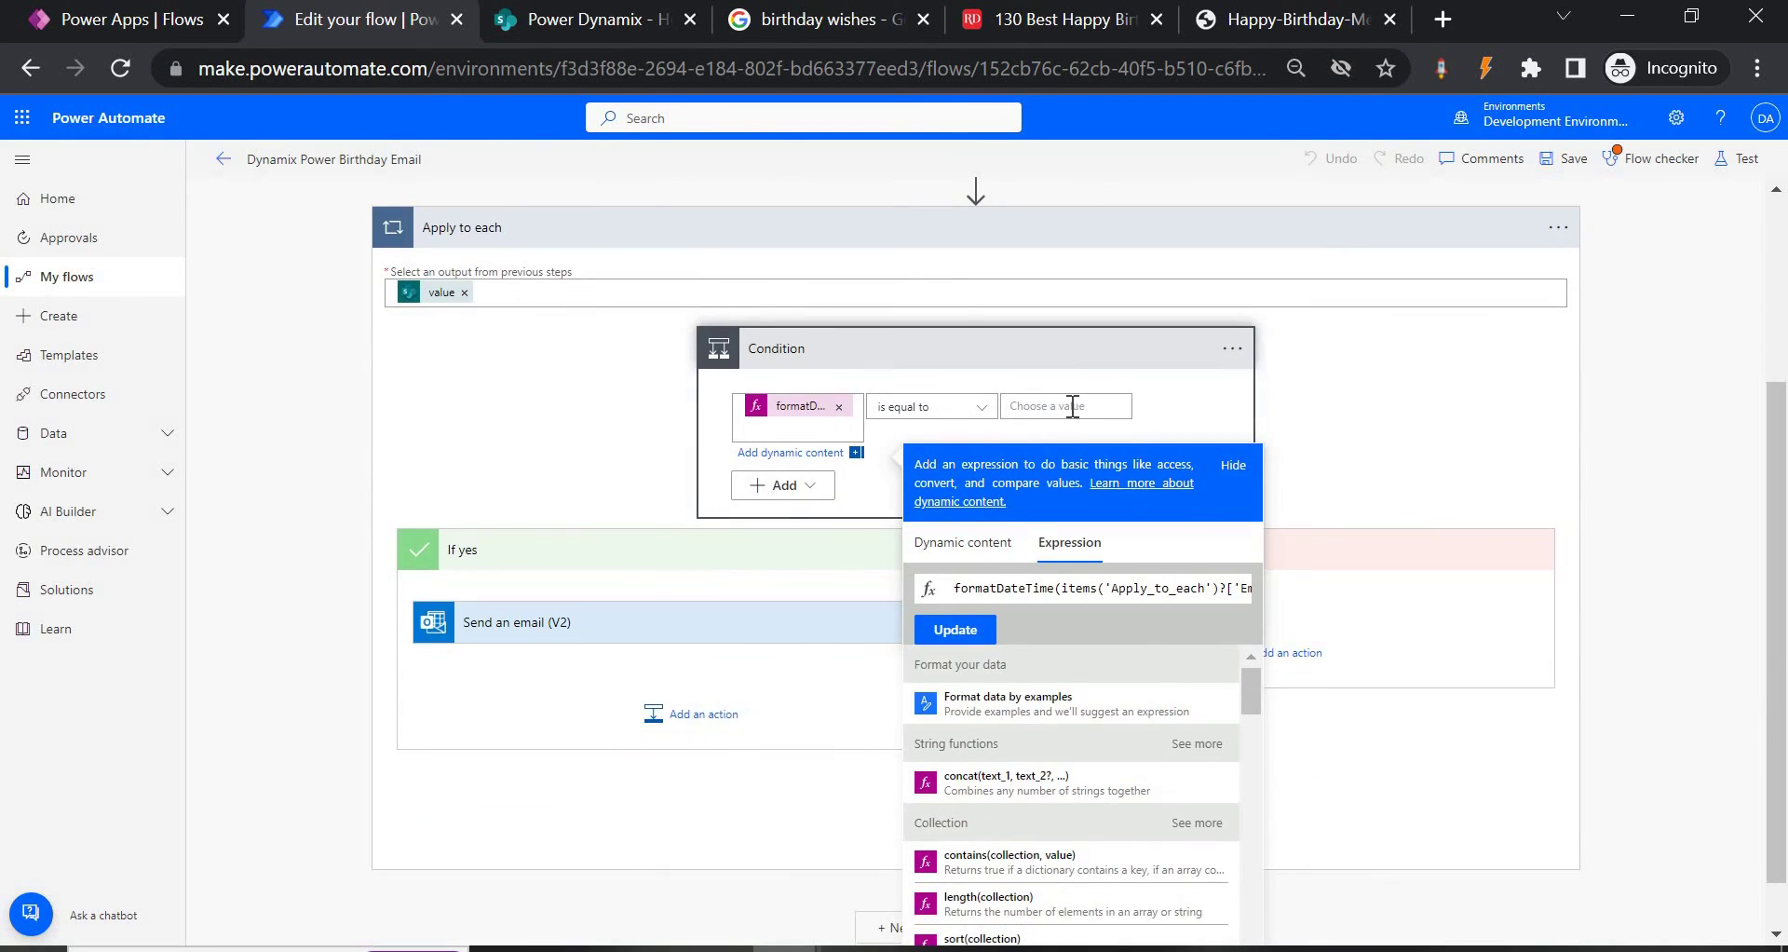
click(1072, 407)
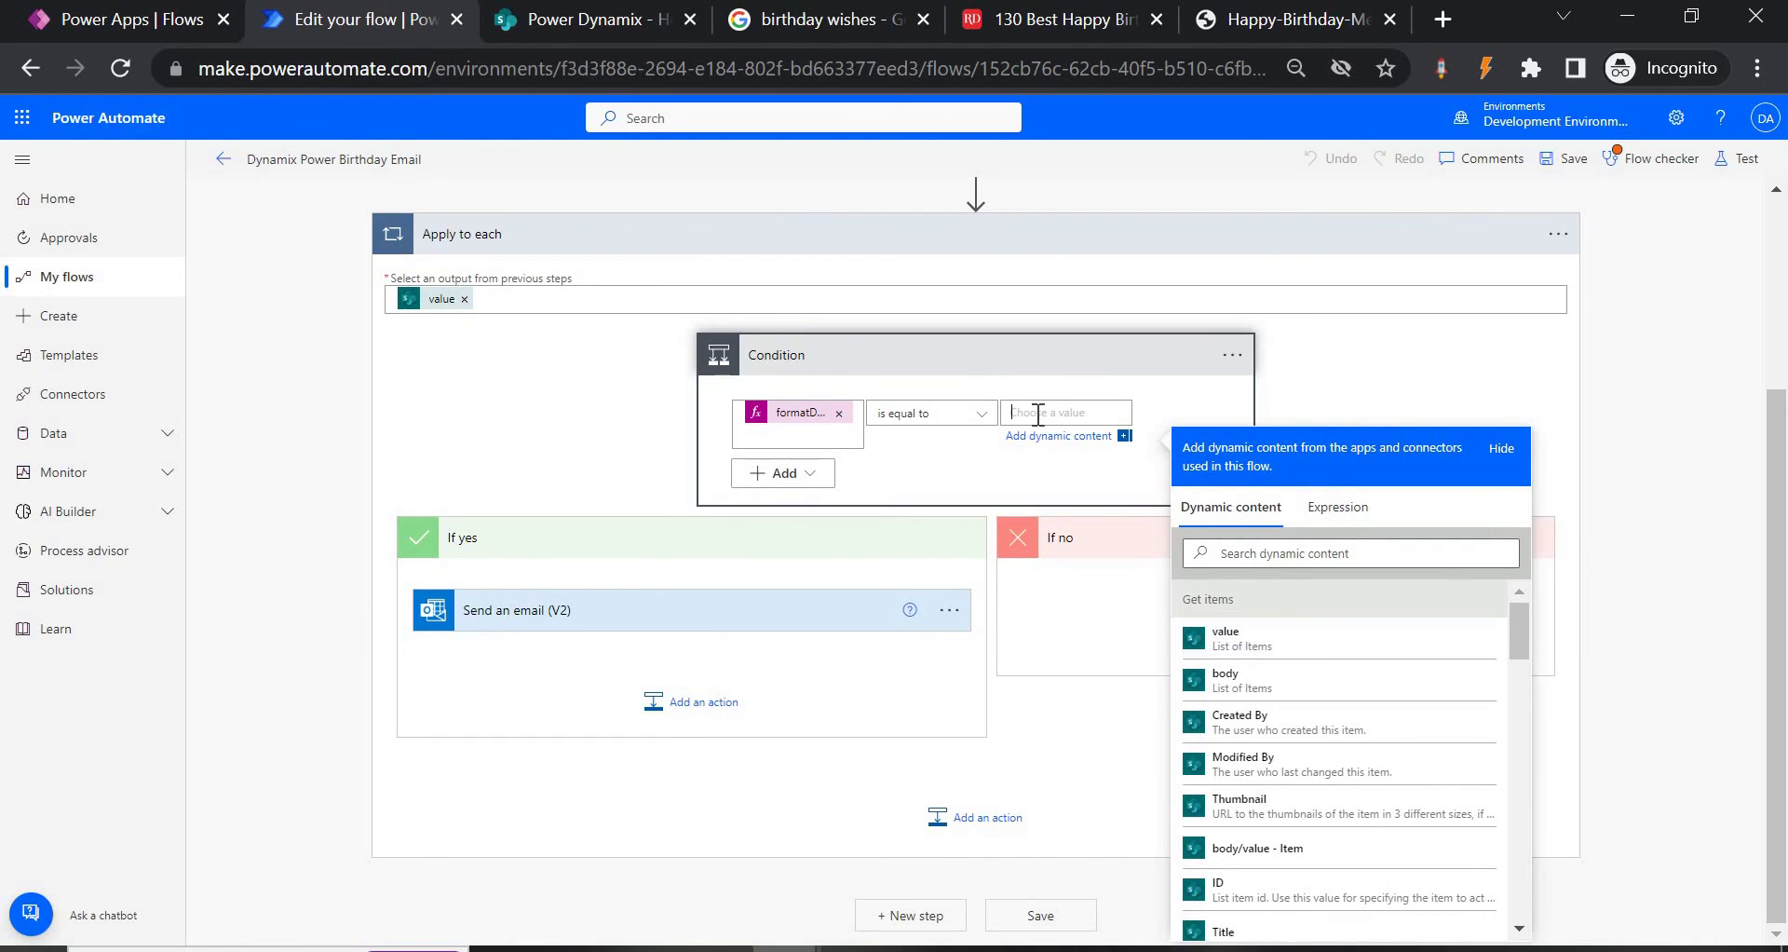
scroll(1038, 414, up, 3)
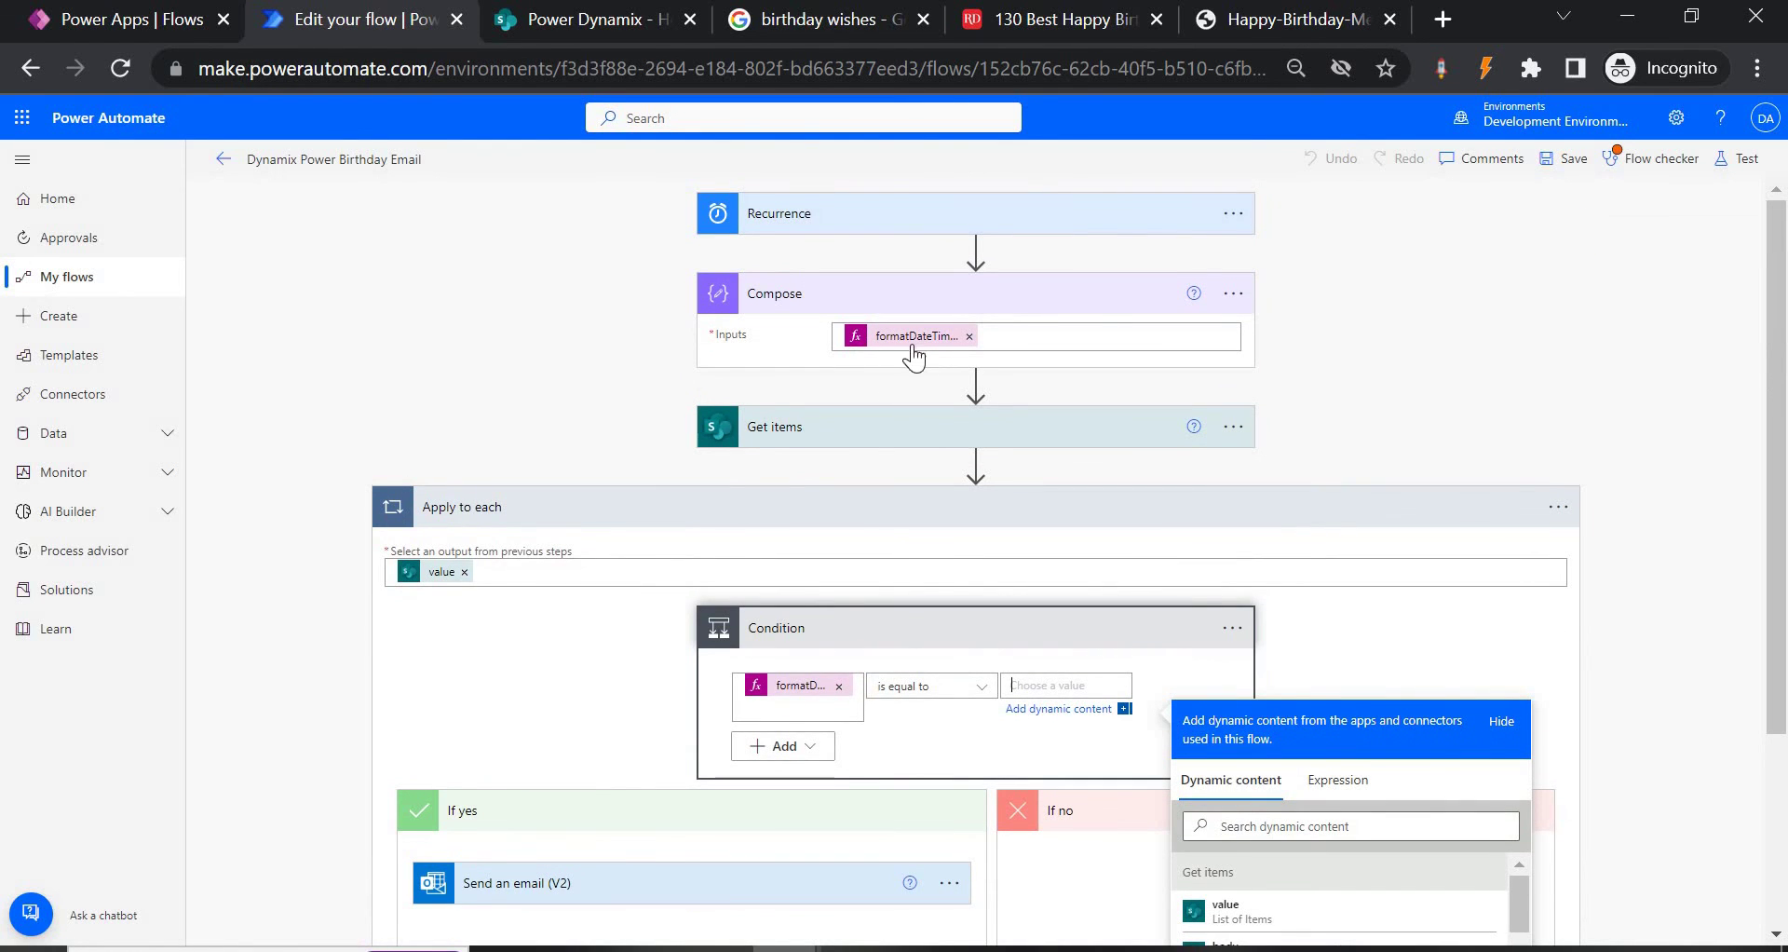
scroll(1079, 636, down, 3)
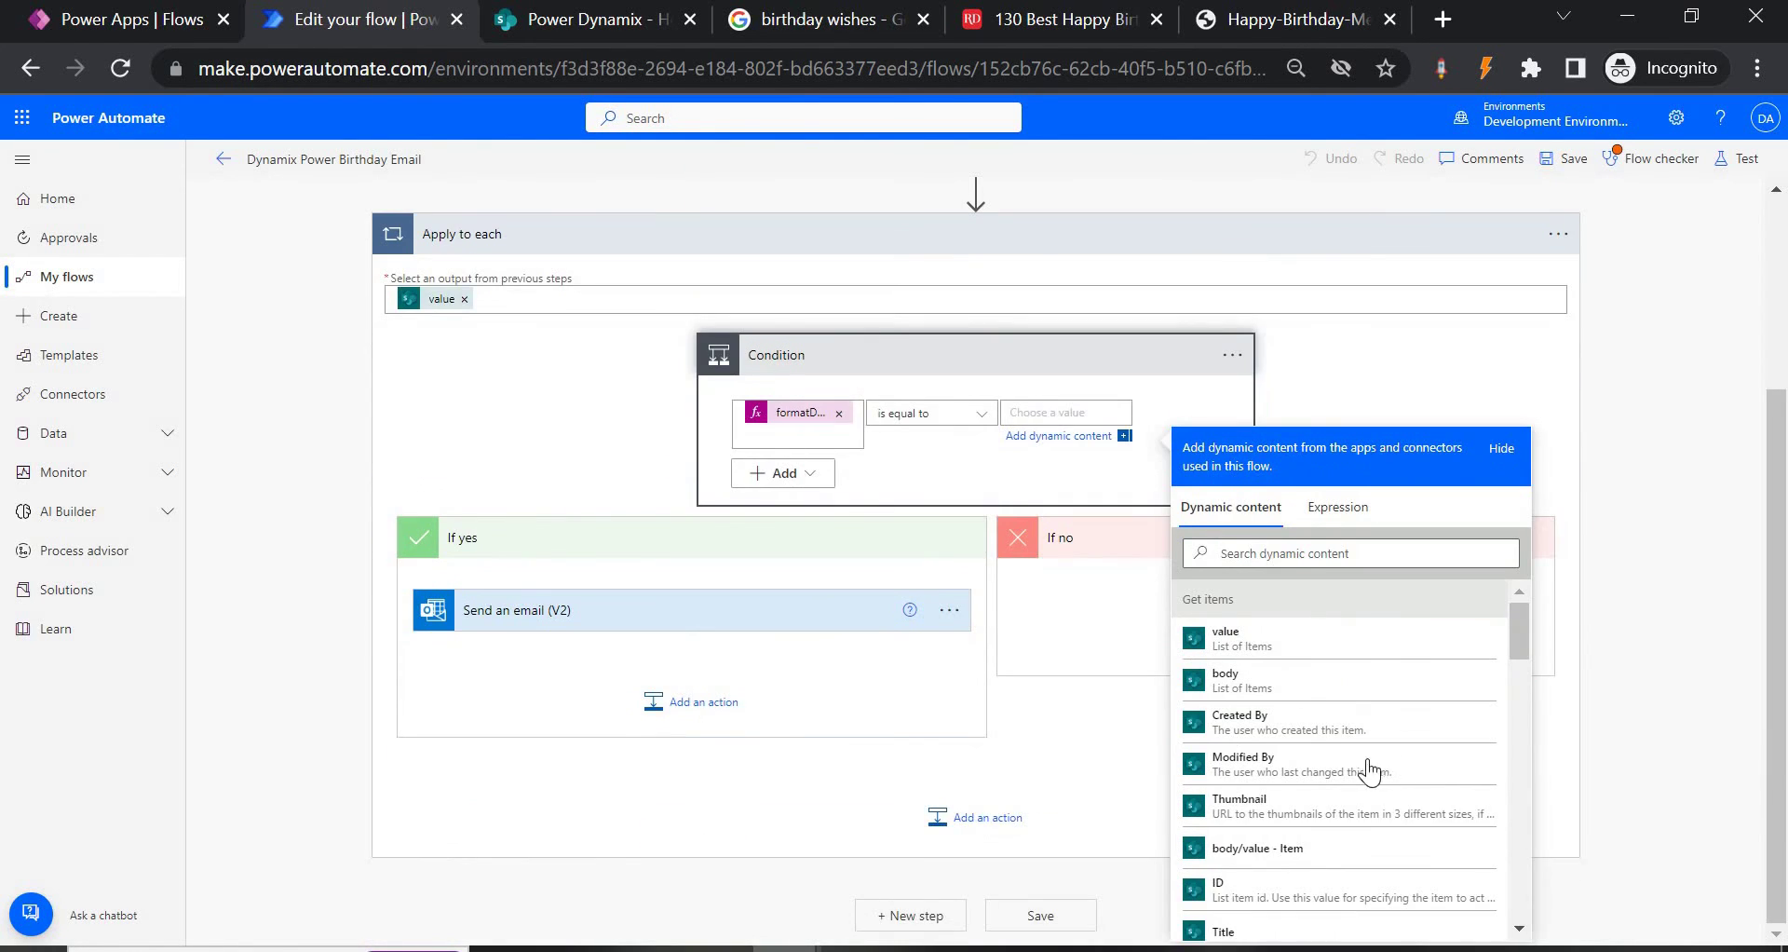
scroll(1362, 769, down, 5)
scroll(1362, 769, down, 5)
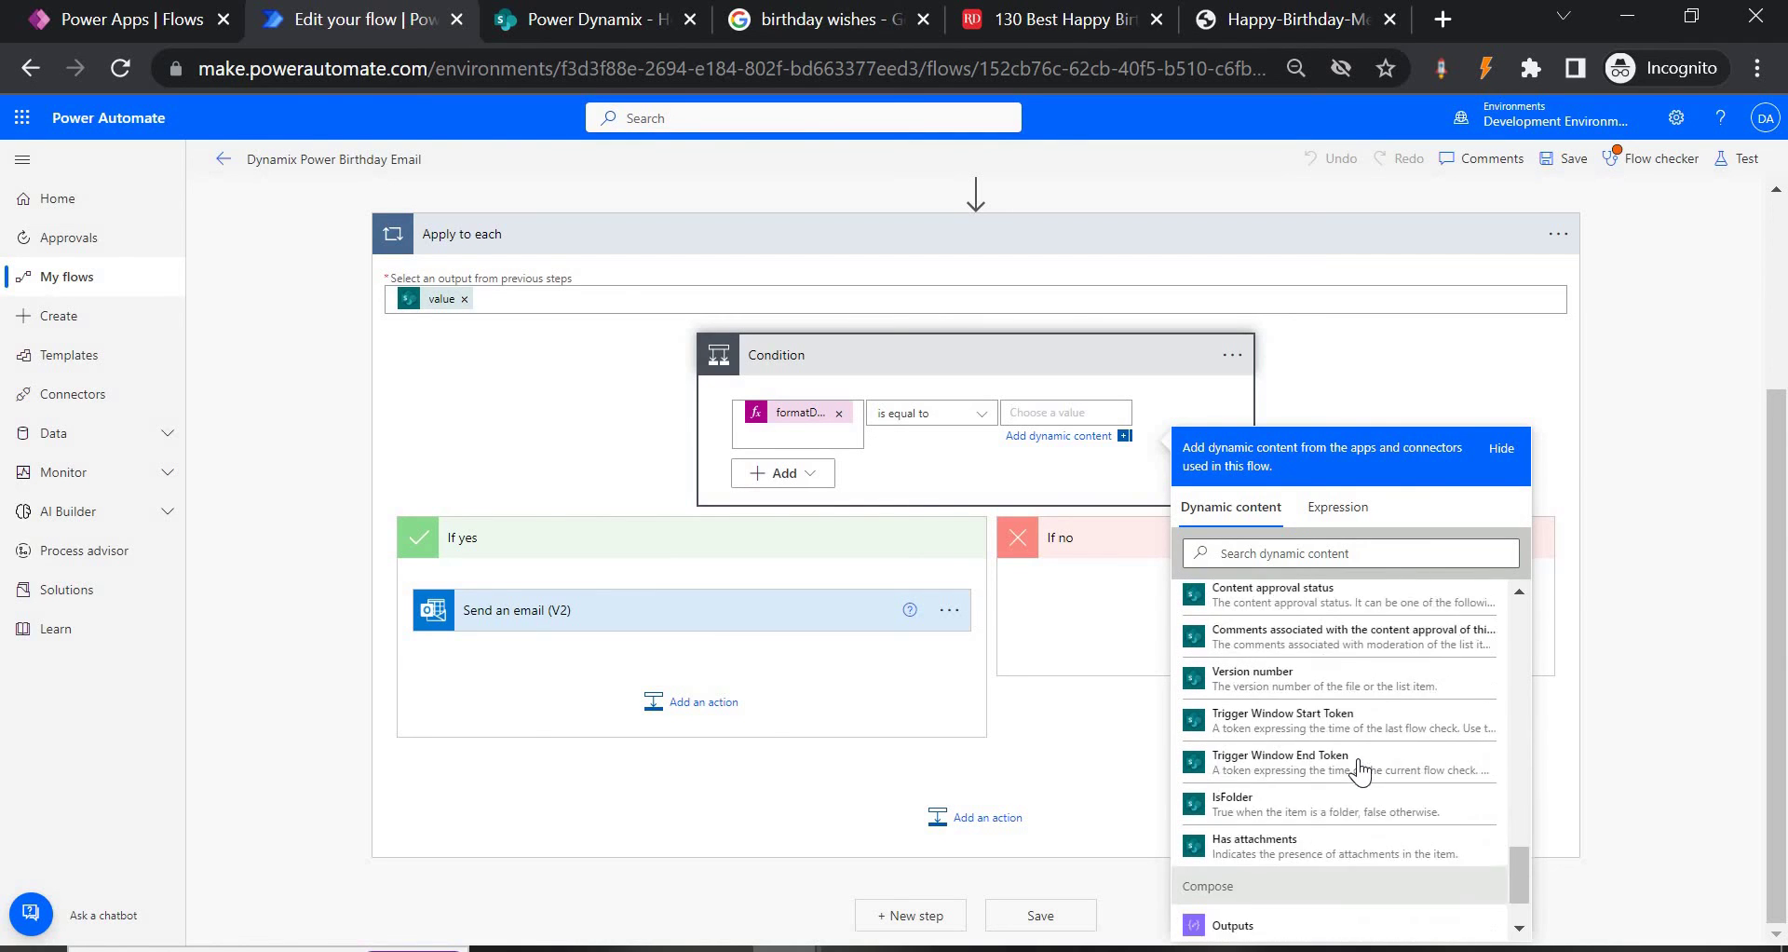
Compare the Condition against Compose Outputs and save the flow.
click(1291, 842)
click(1575, 160)
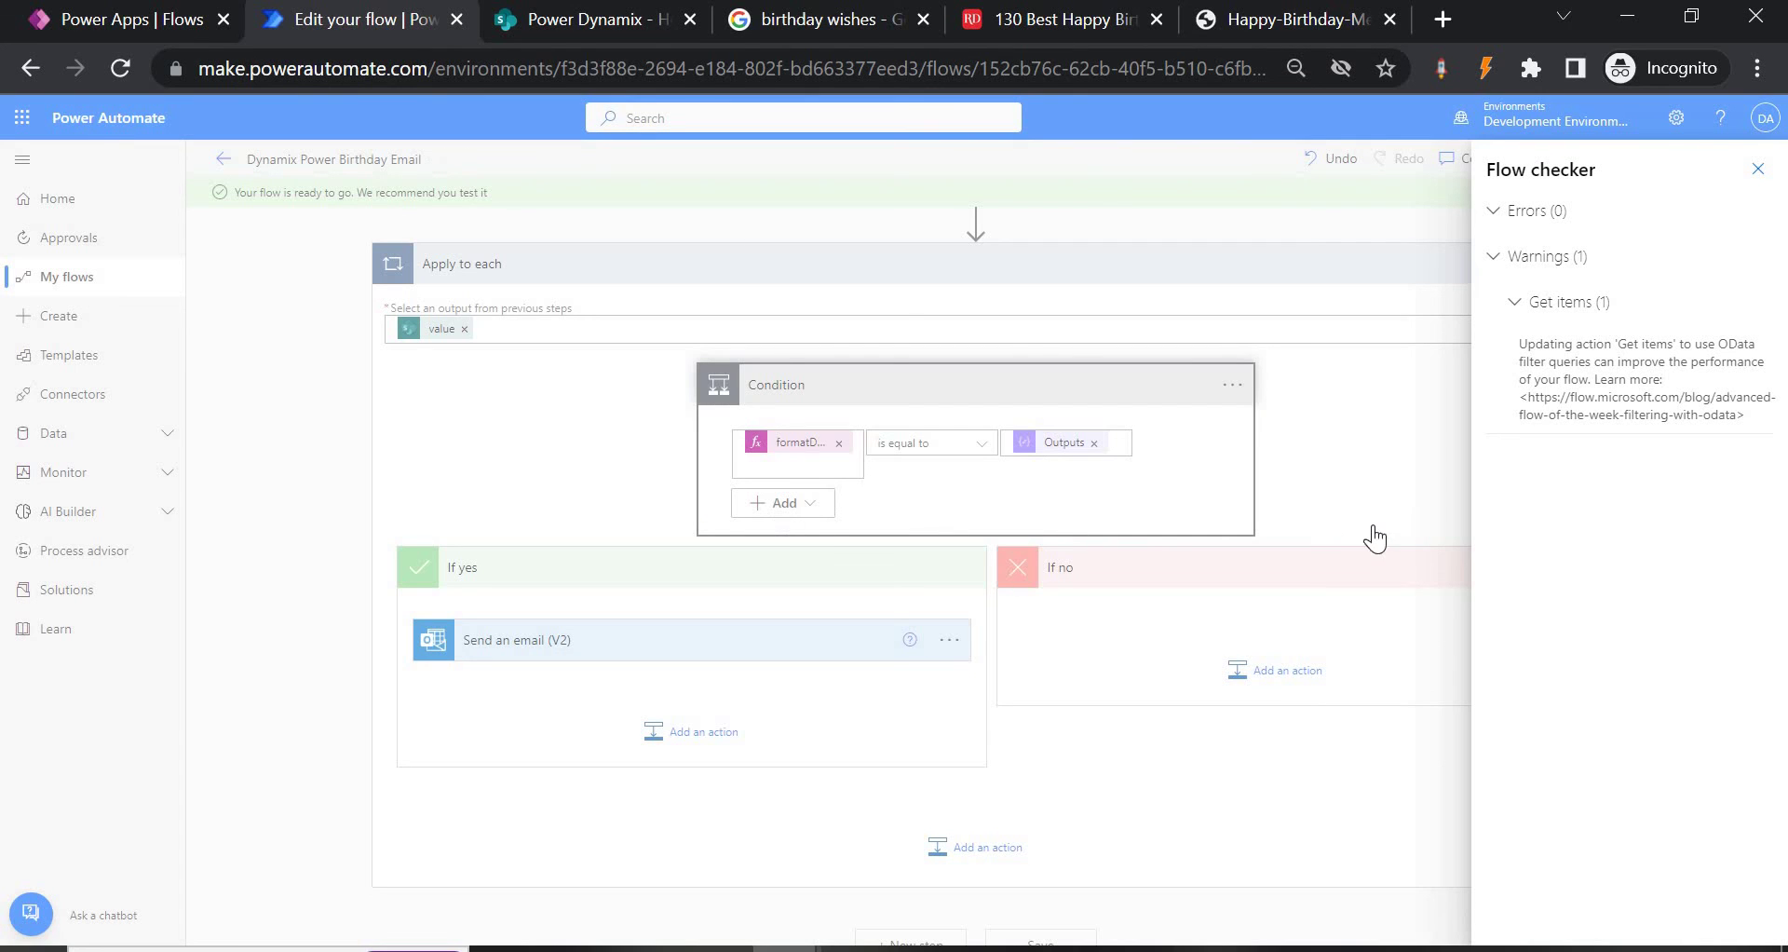
click(1758, 168)
Retest the flow using the recently succeeded run's trigger.
click(1756, 159)
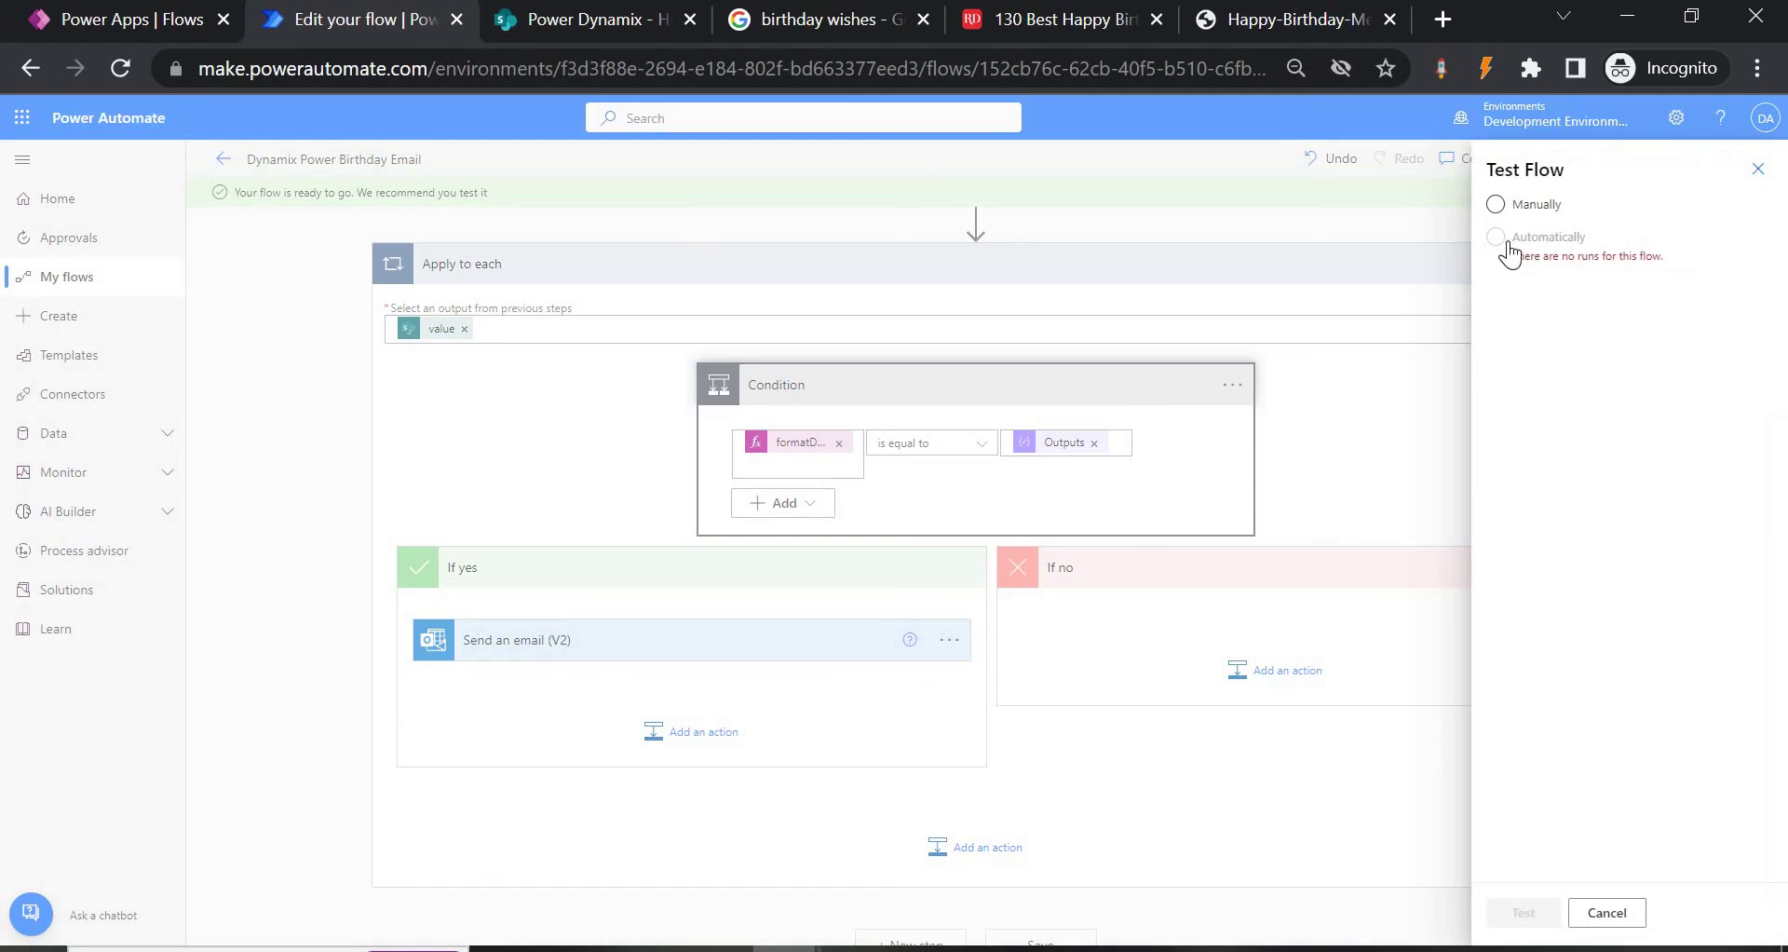
click(1498, 239)
click(1525, 270)
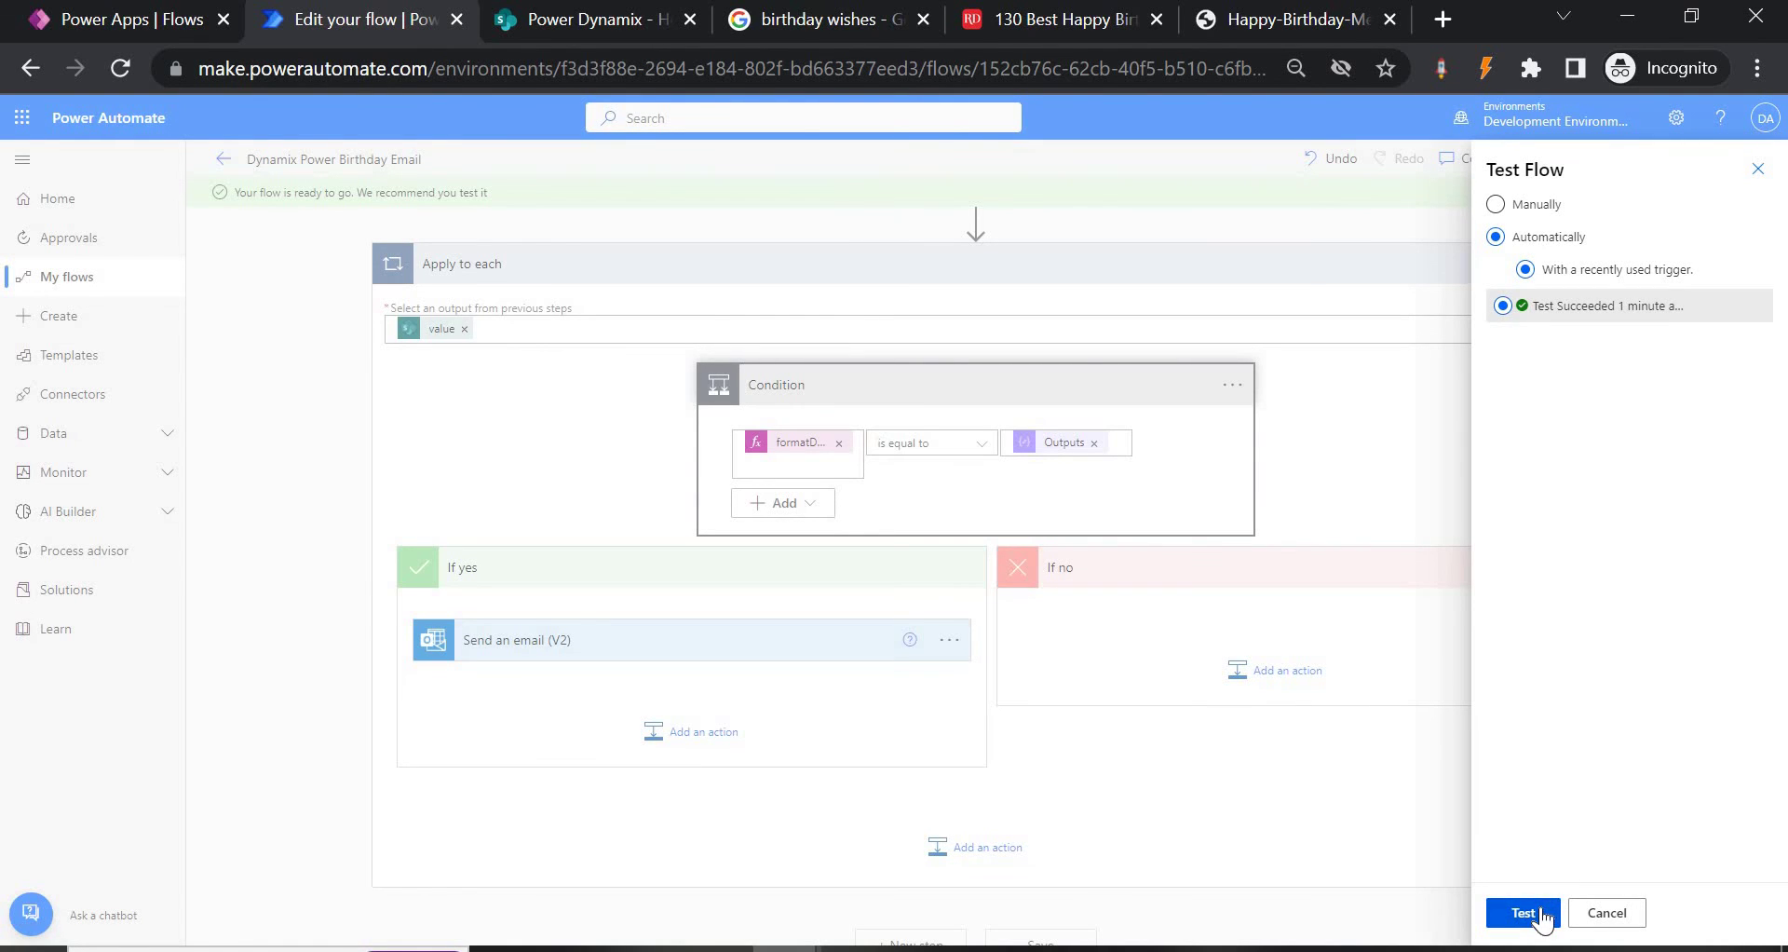
click(1539, 915)
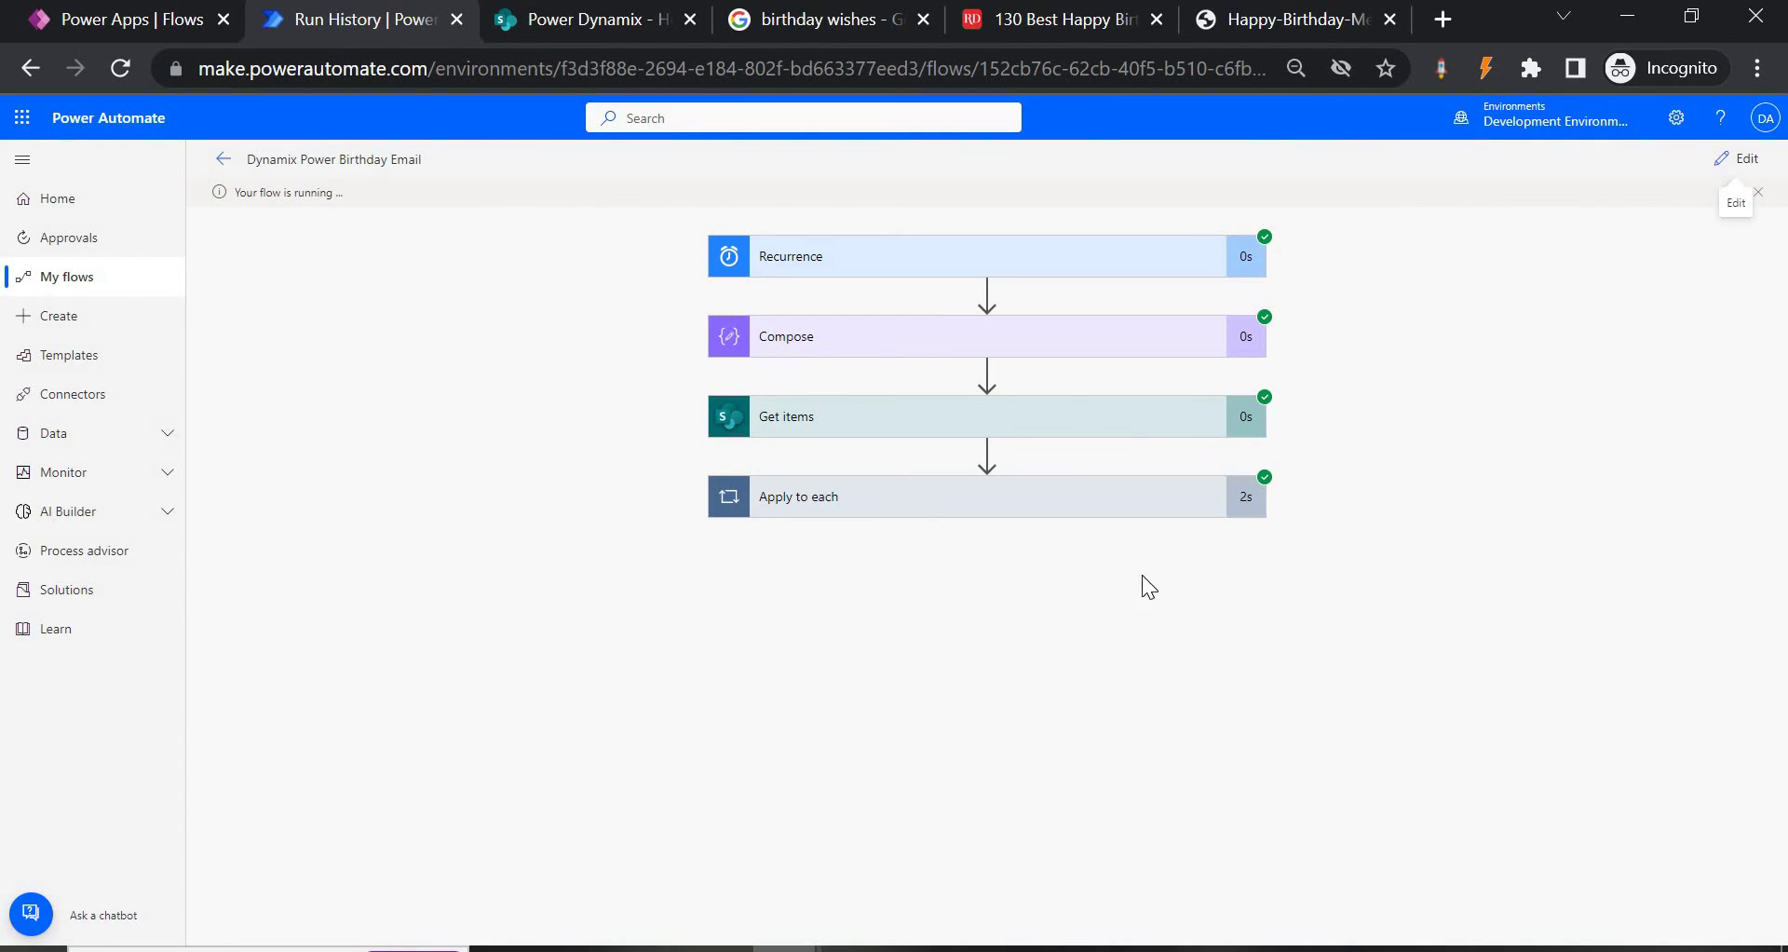
Expand Apply to each, Condition and Send an email (V2) to see the true result and sent email.
click(910, 513)
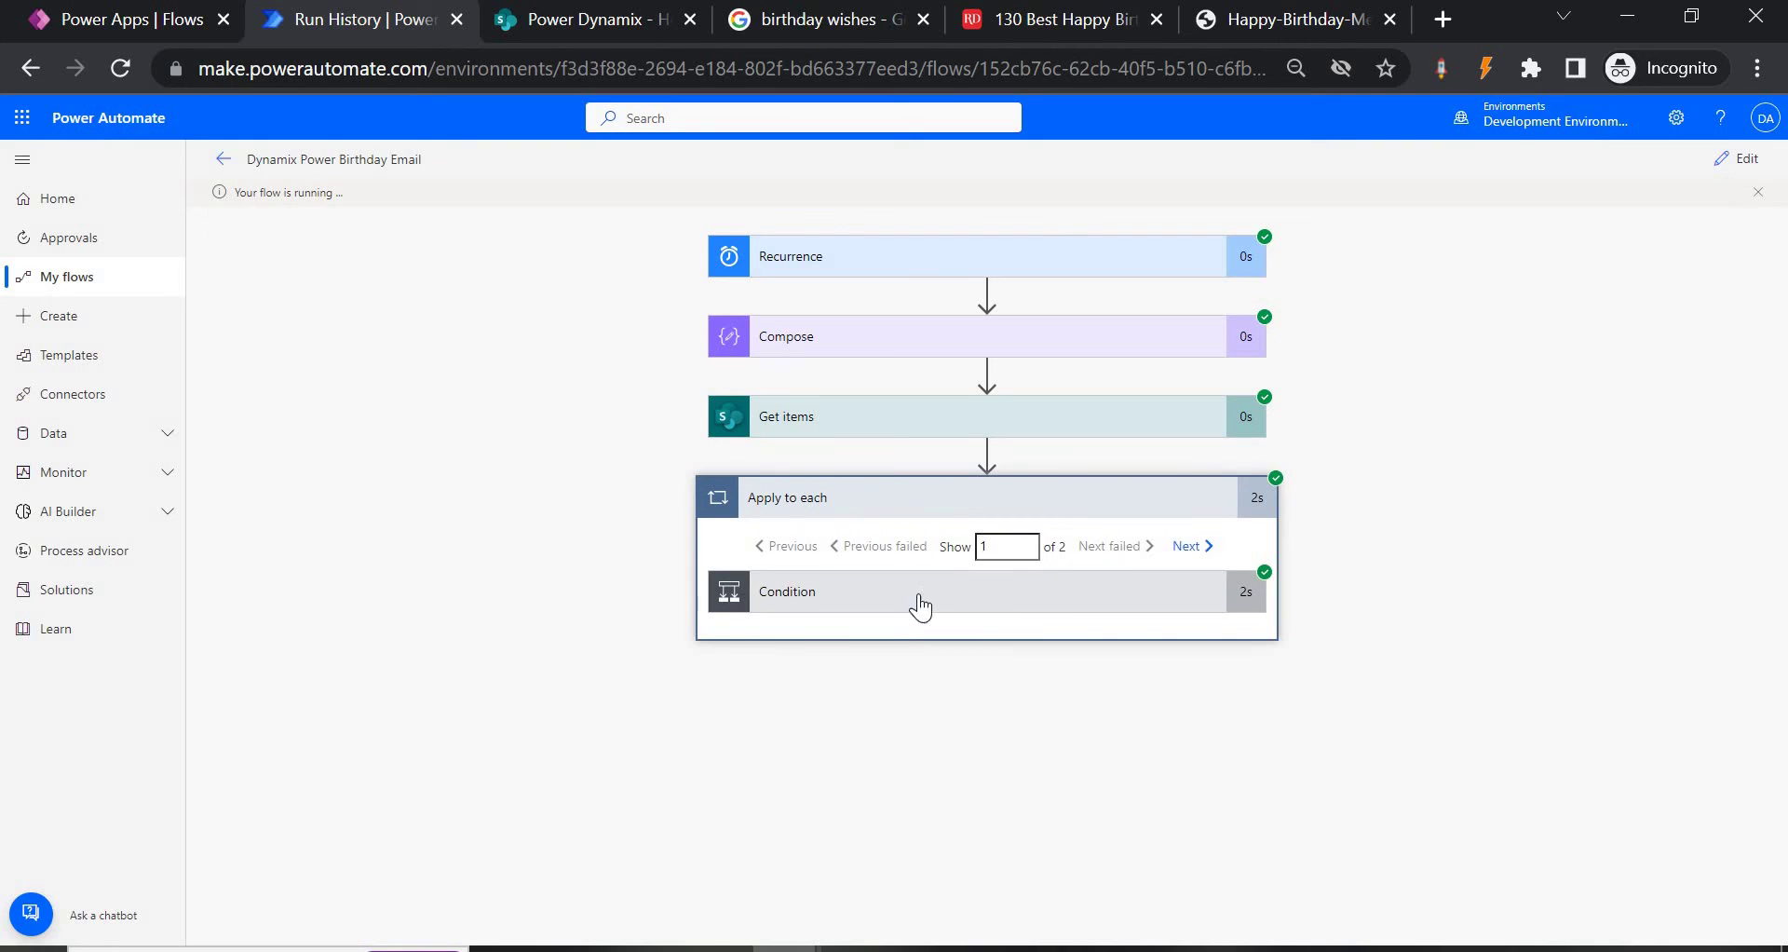
click(984, 605)
scroll(416, 832, down, 1)
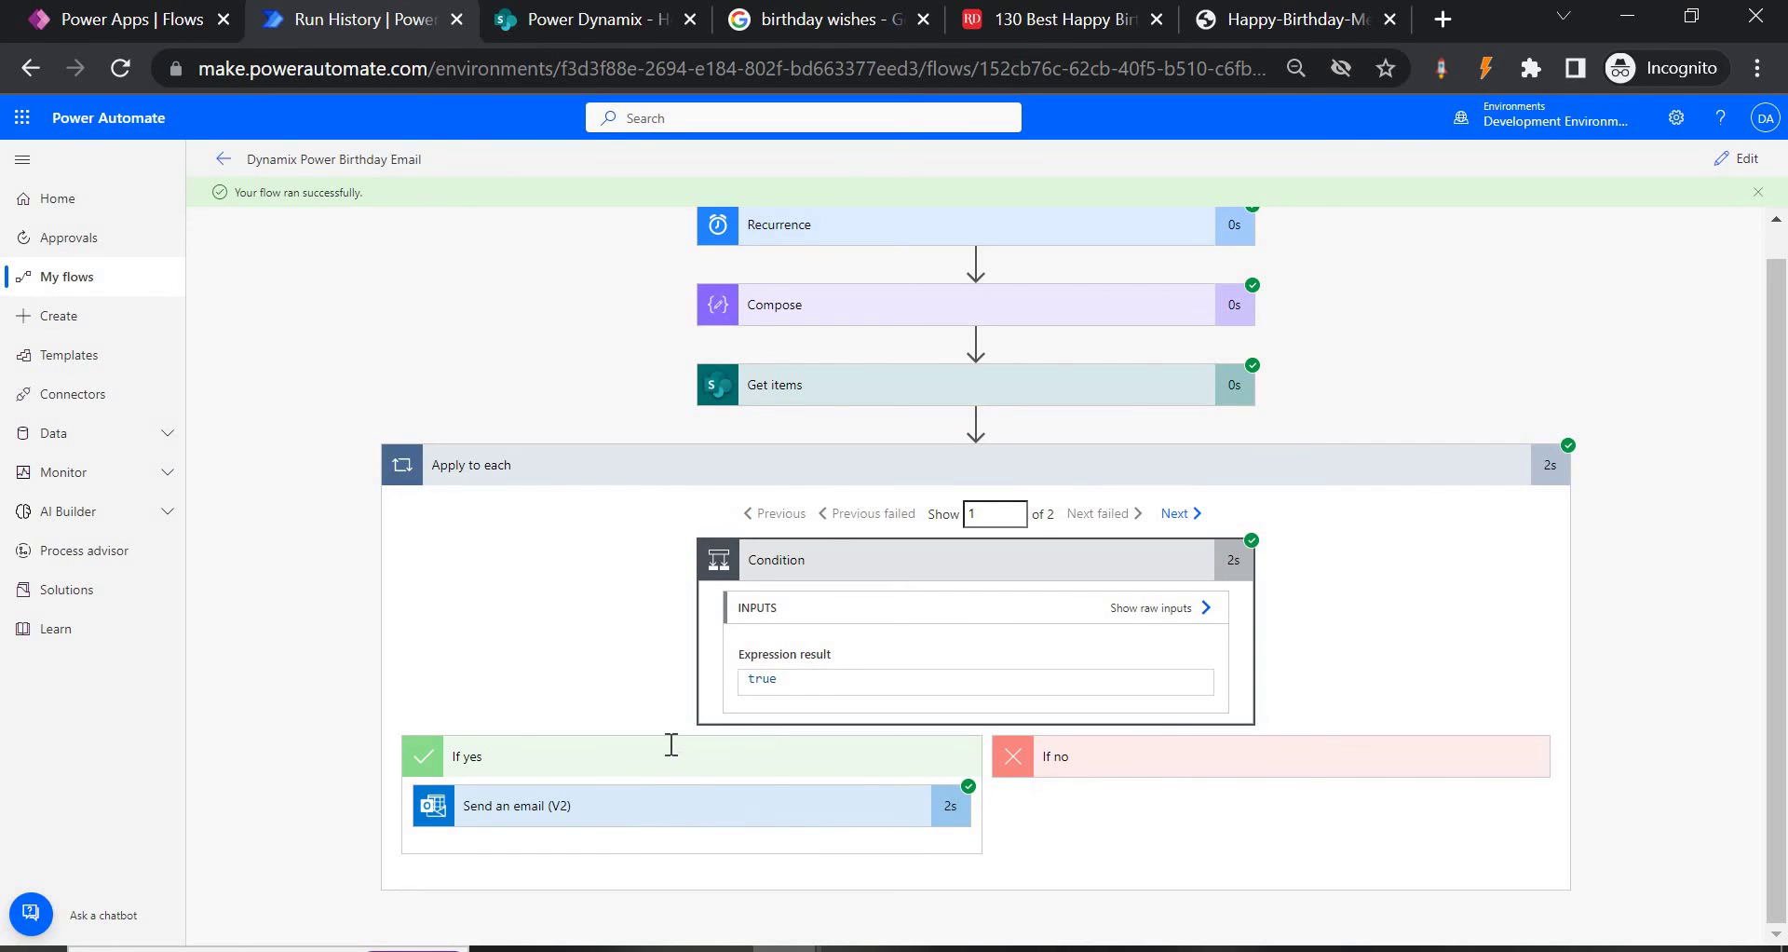
click(657, 807)
scroll(547, 675, down, 4)
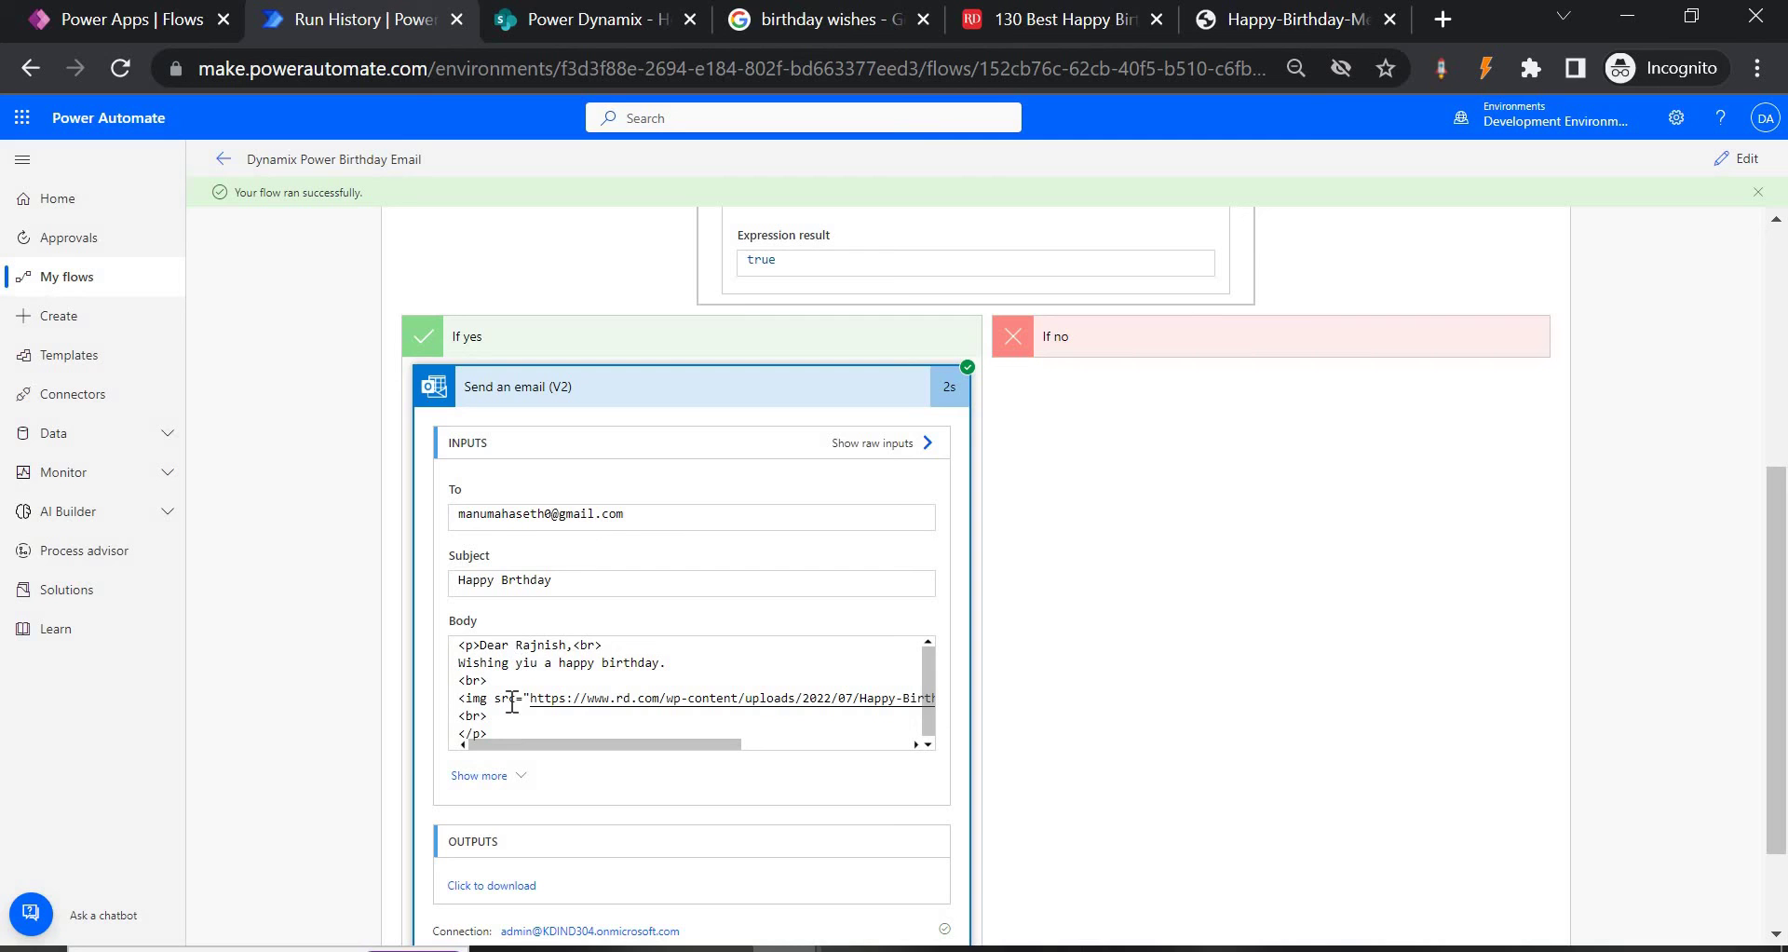
key(alt+Tab)
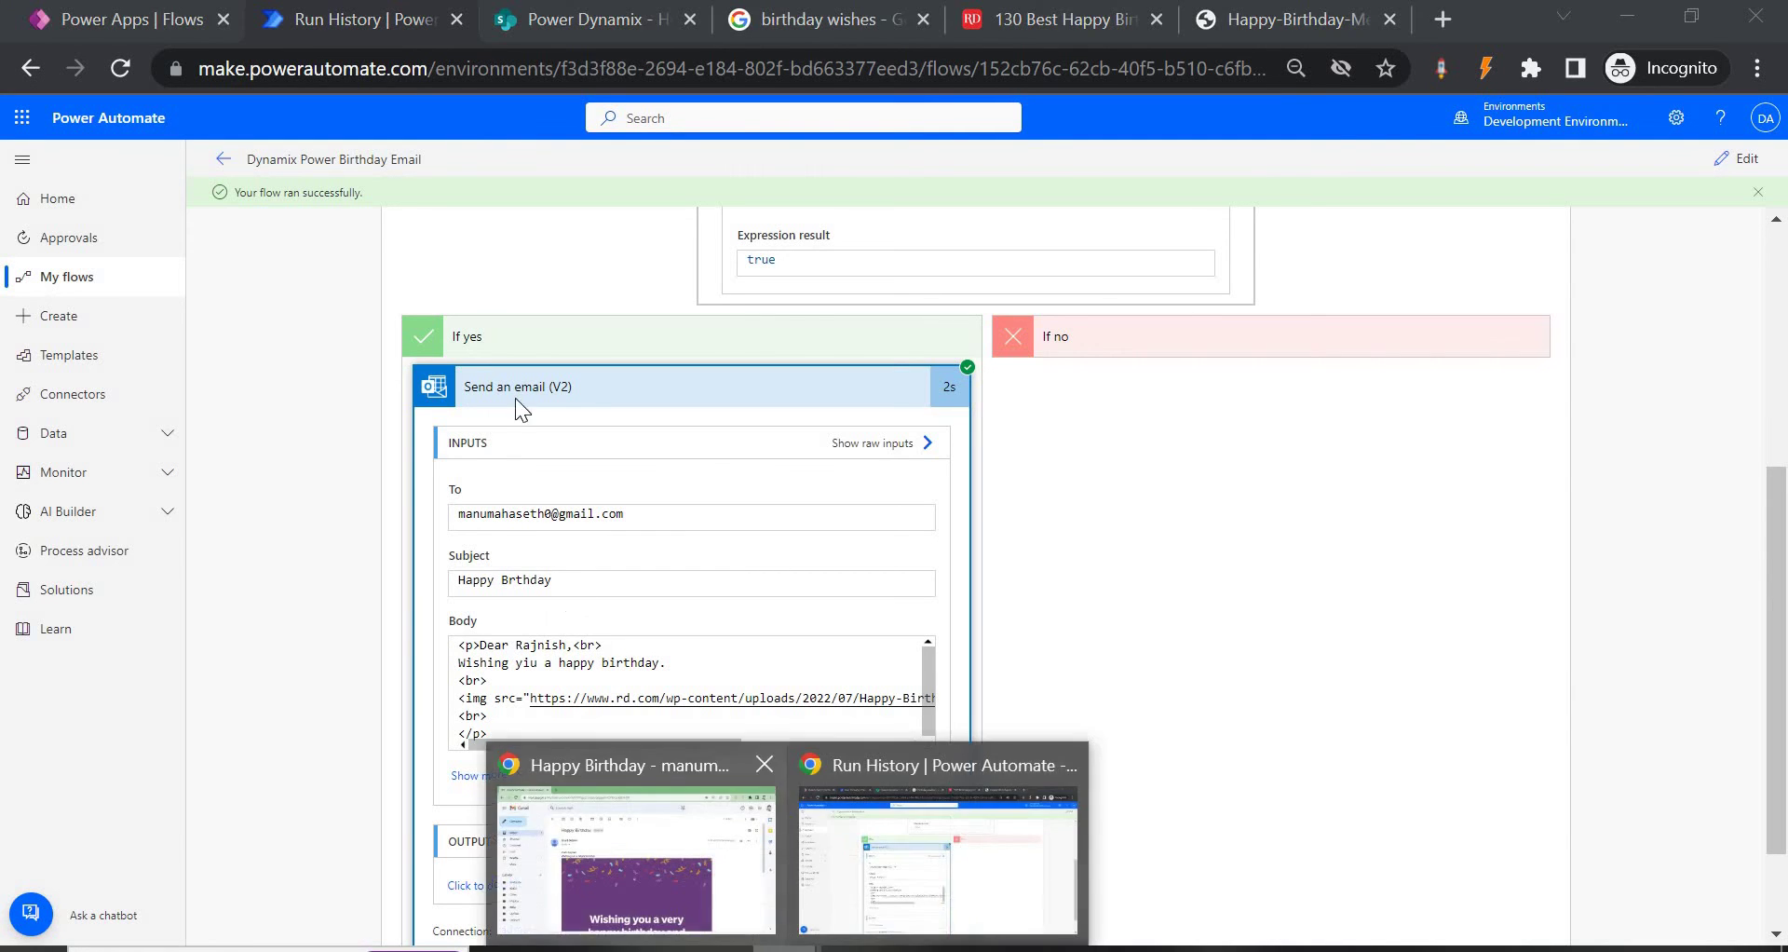
Open the newest Happy Brthday email in Gmail and view its greeting and birthday image.
click(227, 296)
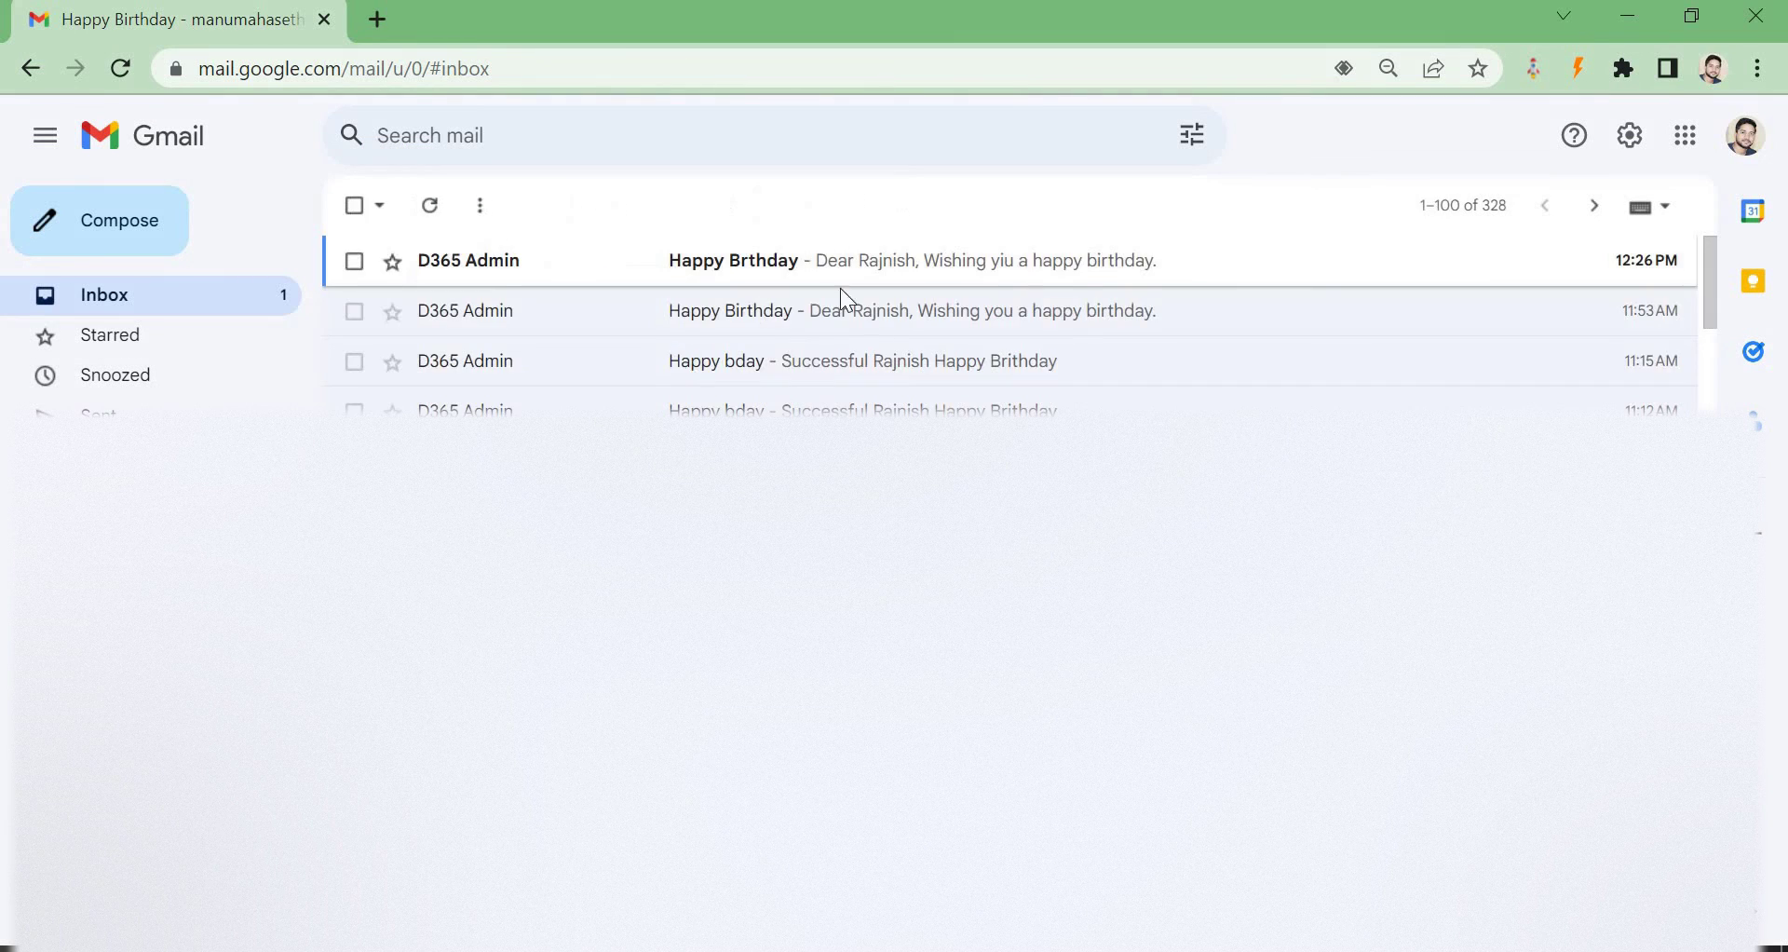
click(785, 270)
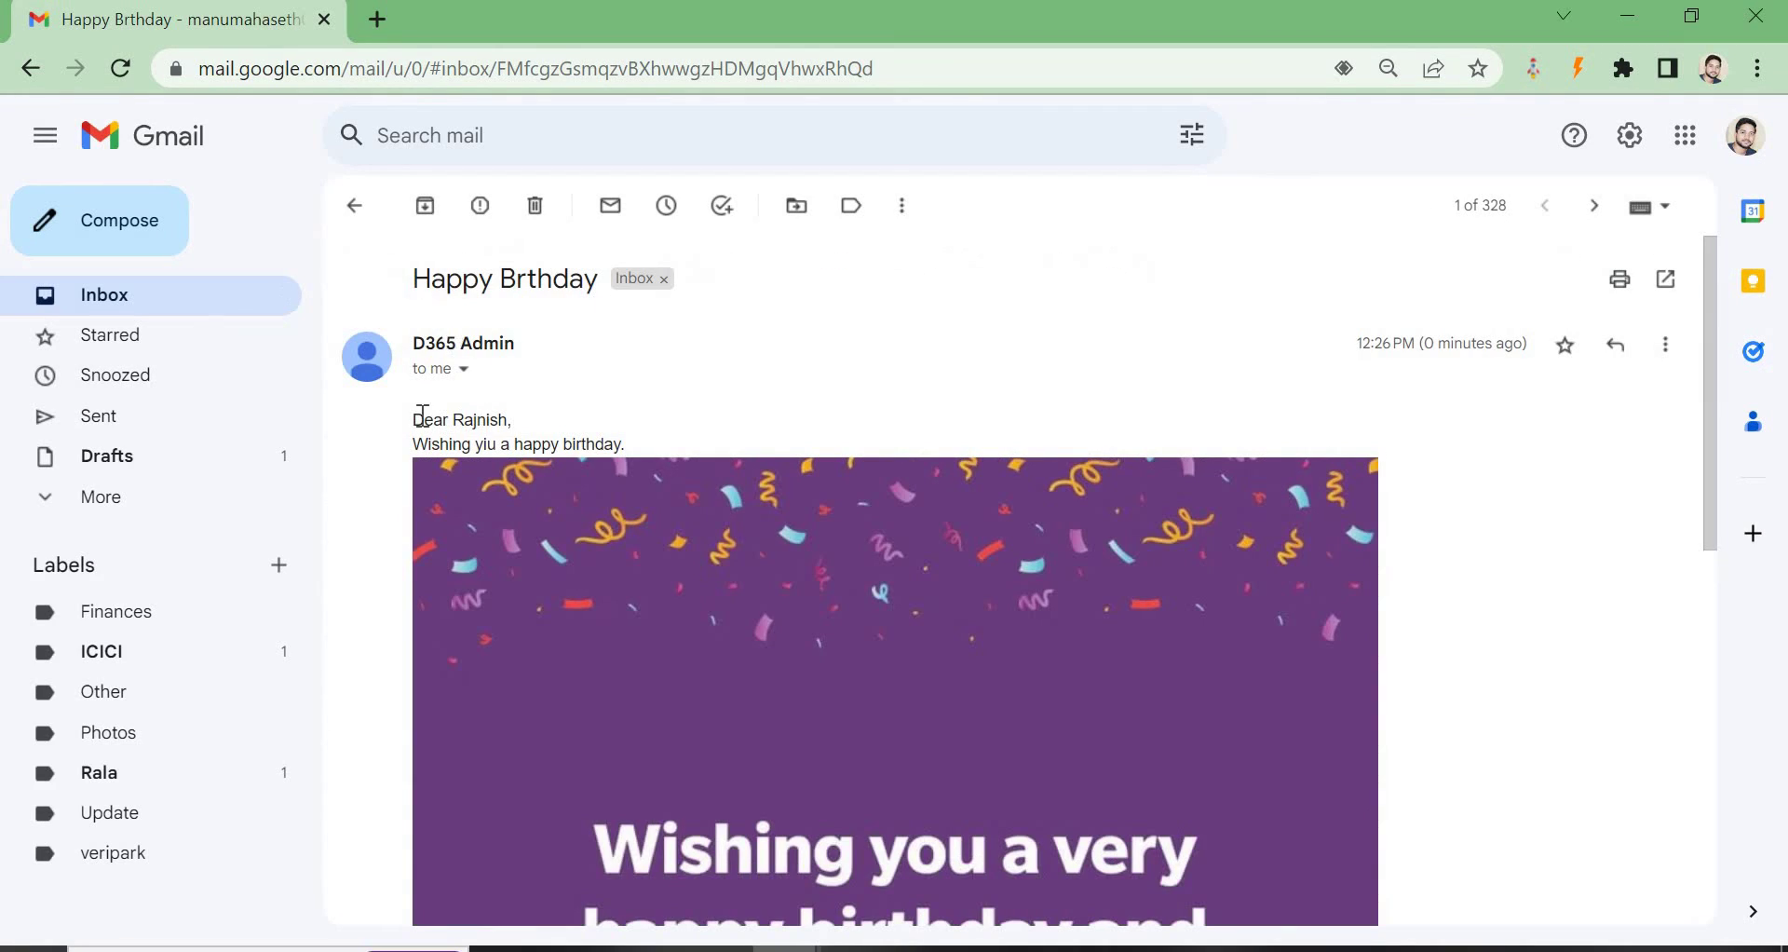
scroll(958, 539, down, 5)
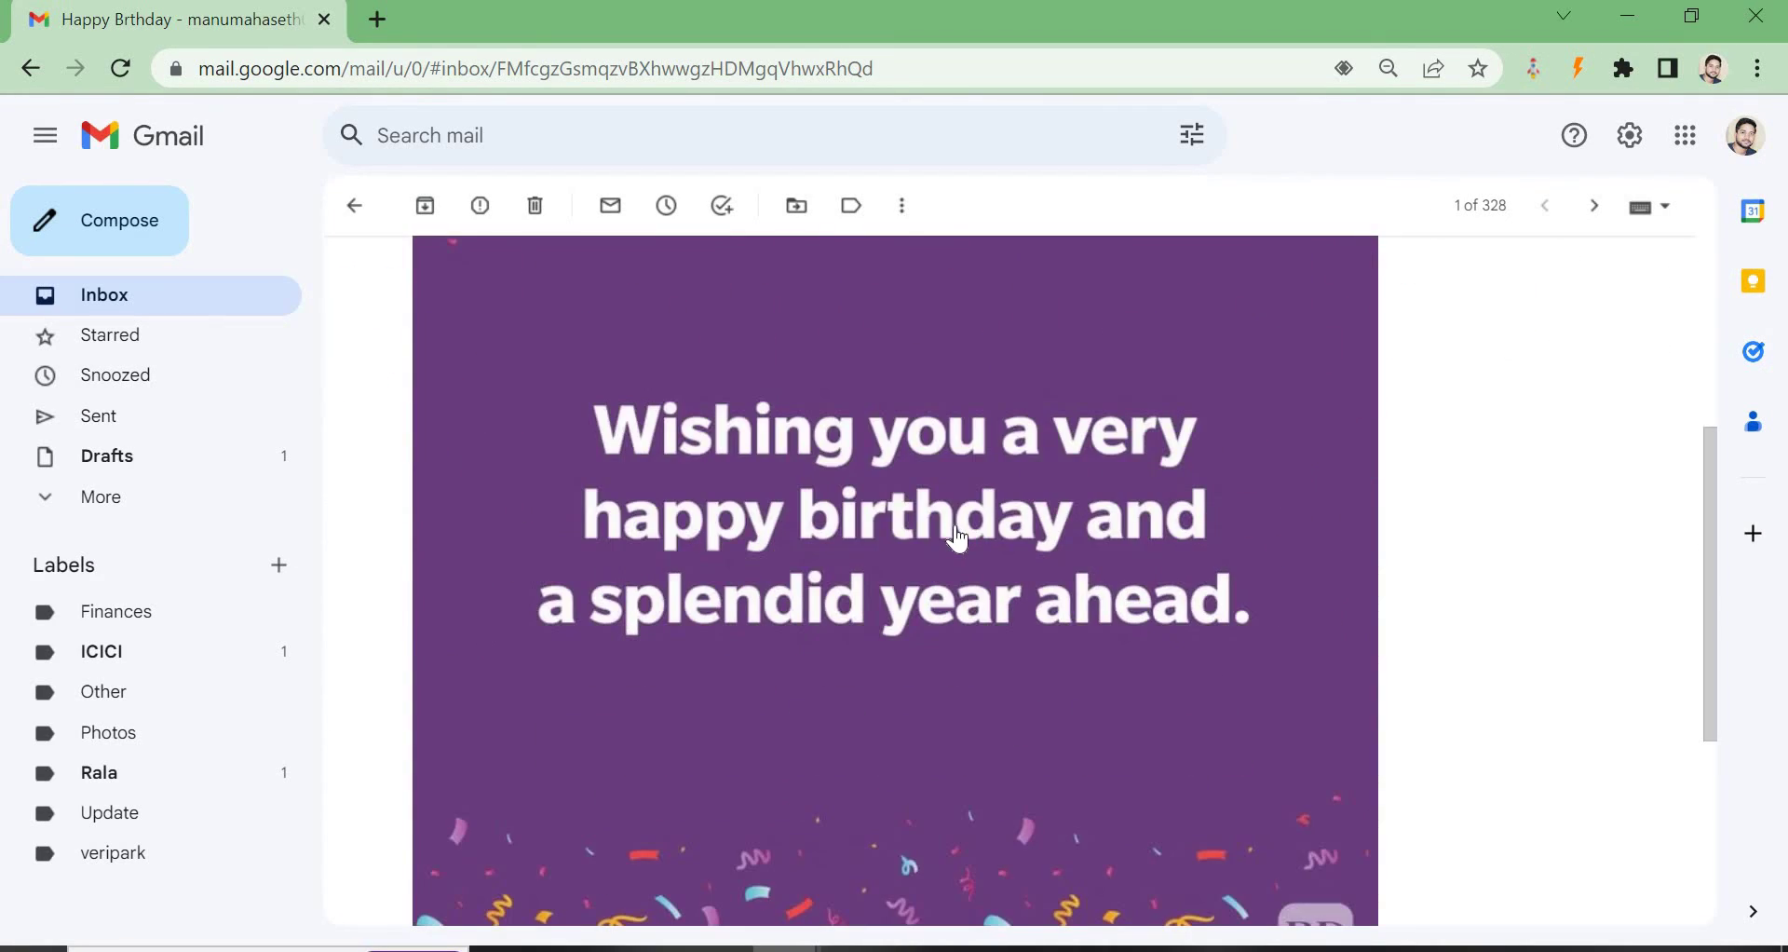
scroll(957, 532, up, 5)
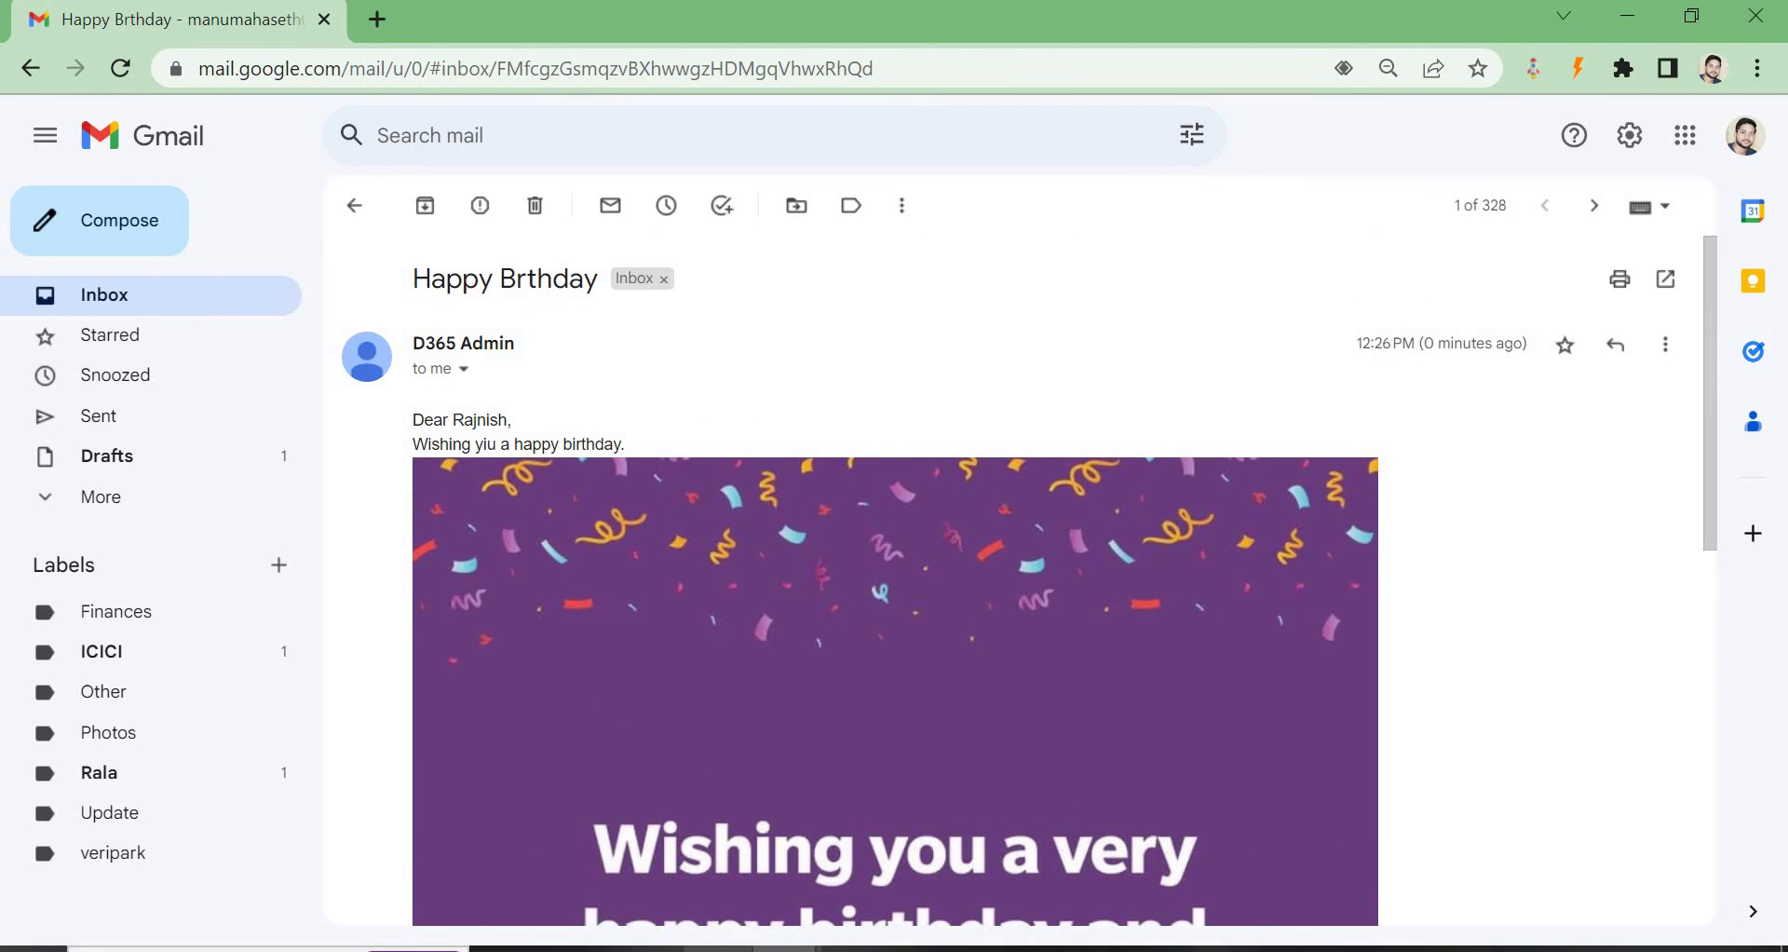
mouse_move(786, 948)
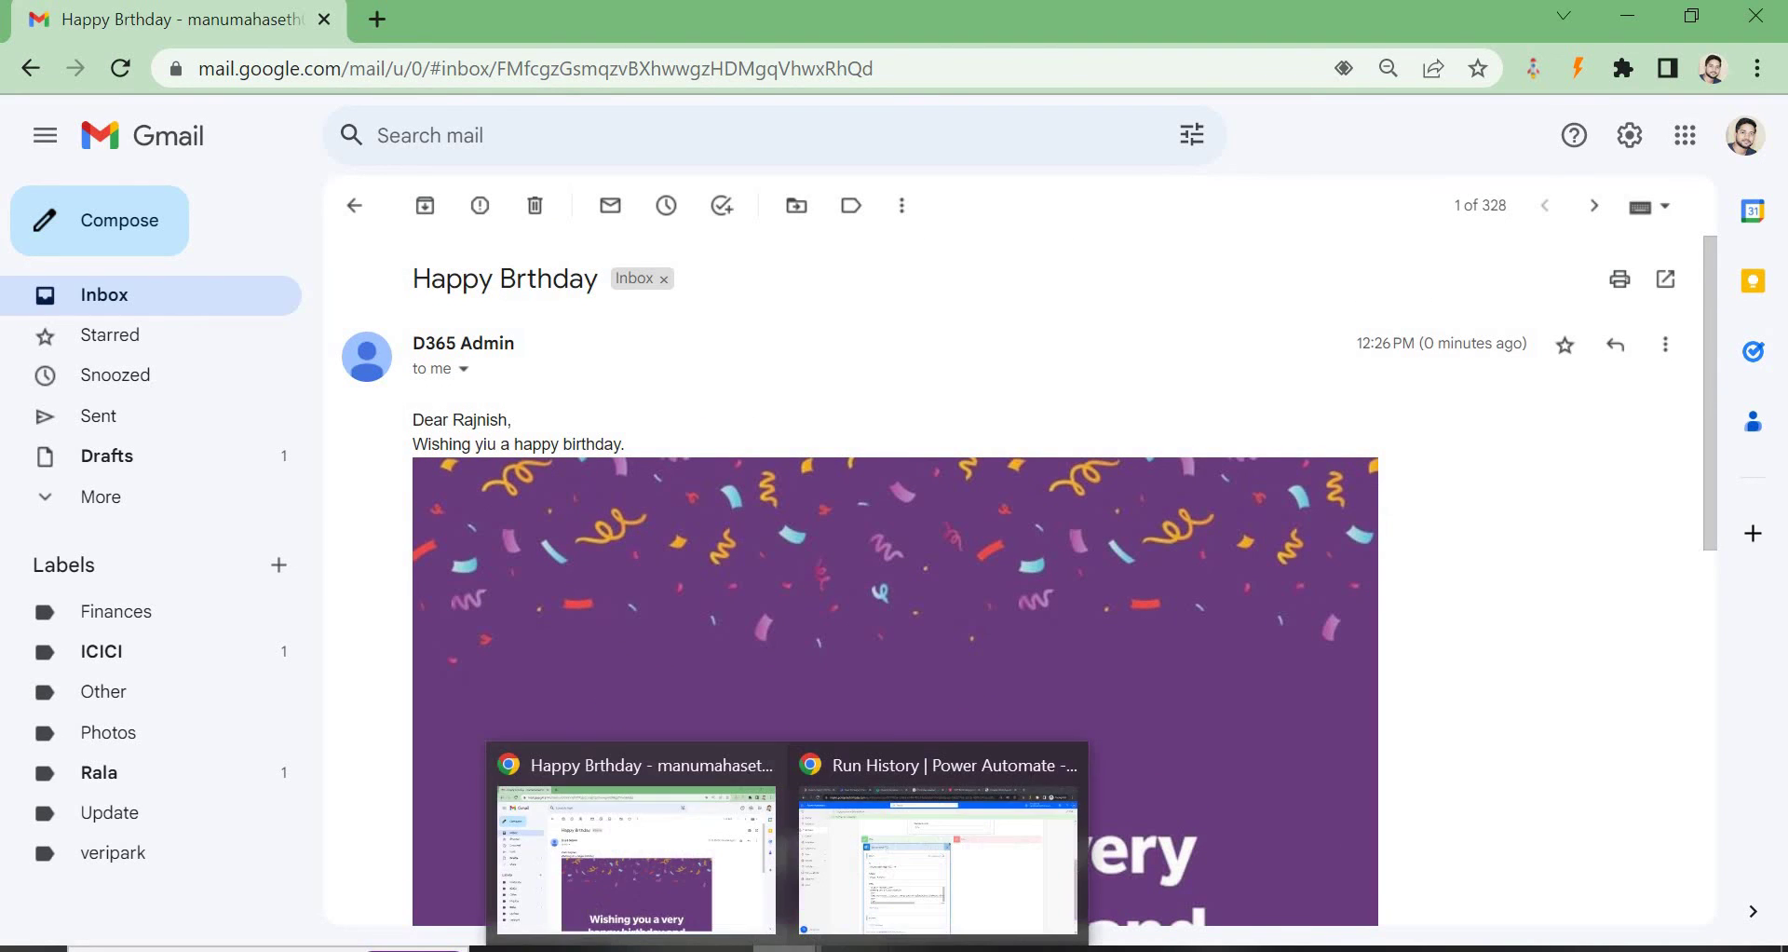
click(876, 876)
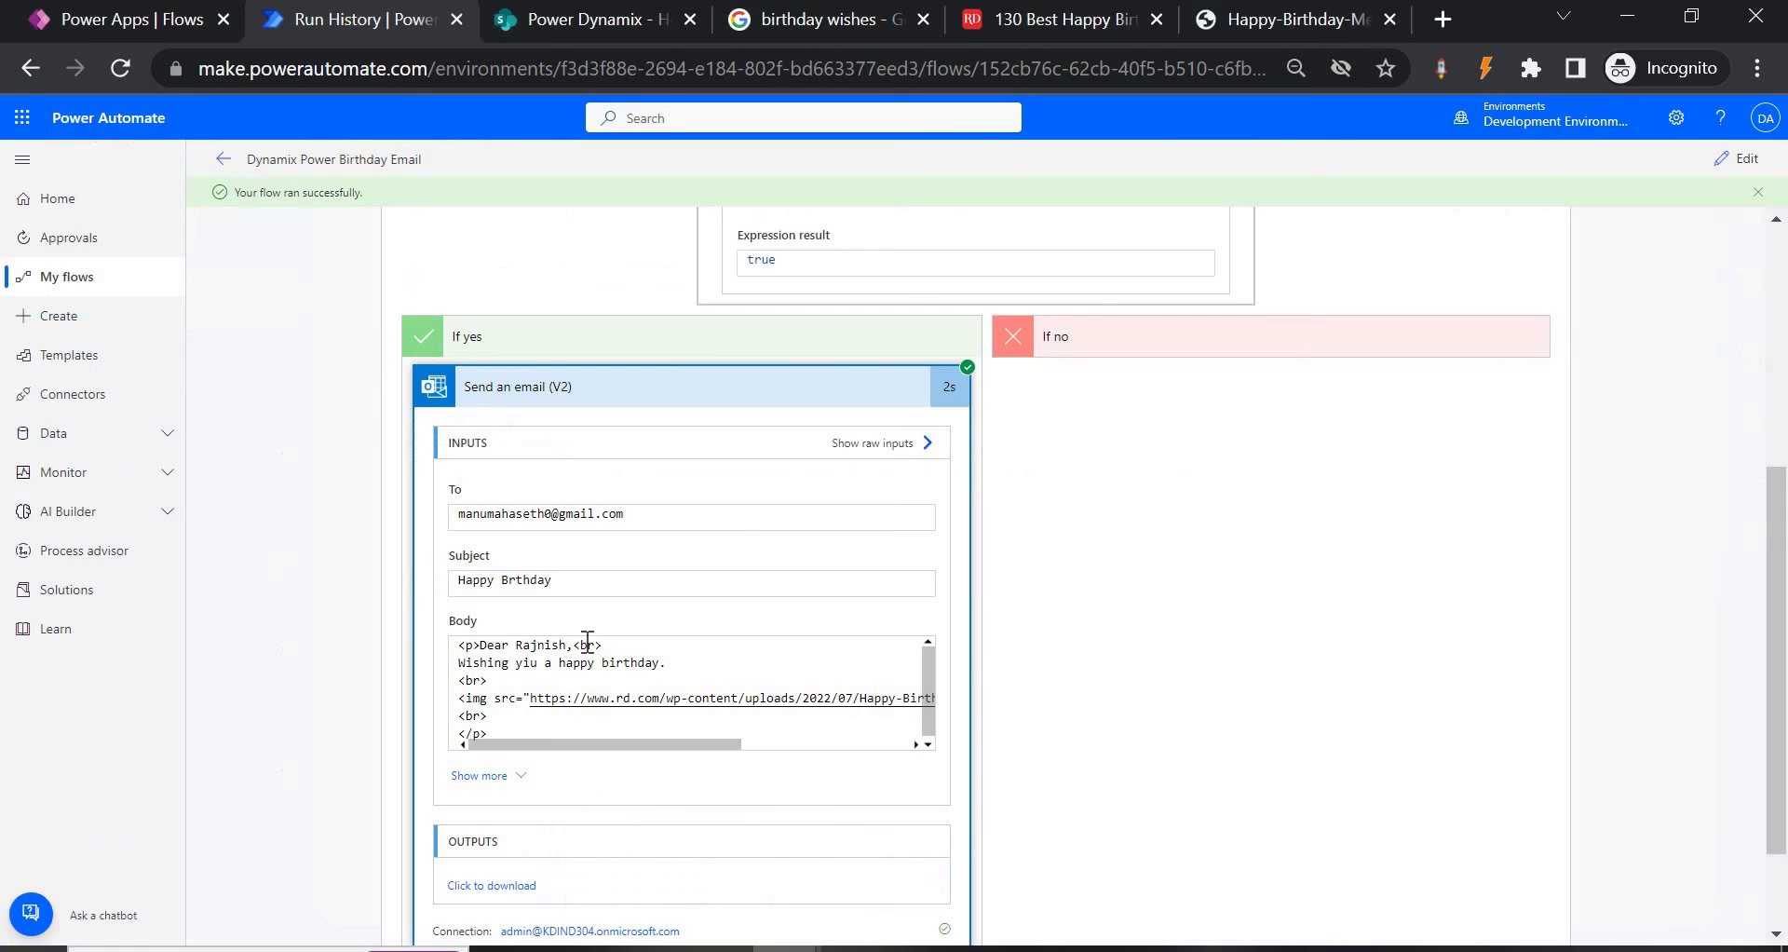
Edit the flow, review the Send an email (V2) To field, then collapse Apply to each and Compose.
click(1737, 158)
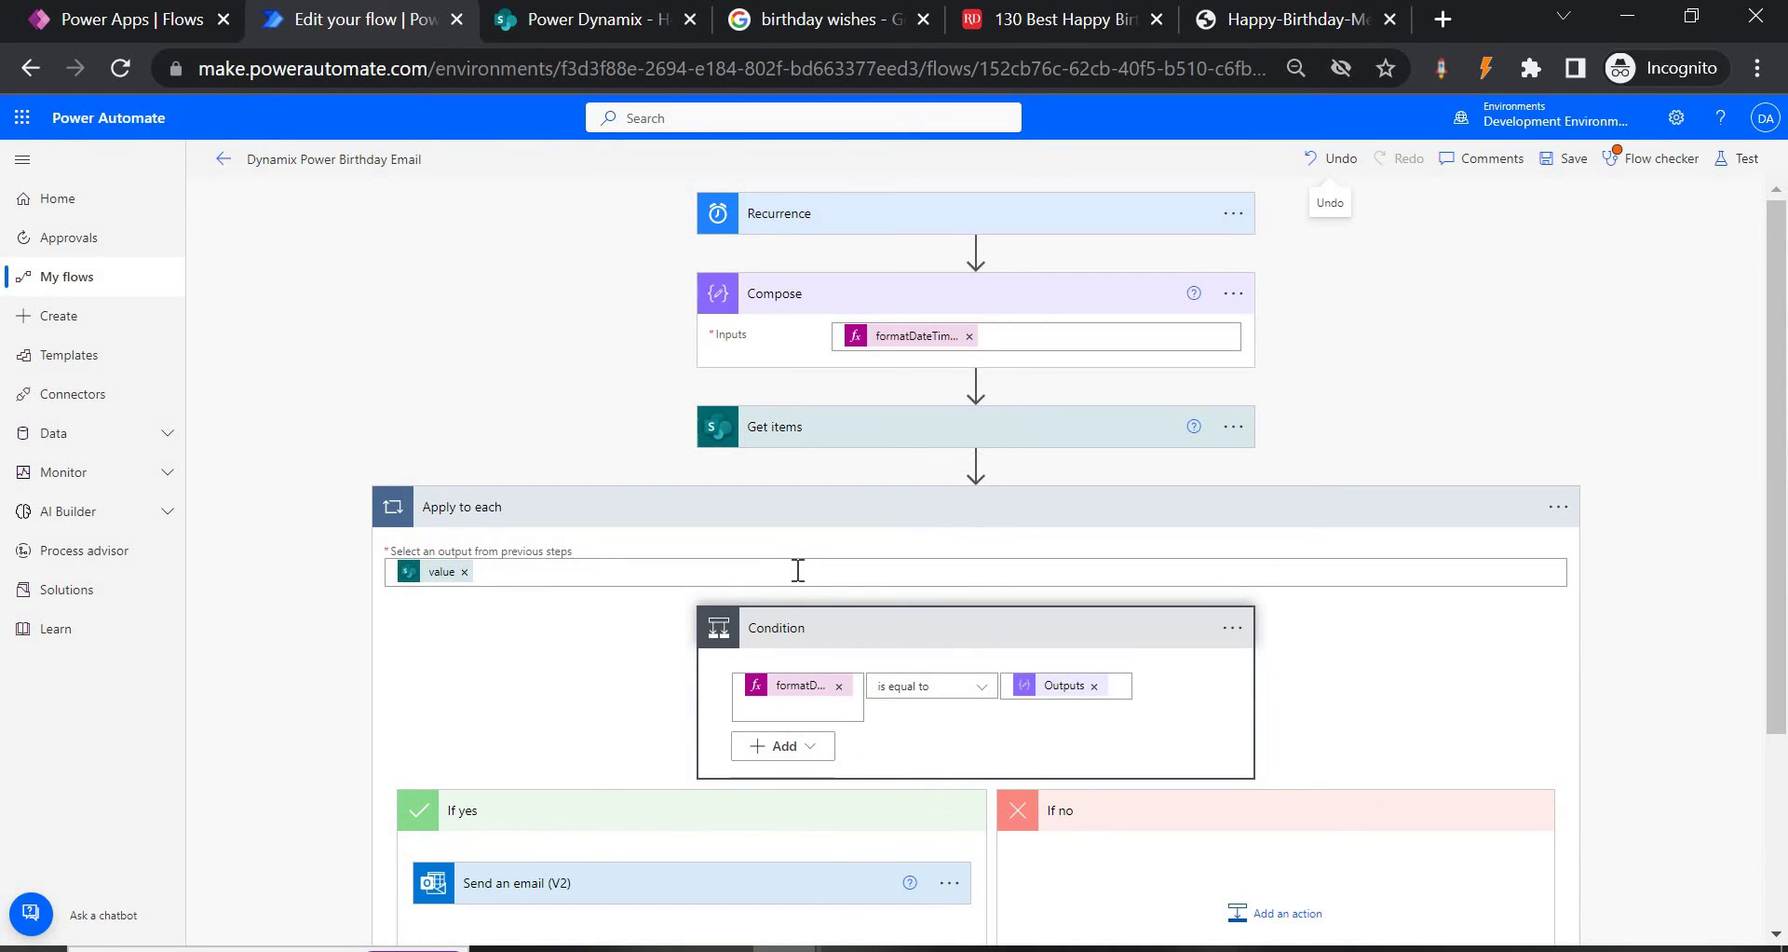
scroll(798, 570, down, 3)
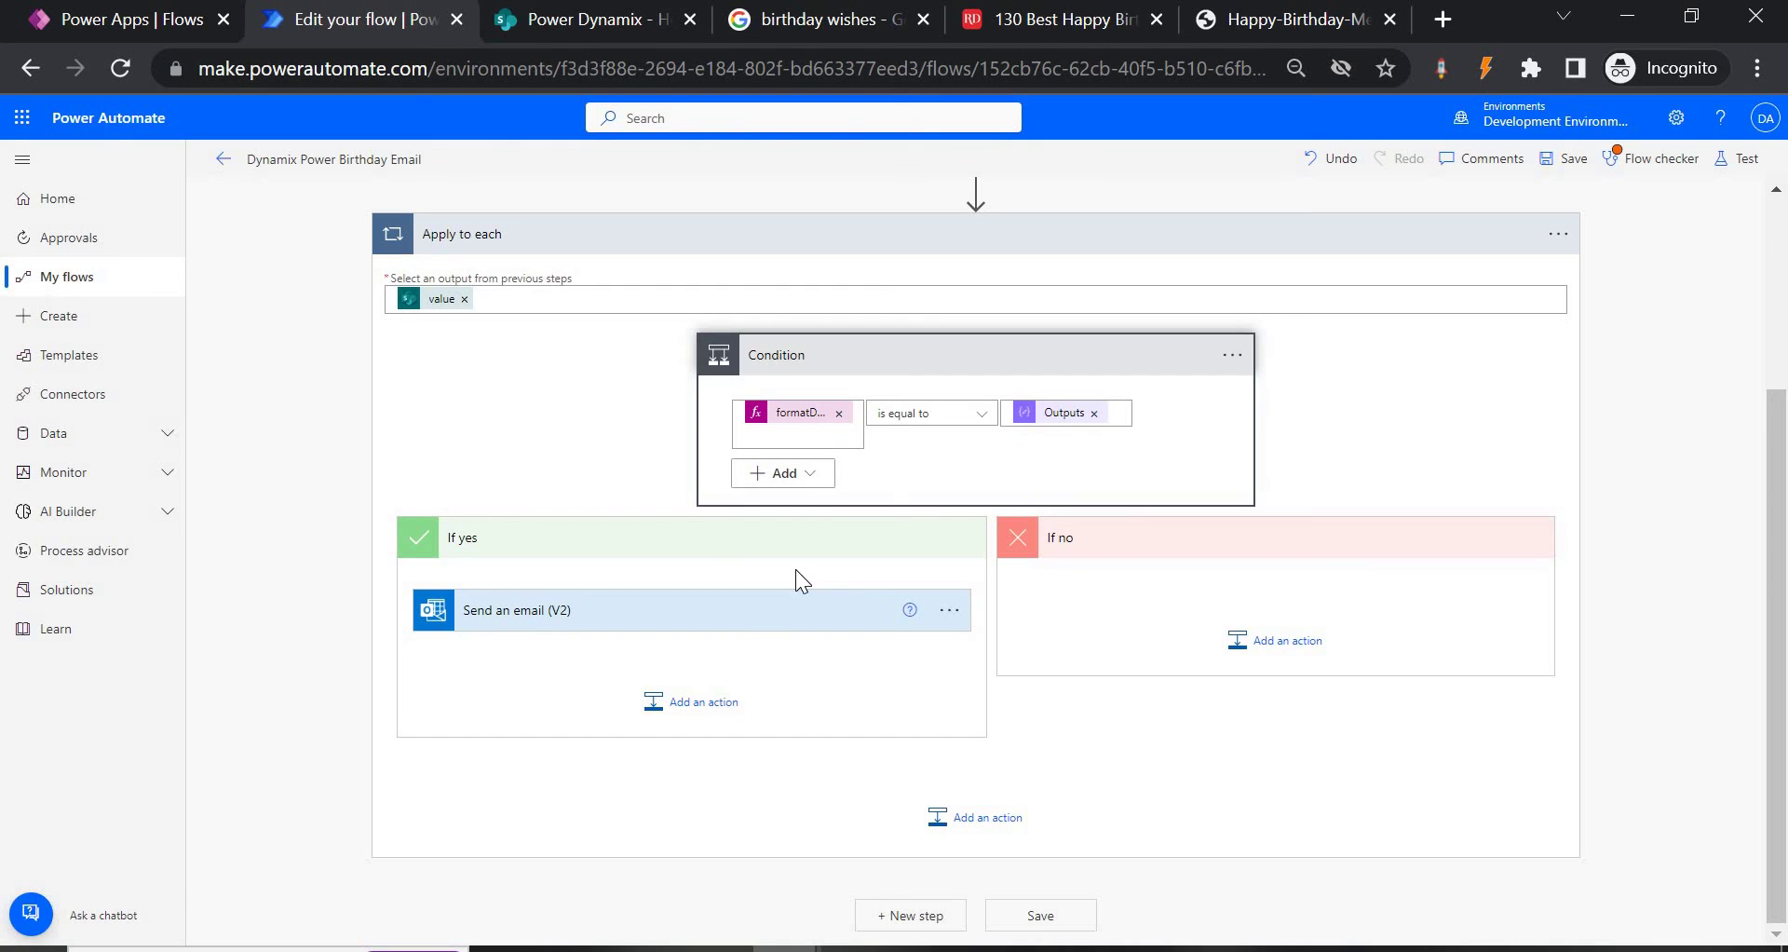
click(717, 632)
scroll(633, 671, down, 2)
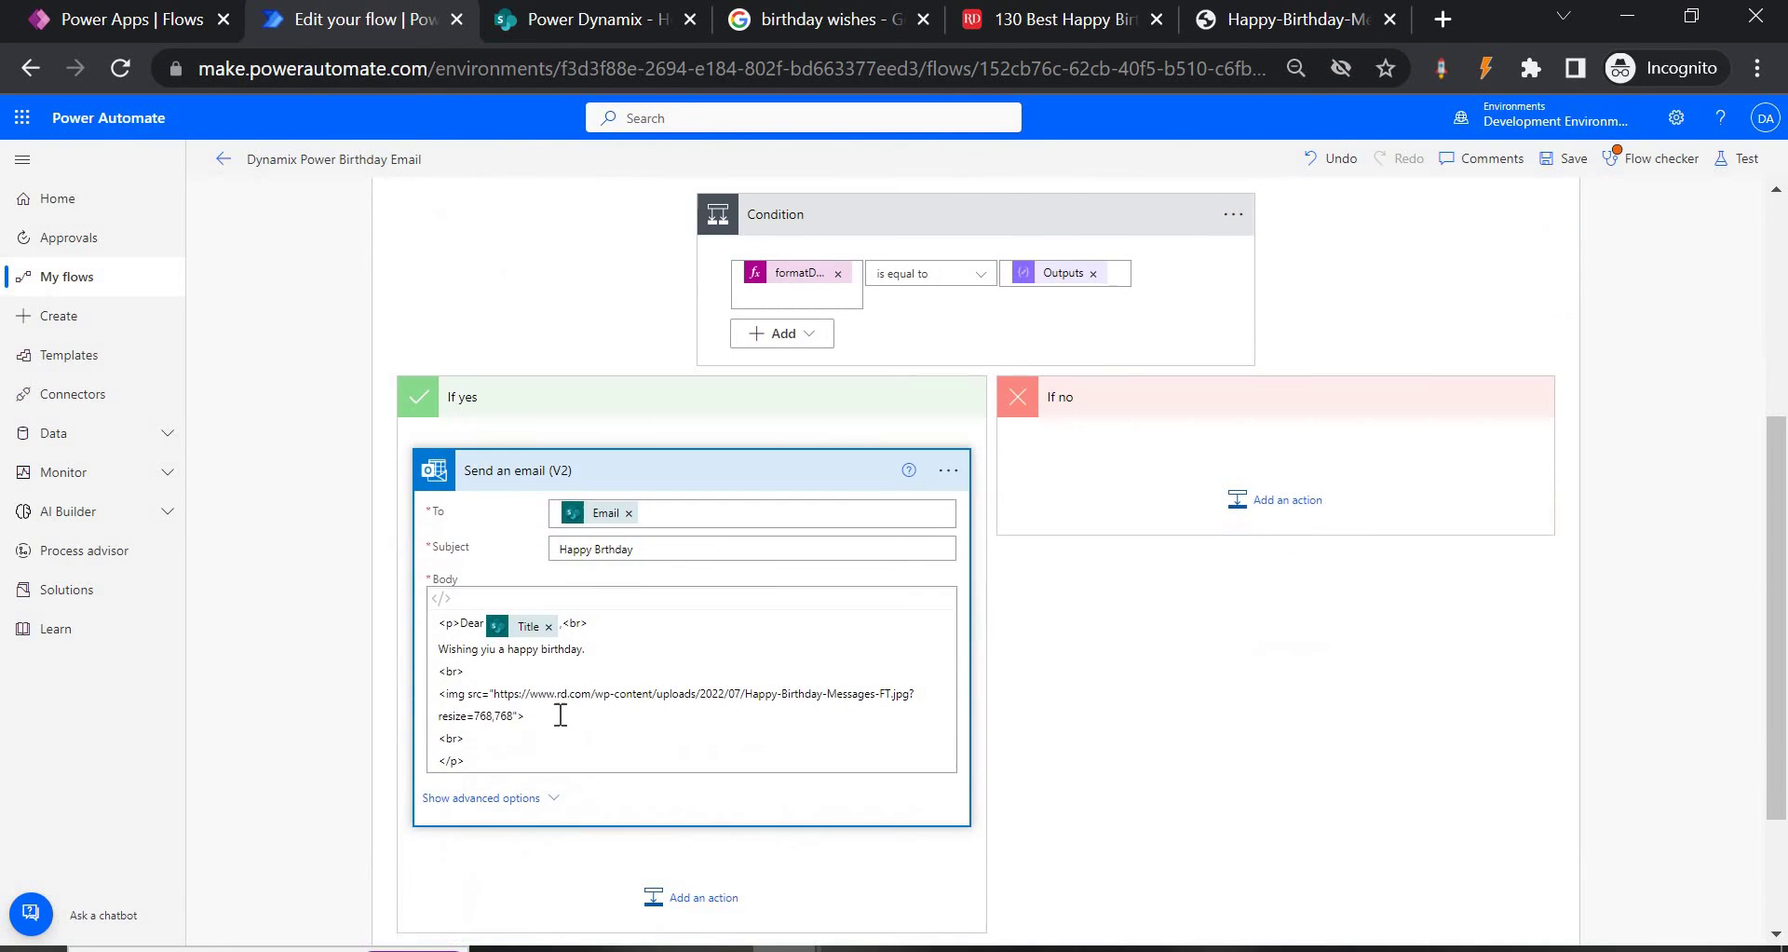
click(519, 724)
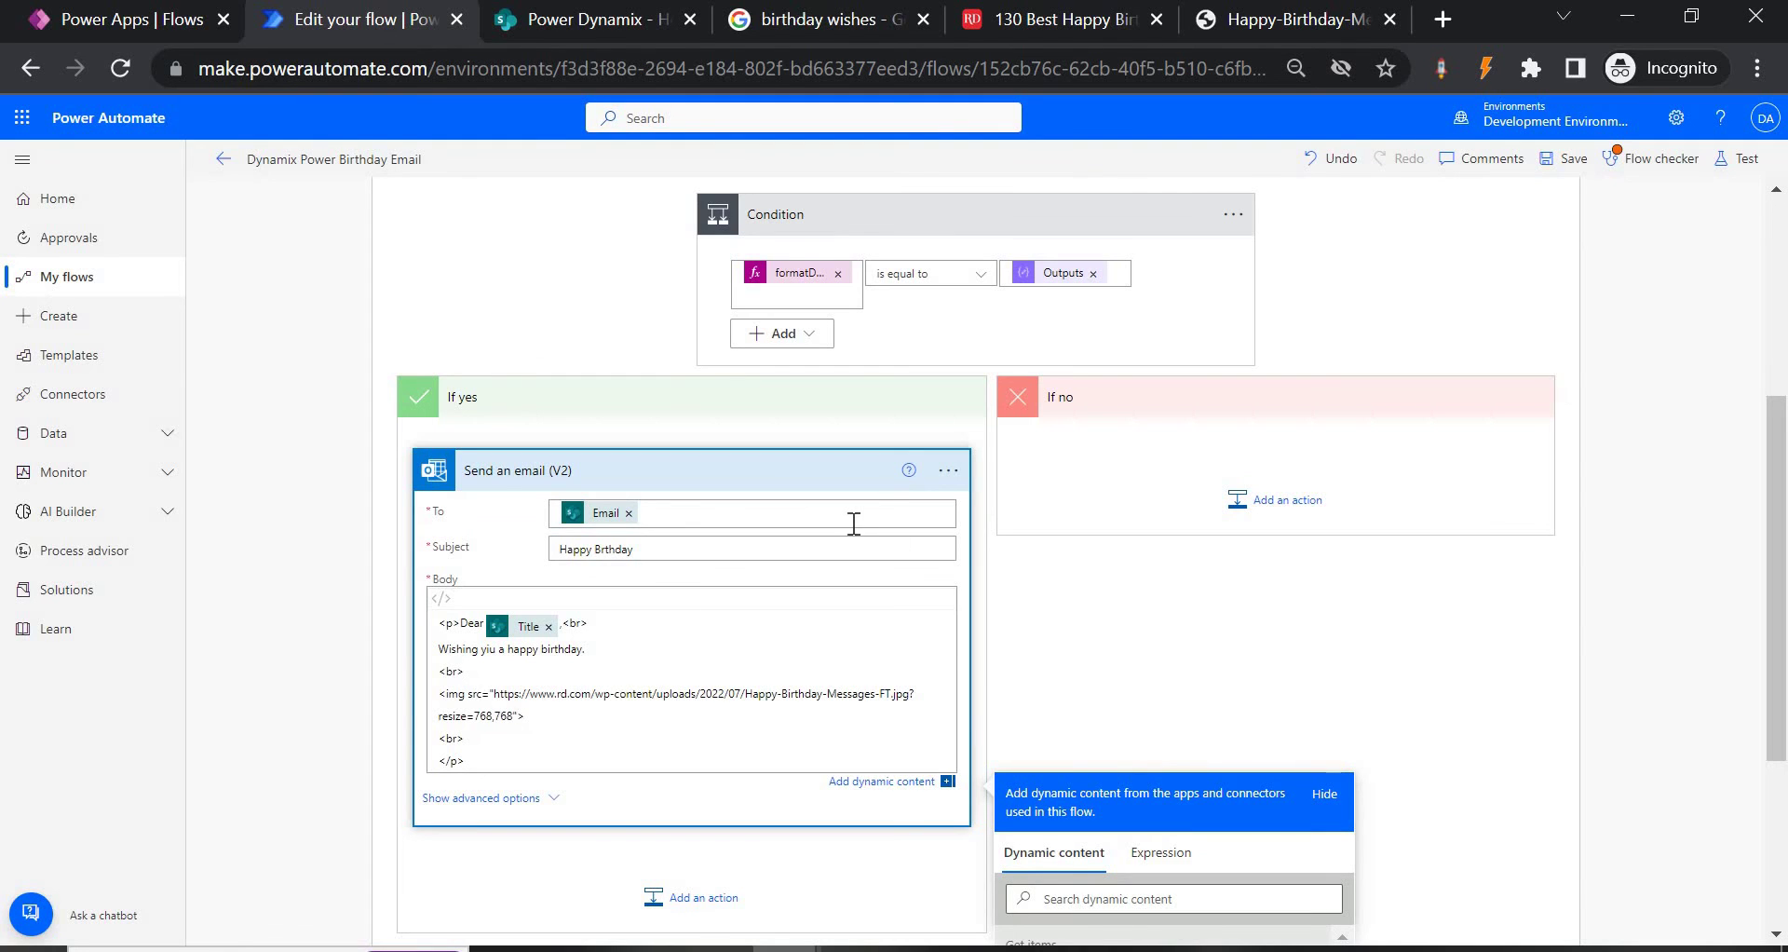
scroll(851, 519, up, 5)
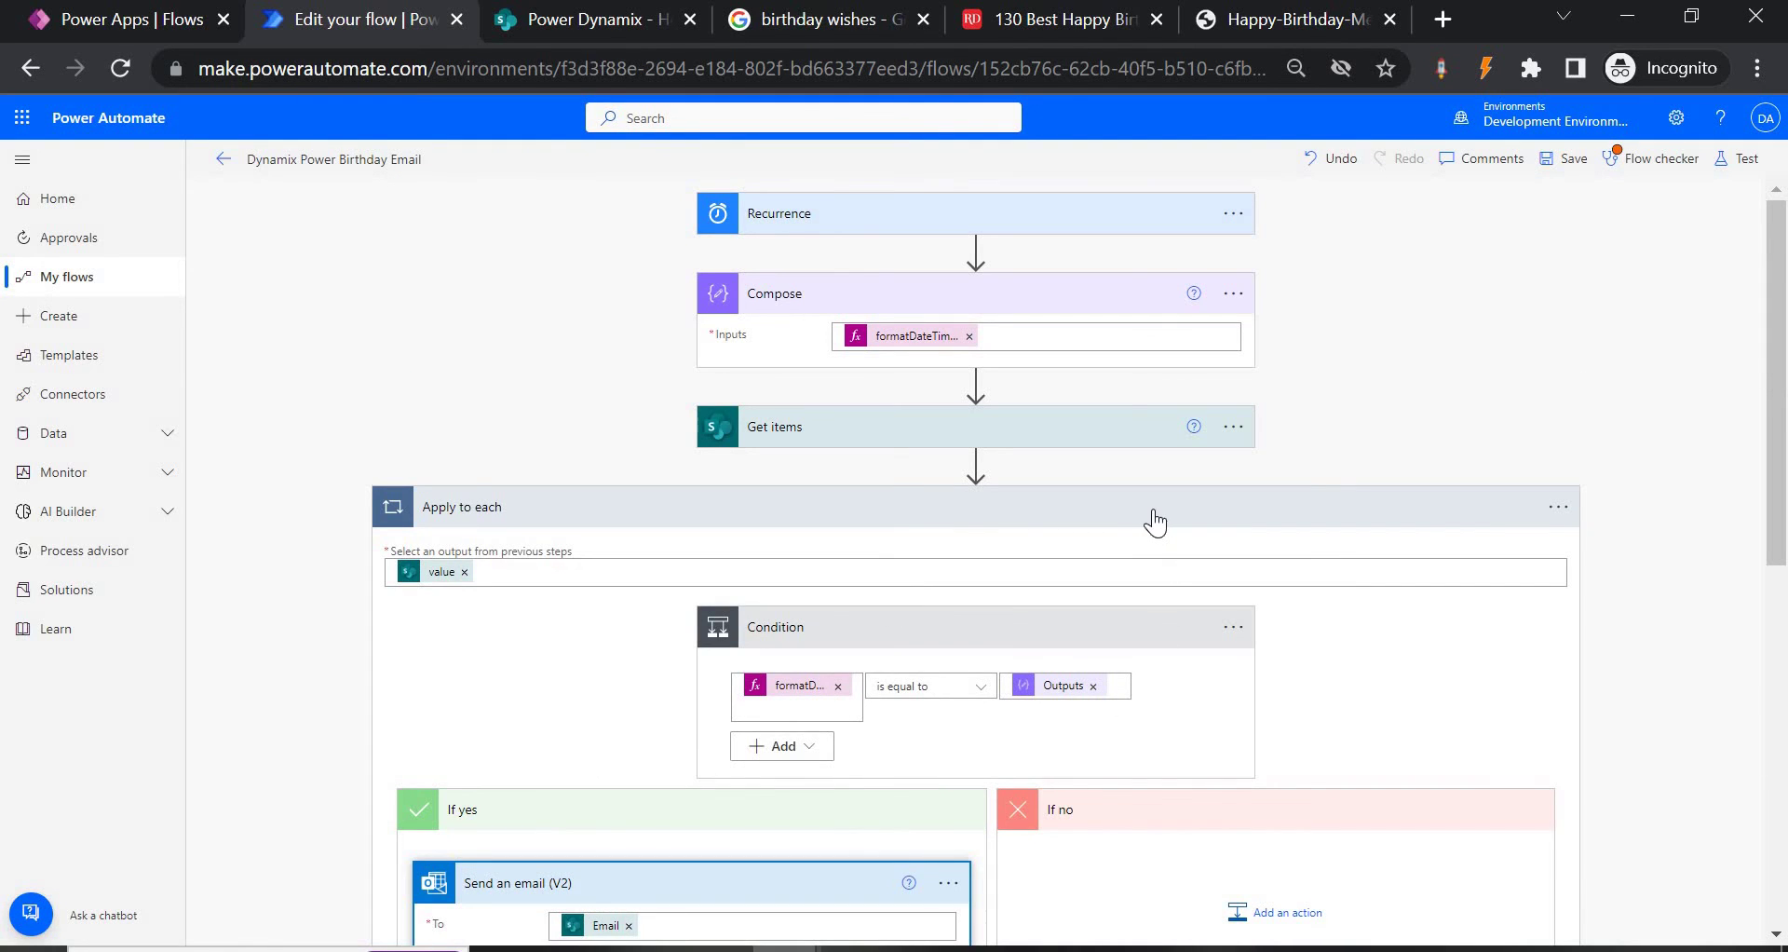
click(1155, 519)
click(1056, 306)
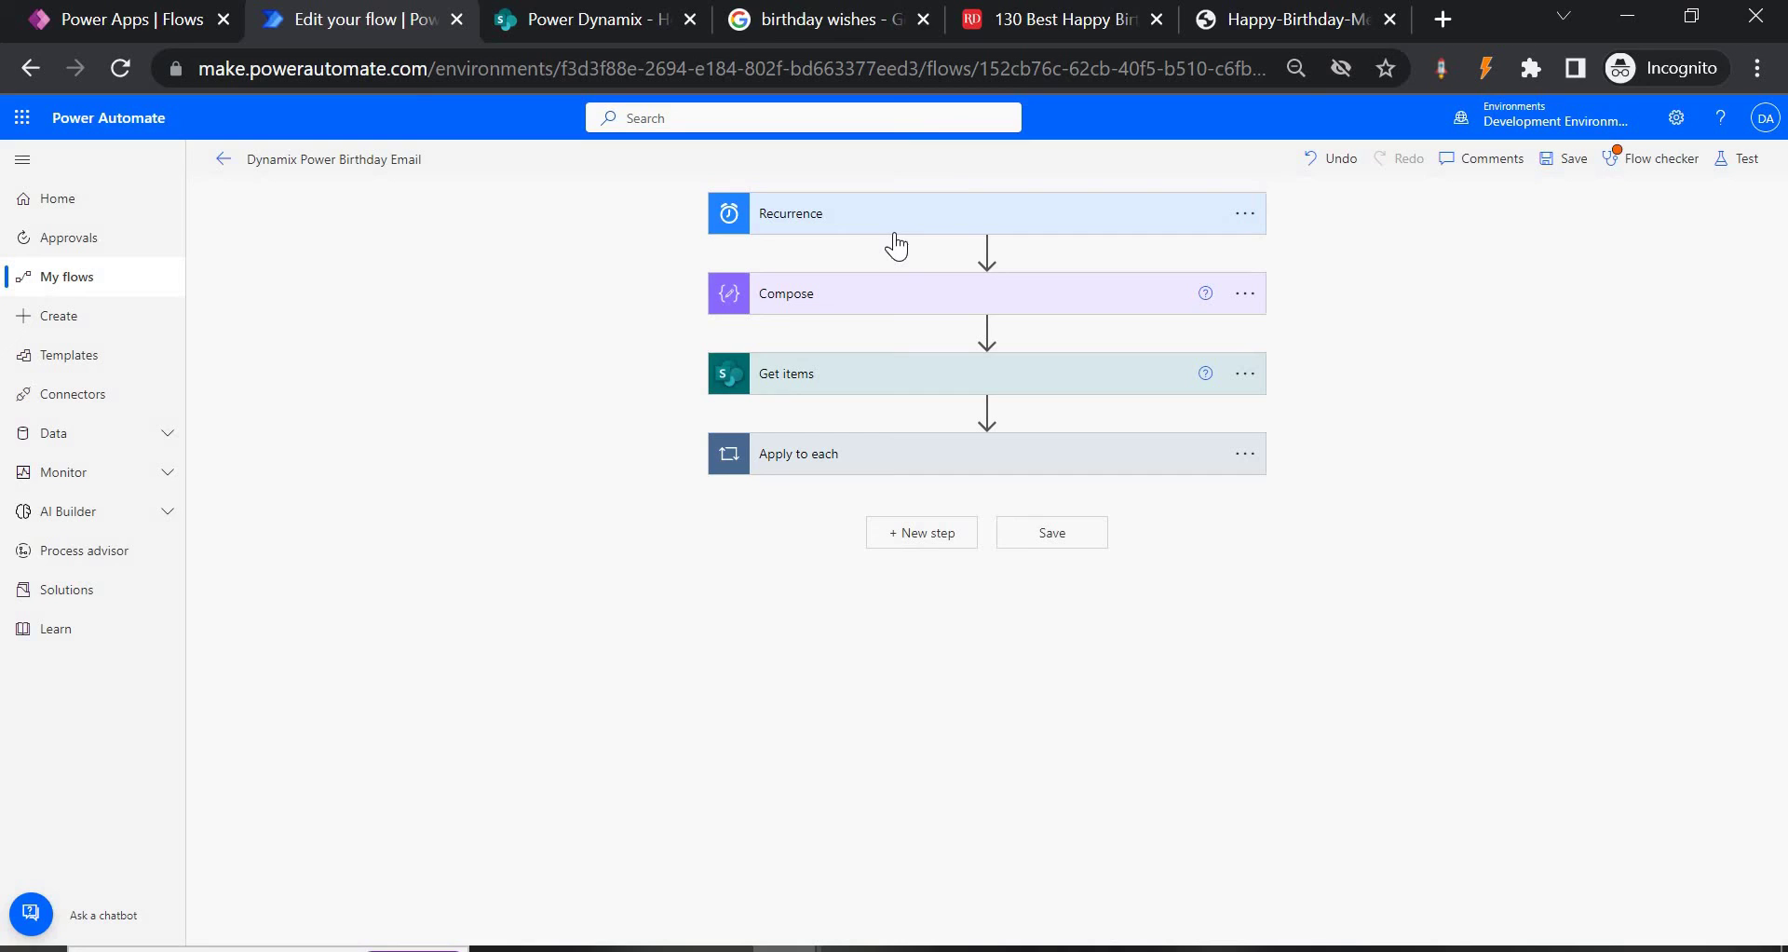
Review the Compose date expression and the Get items source, the Power Dynamix Bday List site.
click(855, 298)
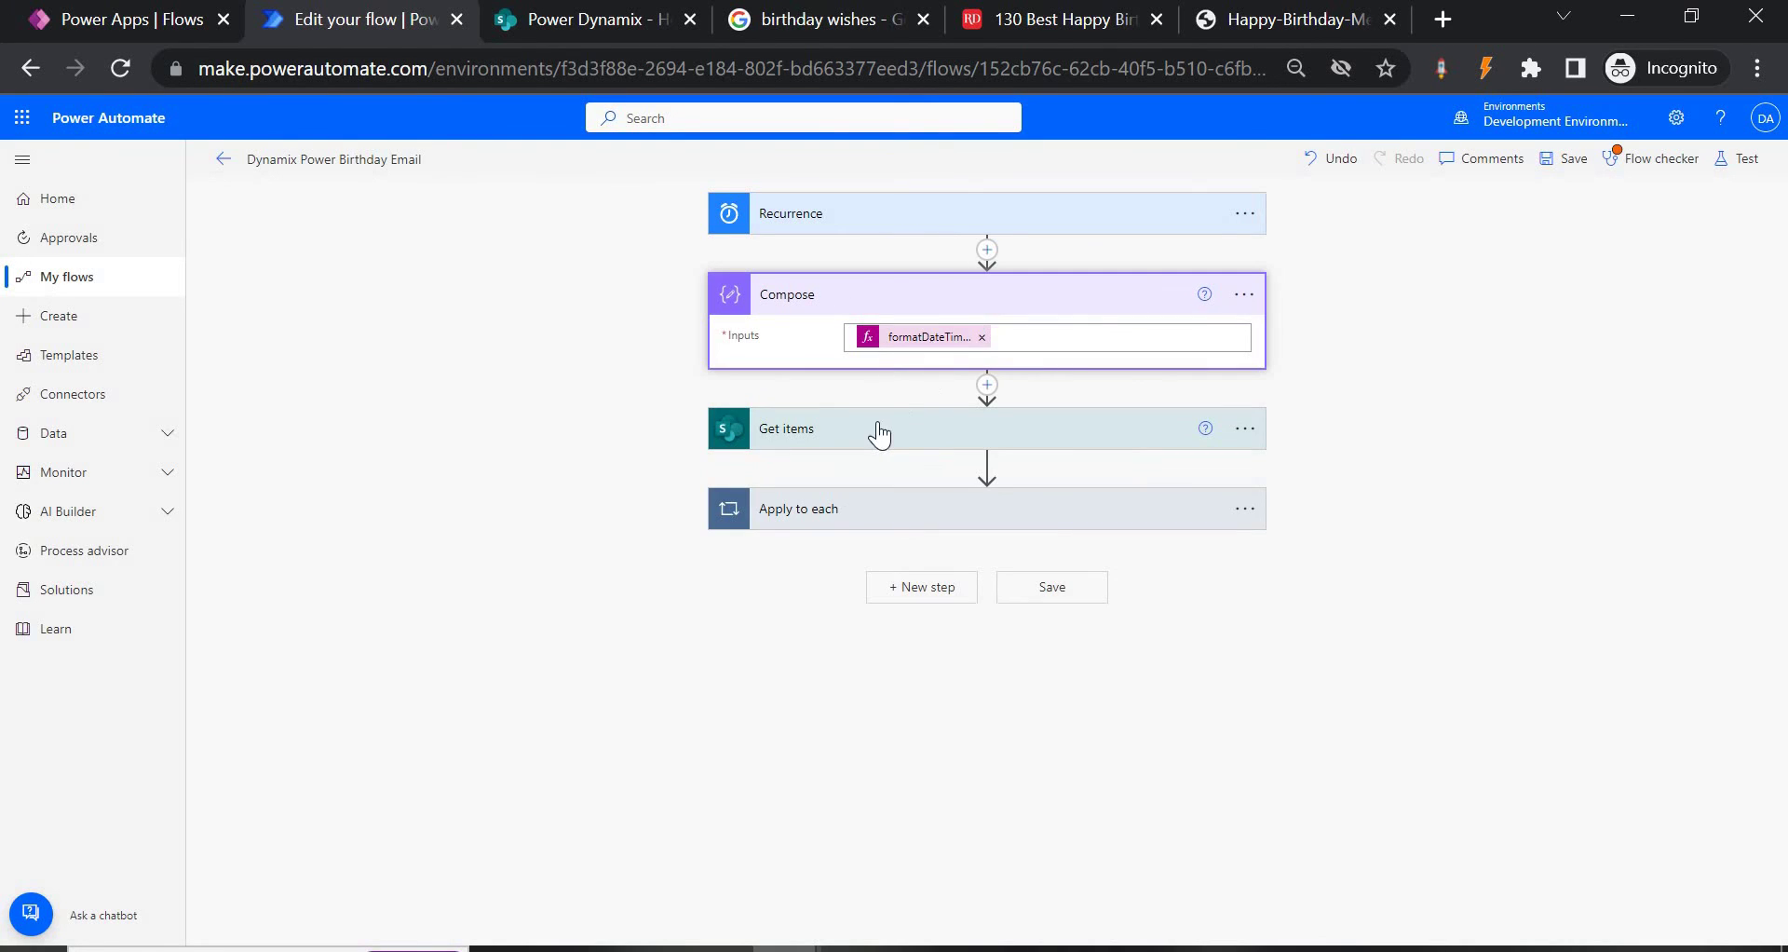
click(825, 450)
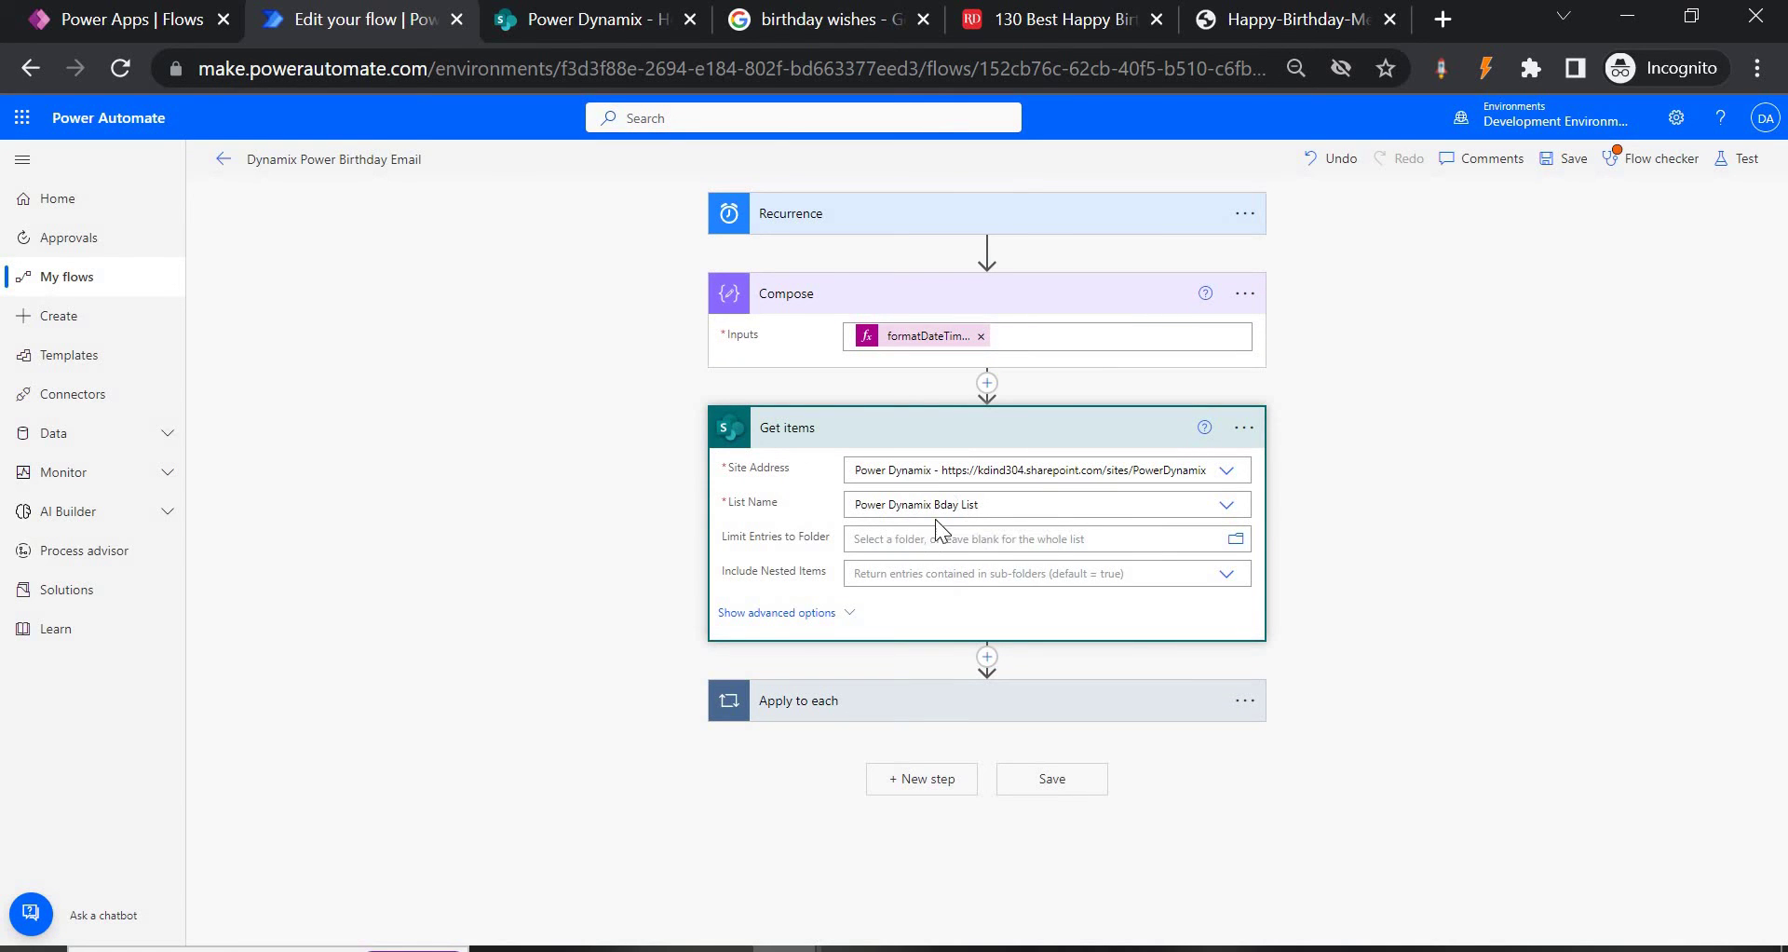
click(564, 19)
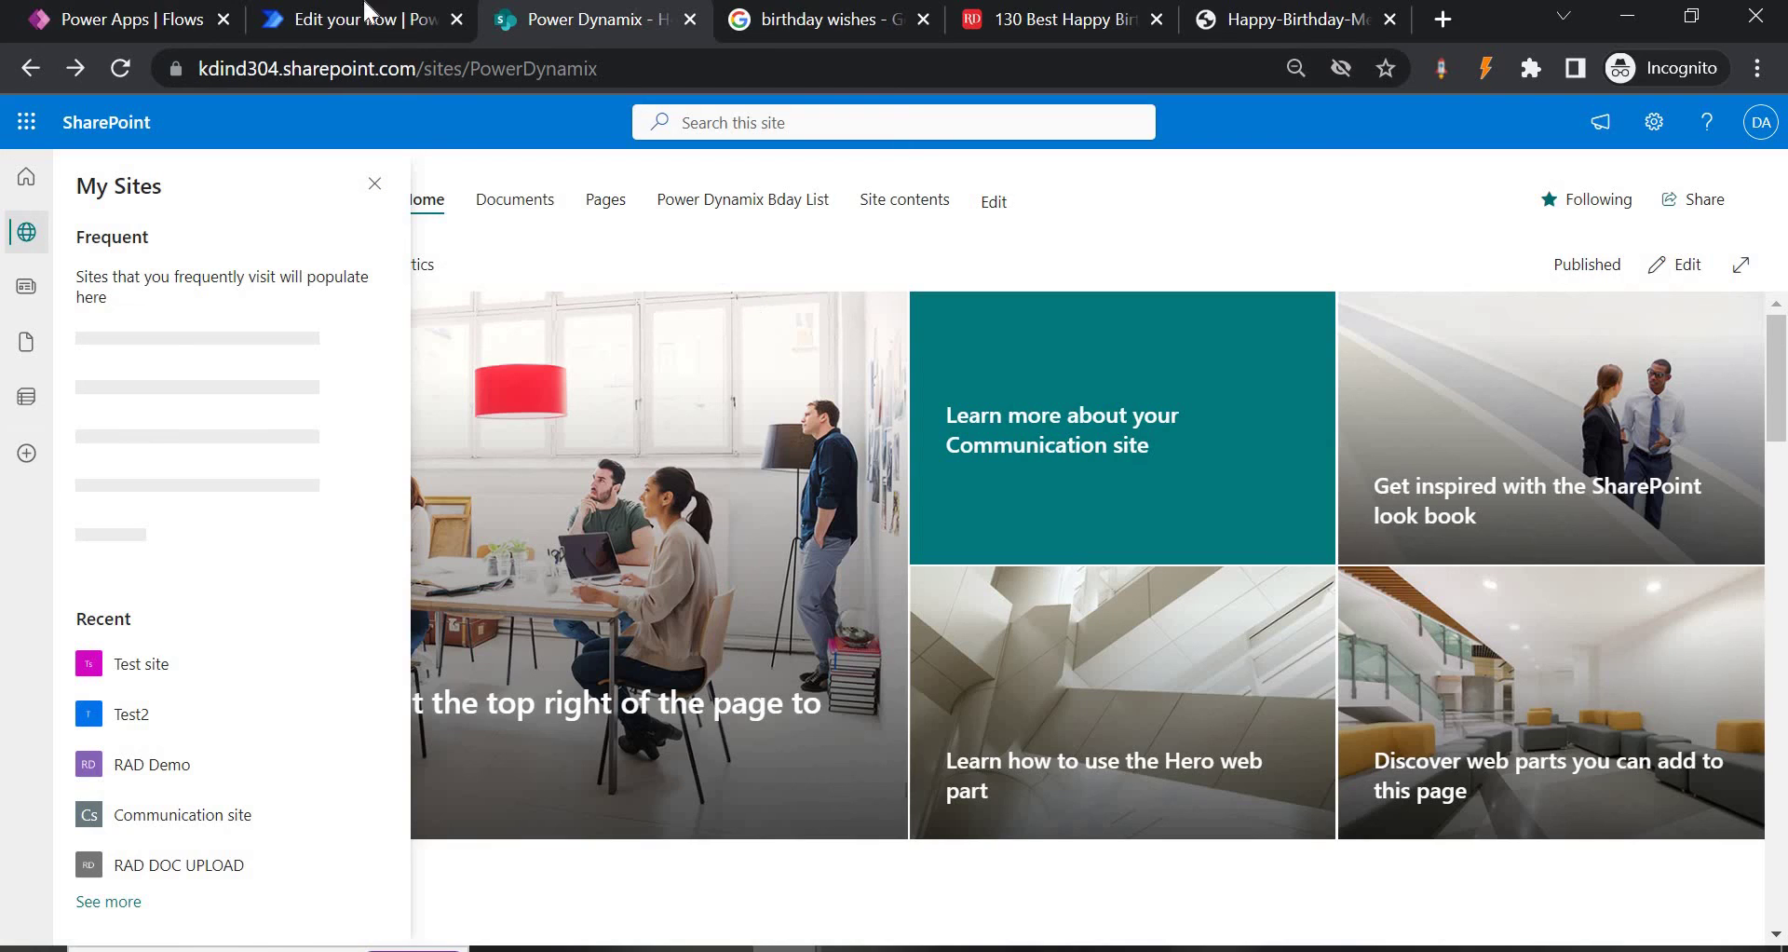
click(370, 13)
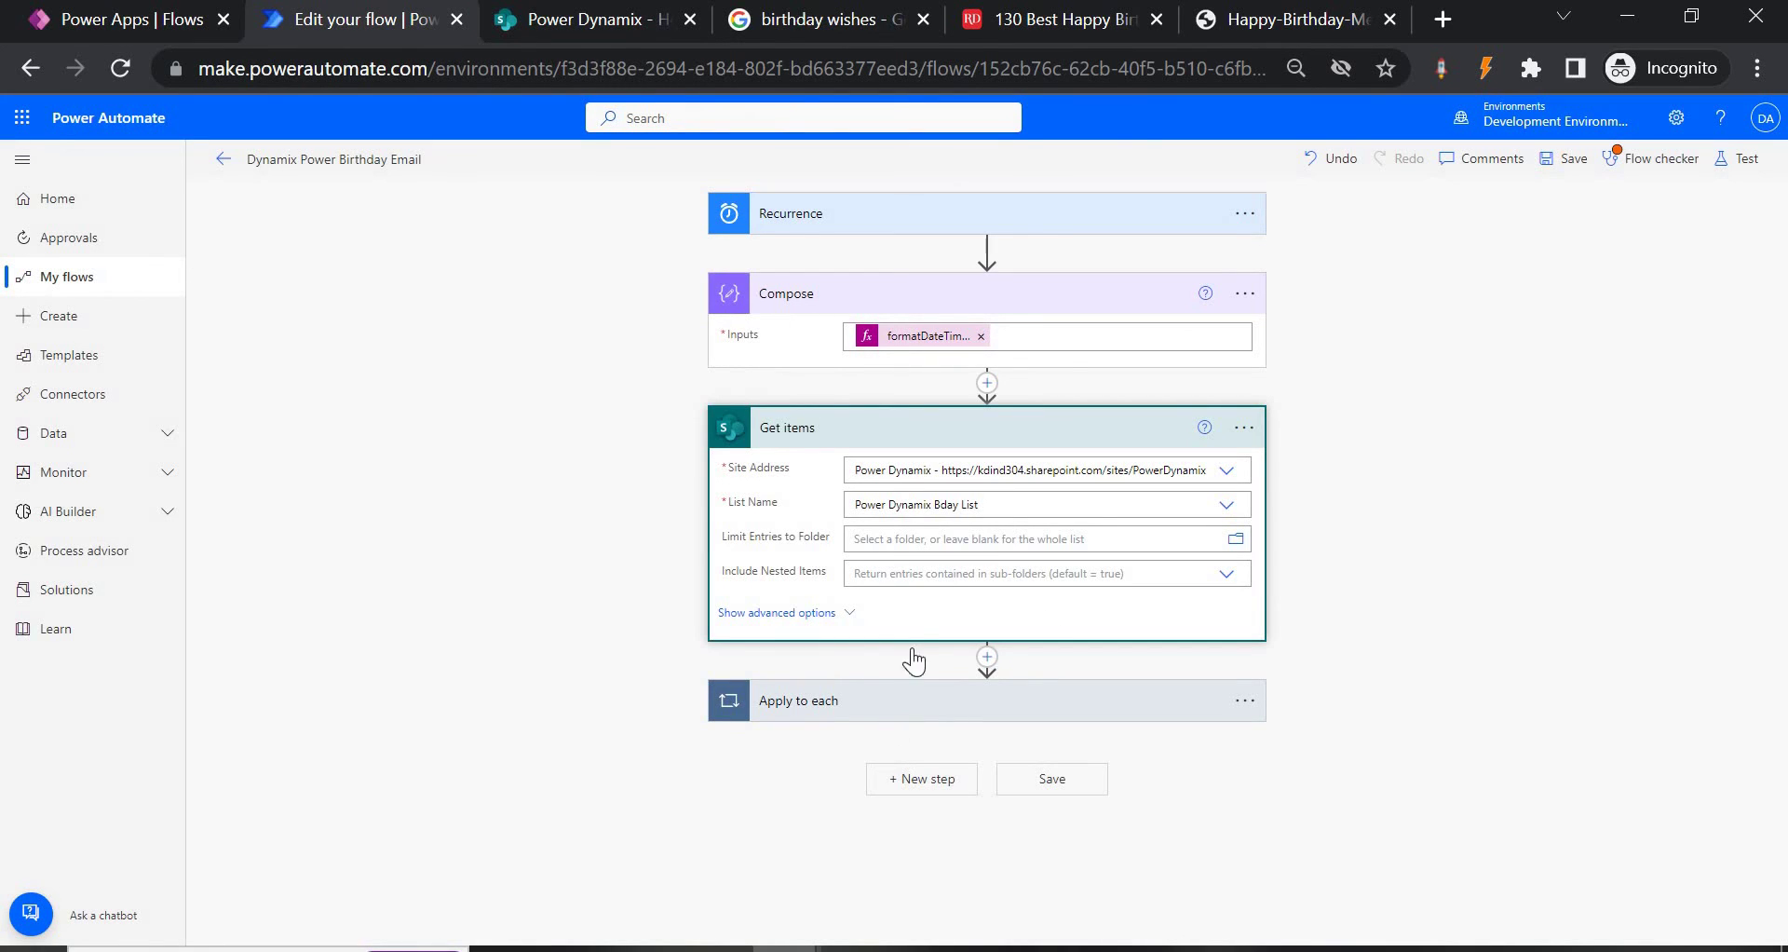
Review the Apply to each loop: Condition comparing EmployeeDOB 'MM-dd' to Compose Outputs, and the birthday email.
click(913, 700)
scroll(927, 589, down, 3)
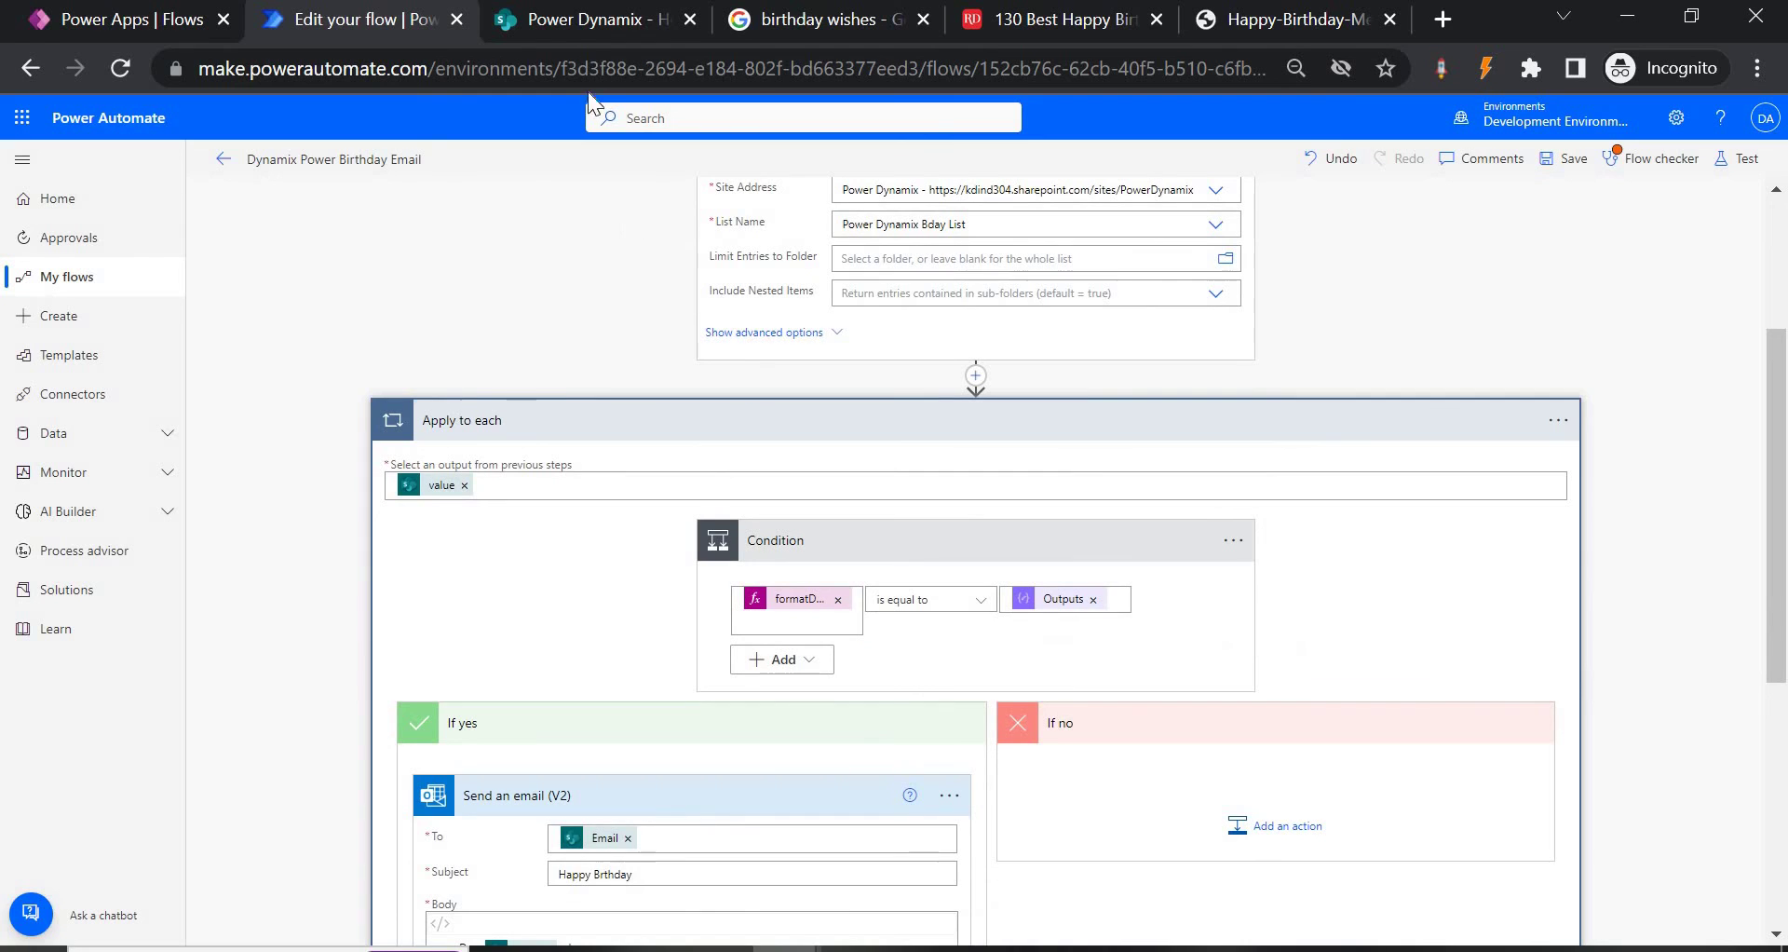
click(568, 28)
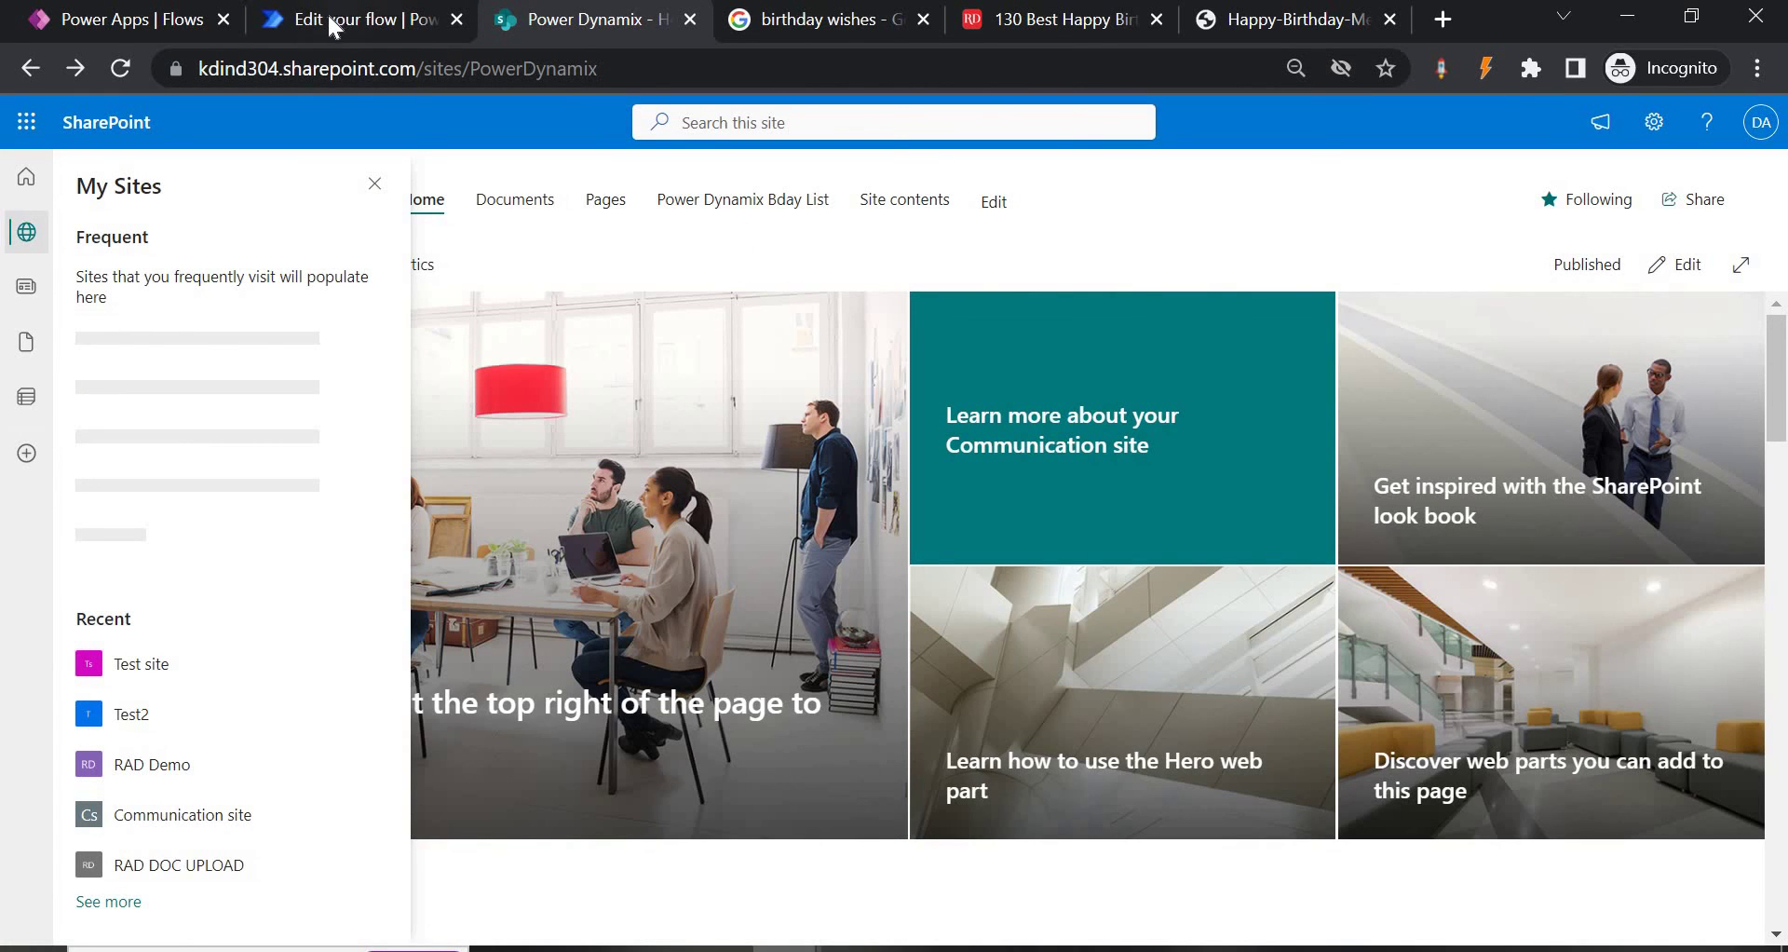
click(333, 28)
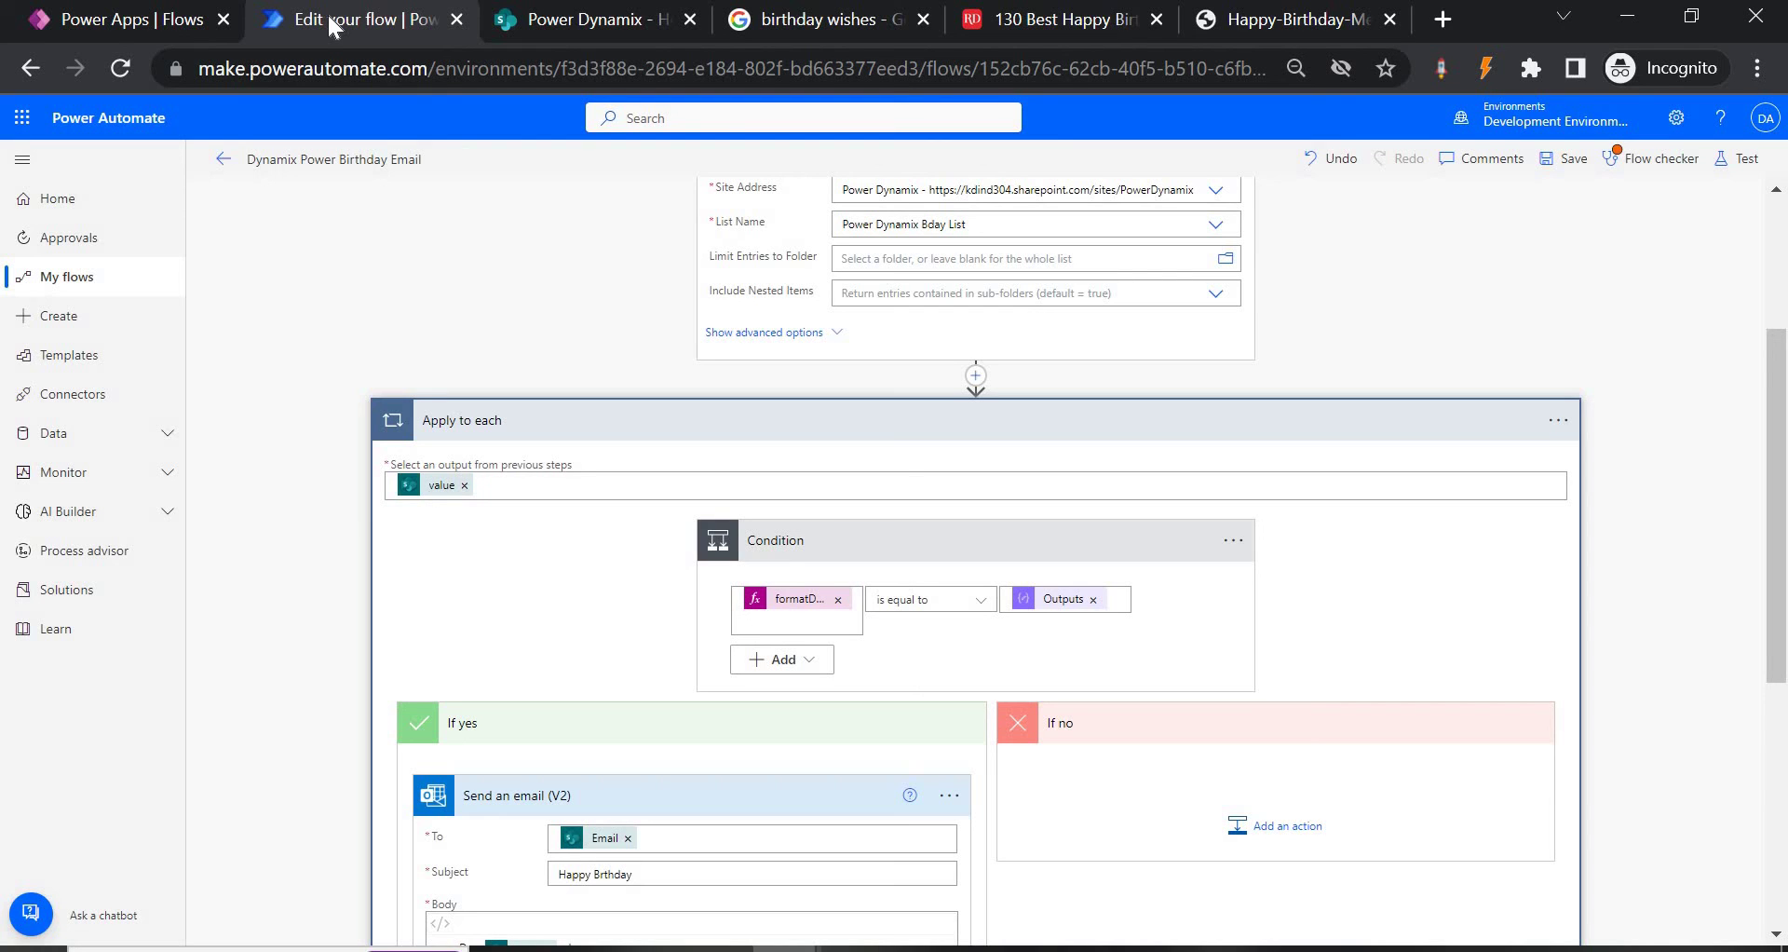
scroll(875, 615, down, 3)
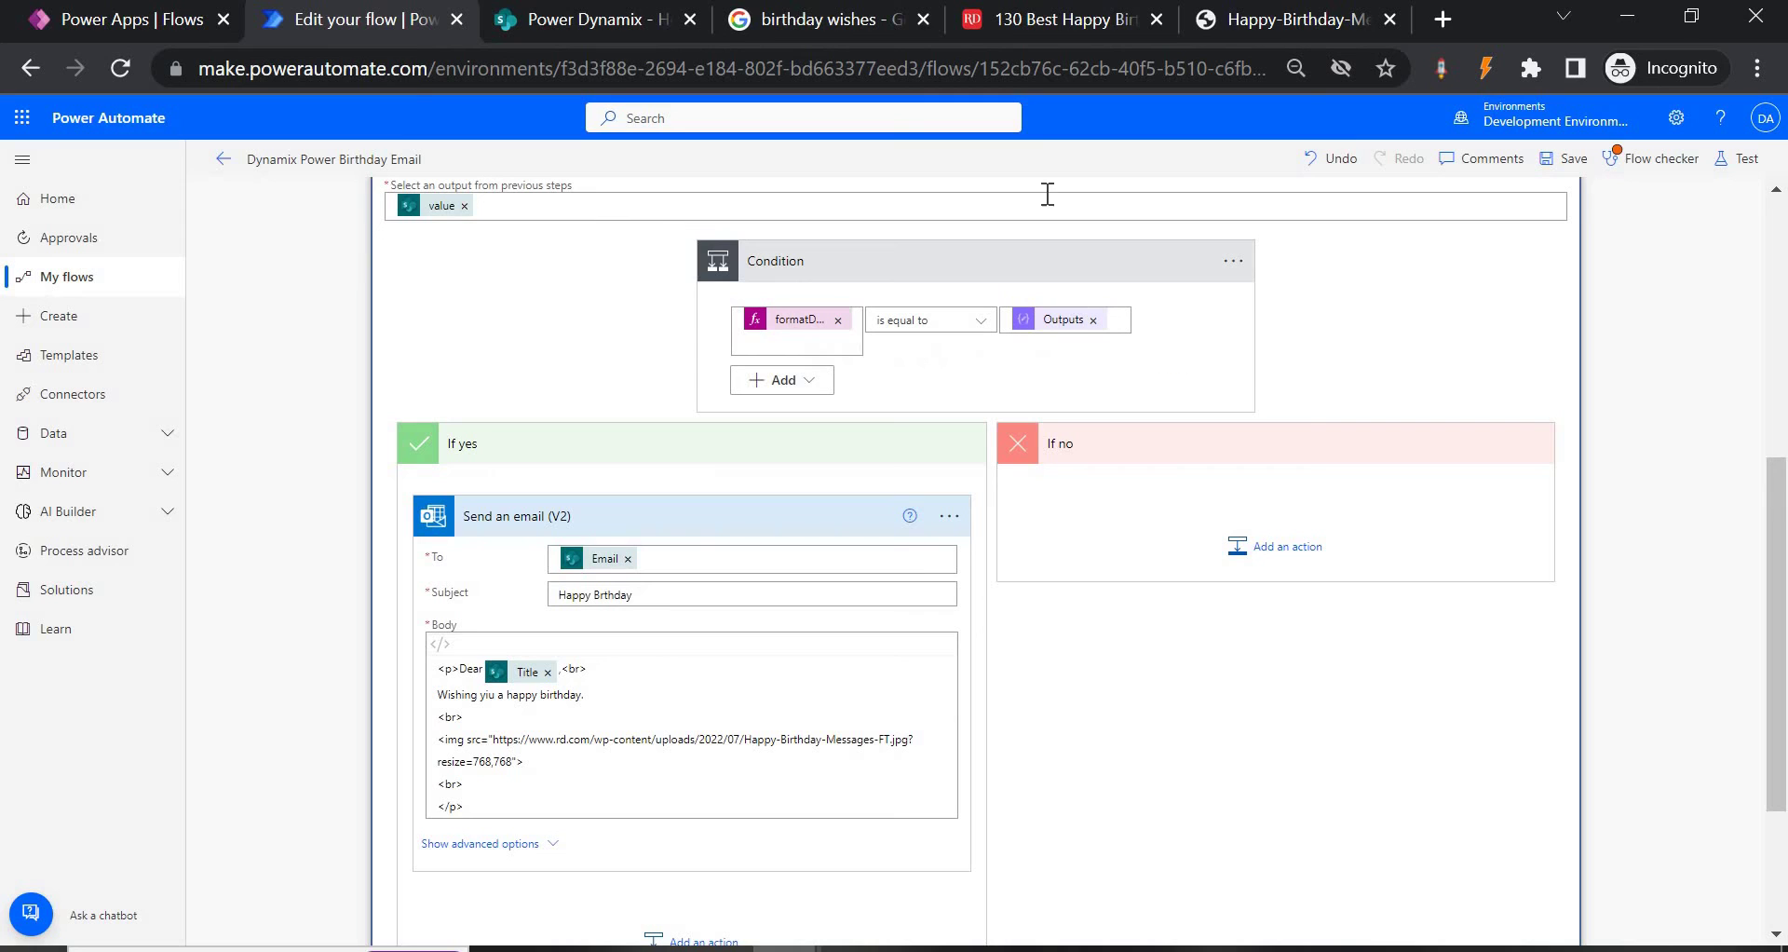
scroll(690, 686, down, 2)
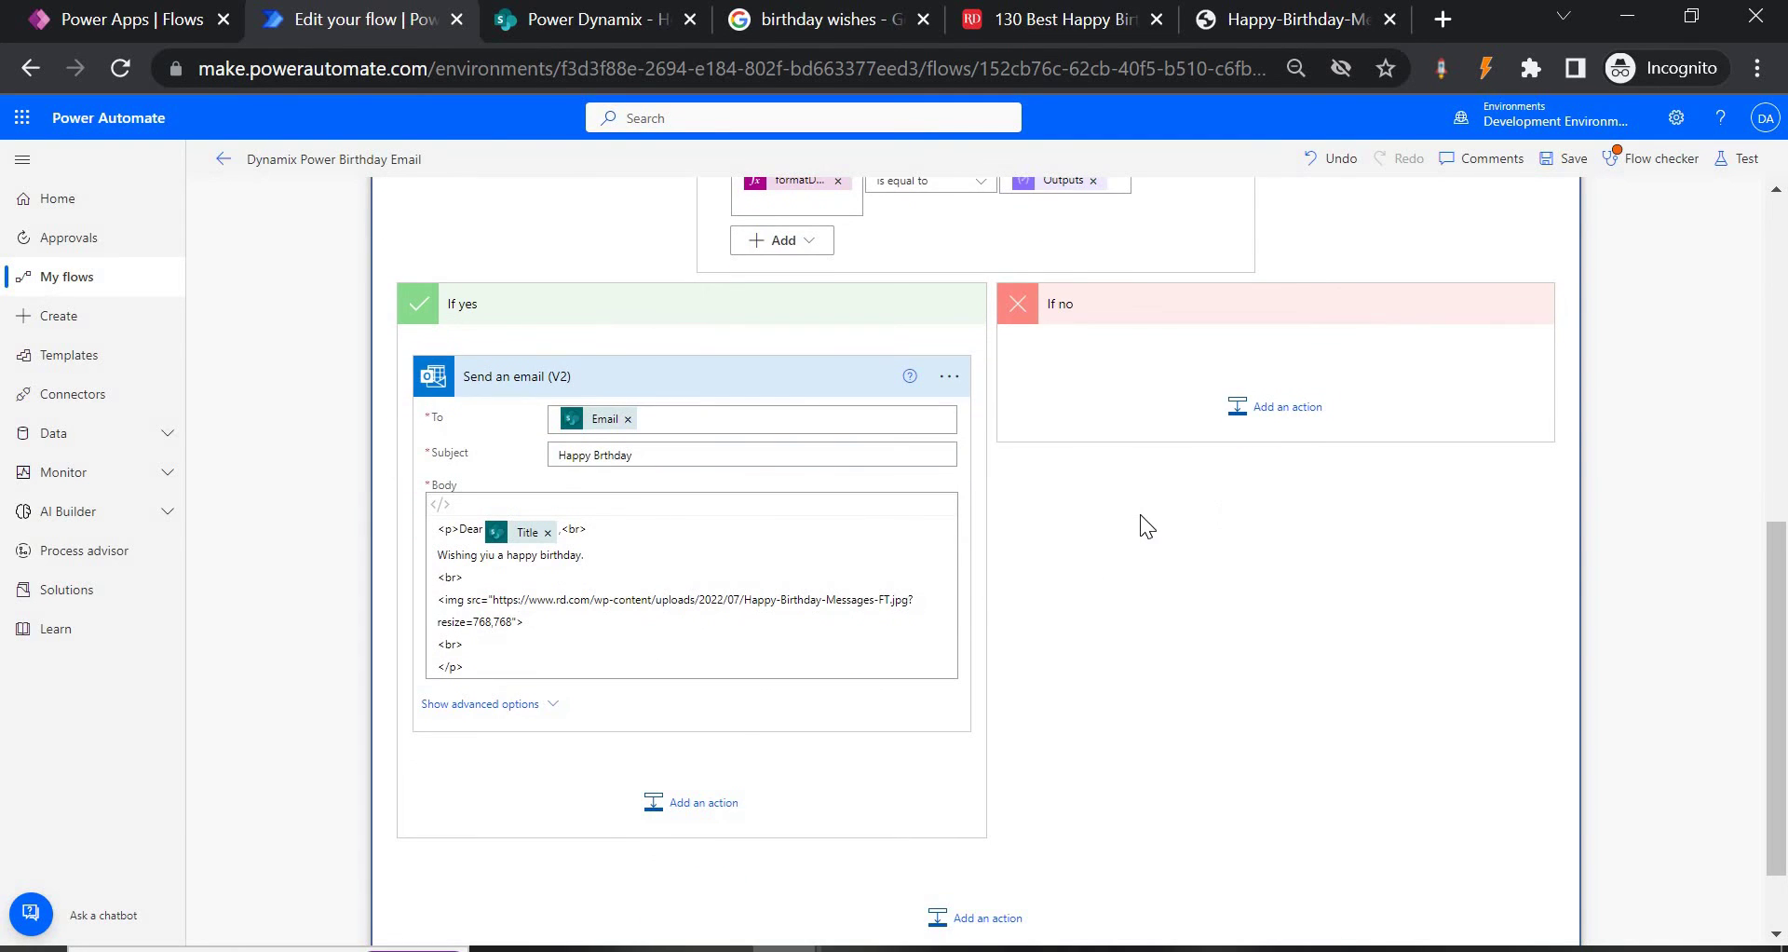